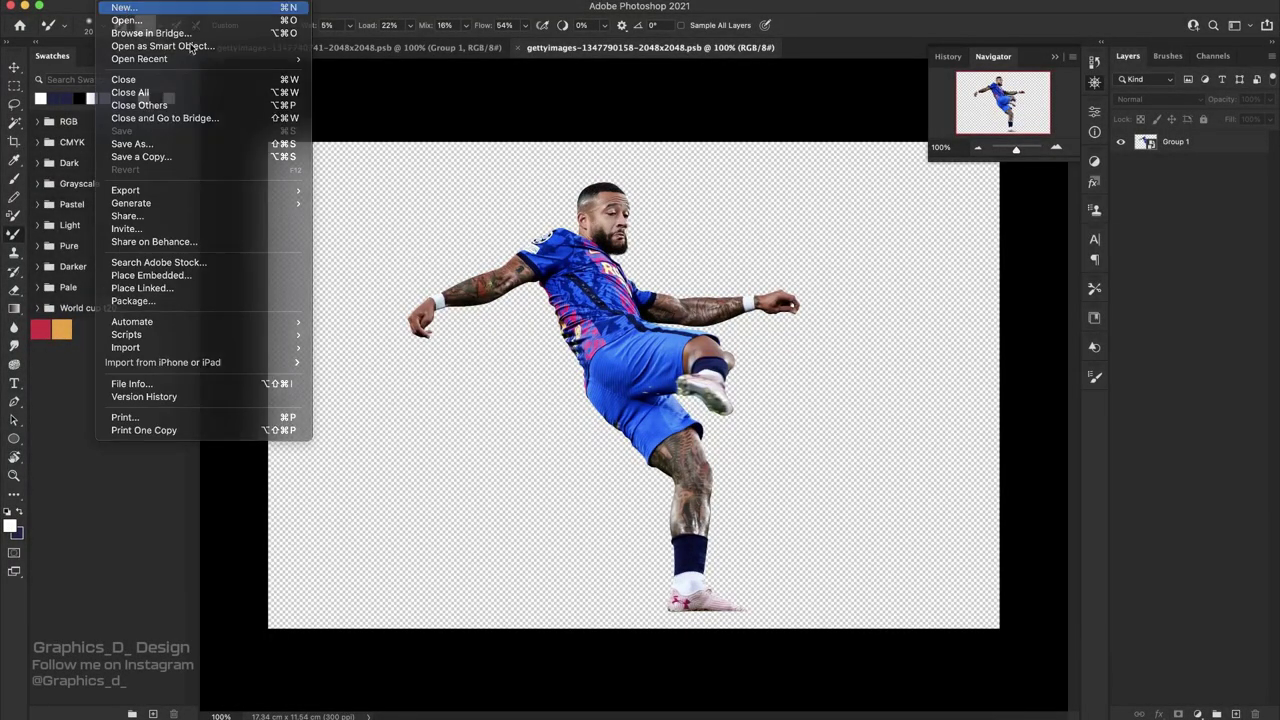
- Create a 1080 × 1350 px, 300 ppi document and paste the kicking player cutout into it
click(124, 7)
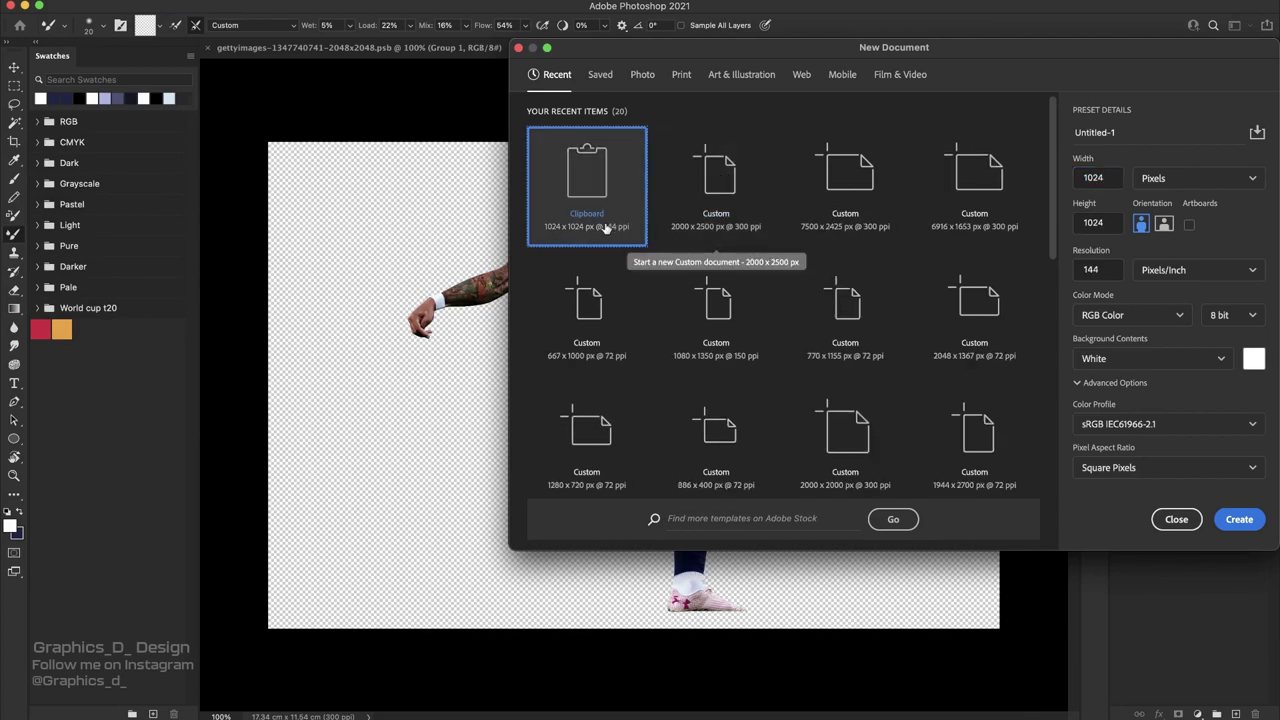
click(700, 175)
click(1094, 222)
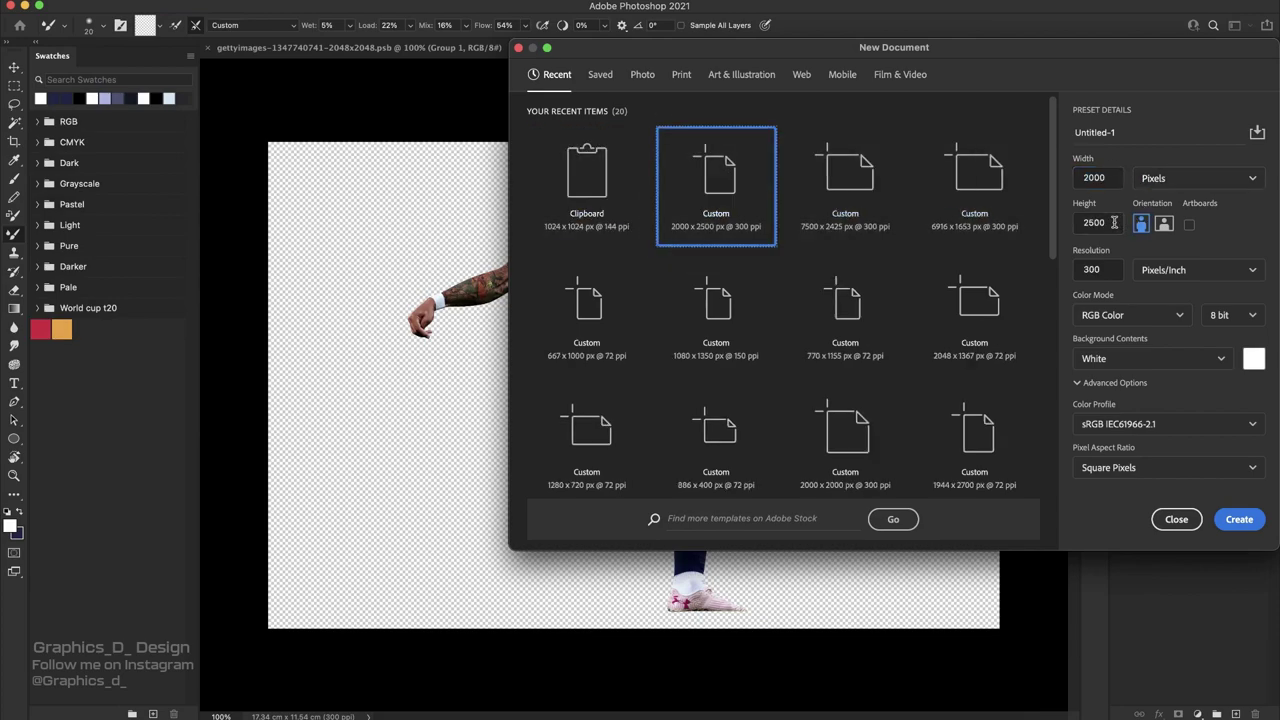
text(13)
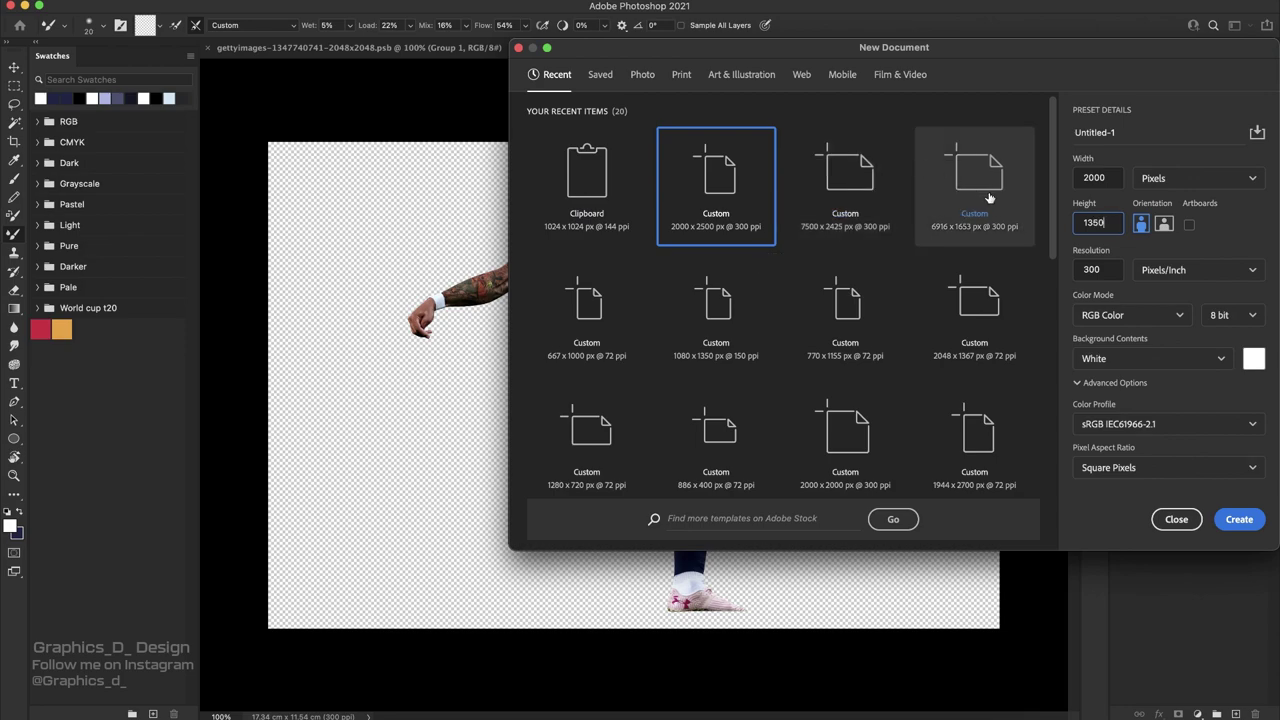
click(1094, 177)
text(108)
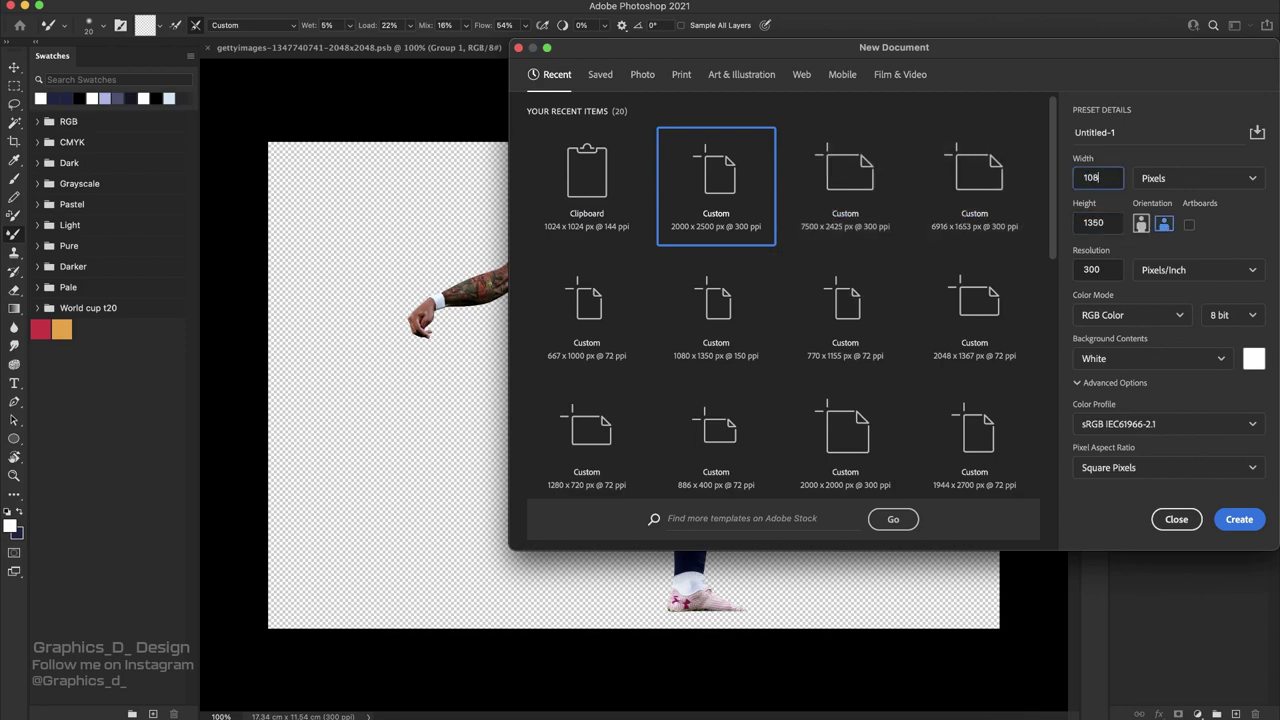
key(Return)
key(ctrl+v)
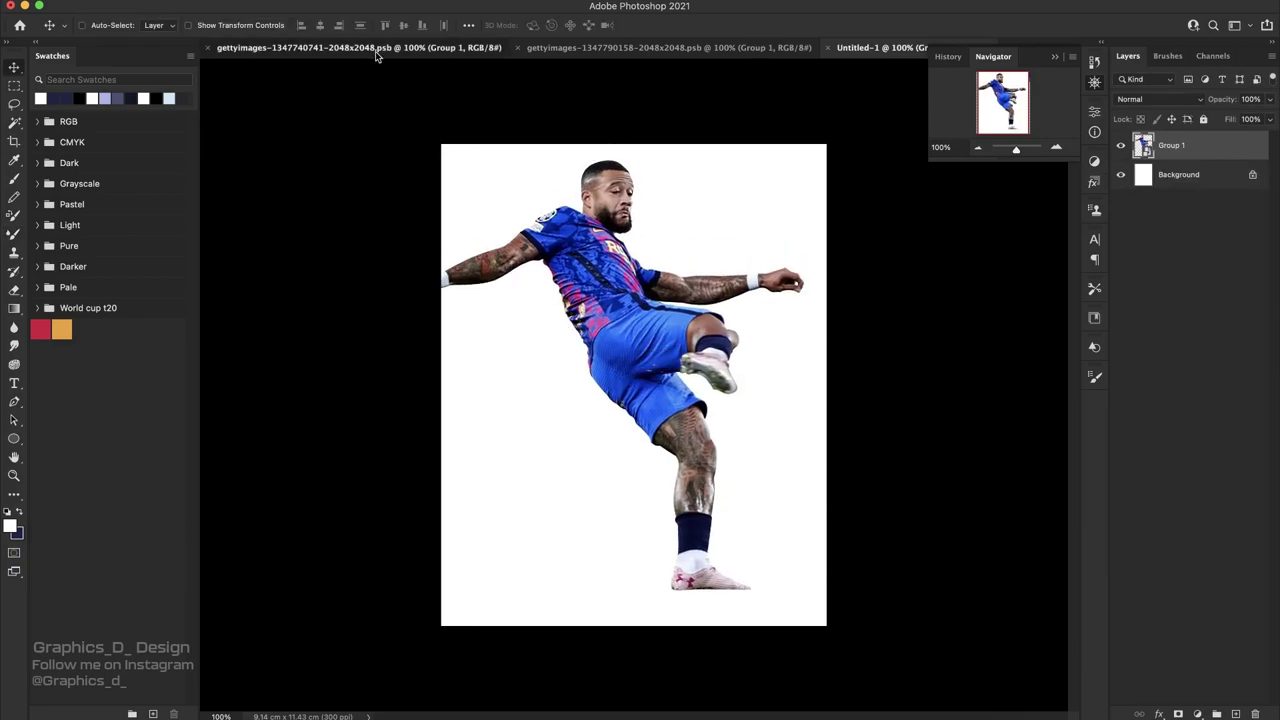
- Bring the back-view Memphis photo into the poster, layered behind the kicking player
click(377, 48)
drag(655, 299, 632, 354)
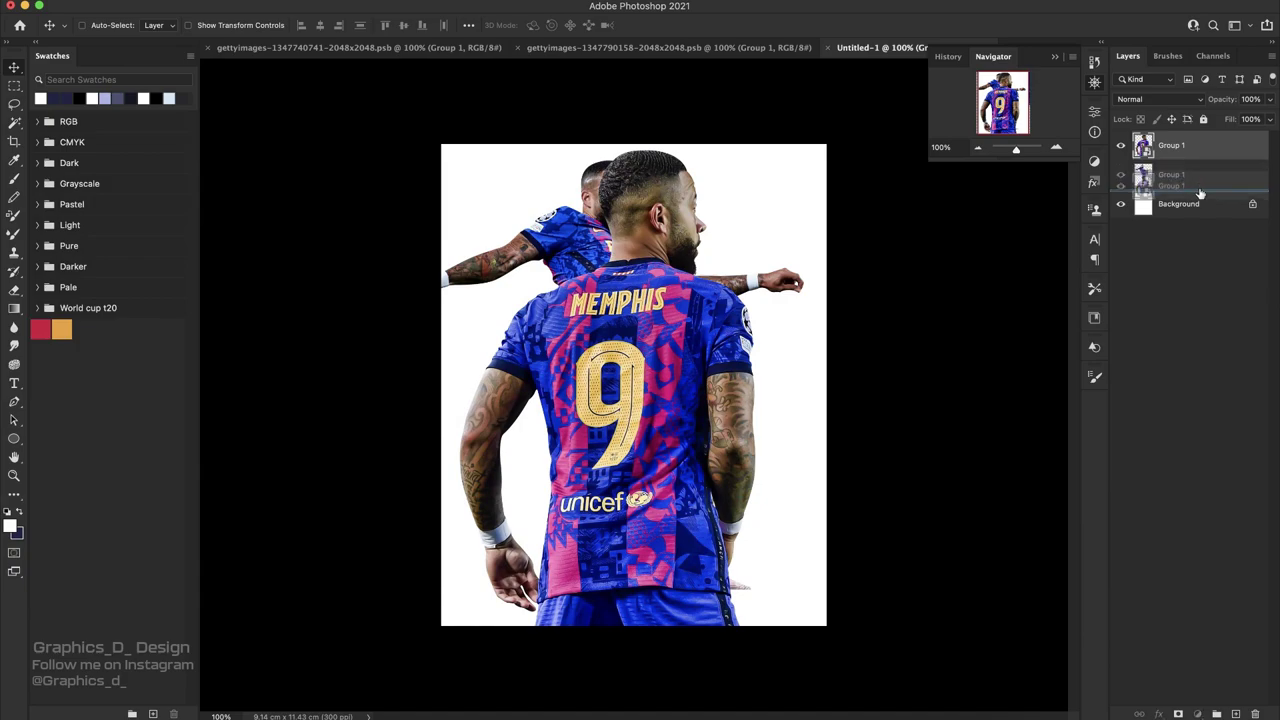
drag(1172, 145, 1172, 189)
- Scale the kicking player to about 58% and place it over the back-view player's torso
click(1160, 148)
key(ctrl+t)
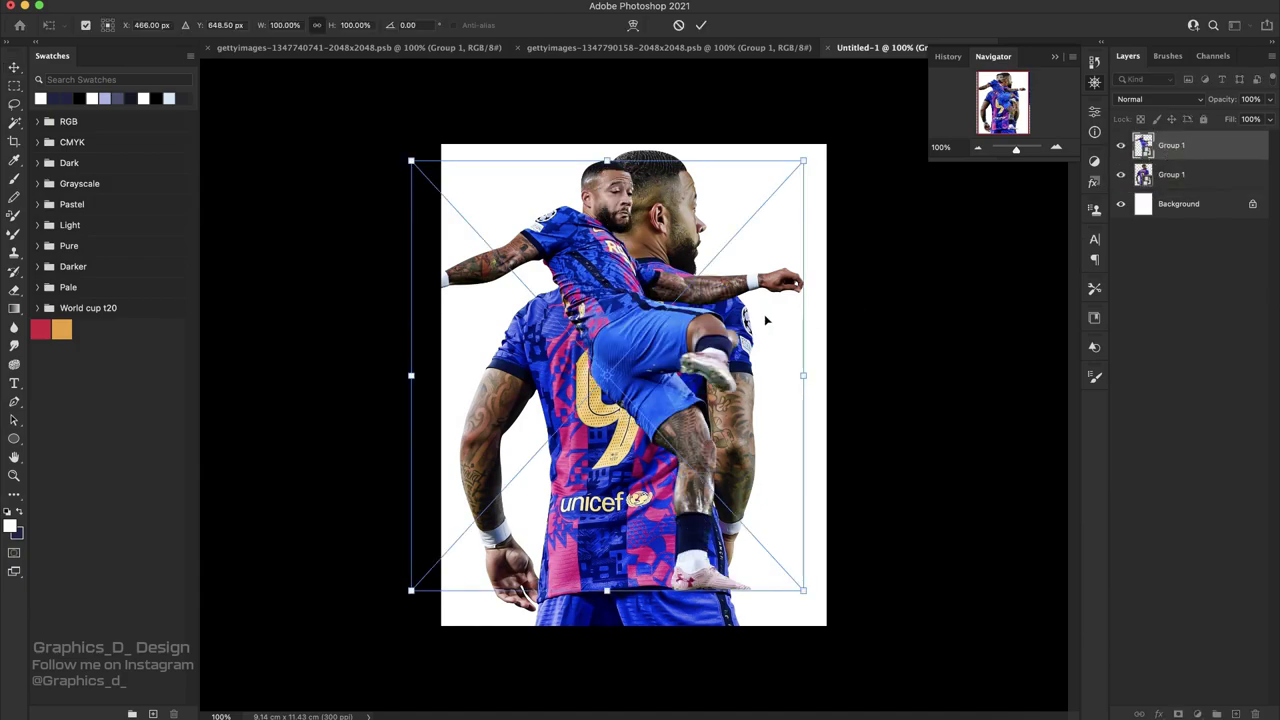
drag(796, 379, 557, 379)
drag(480, 375, 620, 520)
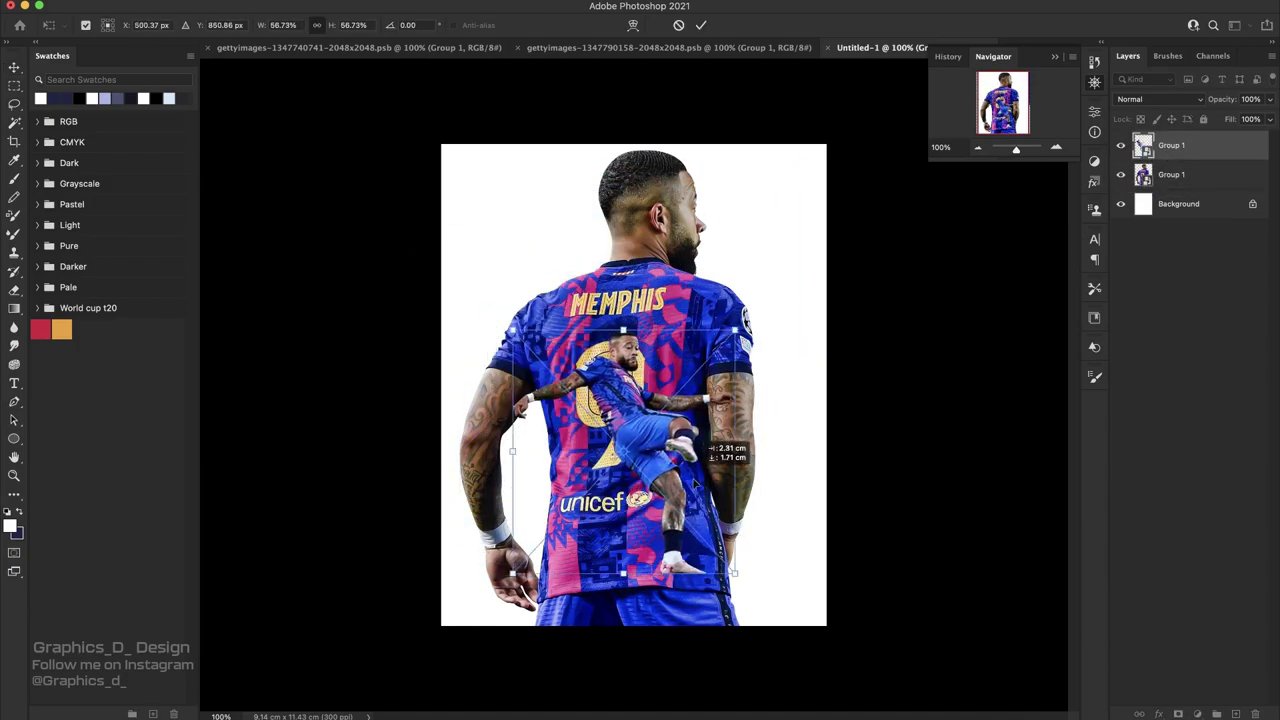
drag(700, 440, 728, 340)
click(700, 25)
- Scale the back-view player to about 91% and nudge it slightly down
click(1172, 175)
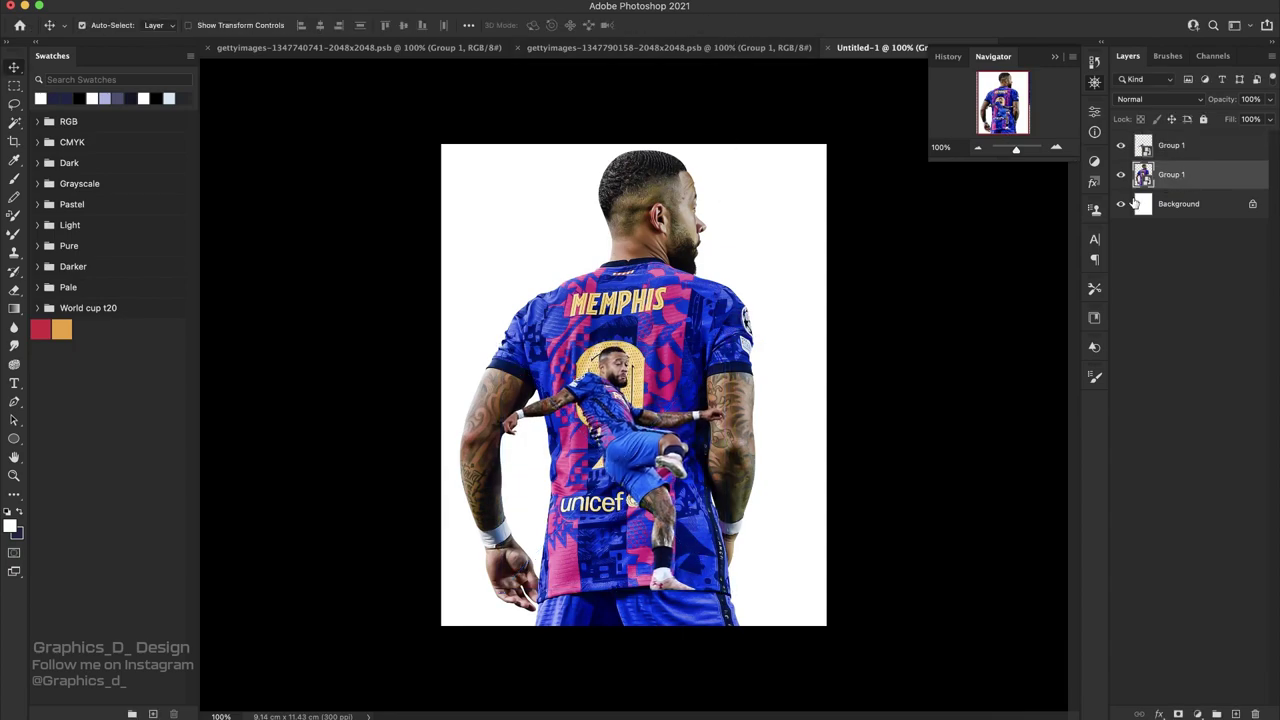
key(ctrl+t)
drag(626, 630, 622, 588)
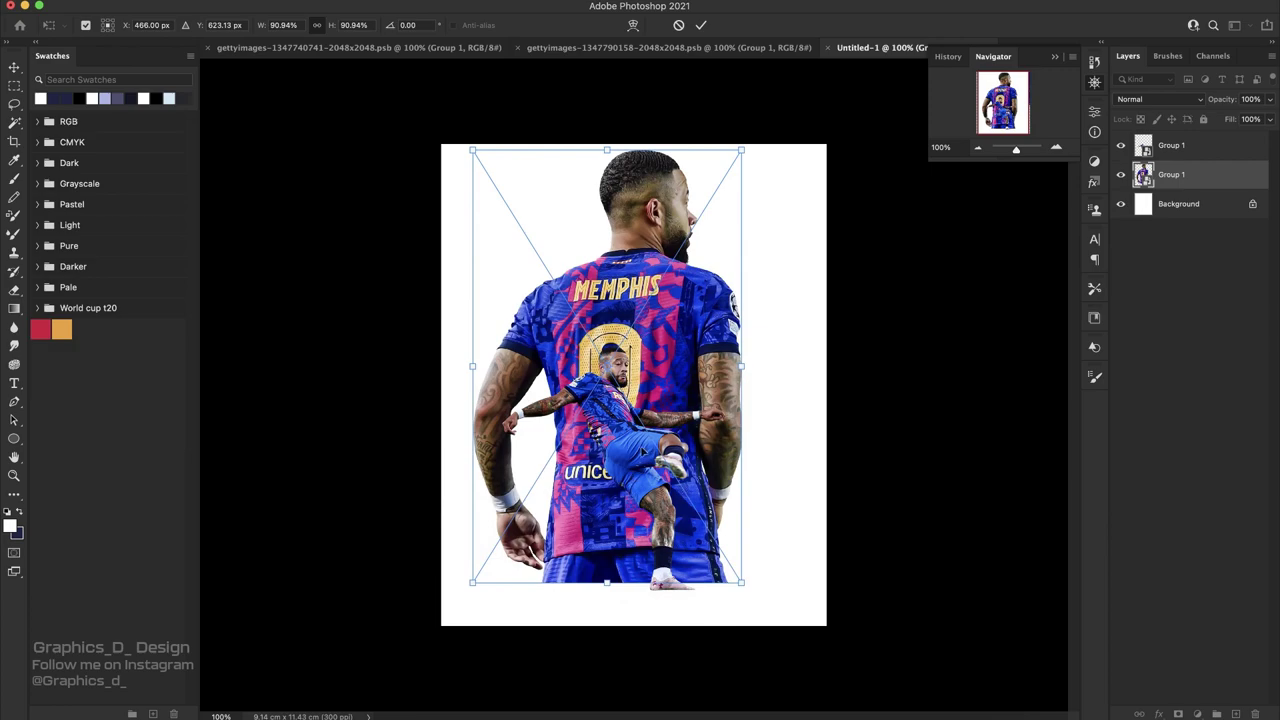
drag(643, 472, 643, 480)
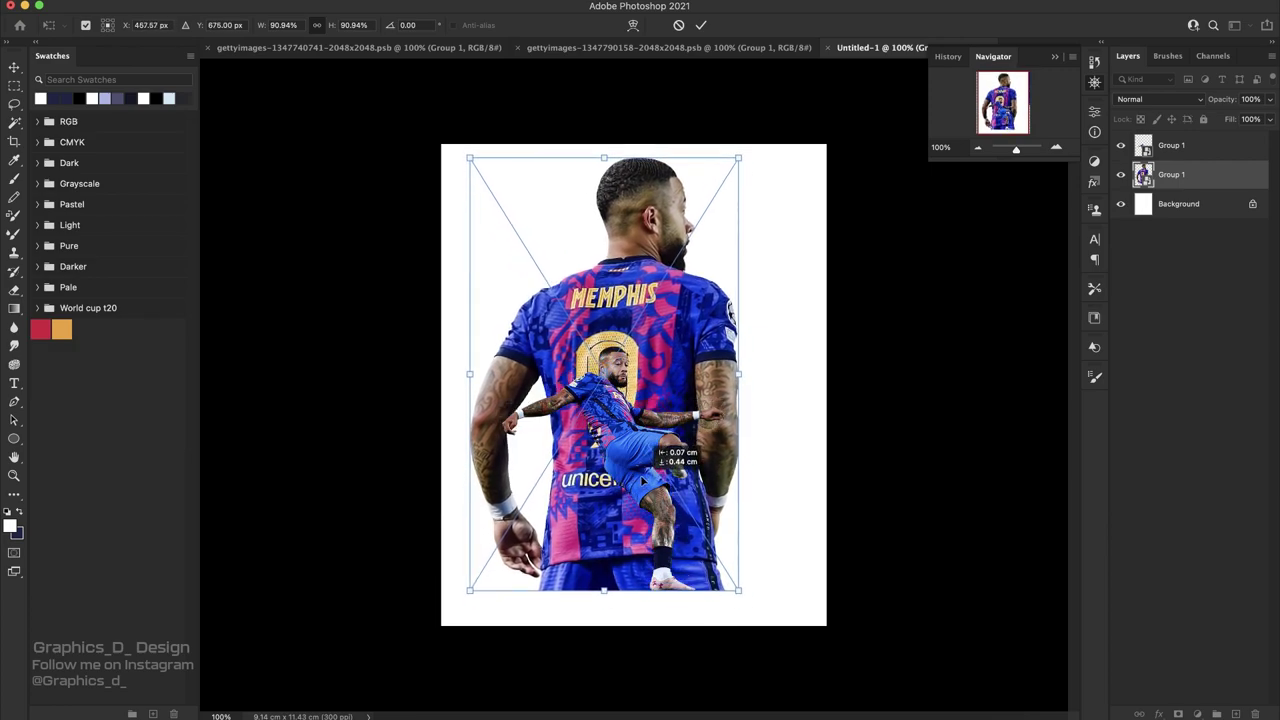
click(701, 25)
drag(658, 252, 658, 262)
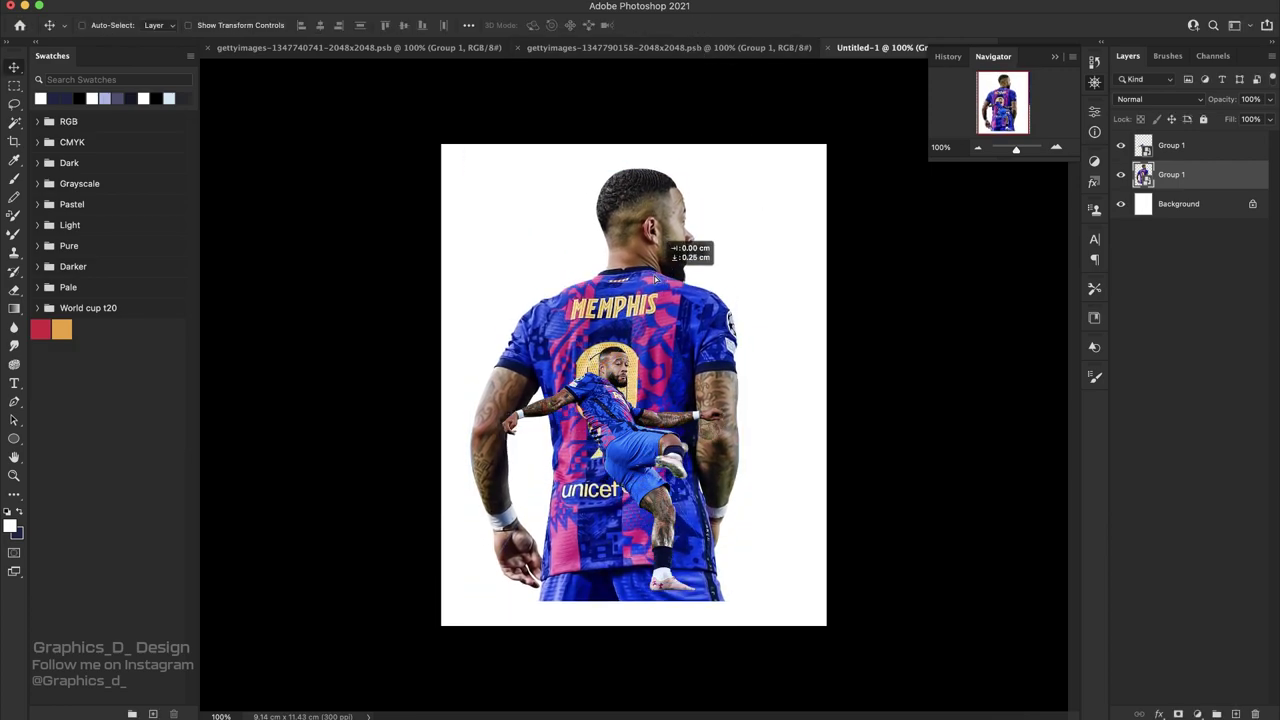
- Add a dark grey #373737 Solid Color fill layer above the white background
click(1197, 204)
click(1197, 714)
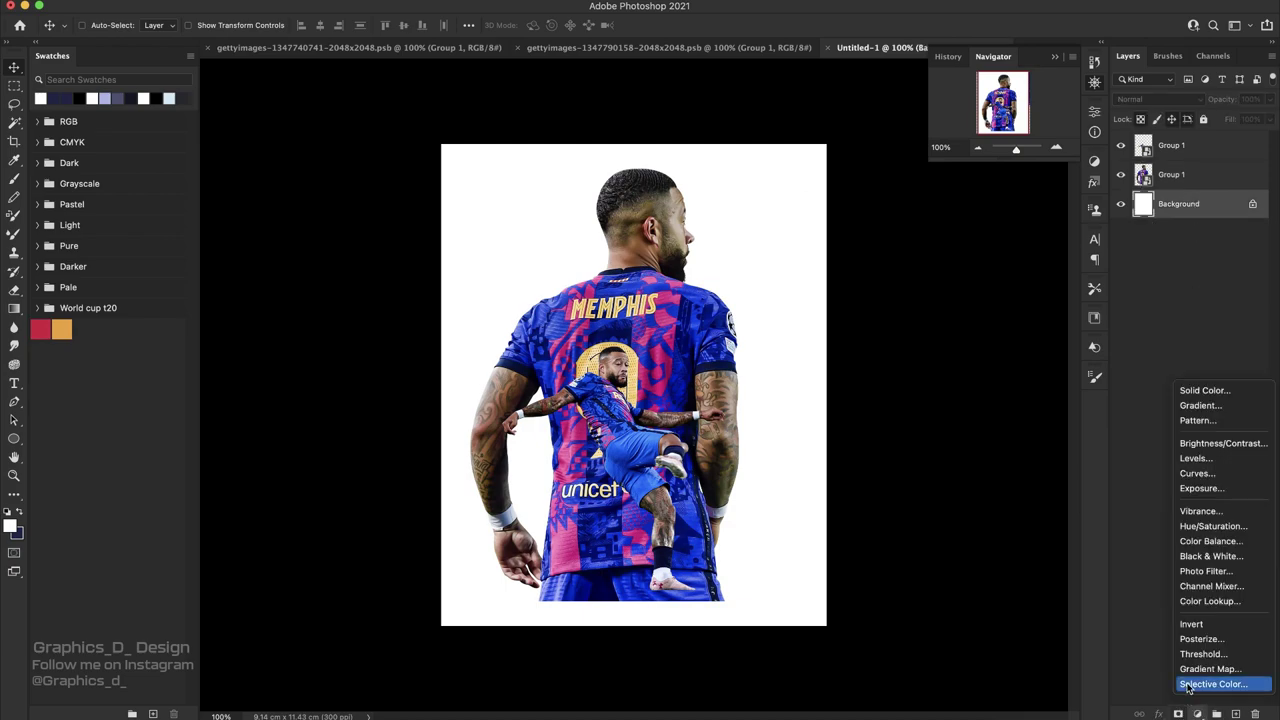
click(1204, 390)
drag(915, 385, 877, 378)
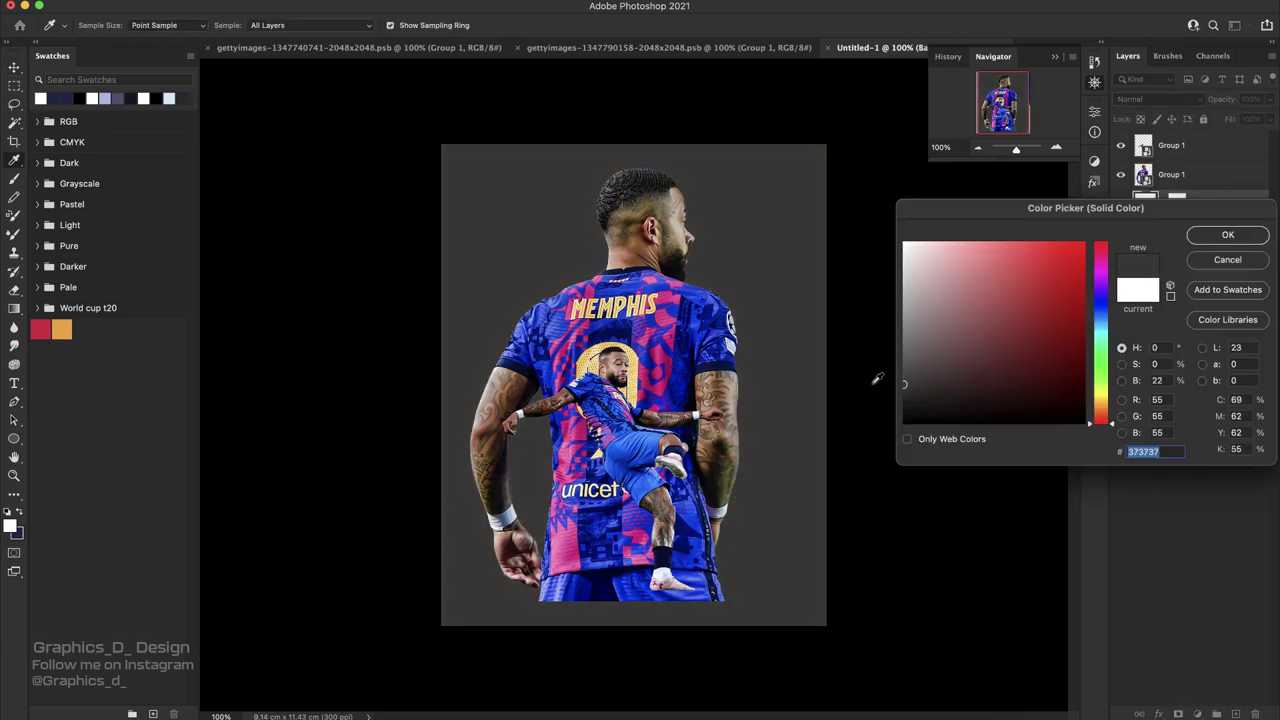
click(1214, 234)
click(1055, 56)
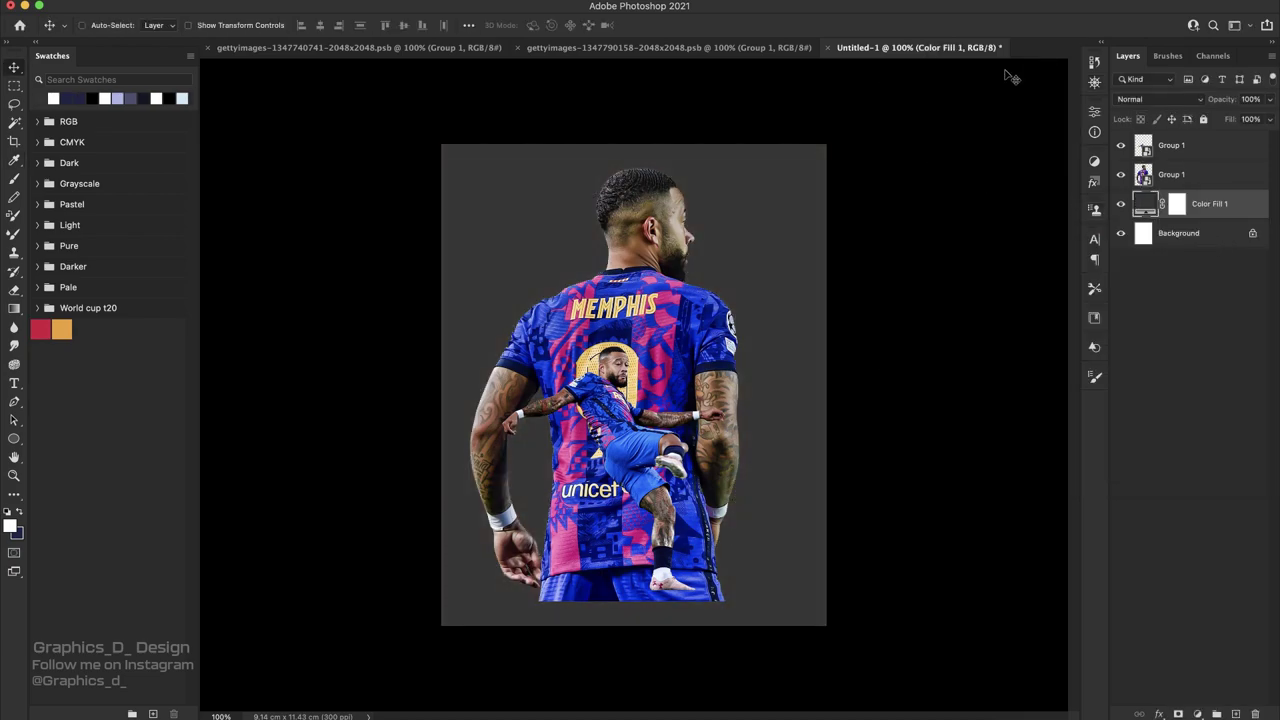
- Place the Group 24 watermark from Libraries, scaled to about 75%, at the poster's bottom
click(880, 47)
click(874, 48)
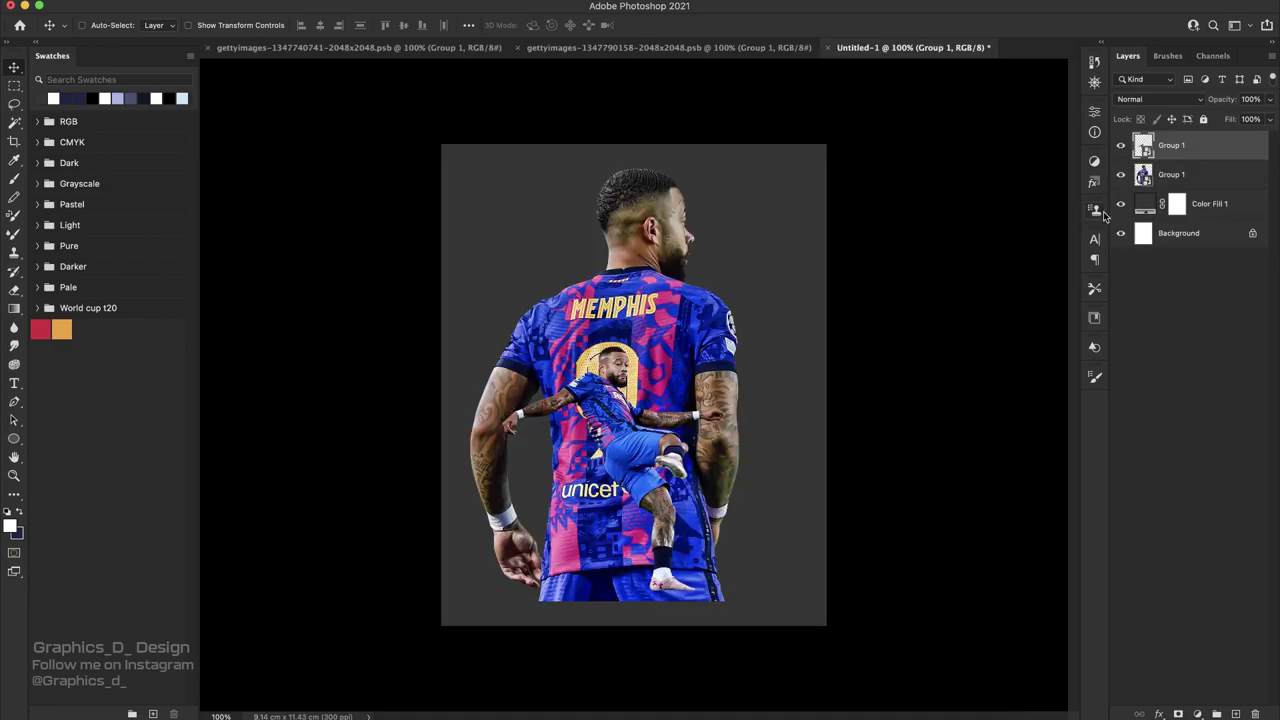
click(1094, 316)
drag(957, 430, 820, 436)
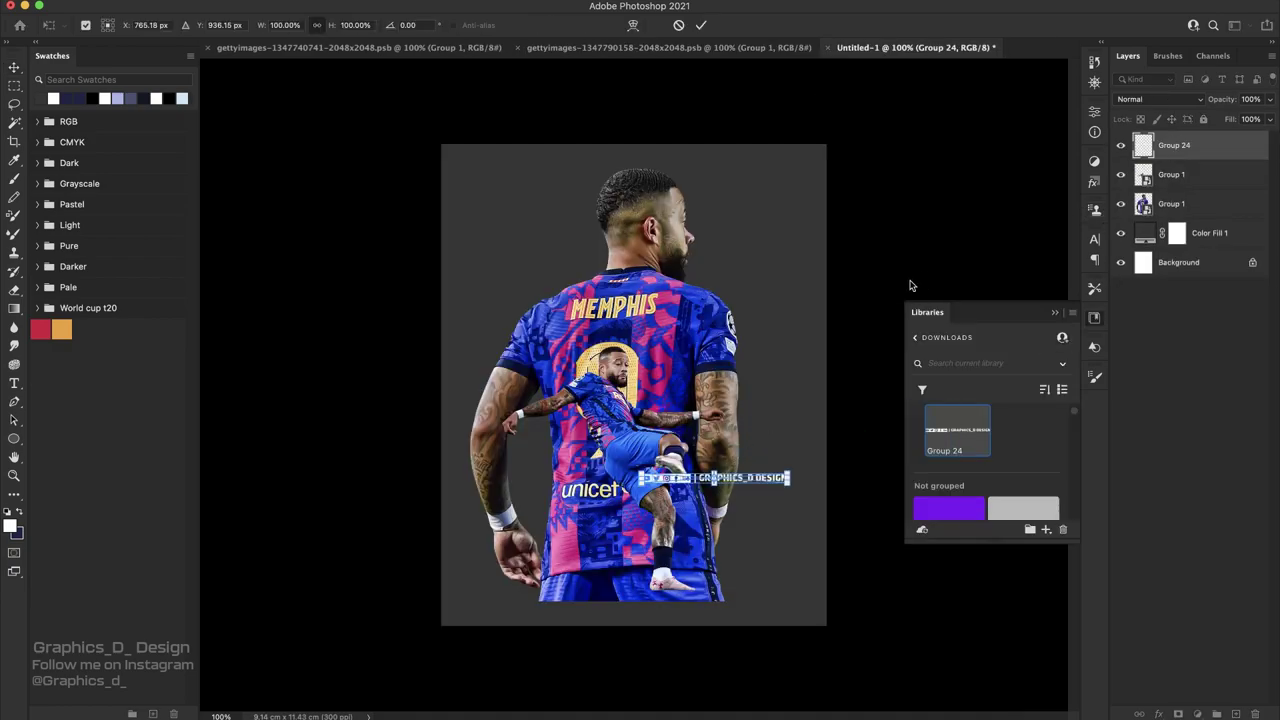
click(1053, 315)
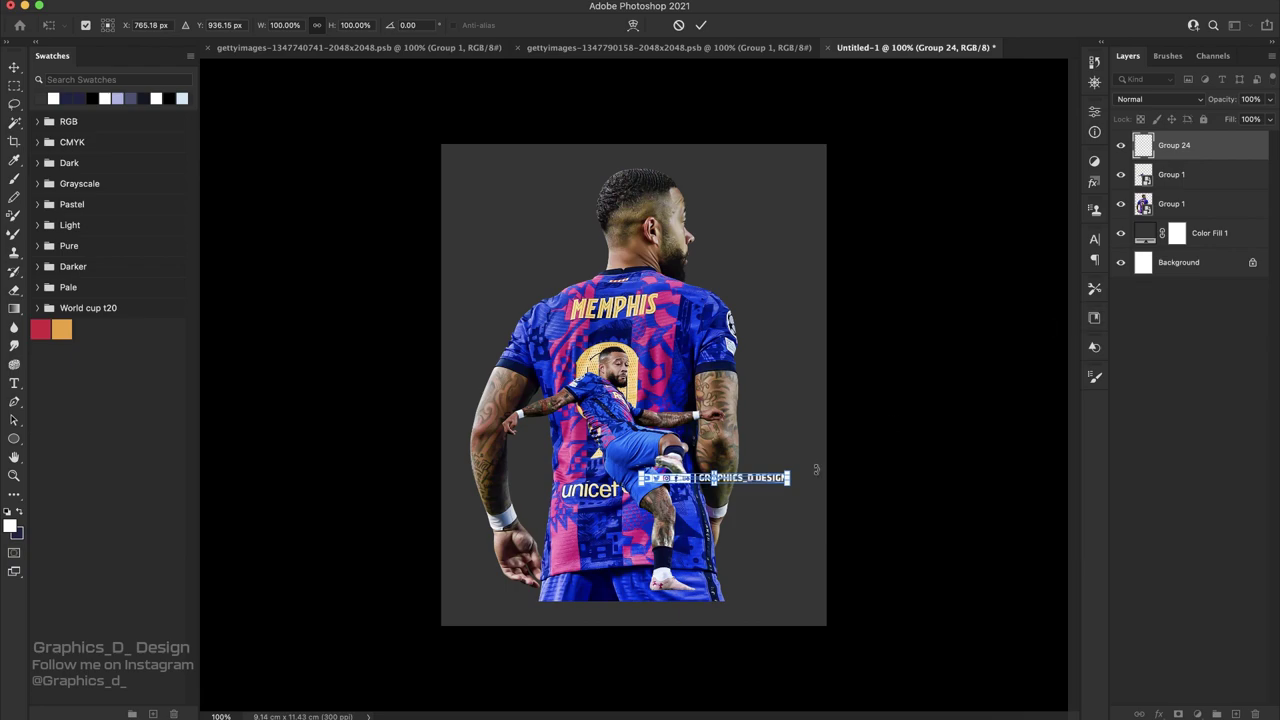
drag(791, 468, 753, 484)
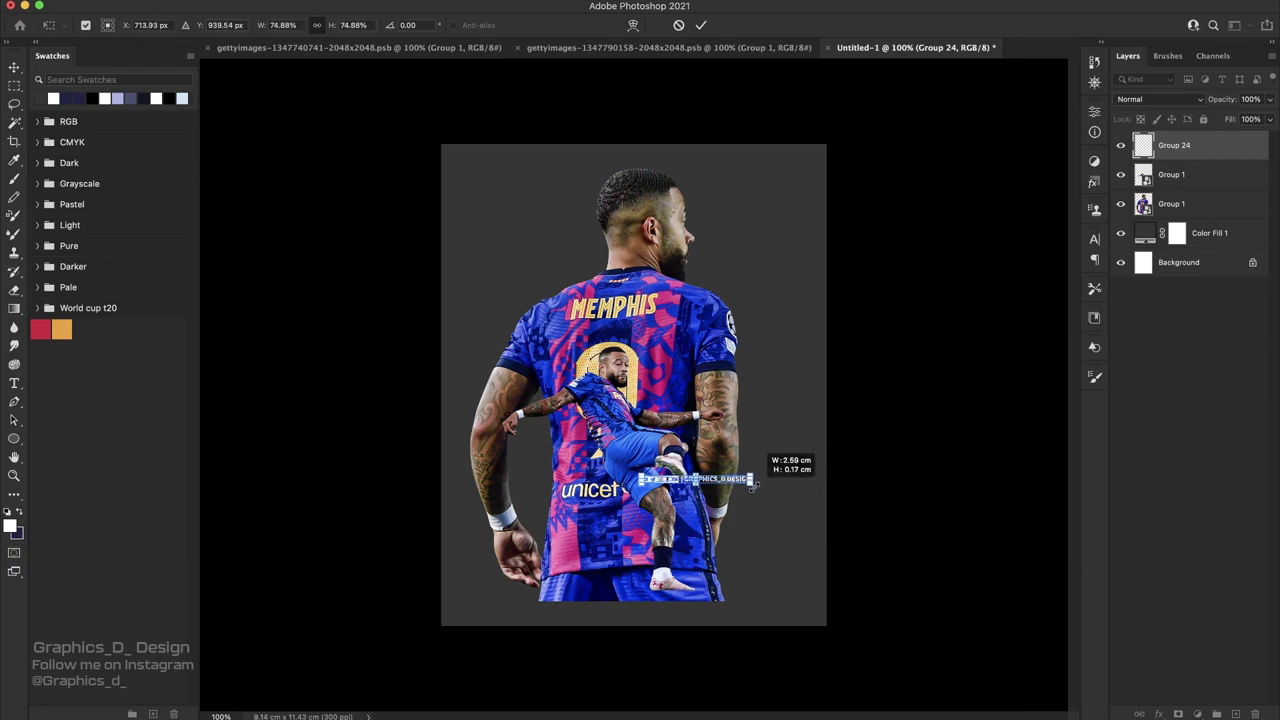
click(701, 25)
drag(685, 462, 630, 584)
- Centre the watermark horizontally near the bottom edge, set its Fill to 28% and lock it
key(ctrl+a)
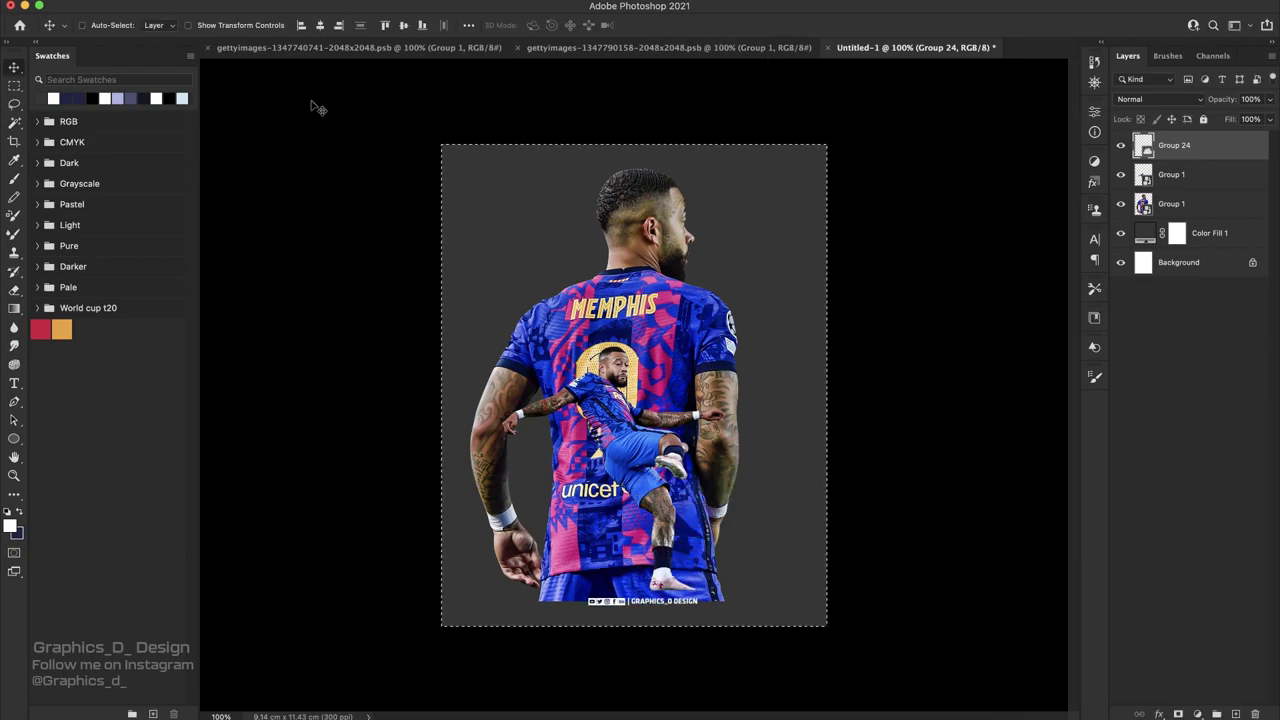
click(320, 25)
key(ctrl+d)
drag(641, 476, 638, 487)
click(1121, 155)
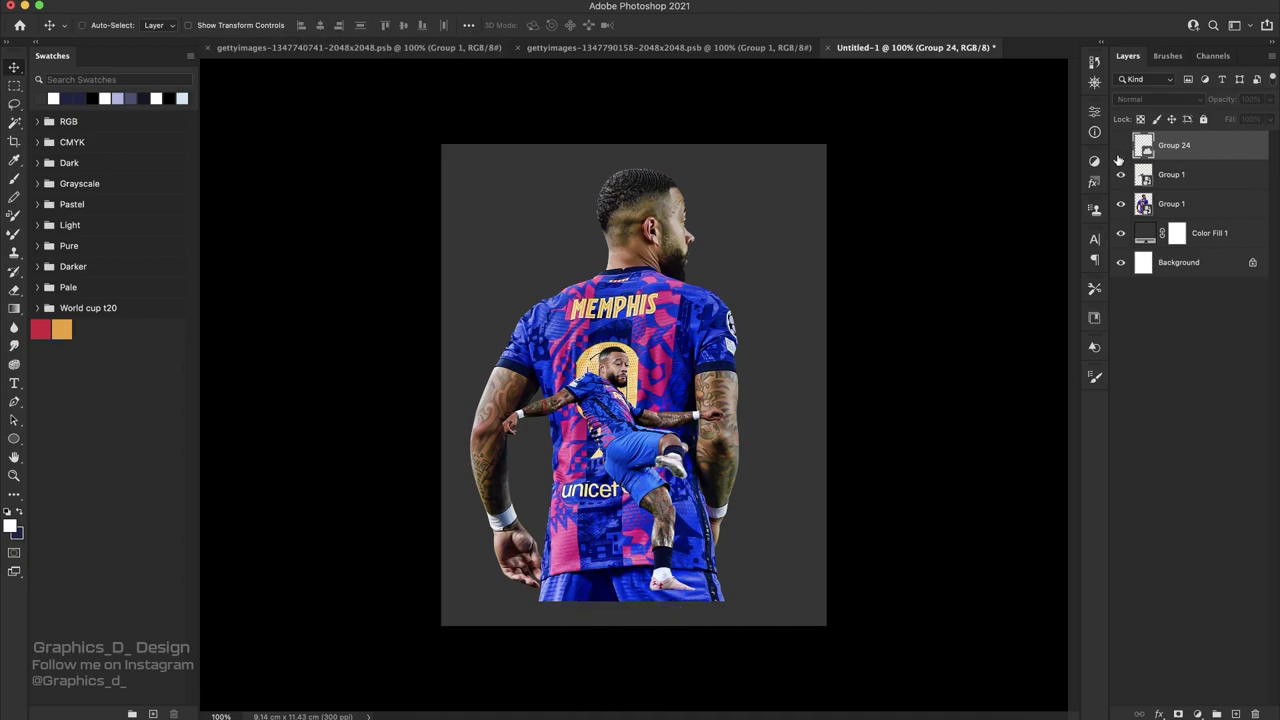
click(1121, 145)
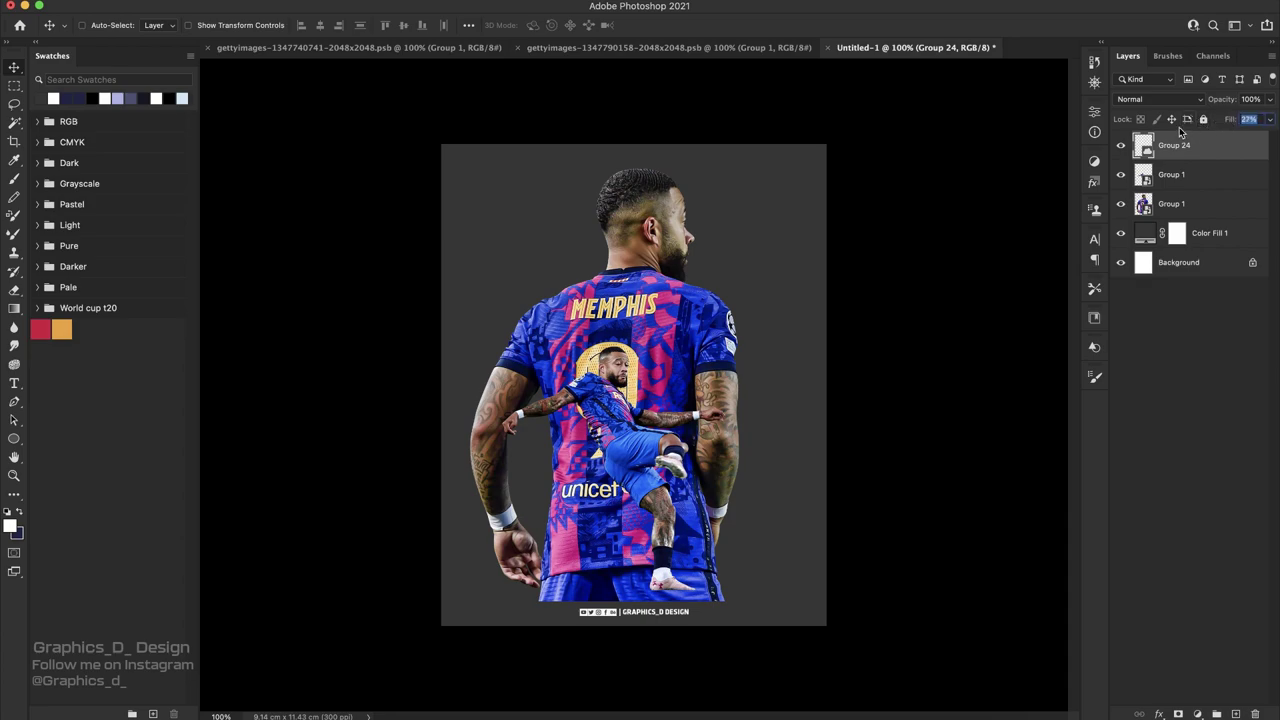
drag(1232, 119, 1210, 122)
click(1204, 119)
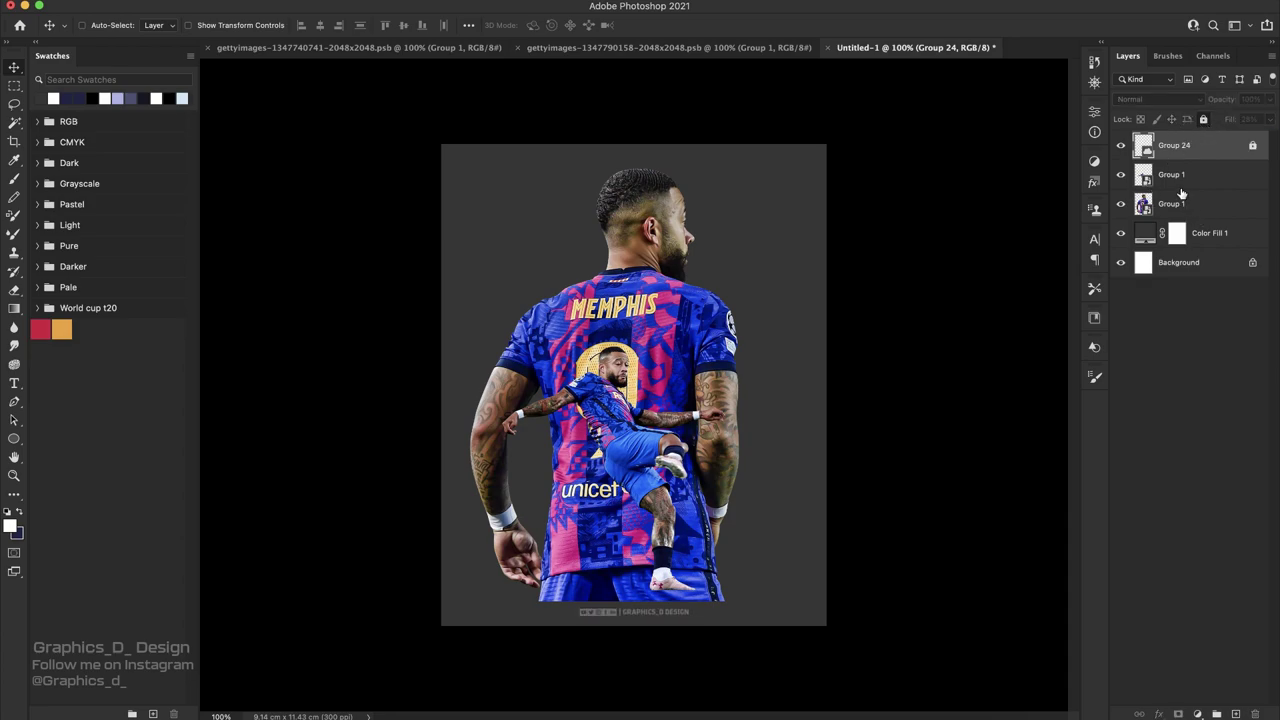
- Hide the kicking player and select the back-view player layer
click(1182, 180)
click(1121, 174)
click(1165, 205)
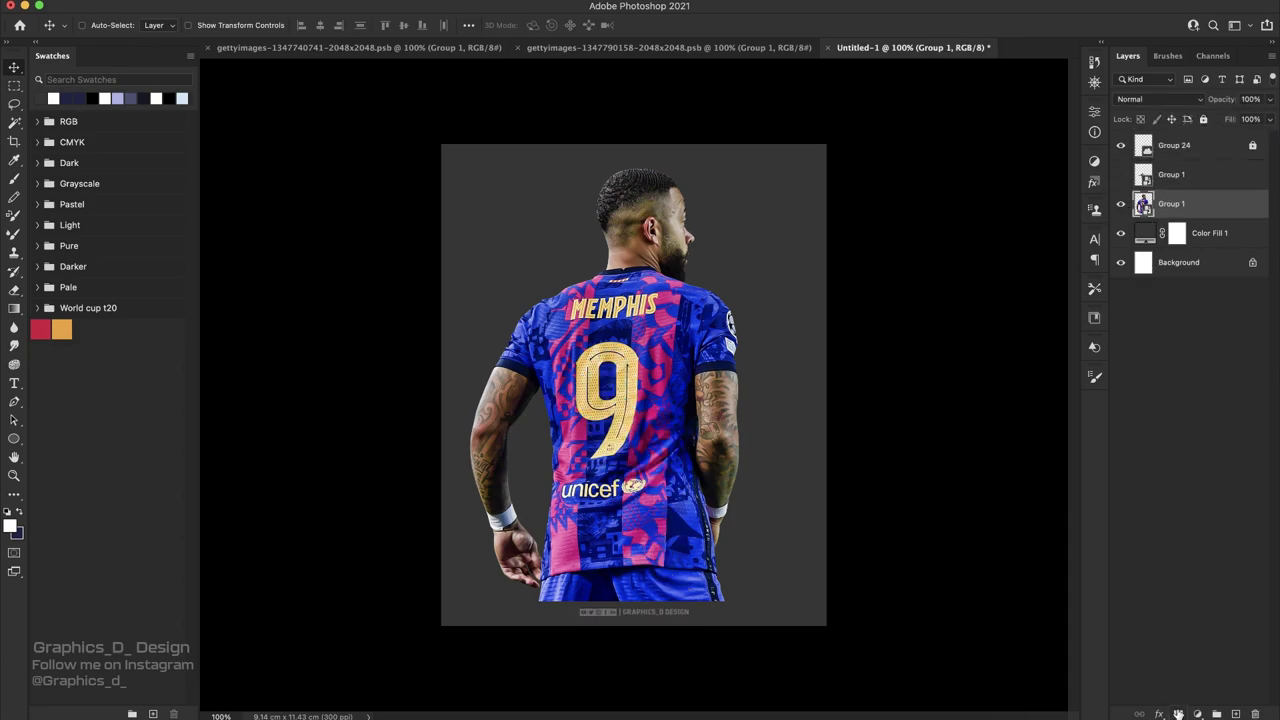
- Mask the back-view player with a black gradient so his lower half fades out
click(1178, 714)
key(g)
drag(590, 428, 588, 580)
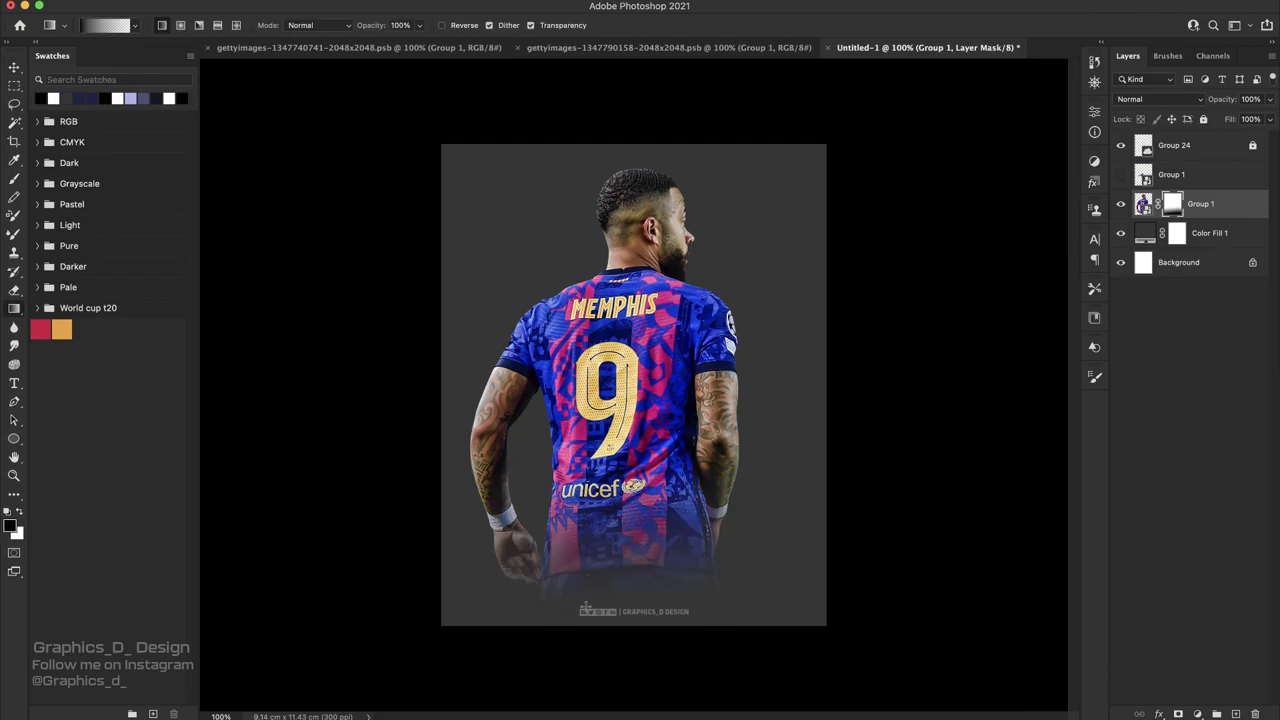
click(10, 526)
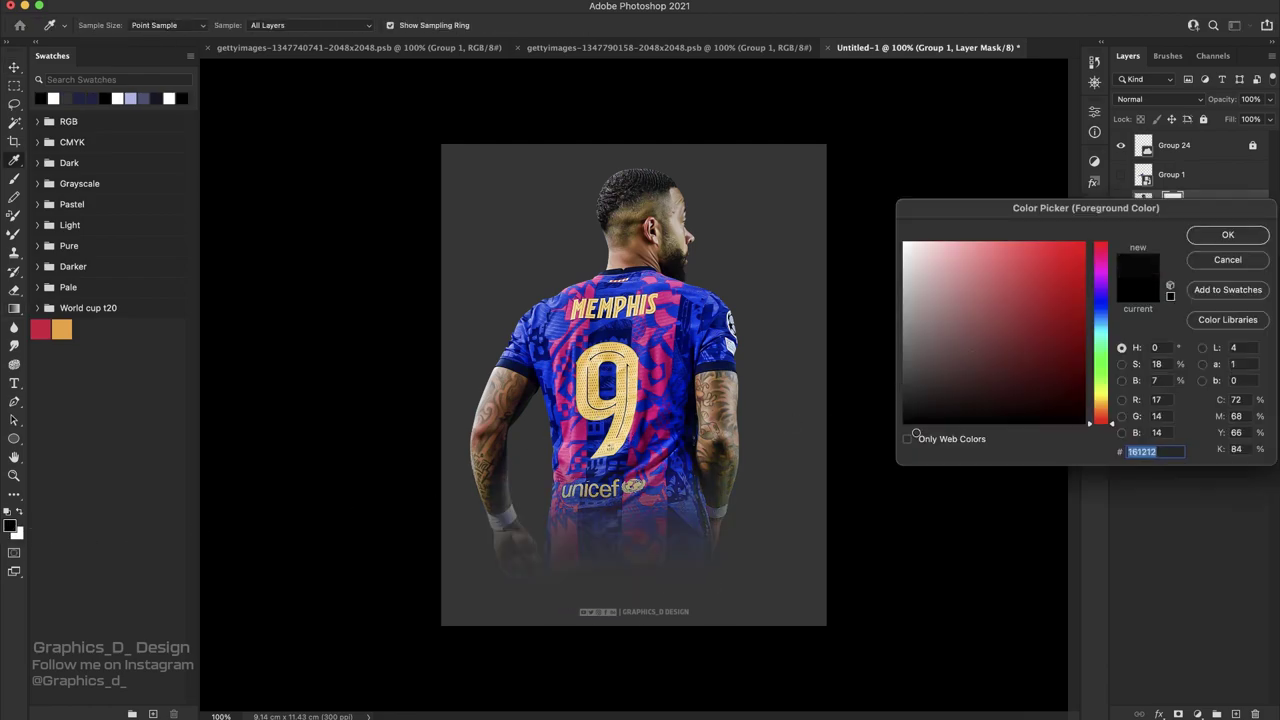
click(1230, 234)
drag(630, 582, 533, 291)
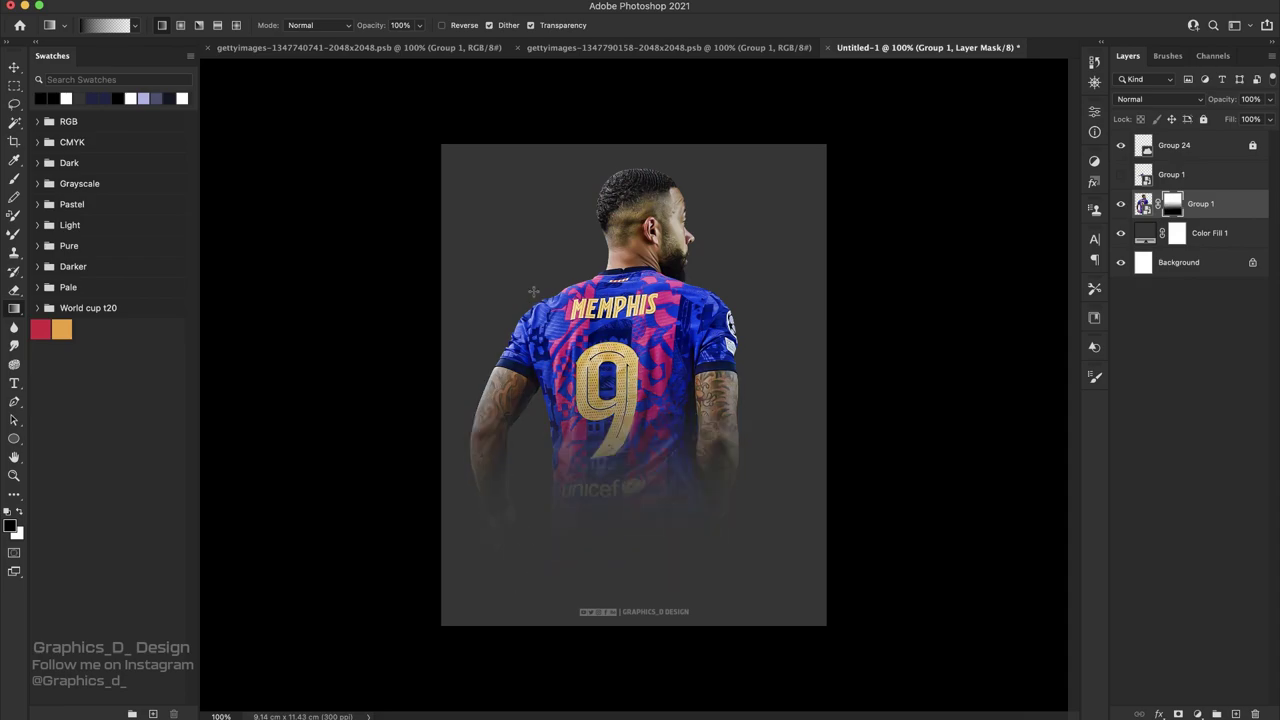
- Show the kicking player again and reposition both players on the jersey
click(1122, 176)
click(1180, 174)
key(v)
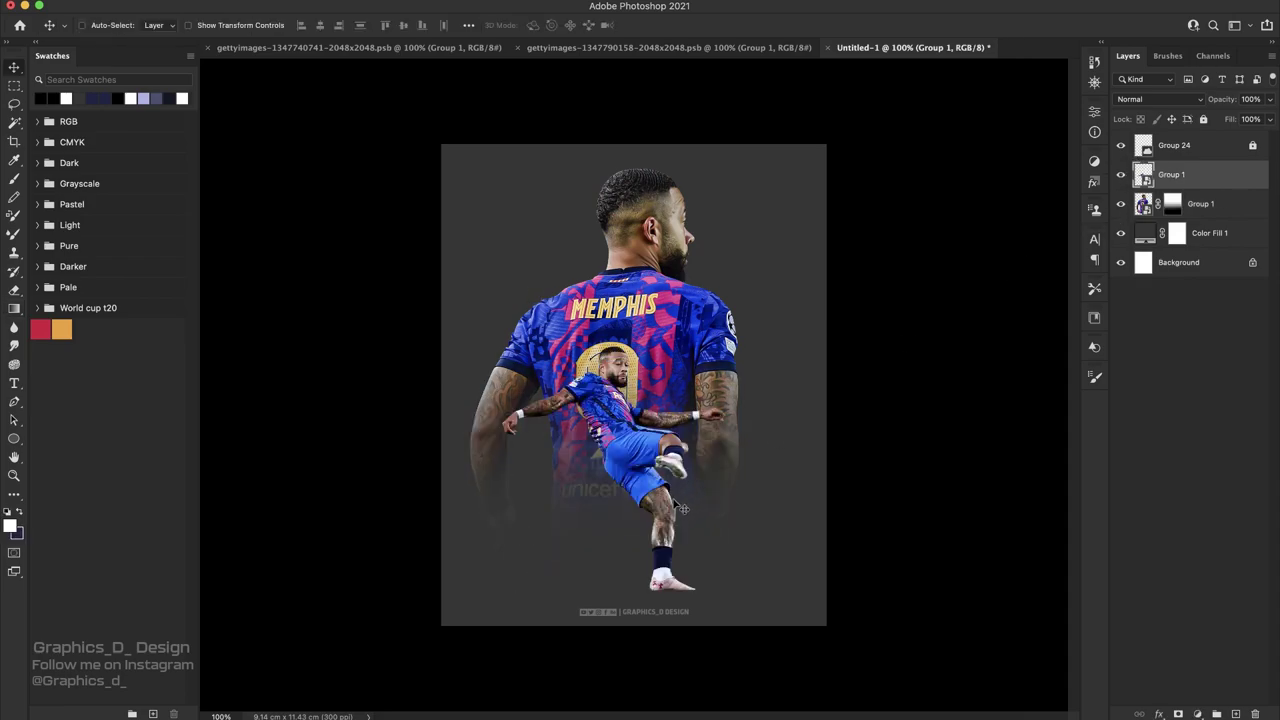
drag(683, 509, 663, 493)
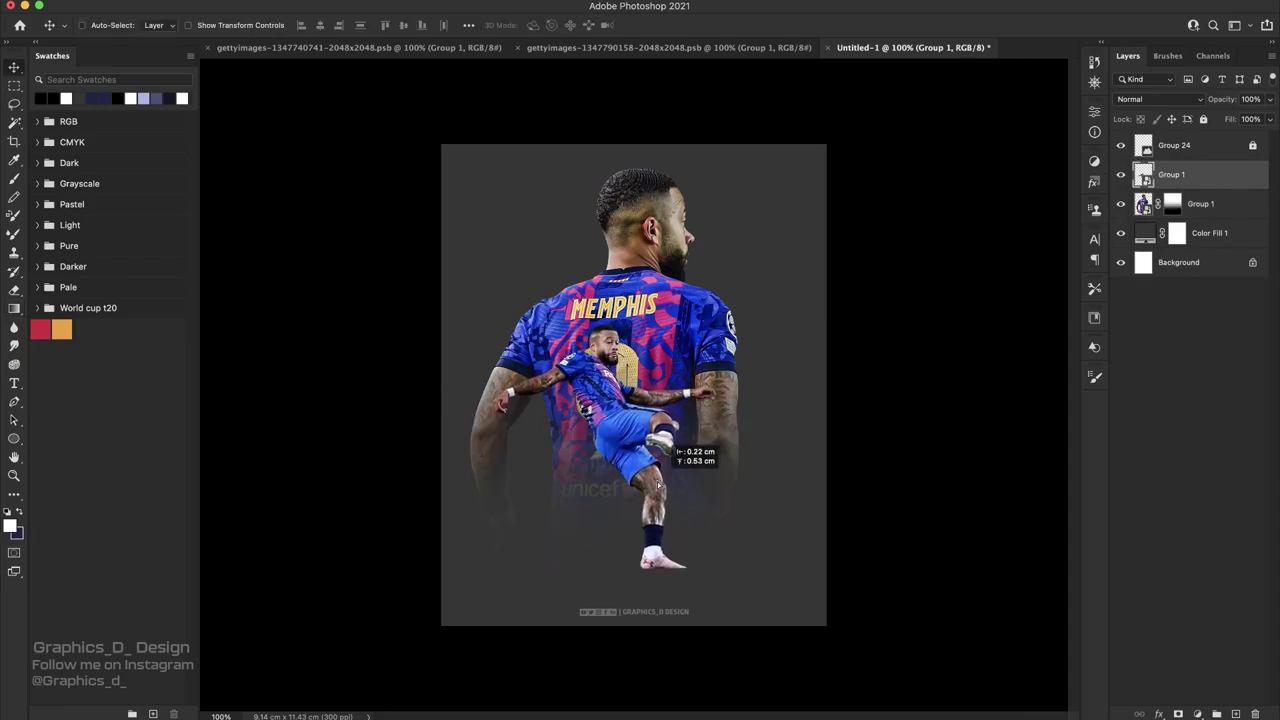
shift+click(1212, 206)
click(1216, 204)
drag(826, 402, 808, 410)
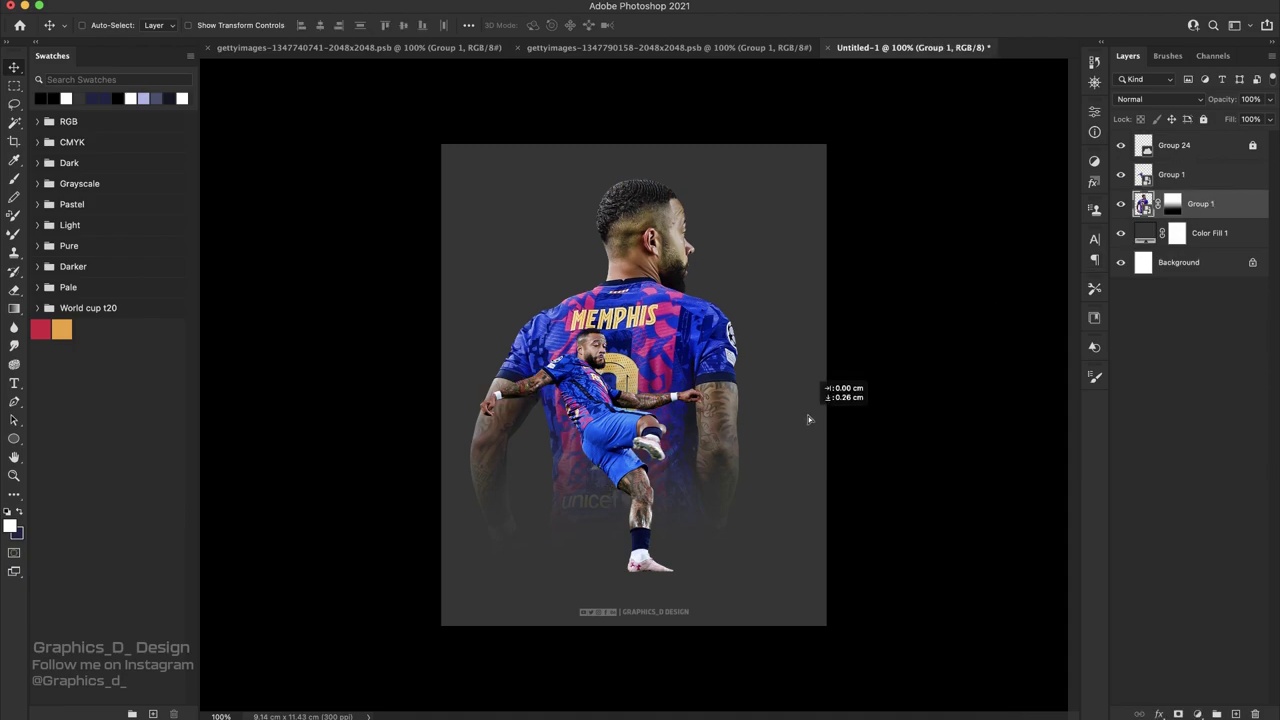
click(1172, 174)
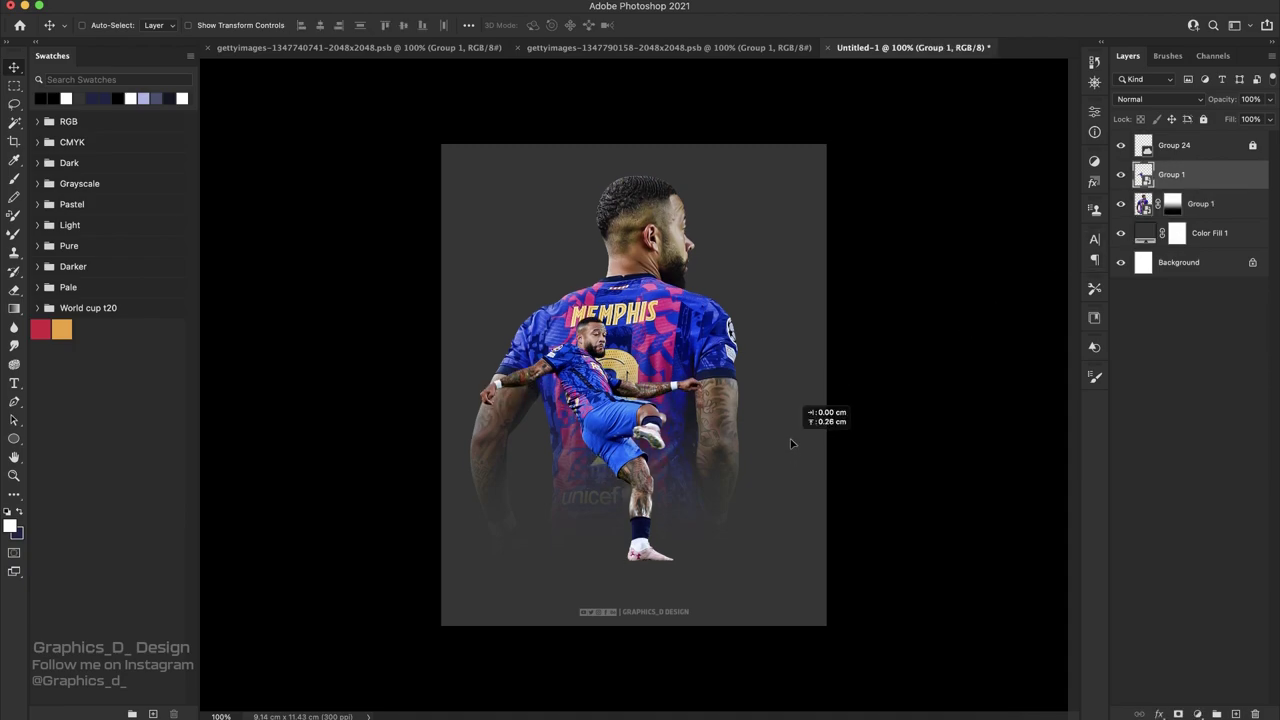
drag(799, 459, 776, 466)
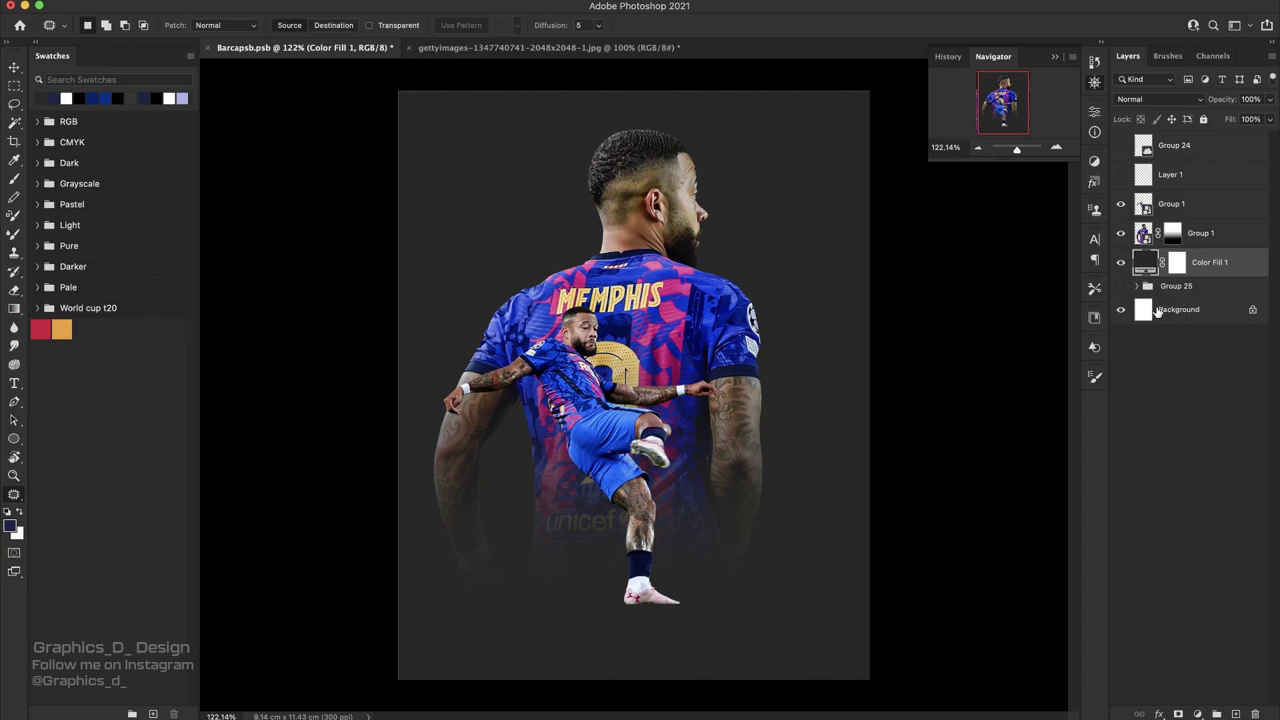
- Delete the unused sketch lines layer (Layer 1)
click(1178, 287)
click(1121, 175)
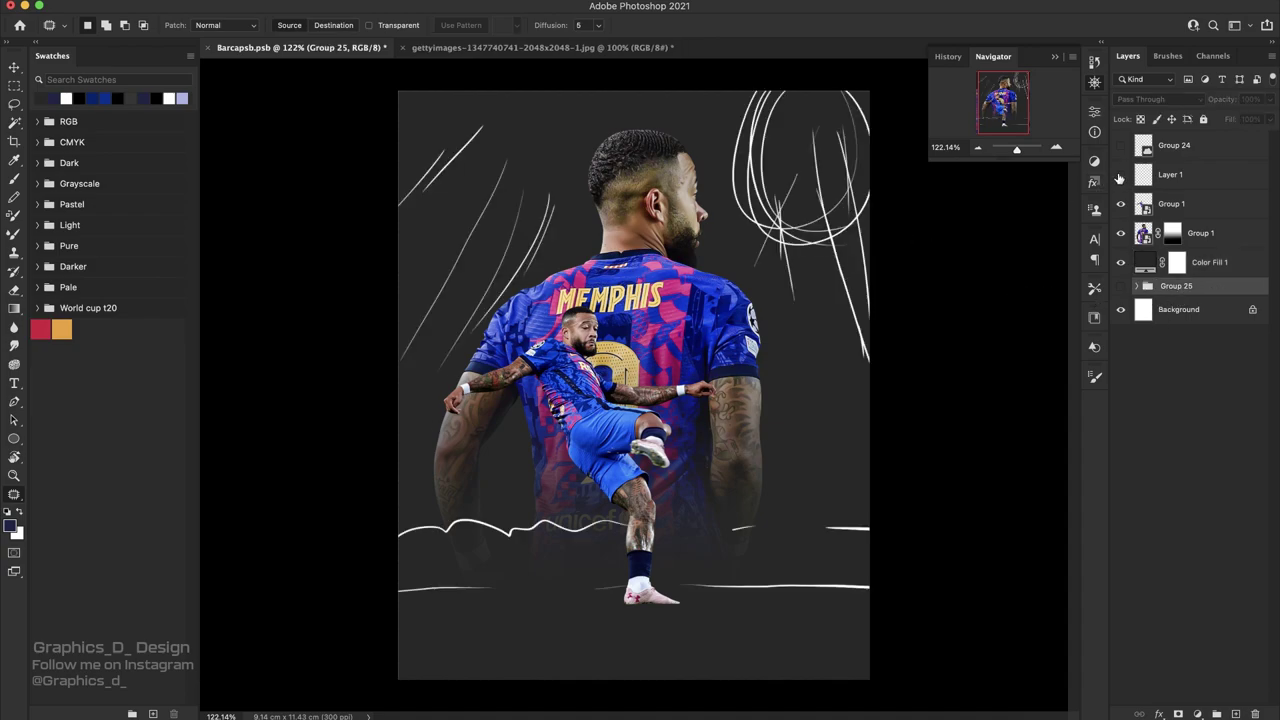
click(1121, 175)
click(1152, 175)
click(1254, 713)
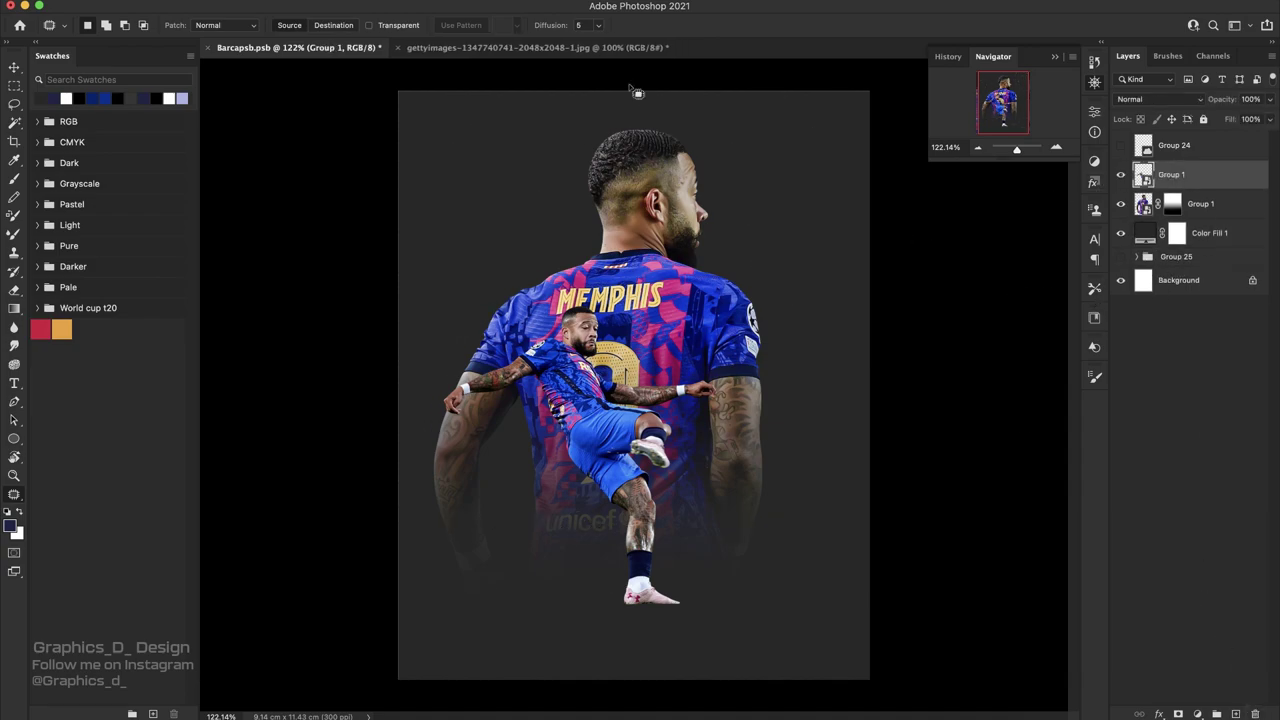
- Place the blurred stadium crowd photo behind the players, shifted to hide the stray left figure
click(560, 47)
key(v)
mouse_move(559, 275)
mouse_down()
mouse_move(331, 47)
mouse_move(674, 400)
mouse_up()
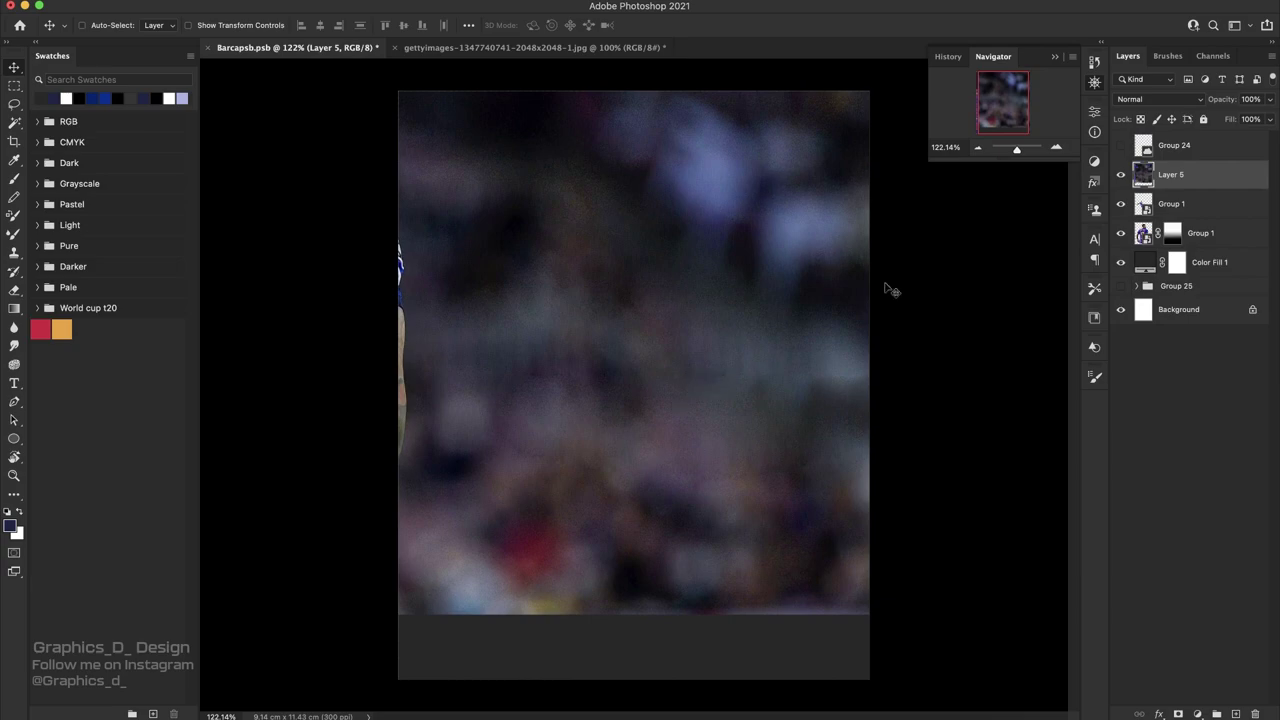
drag(1170, 176, 1177, 252)
drag(809, 345, 822, 374)
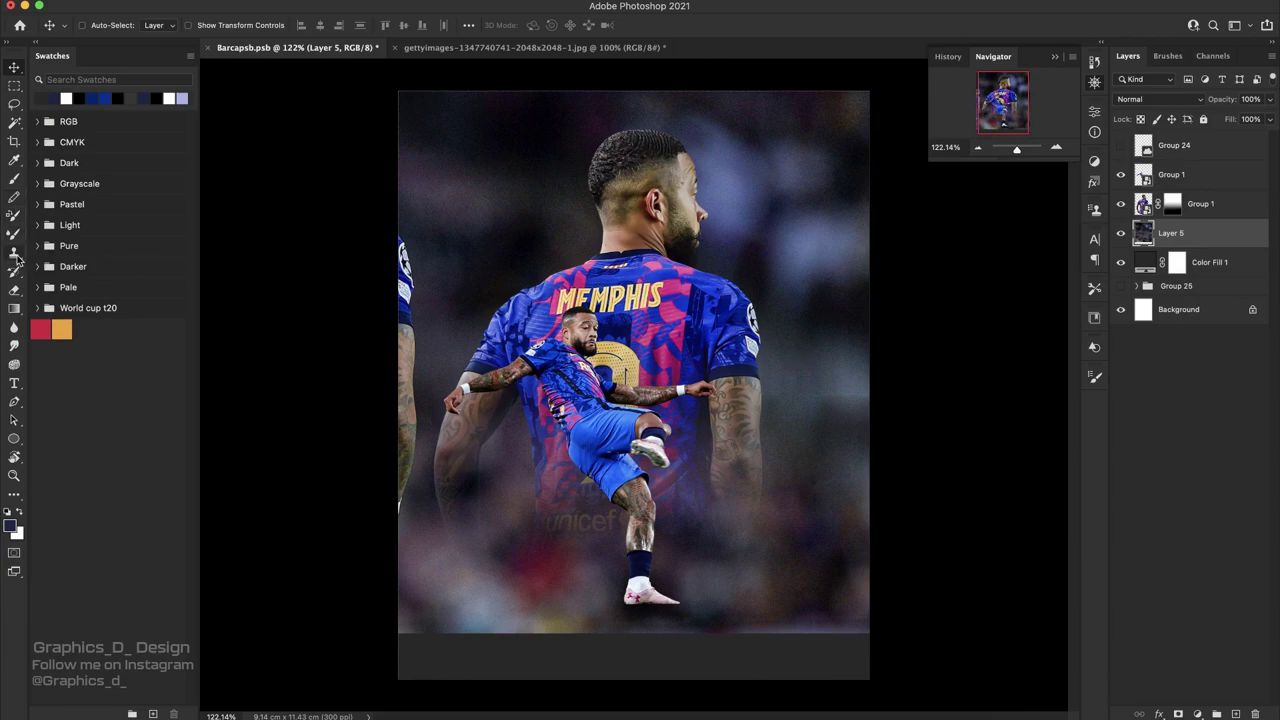
drag(700, 240, 800, 298)
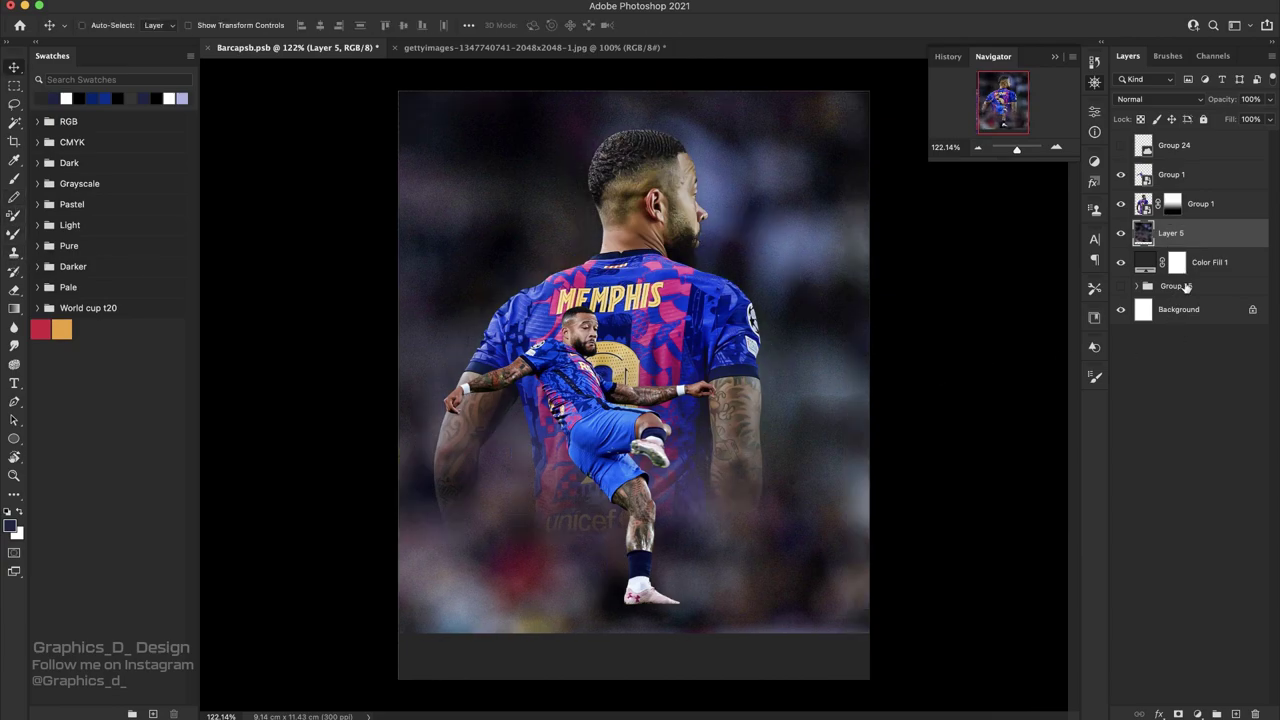
- Mask the crowd background with gradients so it fades out toward the bottom
click(1178, 714)
key(g)
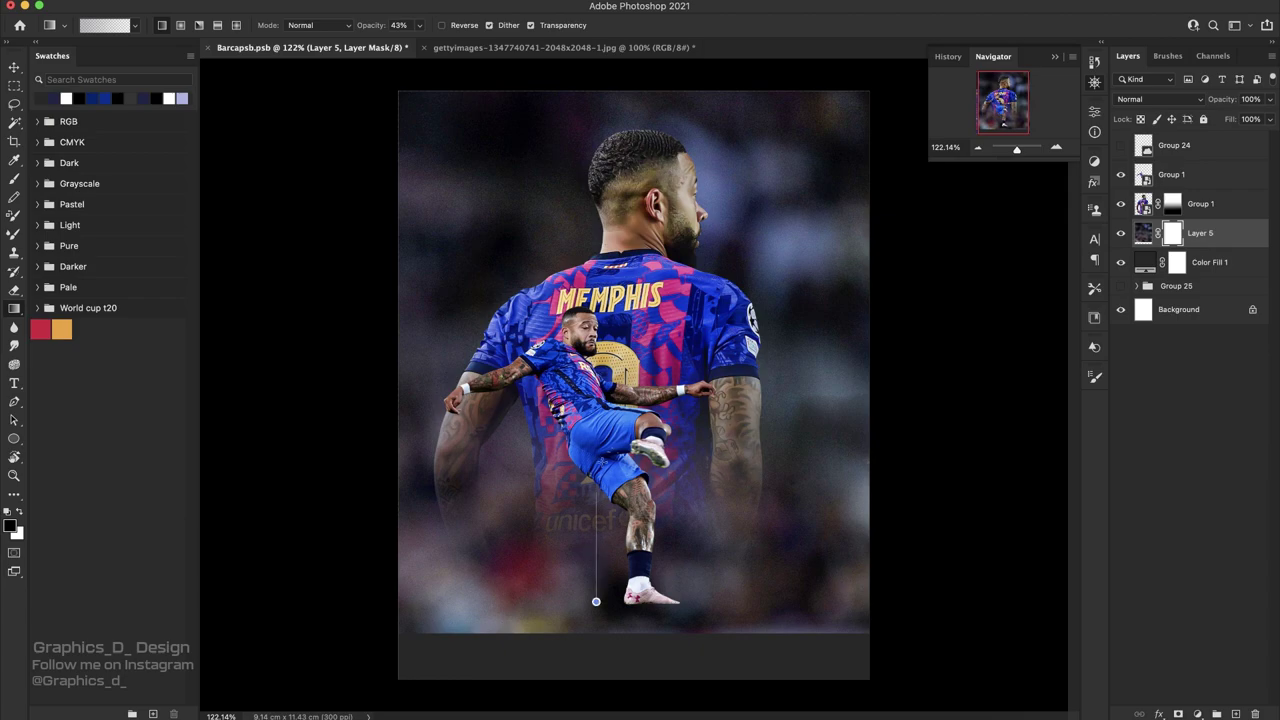
mouse_move(597, 480)
mouse_down()
mouse_move(595, 640)
mouse_move(618, 611)
mouse_up()
drag(646, 532, 651, 598)
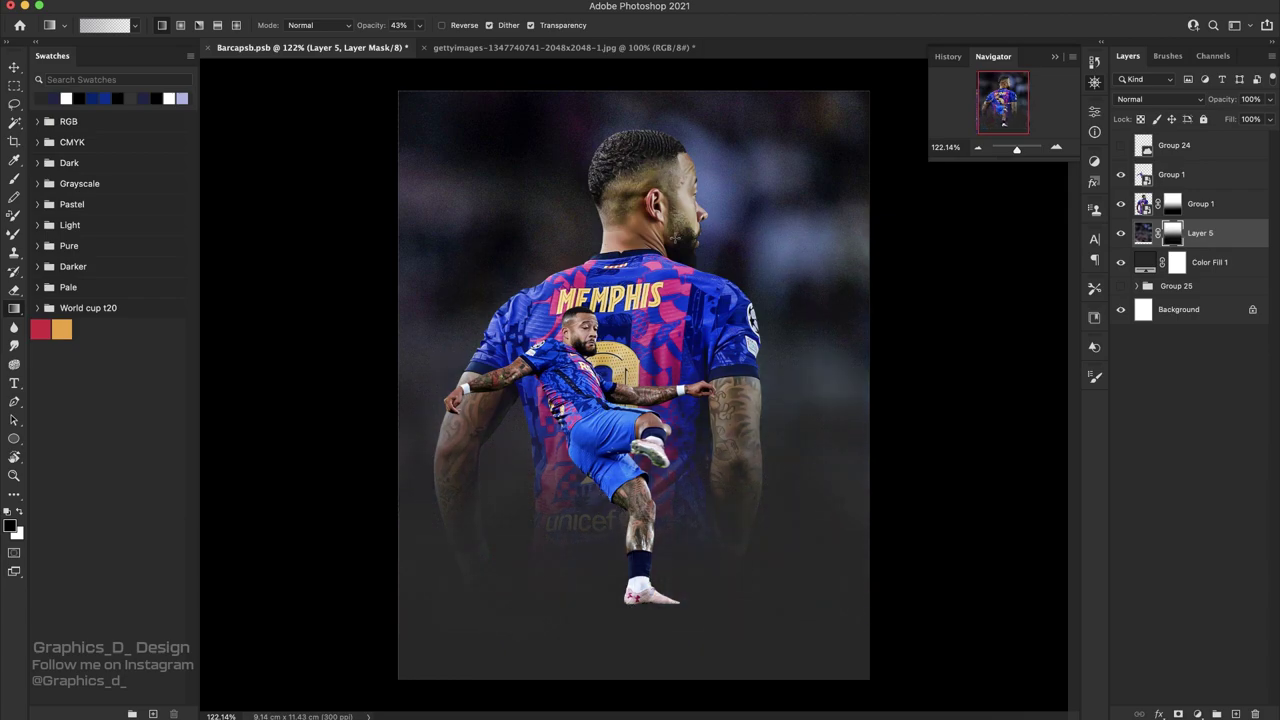
drag(666, 480, 666, 598)
- Add a Black & White adjustment above the crowd background and adjust its Reds slider
click(1205, 216)
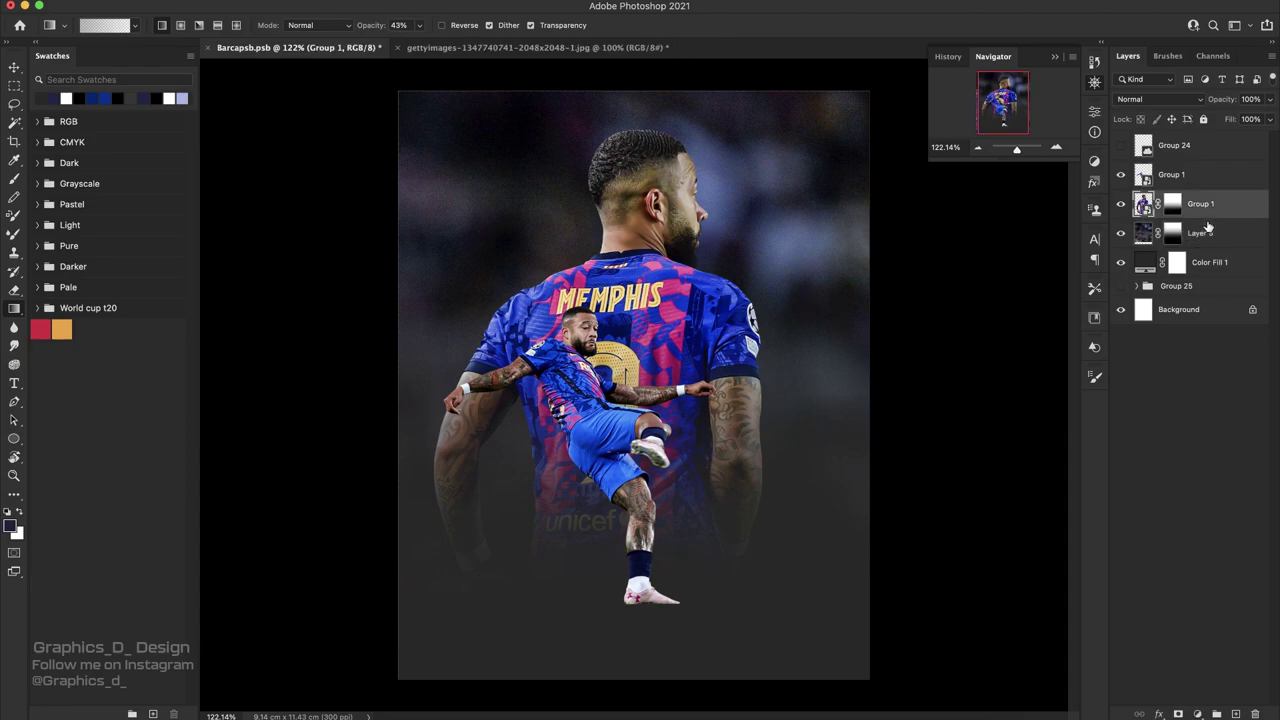
click(1215, 240)
click(1204, 713)
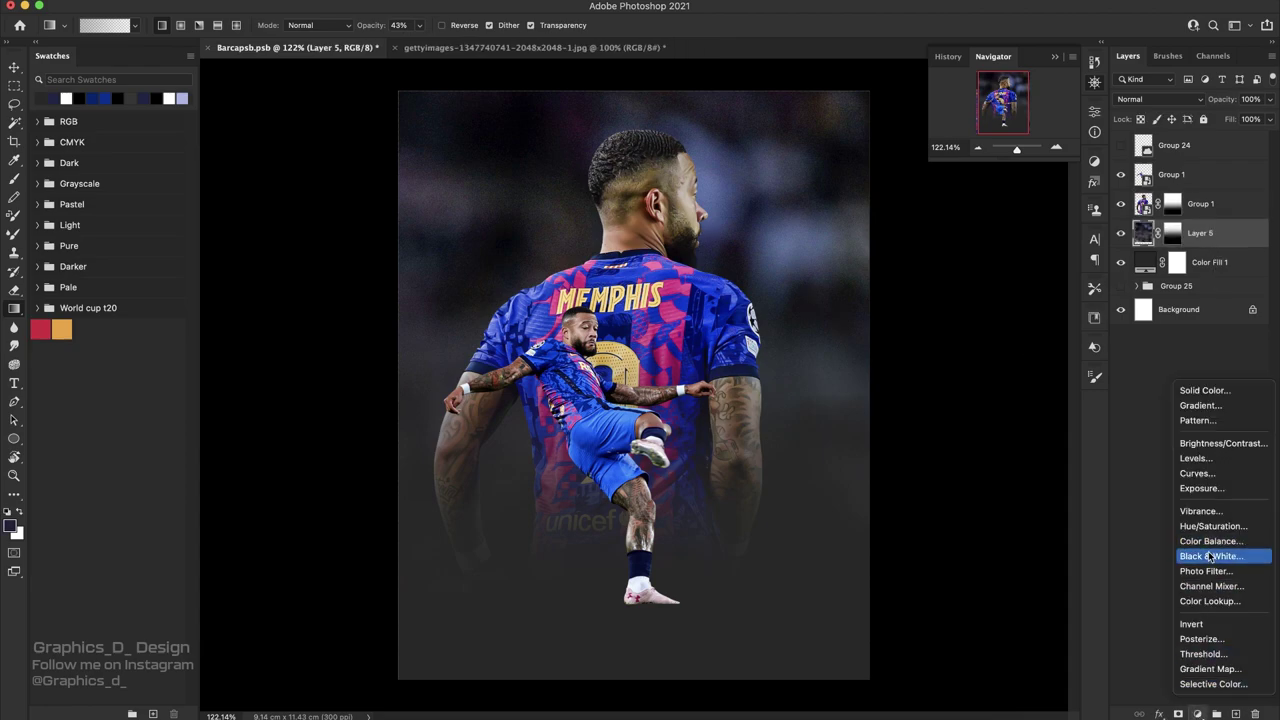
click(1212, 558)
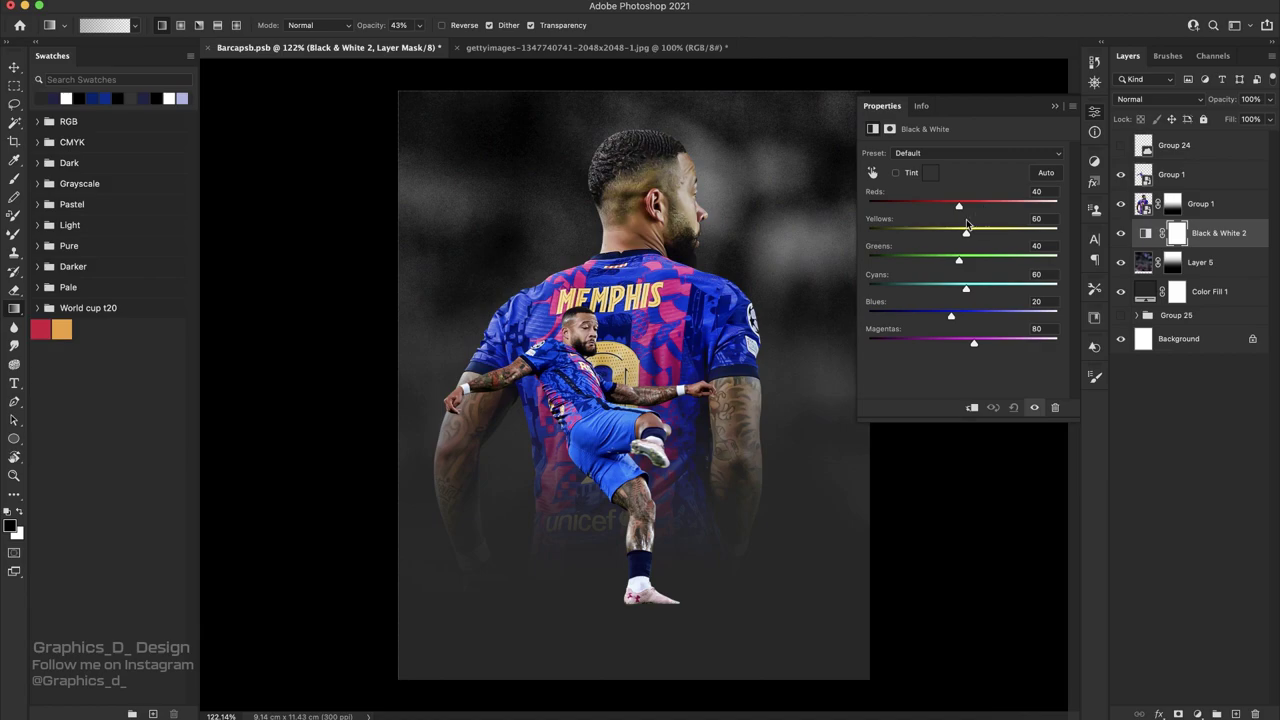
drag(959, 205, 968, 205)
click(1054, 105)
- On a new layer, darken the upper-left with a radial gradient in navy sampled from the canvas
click(1201, 713)
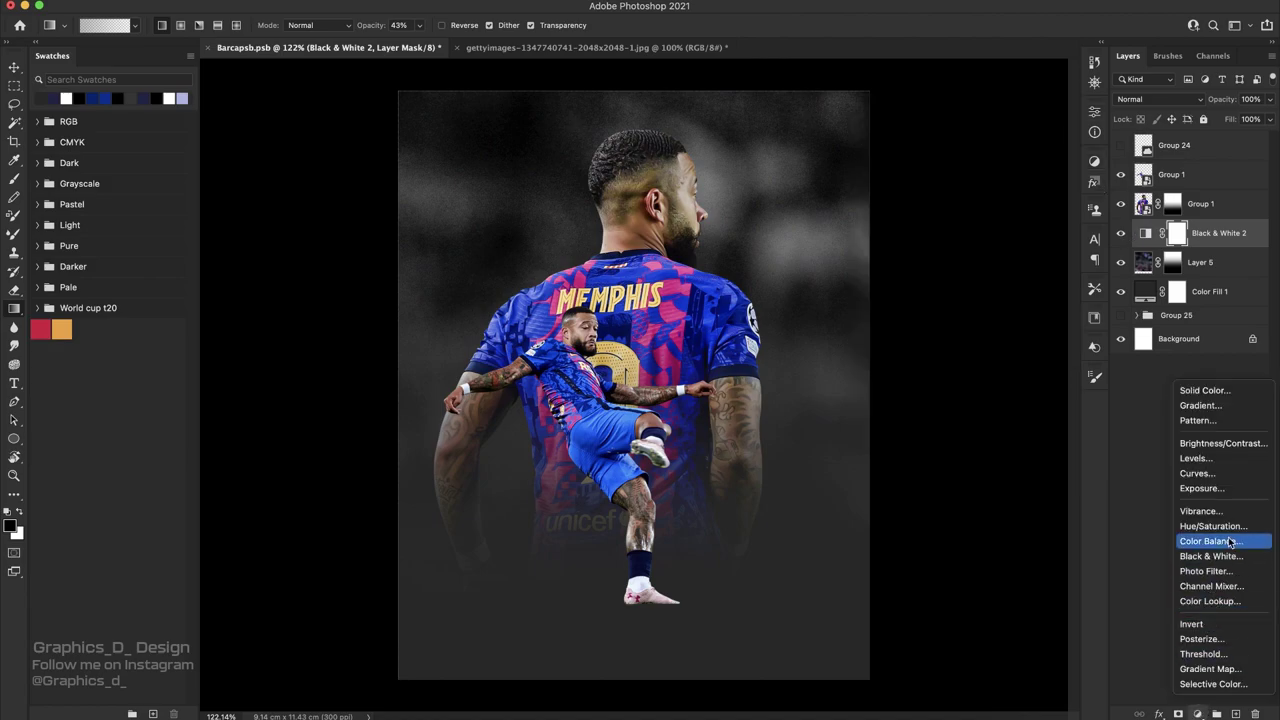
key(Escape)
click(1235, 713)
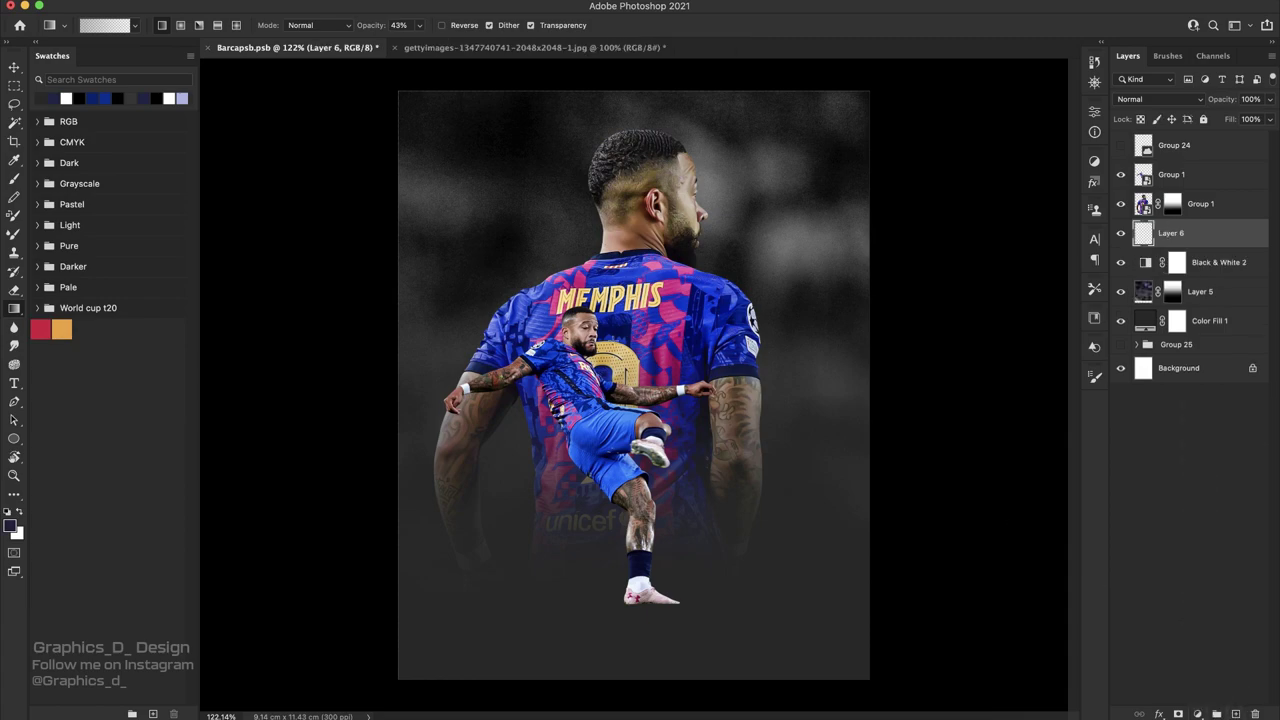
click(12, 527)
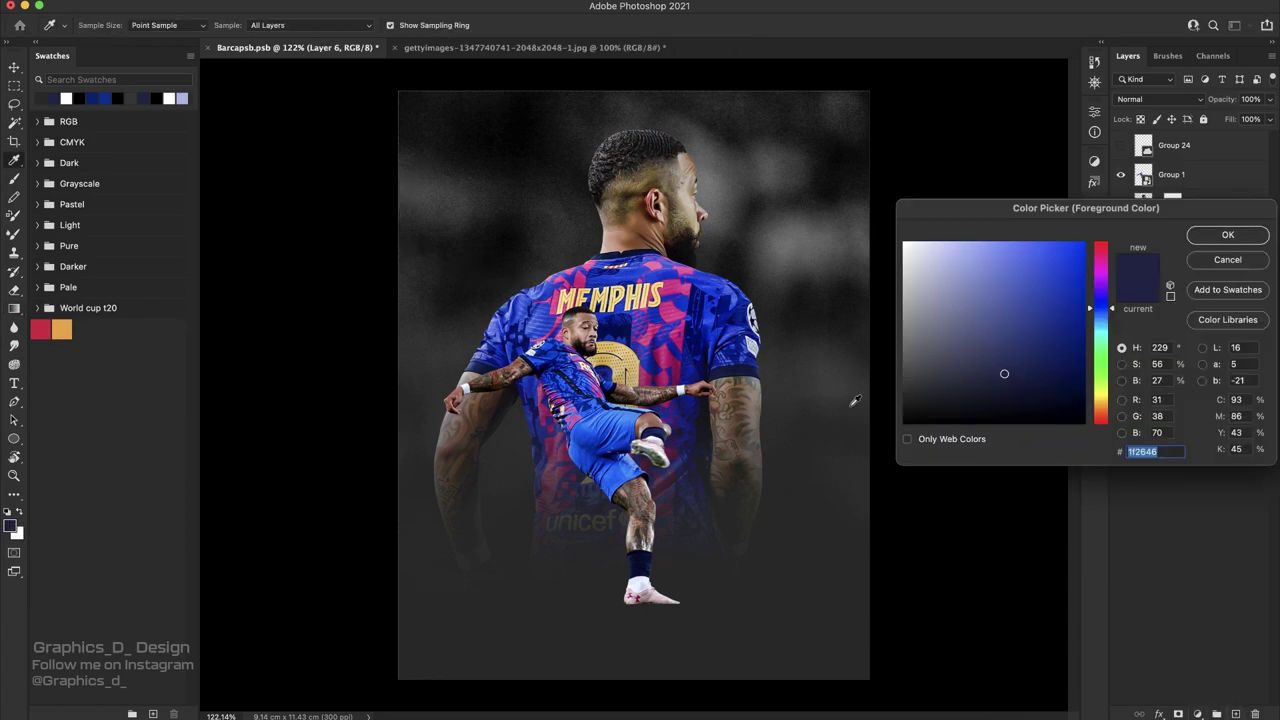
click(855, 484)
click(1229, 233)
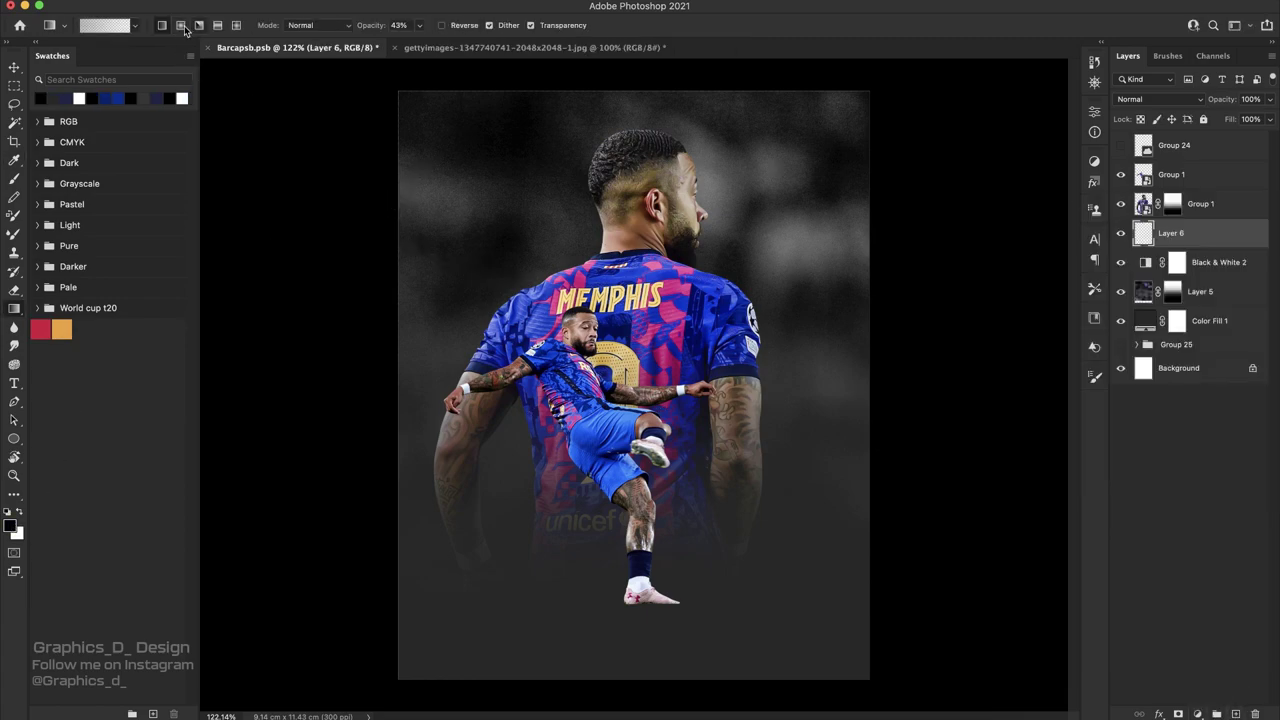
click(181, 25)
drag(446, 120, 520, 224)
- Try further navy darkening gradients on the left side, undoing most of them
drag(350, 261, 384, 289)
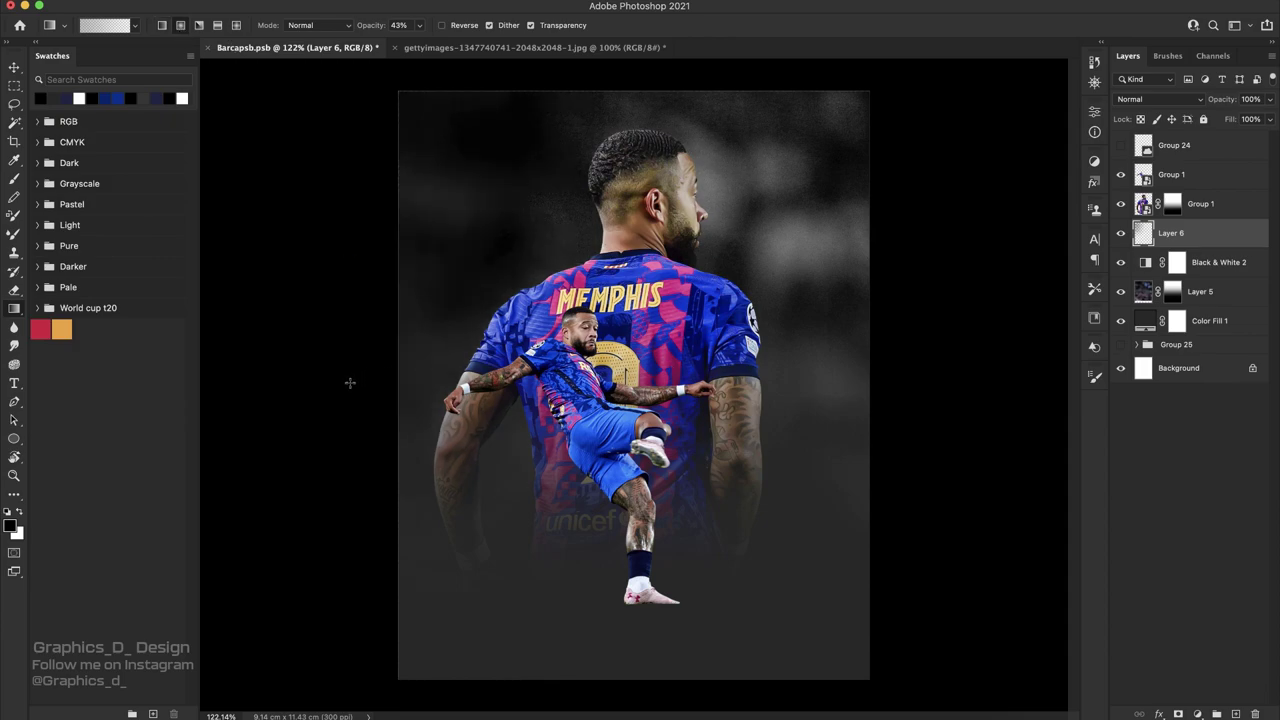
mouse_move(350, 384)
mouse_down()
mouse_move(410, 498)
mouse_move(456, 346)
mouse_up()
key(ctrl+z)
key(ctrl+z)
key(ctrl+z)
drag(466, 103, 557, 194)
key(ctrl+z)
drag(418, 142, 815, 481)
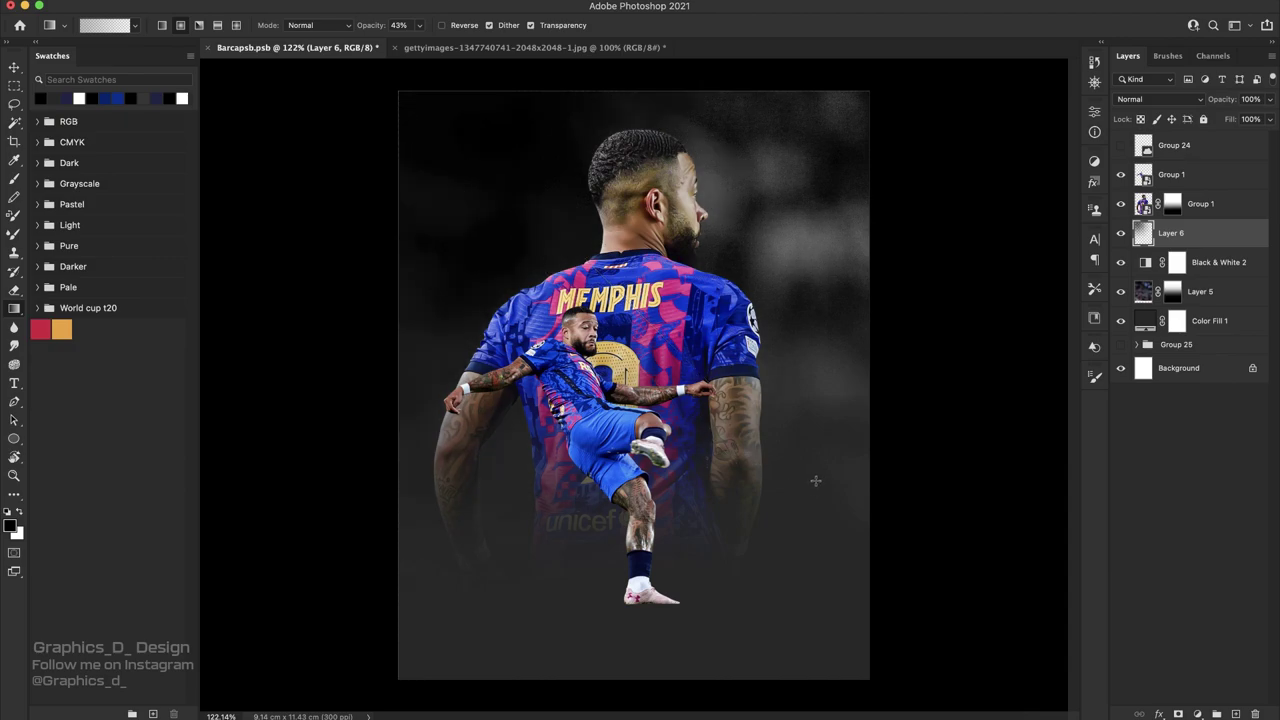
key(ctrl+z)
- Add a white radial glow at the upper right on a new Overlay layer
click(1237, 714)
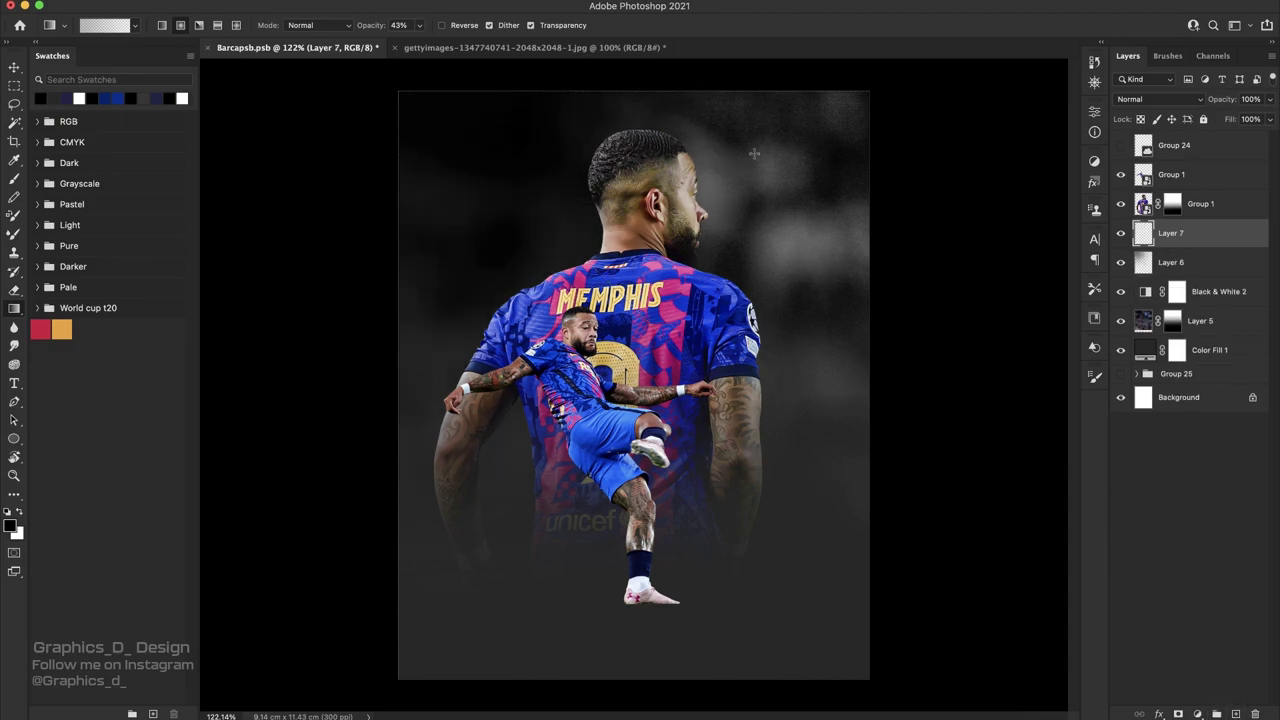
key(x)
drag(857, 101, 778, 182)
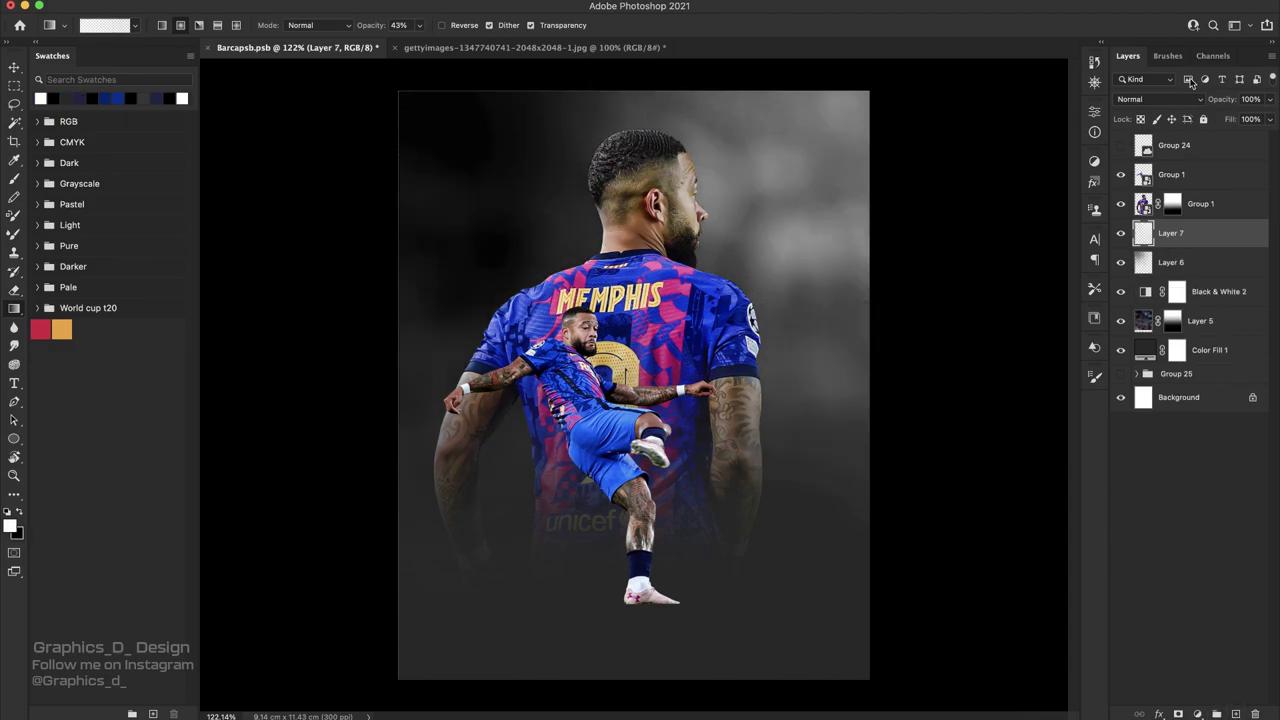
click(1160, 99)
click(1145, 287)
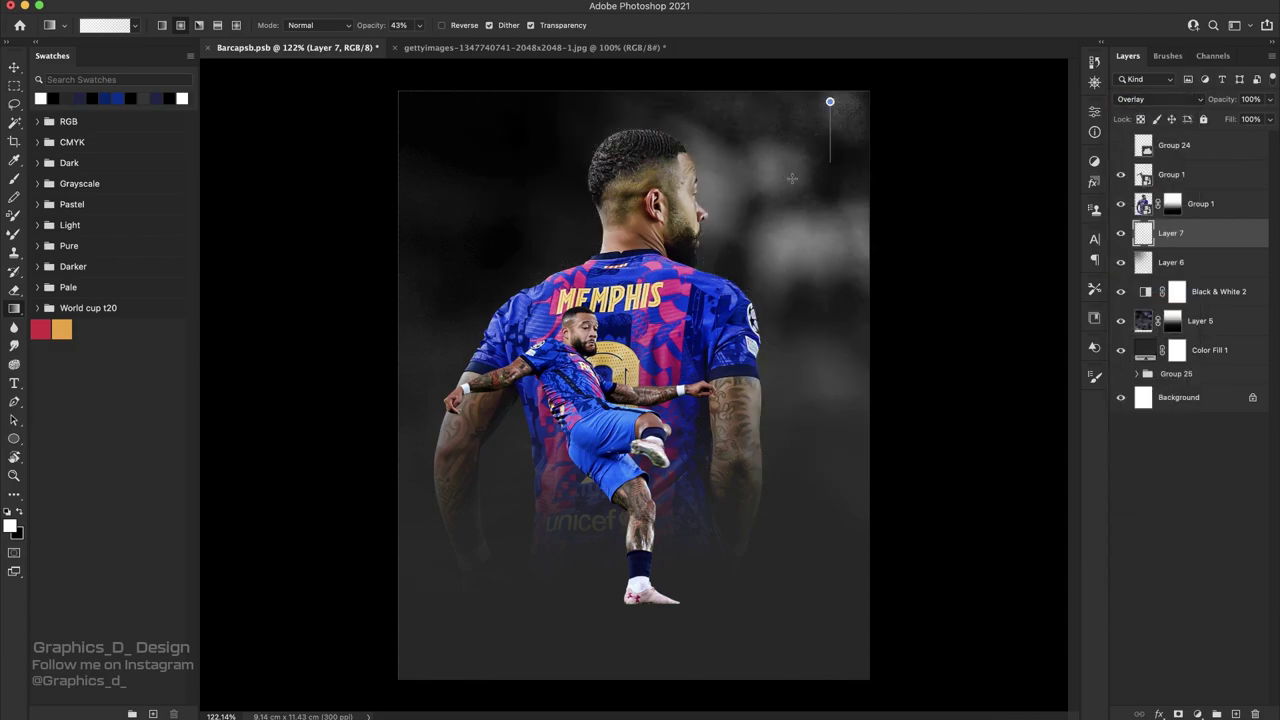
drag(791, 178, 876, 102)
key(r)
drag(758, 298, 819, 295)
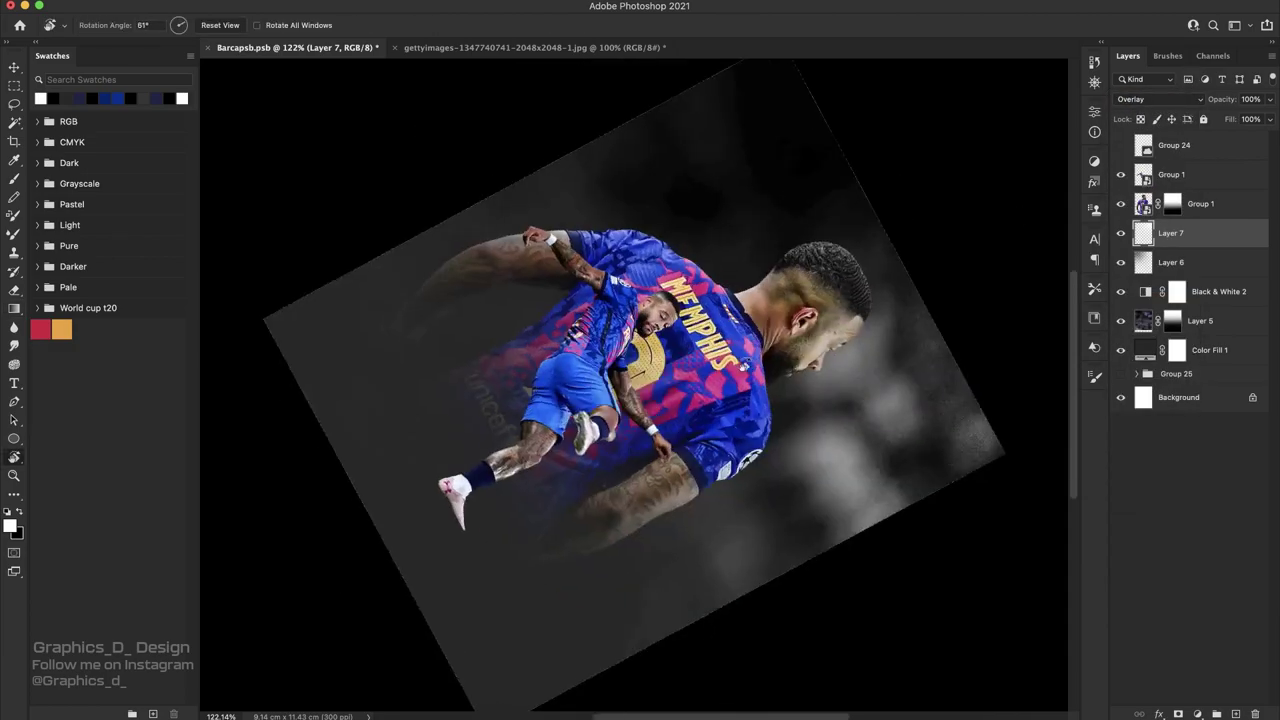
key(Escape)
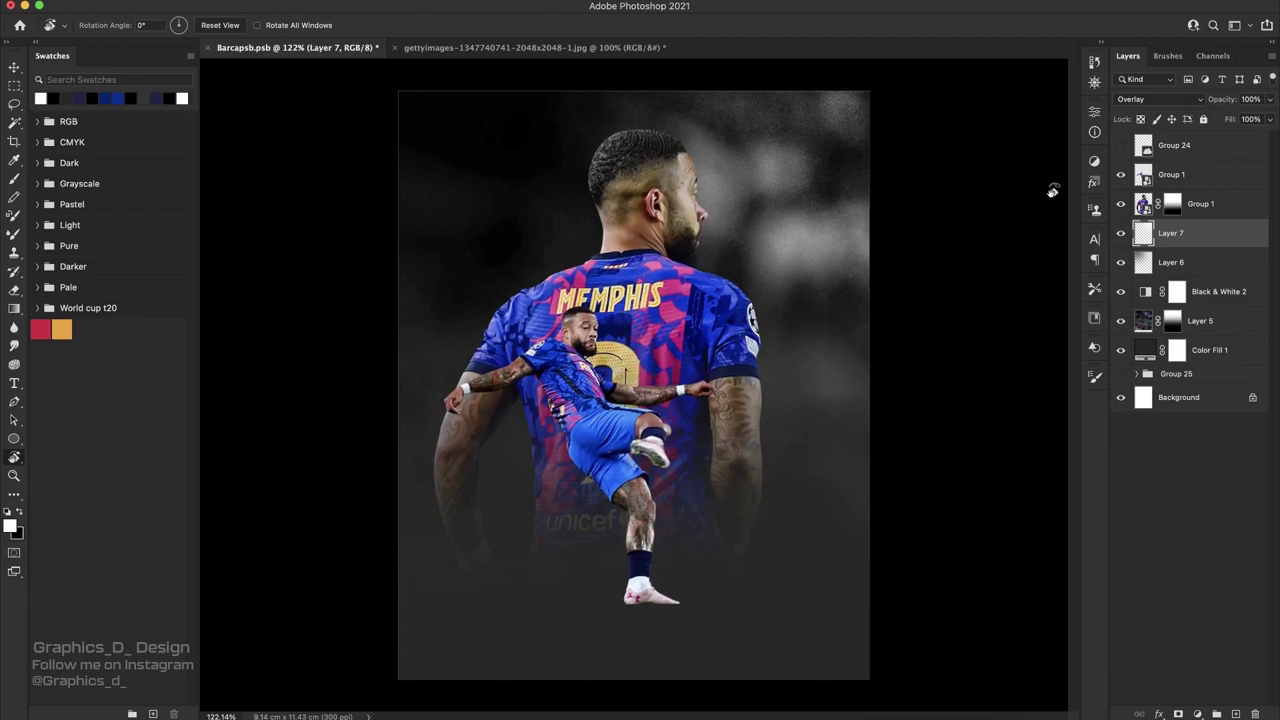
- Add a Color Balance adjustment shifting midtones to -16, -4, +21 for a blue cast
shift+click(1205, 263)
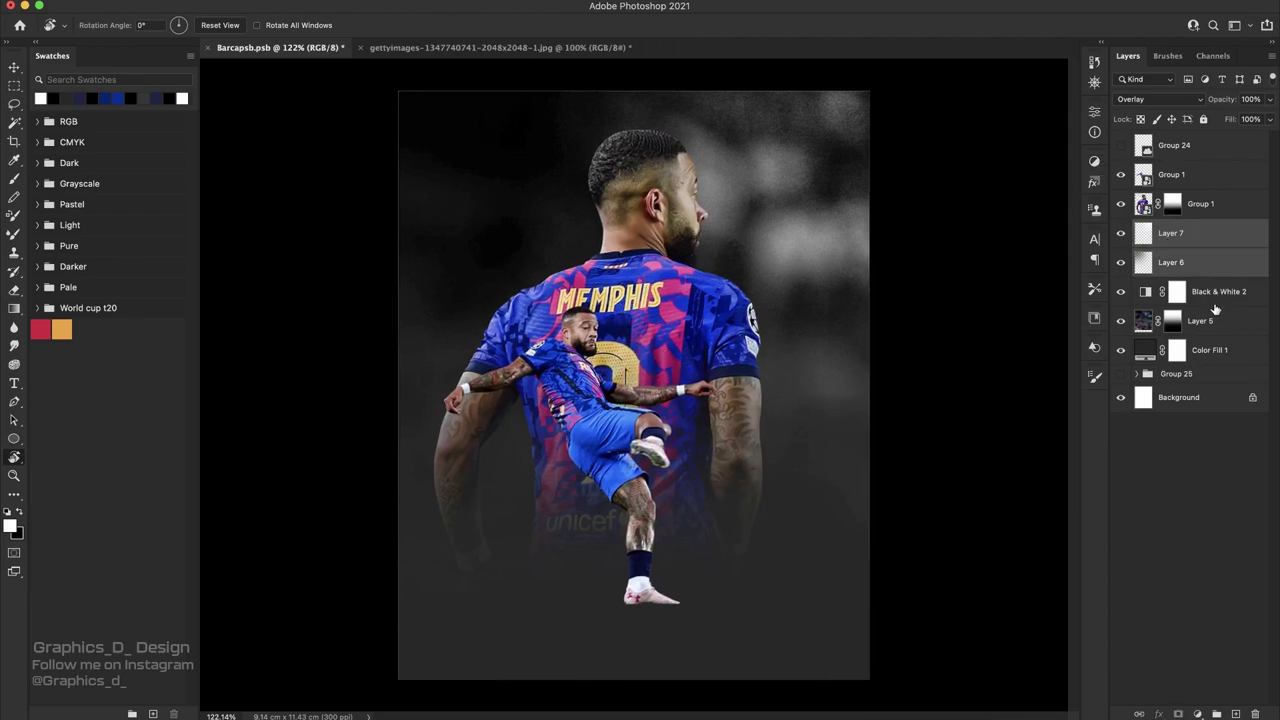
click(1197, 714)
click(1220, 538)
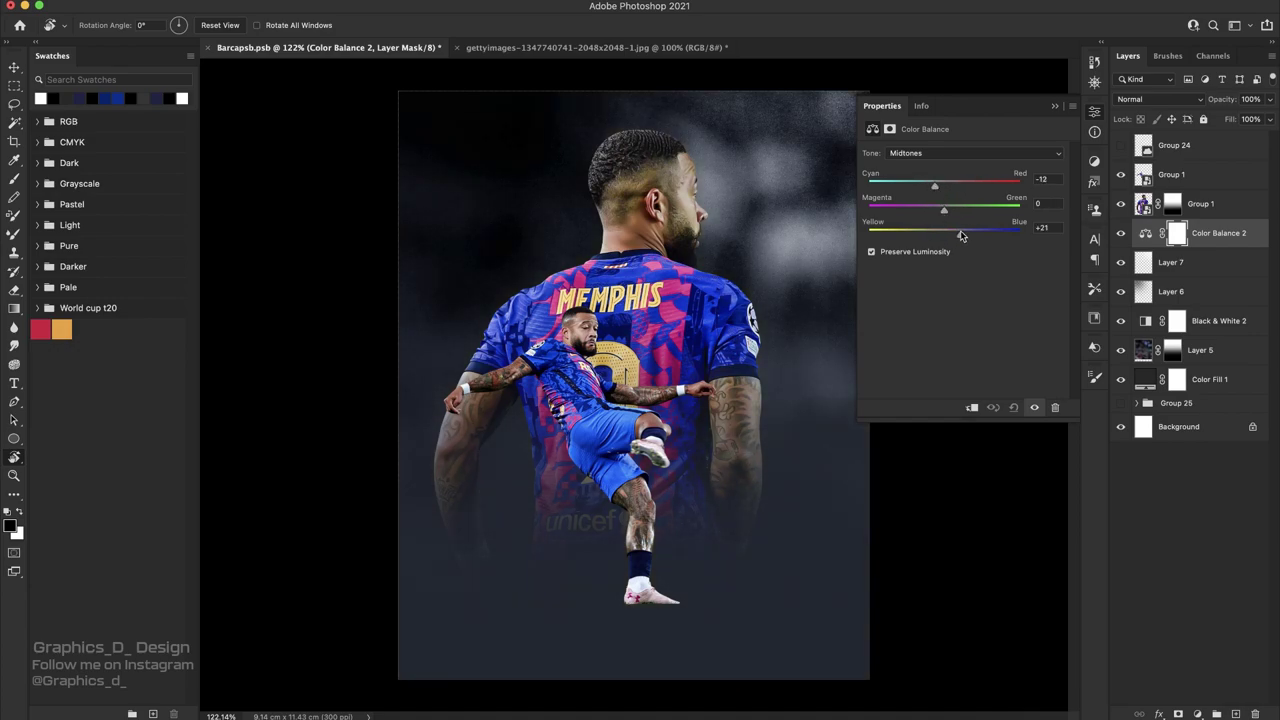
drag(946, 210, 930, 188)
- Pull the aerial city Layer 2 out of Group 25 > barca, deleting its mask, above Color Fill 1
click(1142, 405)
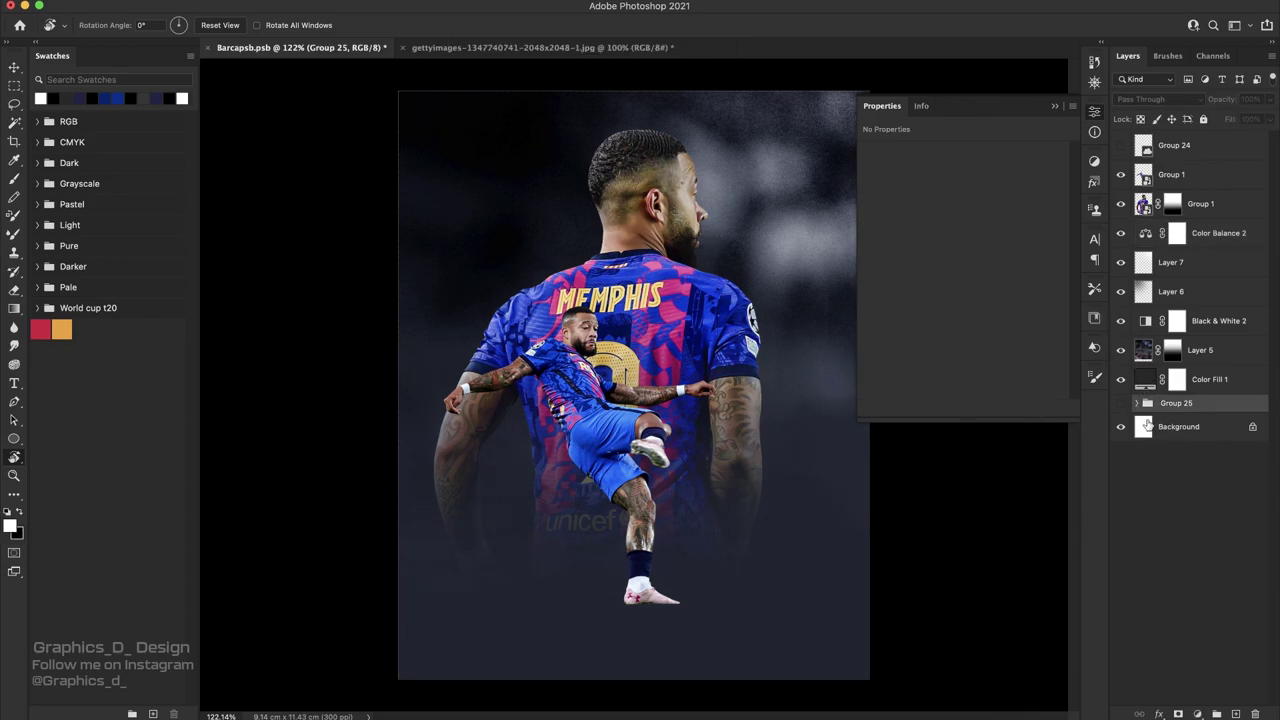
click(1148, 509)
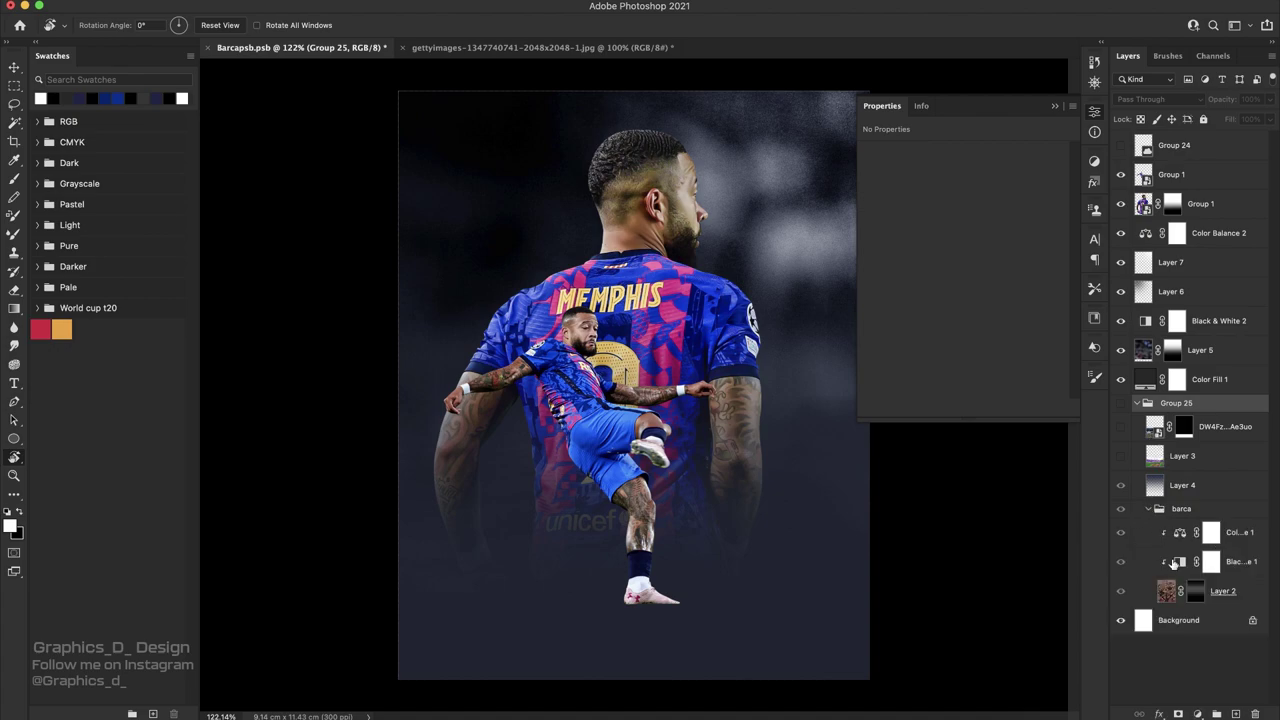
click(1217, 592)
right_click(1203, 599)
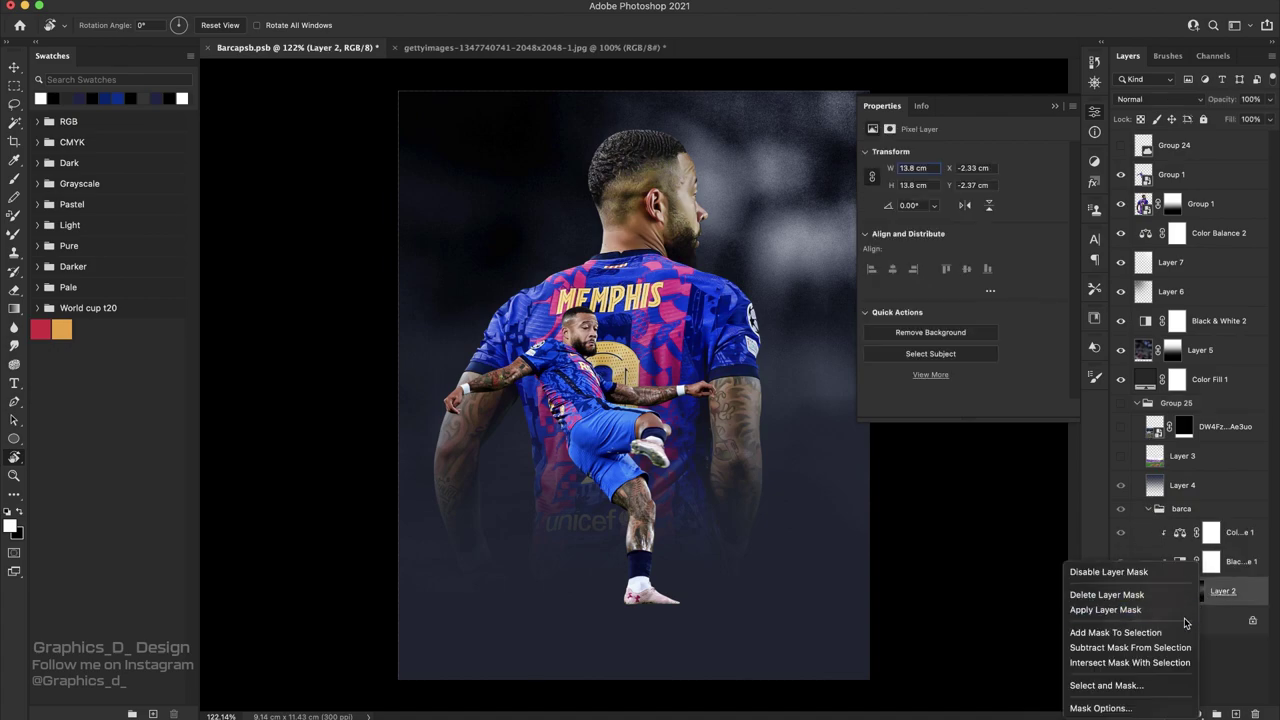
click(1185, 598)
drag(1165, 591, 1145, 366)
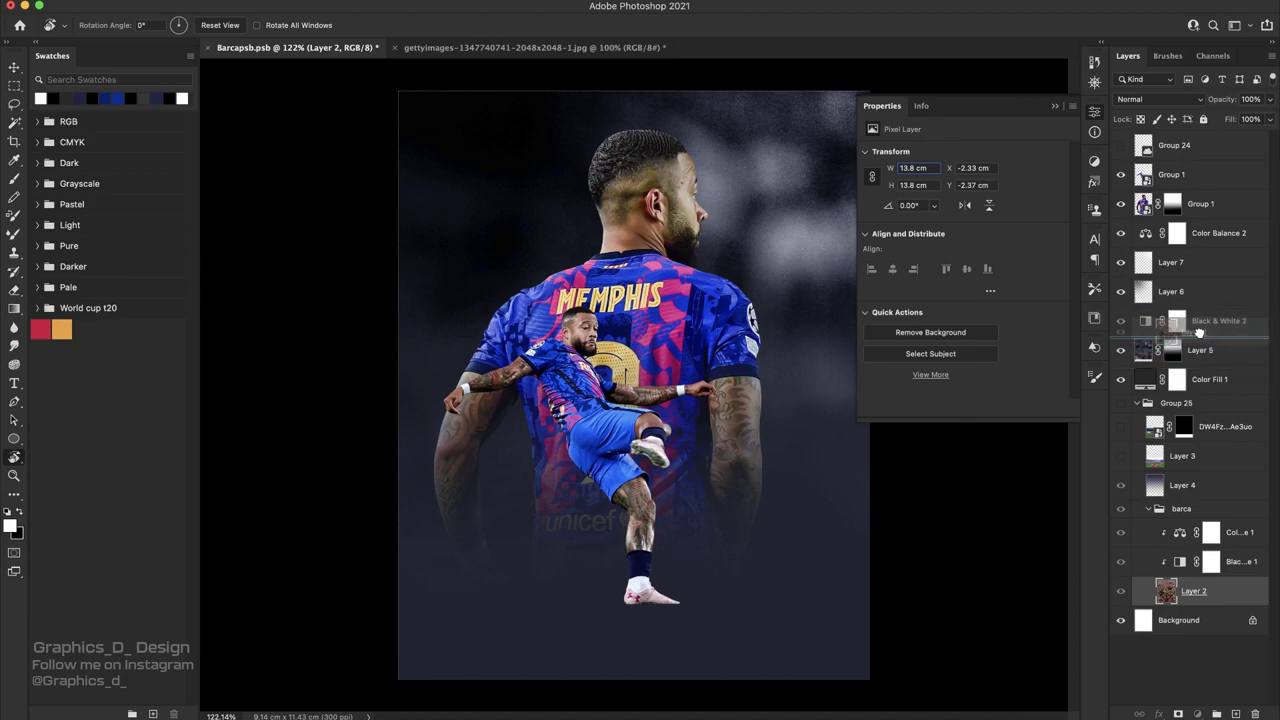
click(1139, 433)
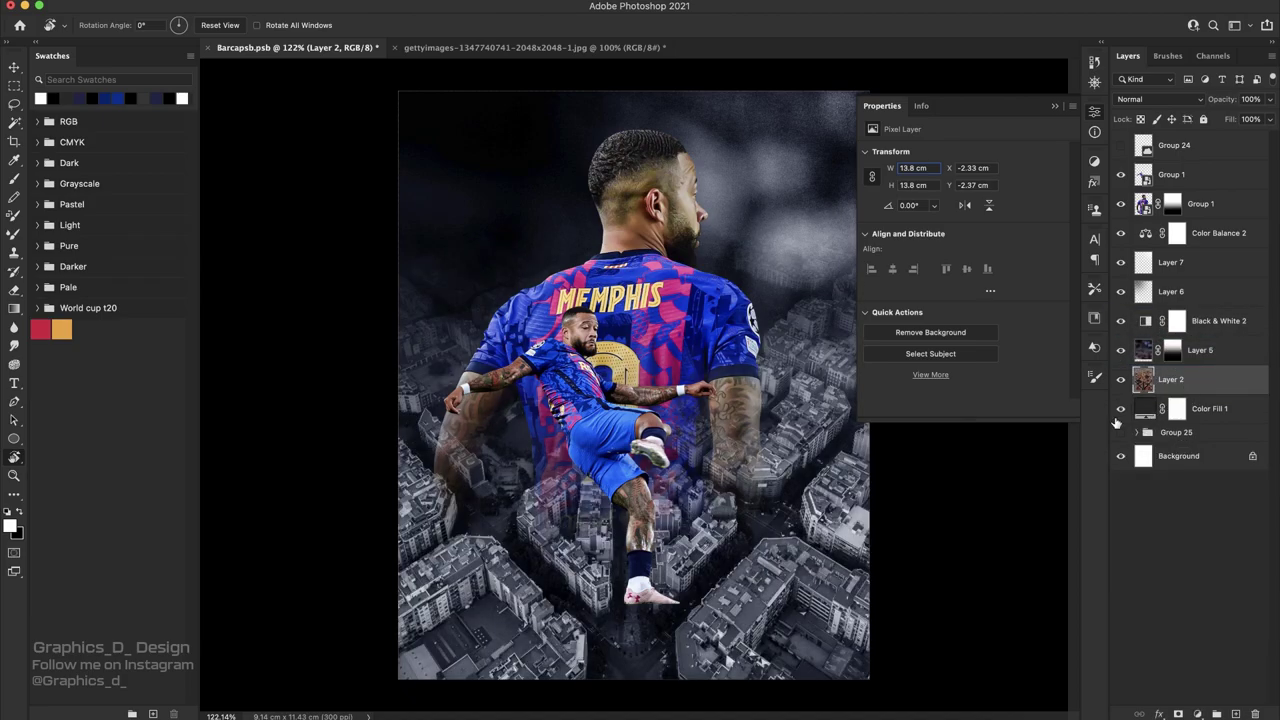
- Scale the city photo to 66%, move it lower, and add a hiding layer mask
key(v)
click(1053, 107)
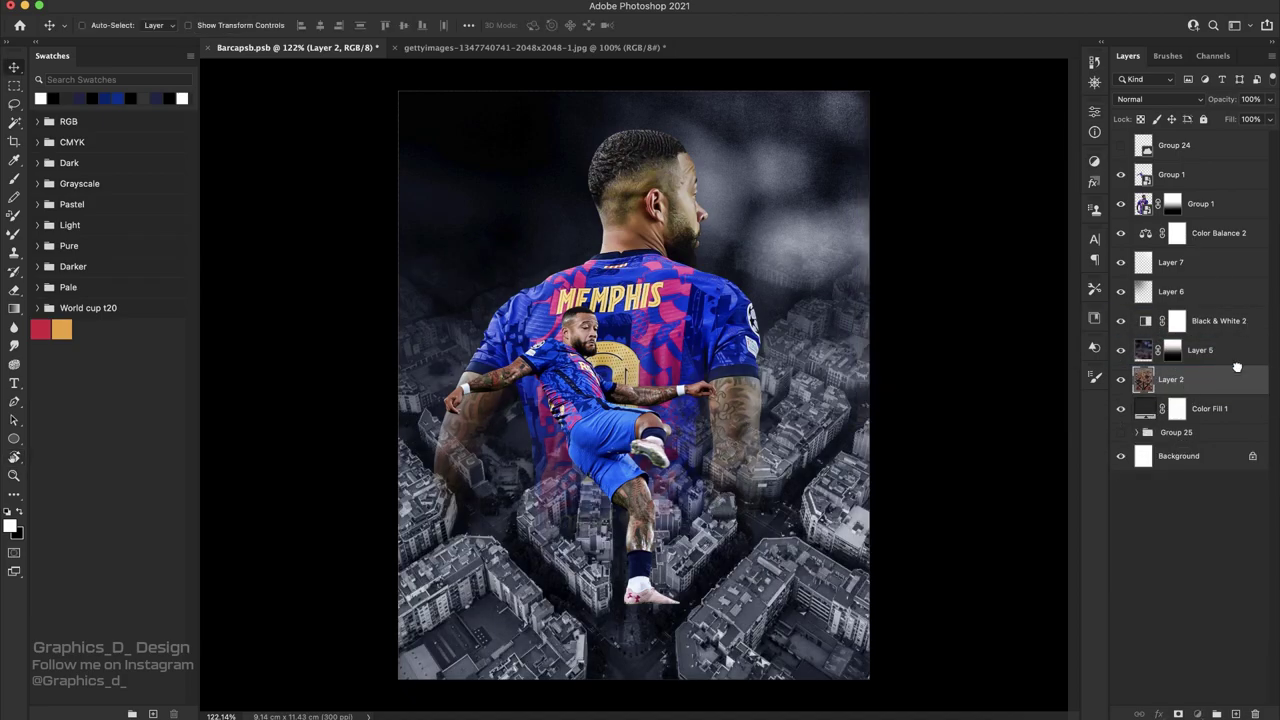
key(ctrl+t)
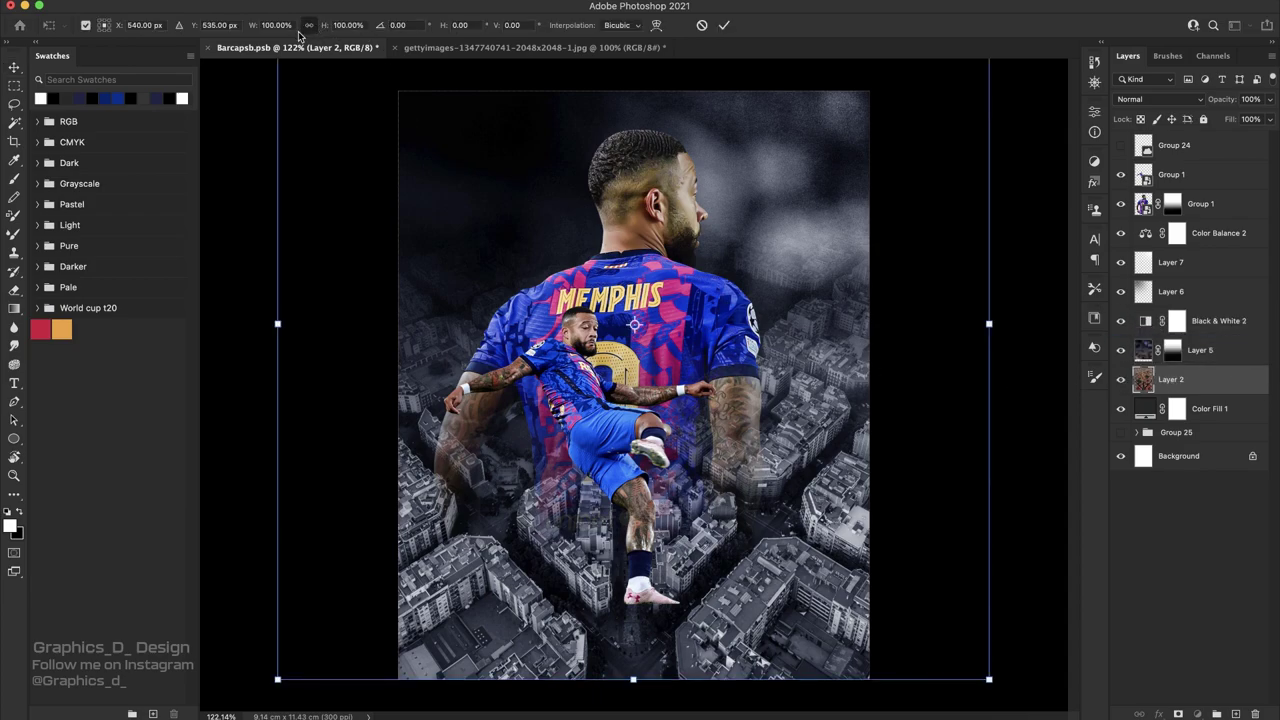
drag(330, 28, 305, 30)
mouse_move(697, 370)
mouse_down()
mouse_move(697, 513)
mouse_move(697, 487)
mouse_up()
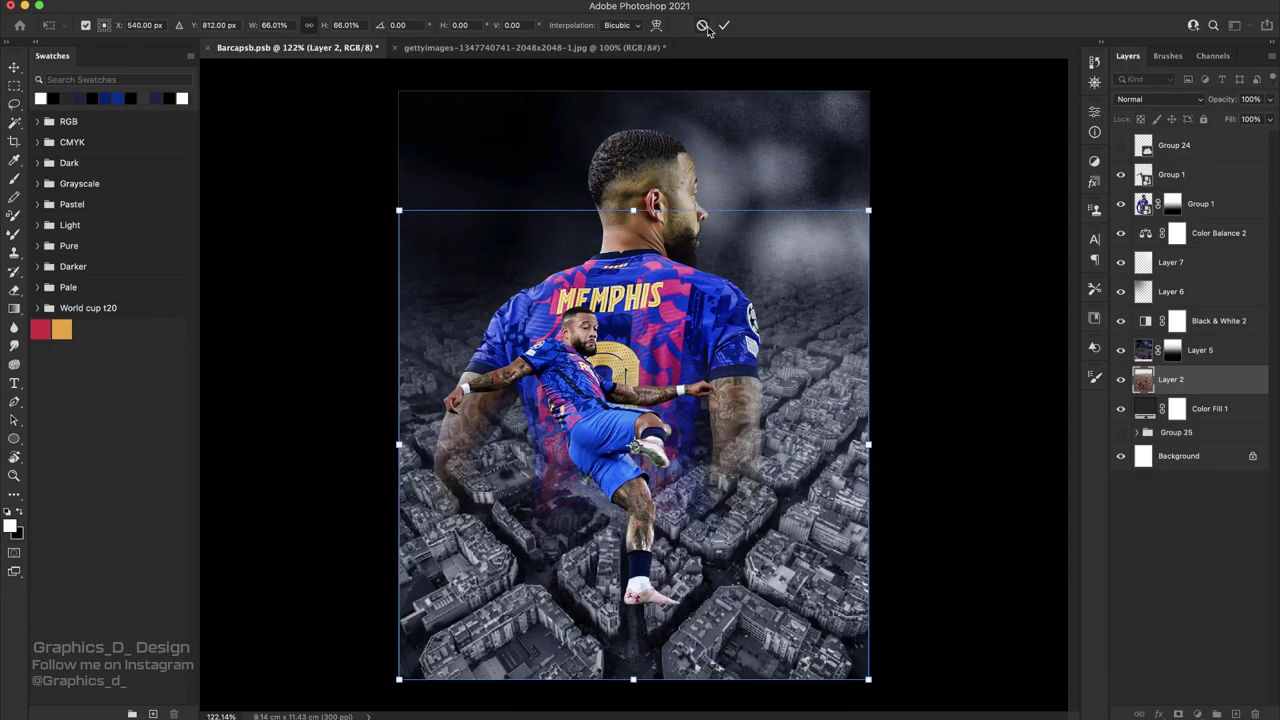
click(724, 25)
alt+click(1178, 713)
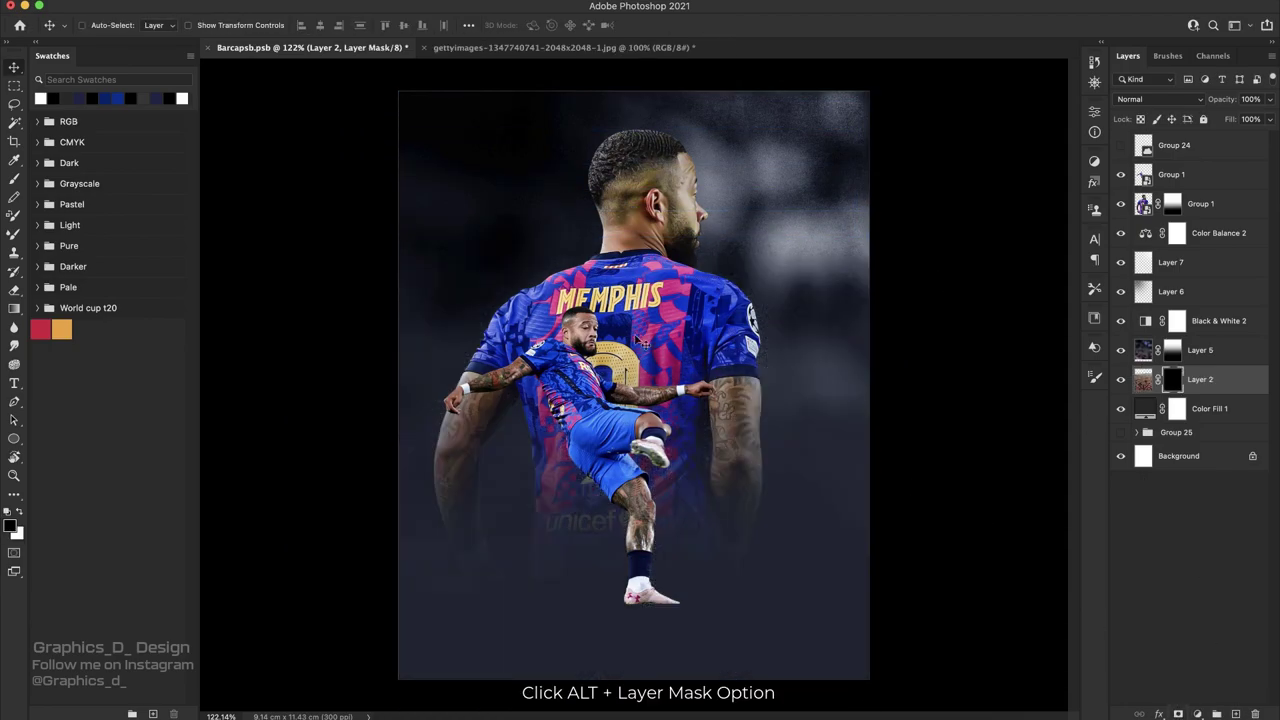
- Reveal the city texture around the figure with white radial gradients on Layer 2's mask
key(g)
key(x)
drag(601, 287, 598, 490)
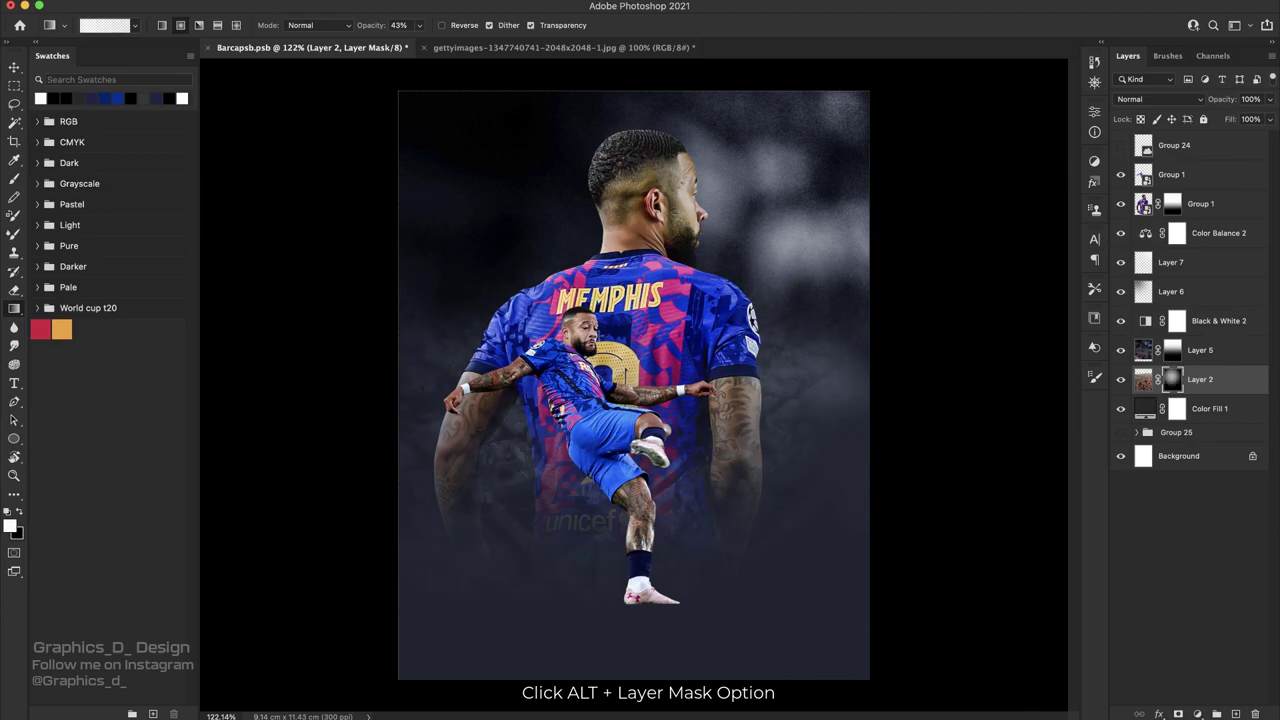
drag(616, 312, 616, 546)
mouse_move(640, 265)
mouse_down()
mouse_move(648, 492)
mouse_move(628, 598)
mouse_up()
- Fade the city texture near the legs with black gradients, undoing one extra reveal
key(x)
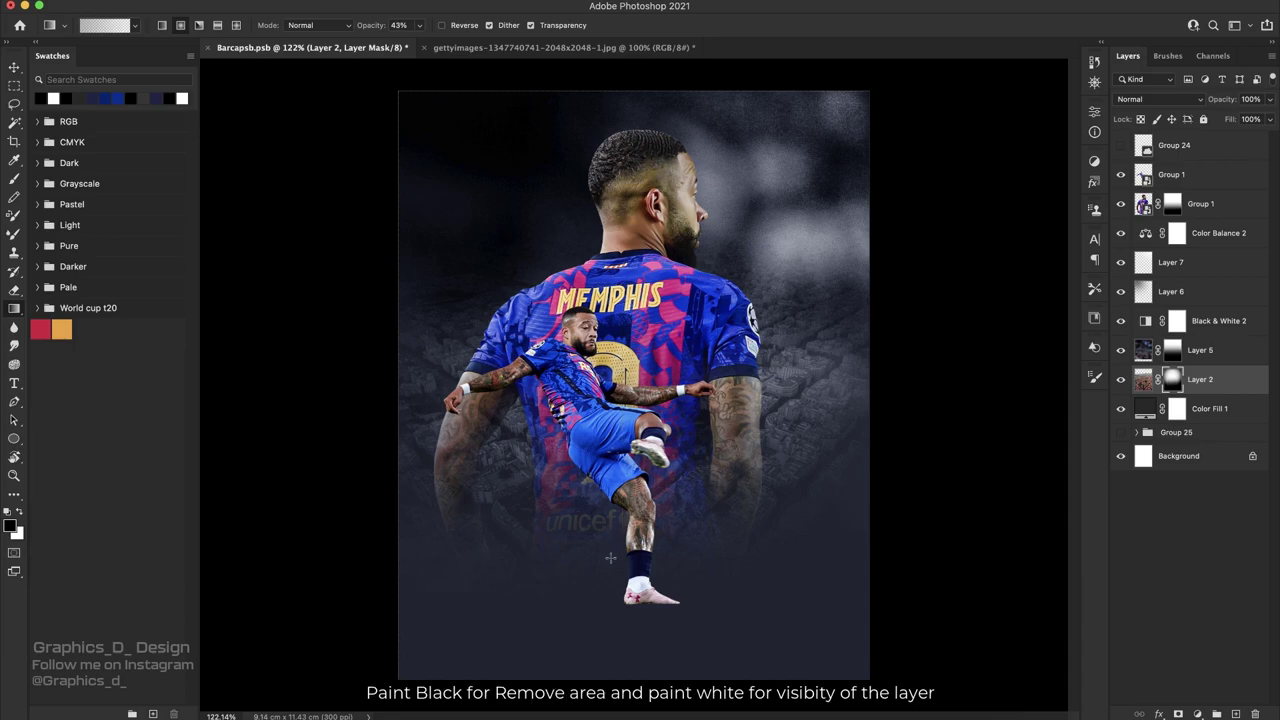
mouse_move(618, 490)
mouse_down()
mouse_move(618, 598)
mouse_move(607, 578)
mouse_up()
key(x)
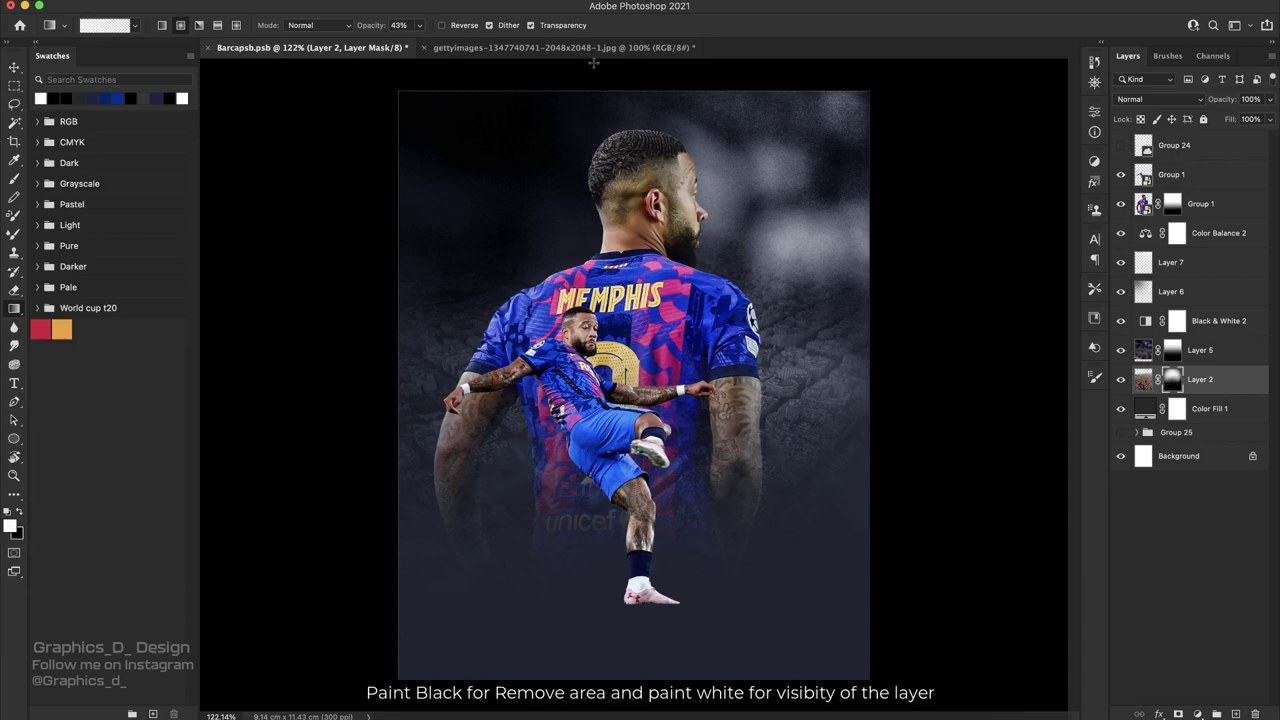
drag(590, 518, 590, 600)
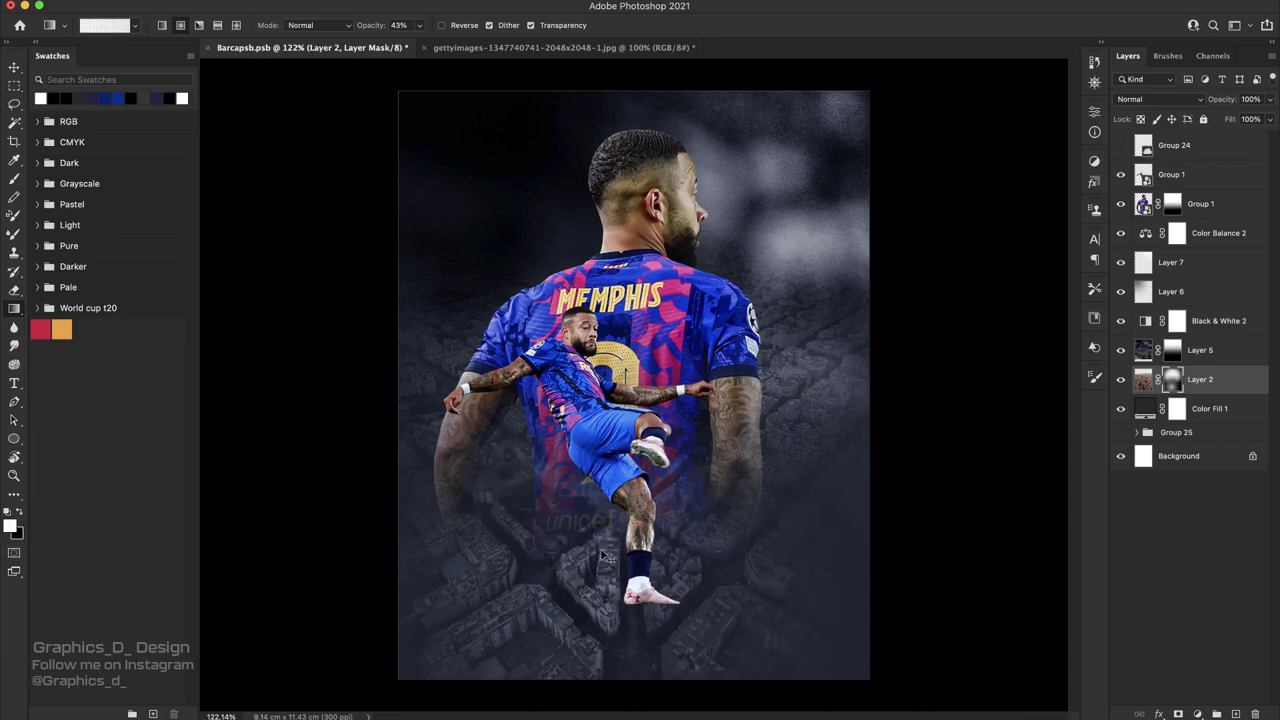
drag(607, 557, 608, 571)
drag(615, 495, 620, 585)
key(ctrl+z)
key(x)
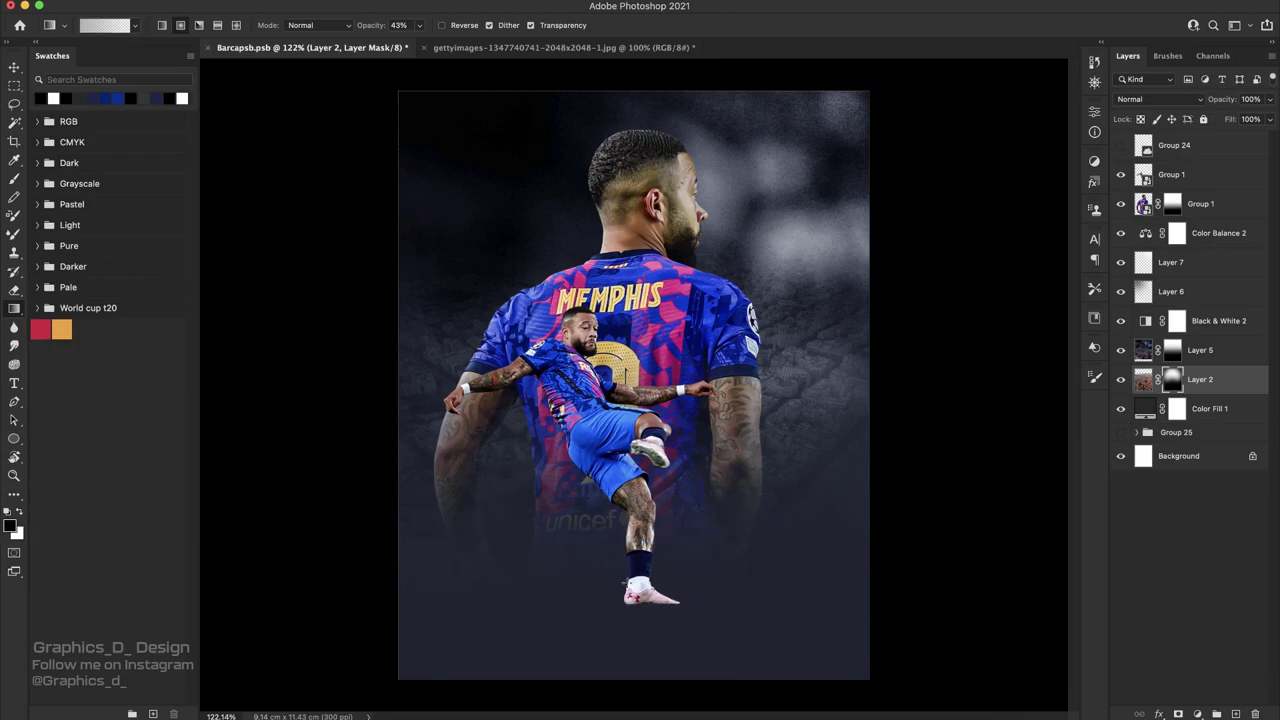
- Hide the kicking player group and show the bottom logo group, Group 24
key(r)
drag(526, 180, 733, 380)
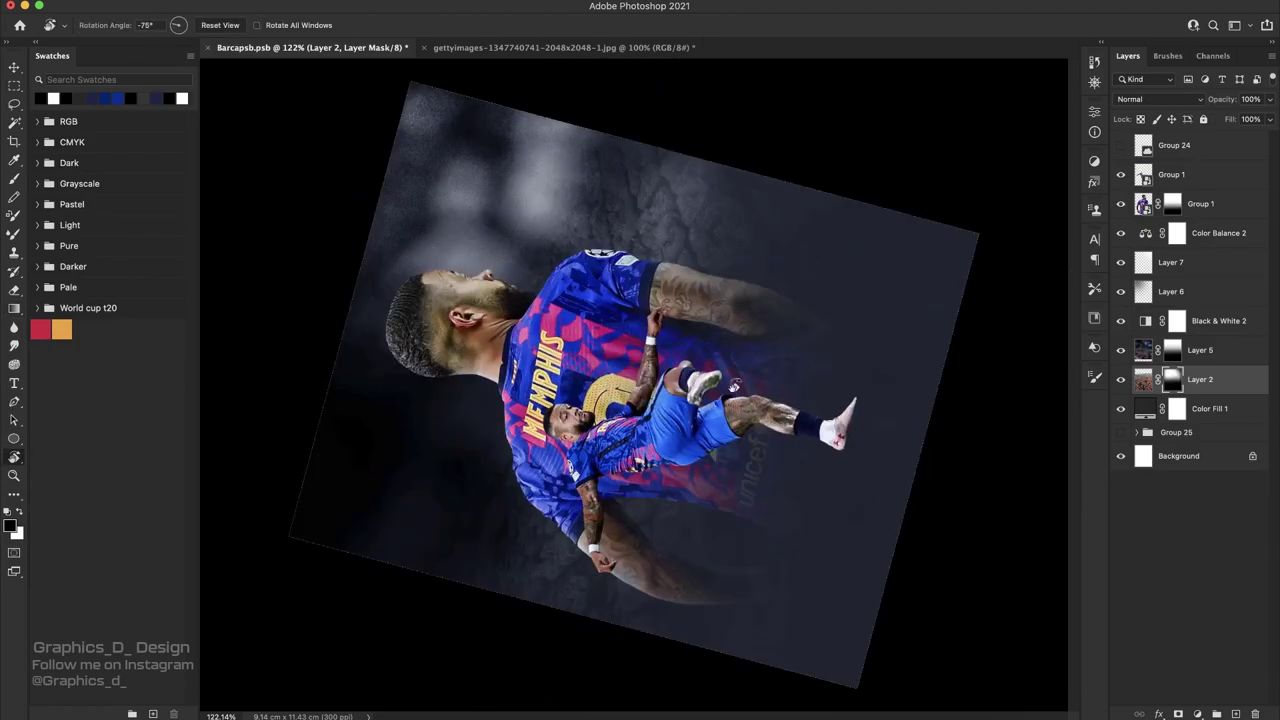
click(1120, 174)
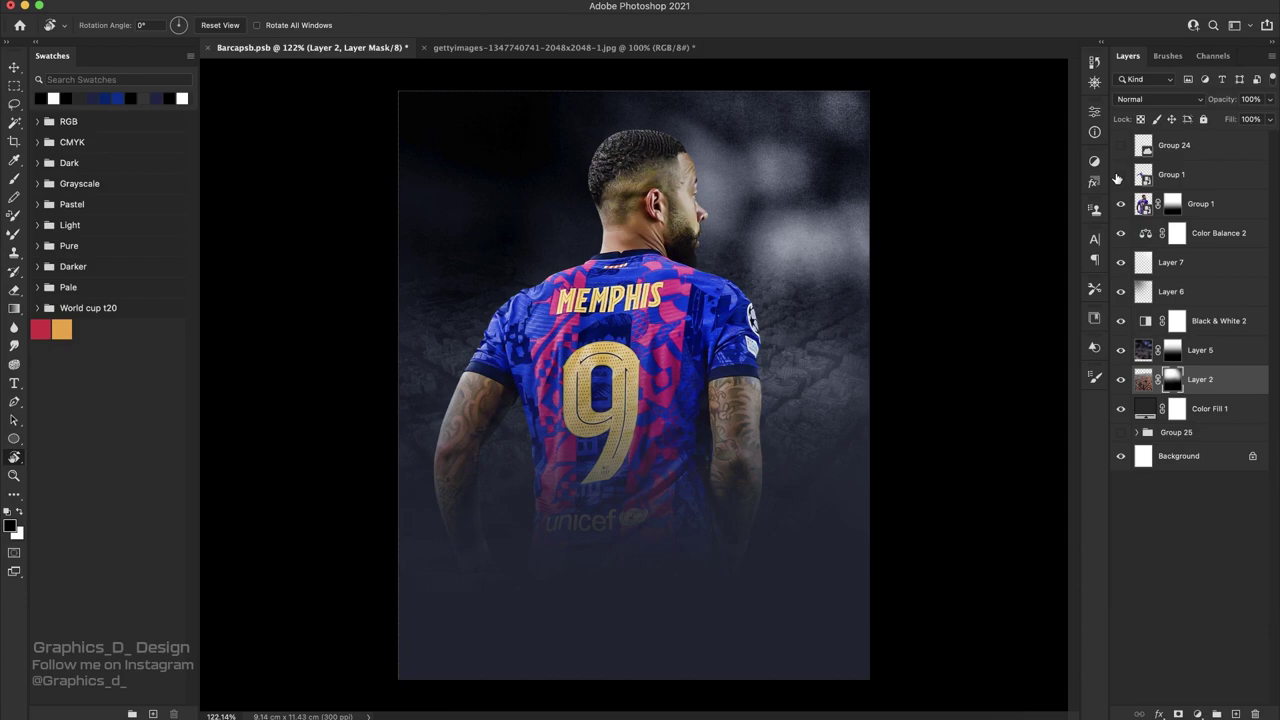
click(1120, 145)
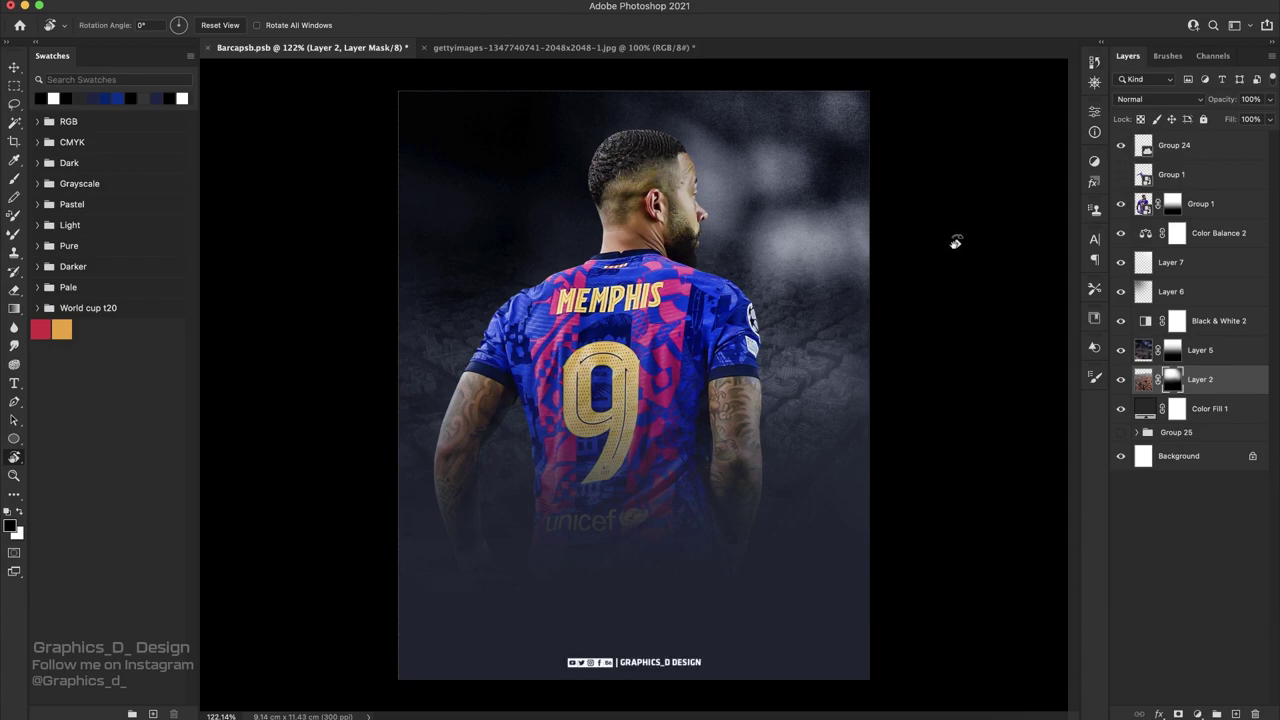
- Close the gettyimages photo without saving and paste the stadium image into the poster
click(432, 49)
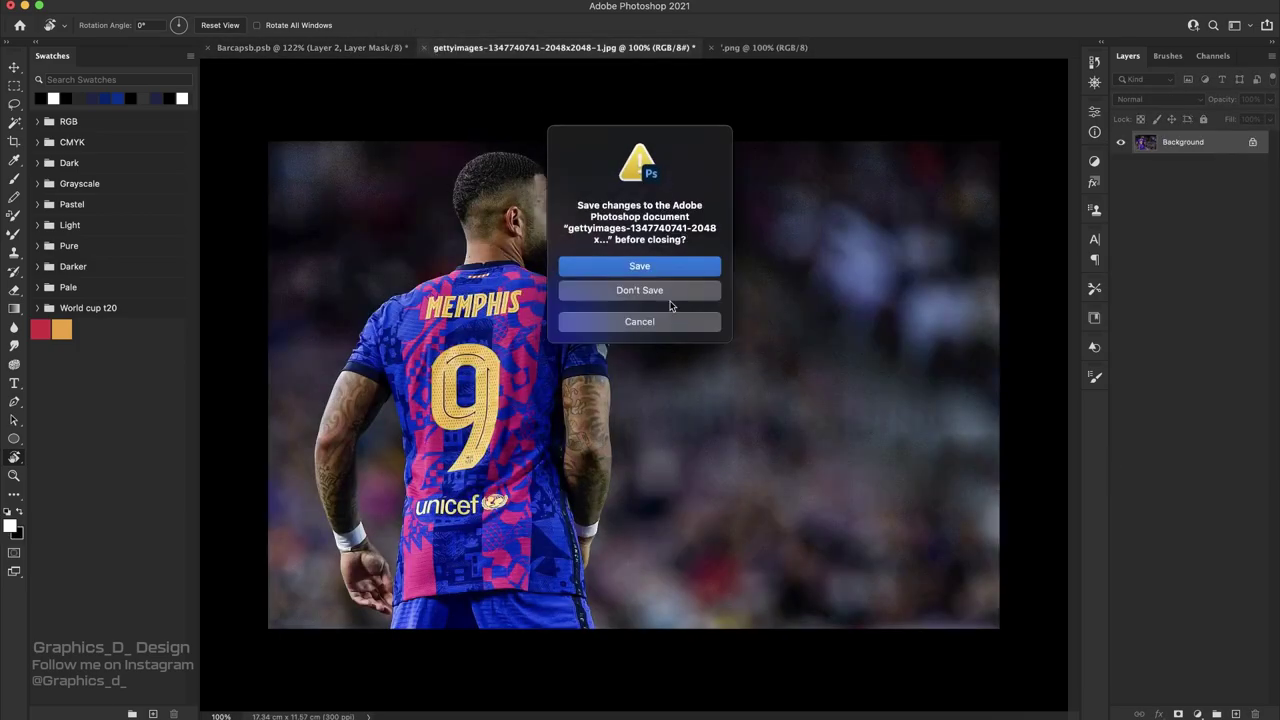
click(672, 291)
key(ctrl+v)
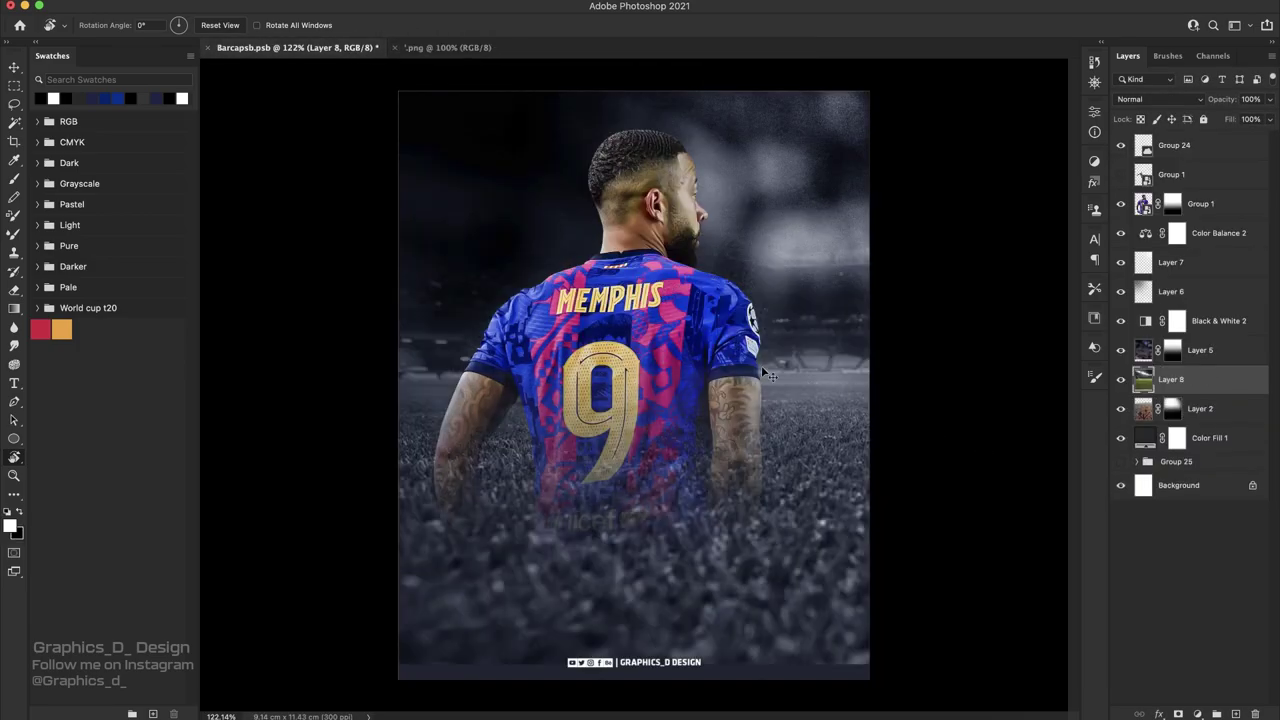
mouse_move(836, 431)
mouse_down()
mouse_move(846, 457)
mouse_move(855, 447)
mouse_move(709, 590)
mouse_up()
- Free-transform the stadium image across the poster's lower half and show the kicking player again
key(Escape)
key(v)
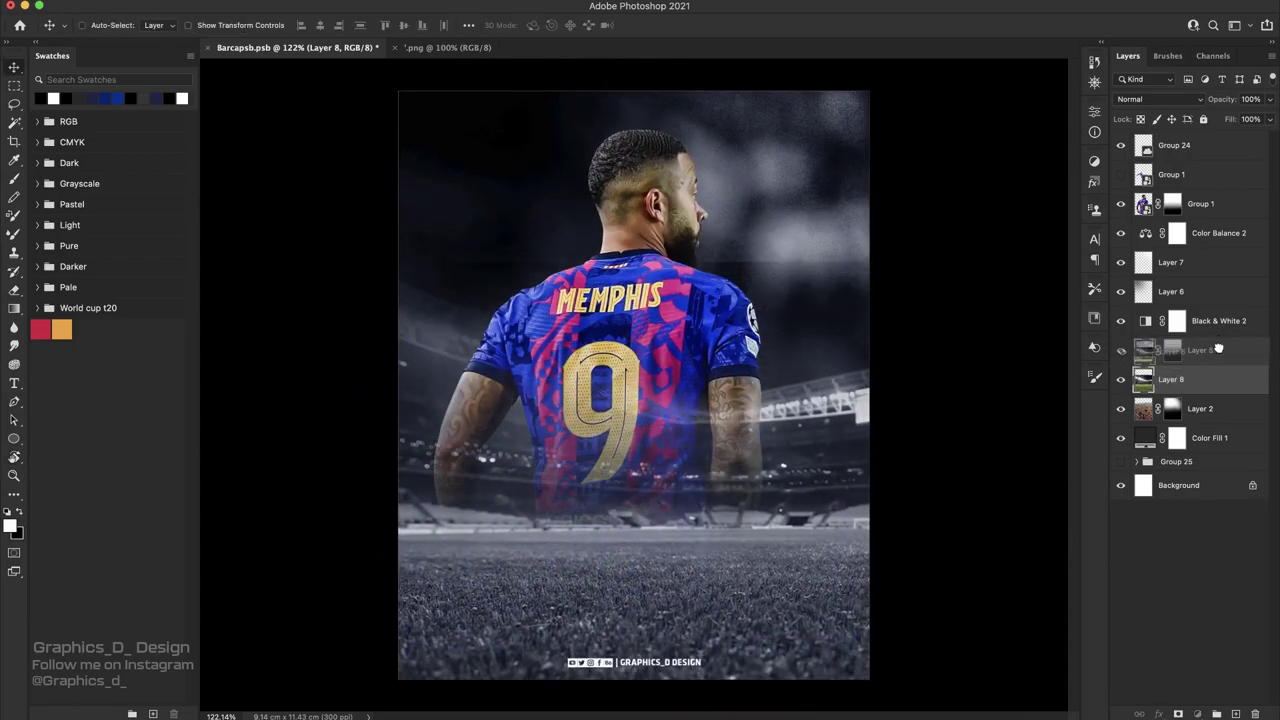
key(ctrl+t)
drag(833, 499, 676, 486)
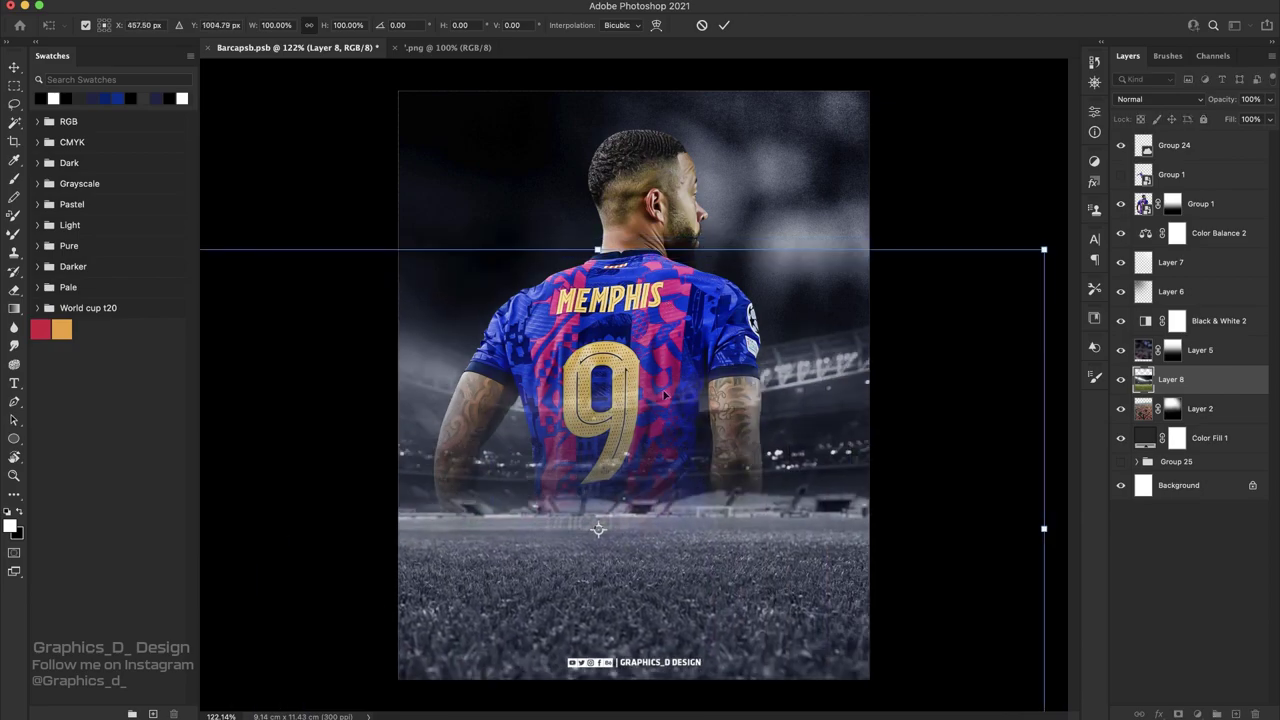
drag(598, 249, 598, 335)
drag(595, 591, 622, 520)
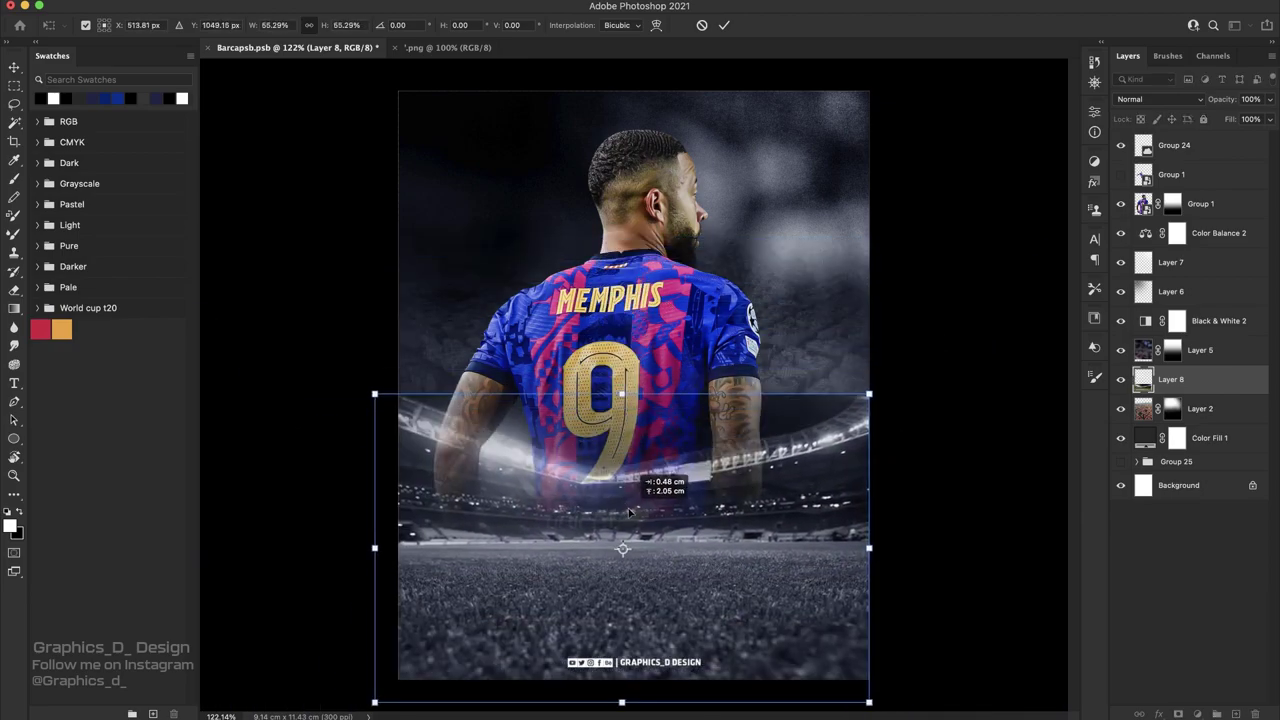
drag(623, 428, 621, 418)
drag(647, 472, 658, 468)
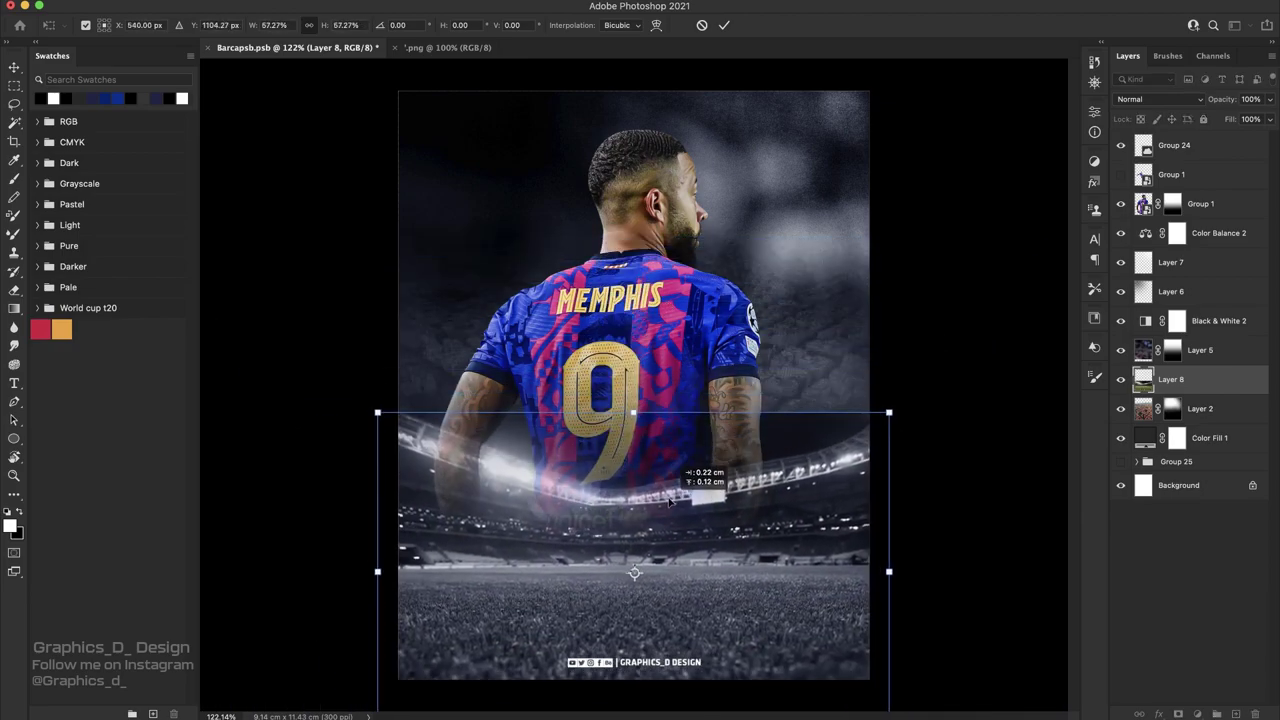
click(724, 25)
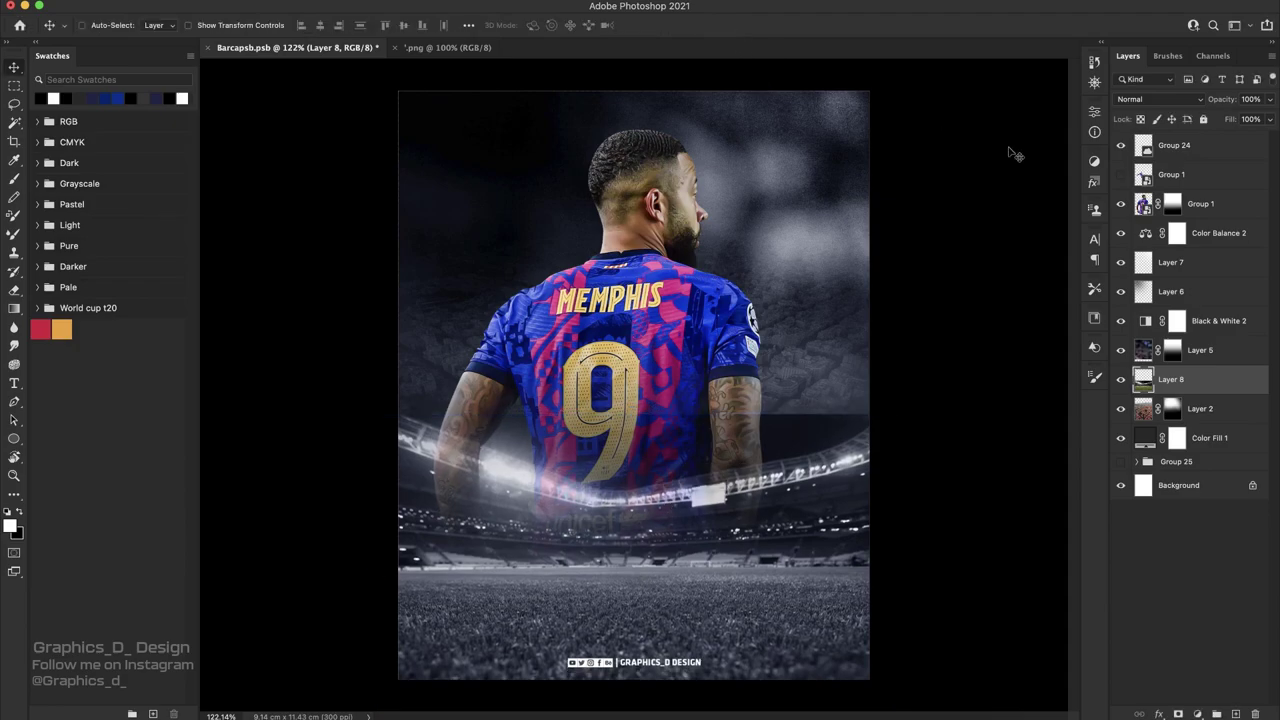
click(1121, 175)
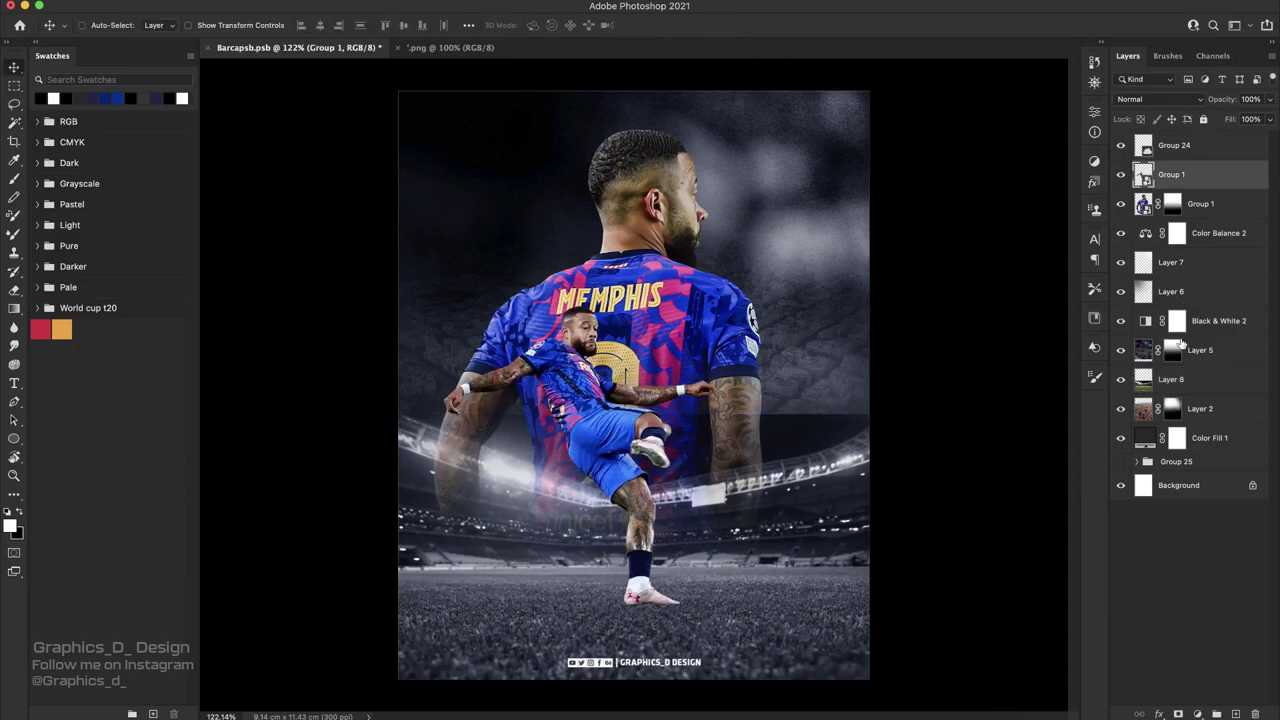
- Add a layer mask to stadium Layer 8 and fade out its bright lights with a gradient
click(1182, 345)
click(1180, 380)
click(1178, 714)
key(g)
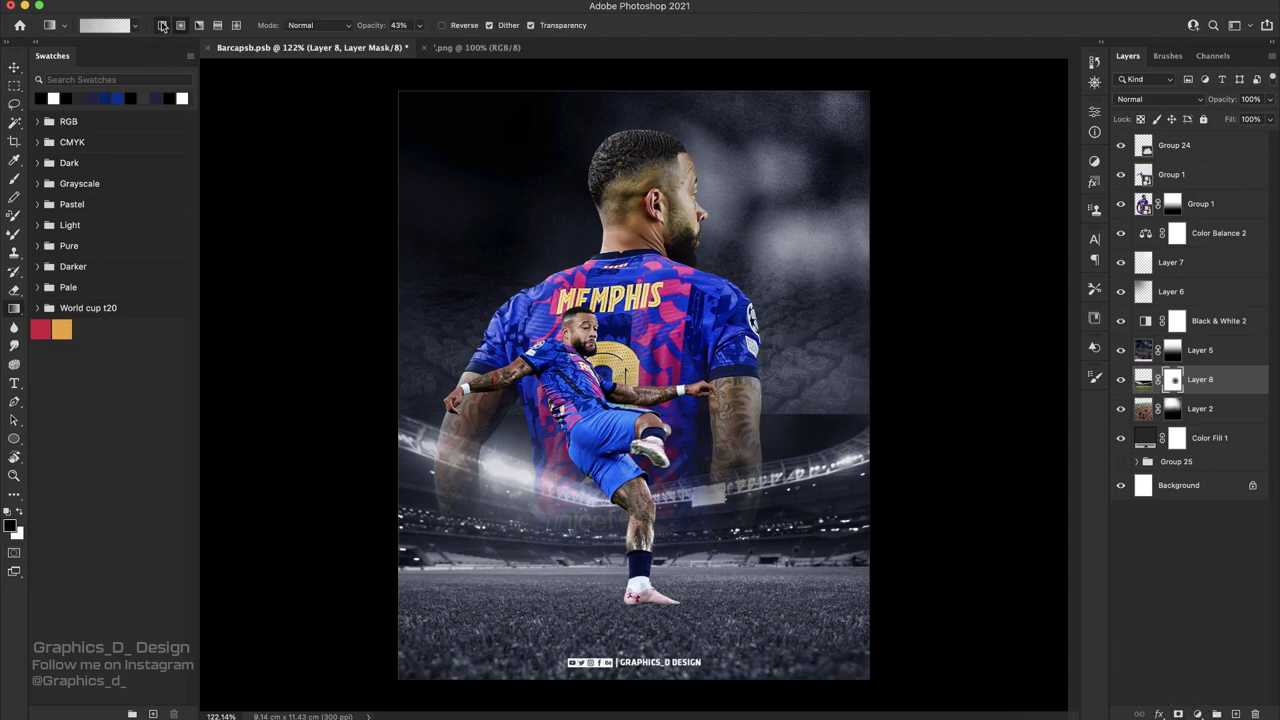
drag(562, 446, 575, 519)
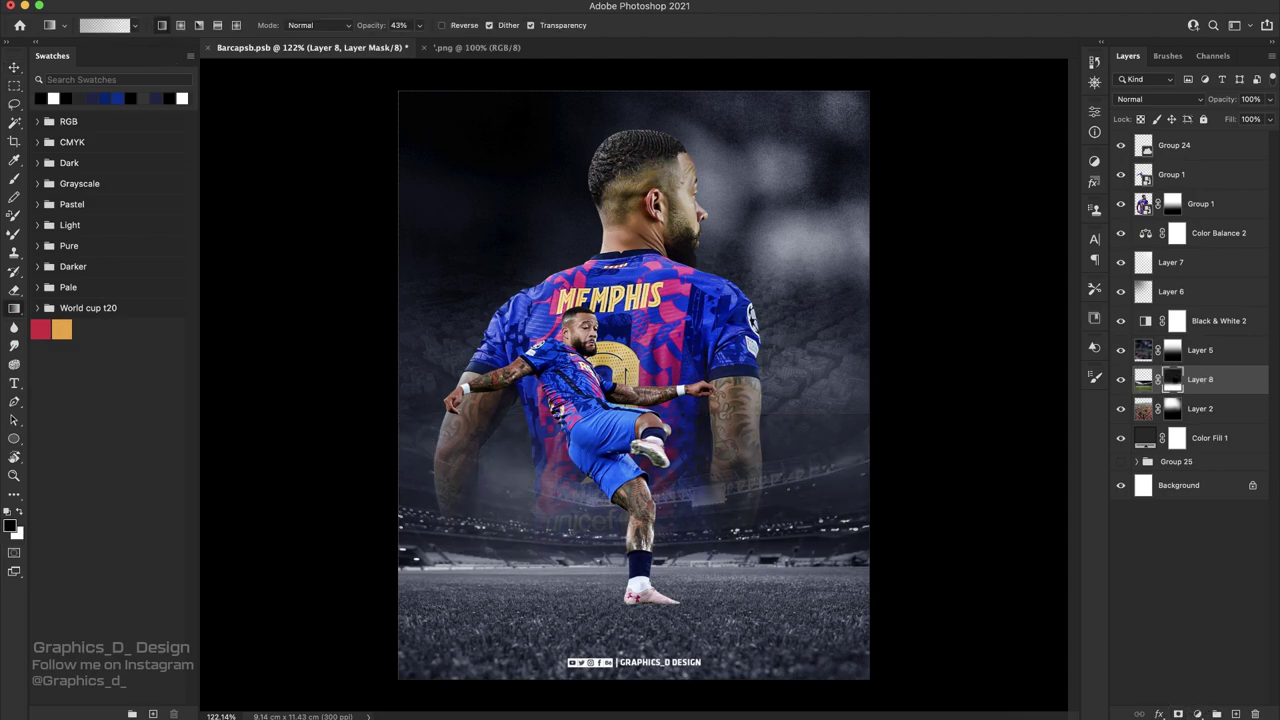
- Raise the stadium image and move the kicking player group up and left
key(v)
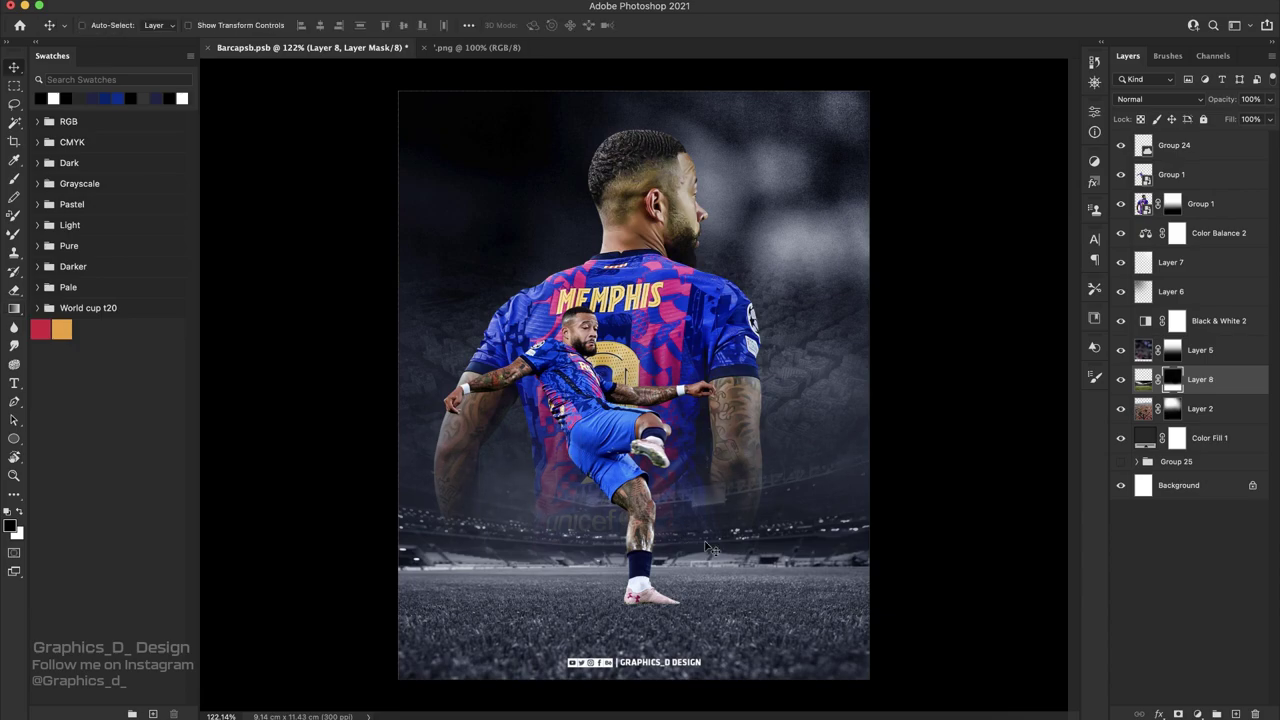
drag(716, 548, 719, 531)
drag(845, 548, 838, 527)
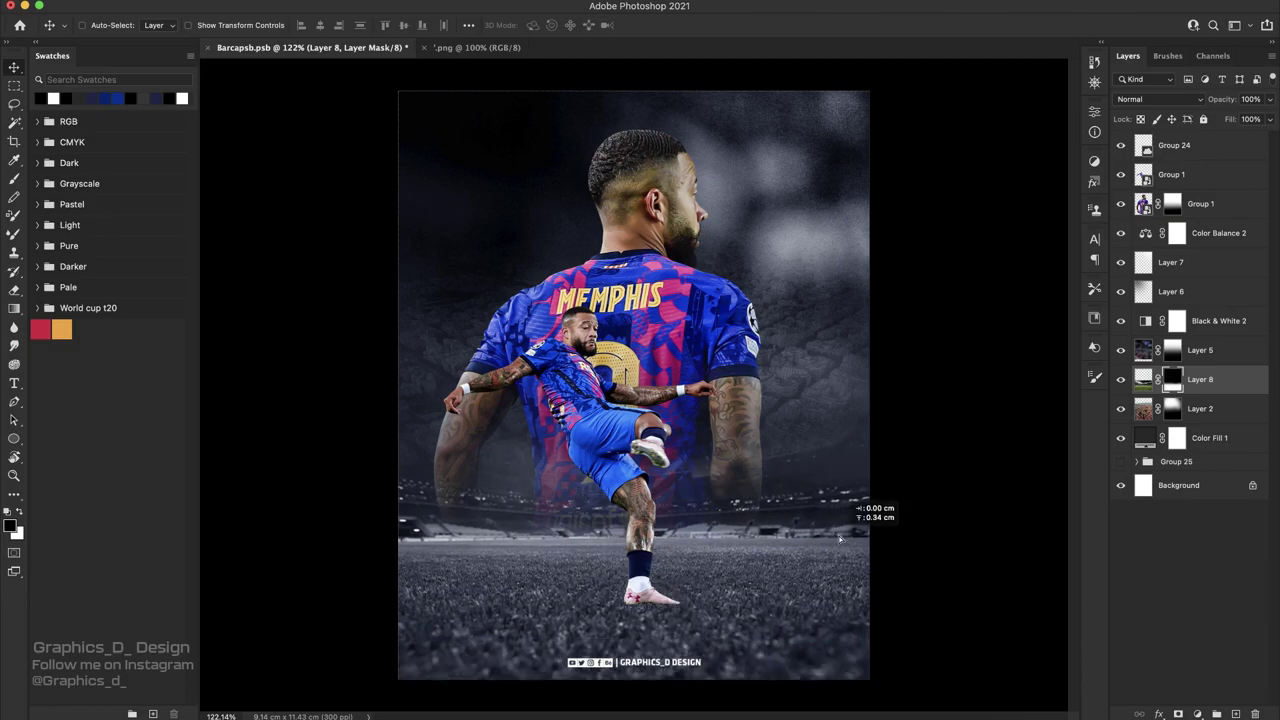
click(1190, 176)
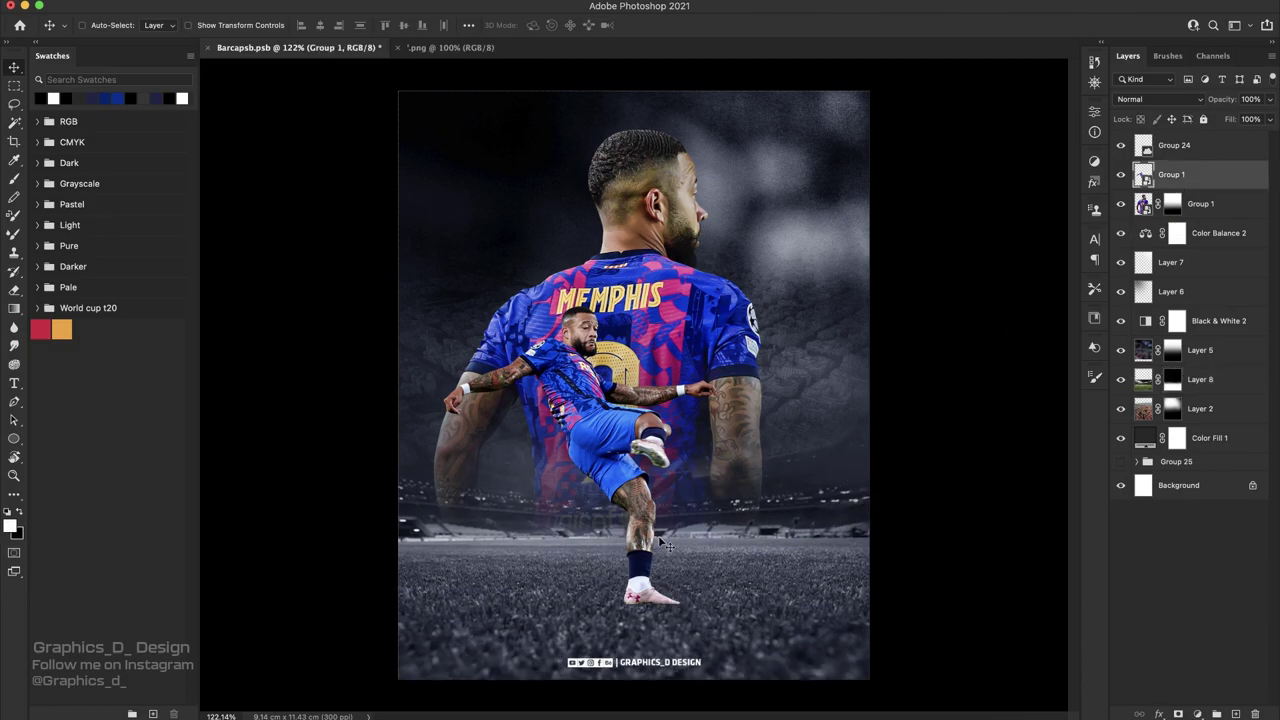
drag(662, 540, 641, 507)
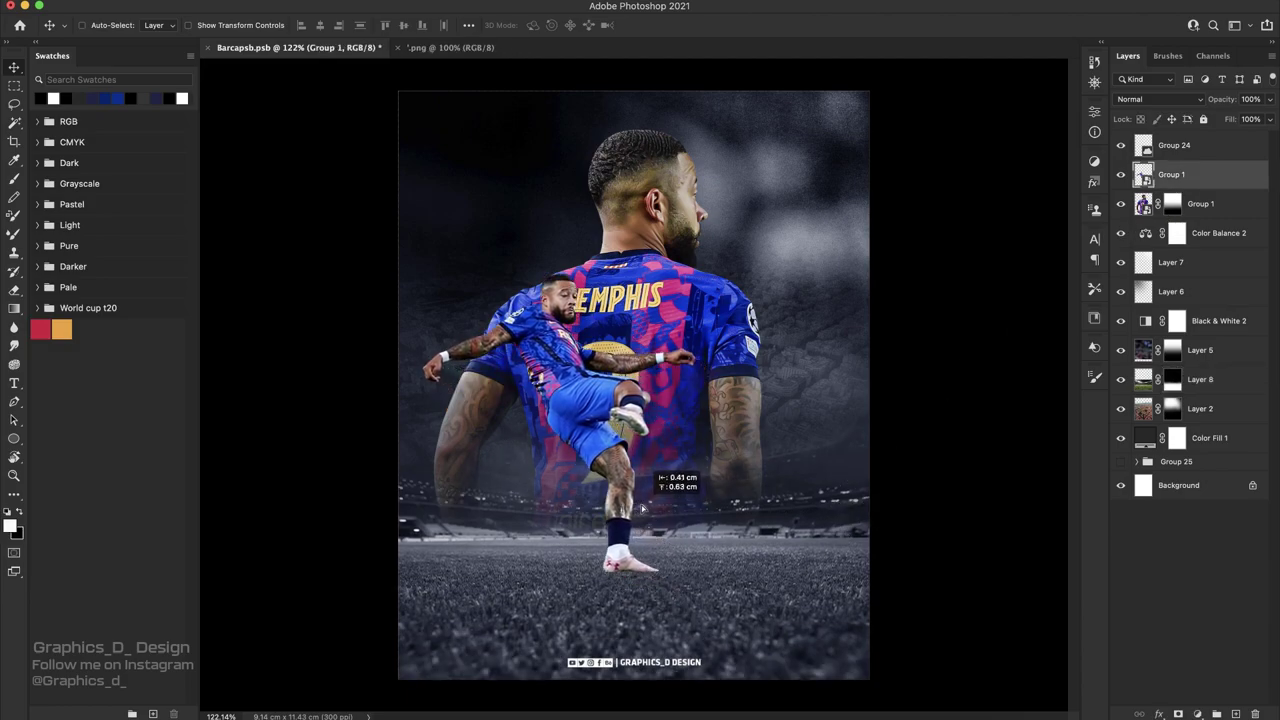
- Fine-tune by lowering the stadium image and the kicking player slightly
click(1196, 352)
click(1196, 380)
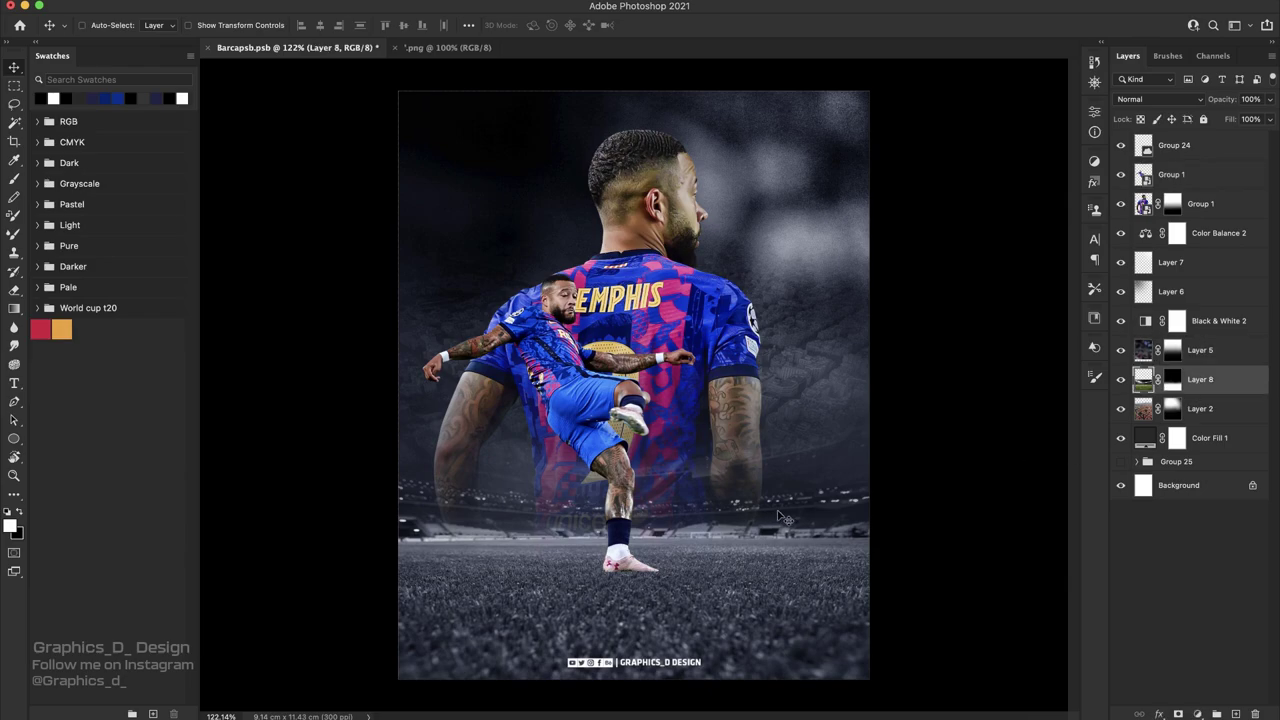
drag(780, 516, 775, 545)
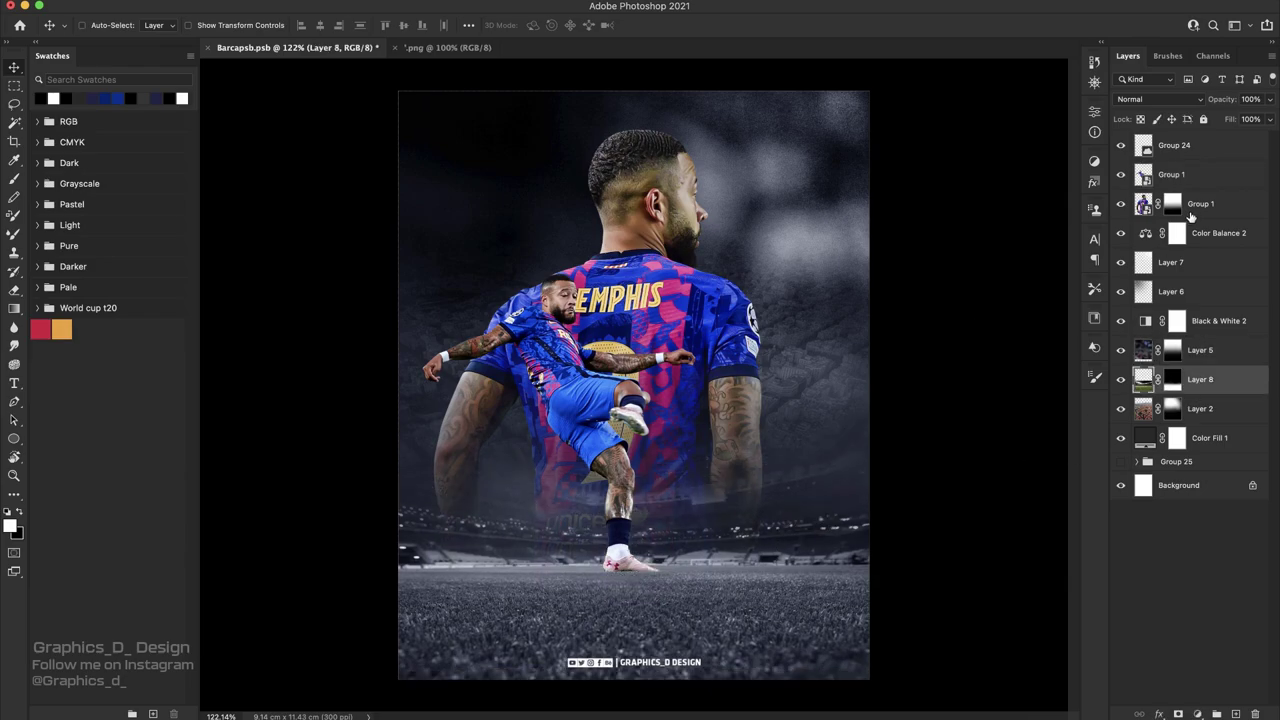
click(1172, 175)
drag(768, 446, 768, 467)
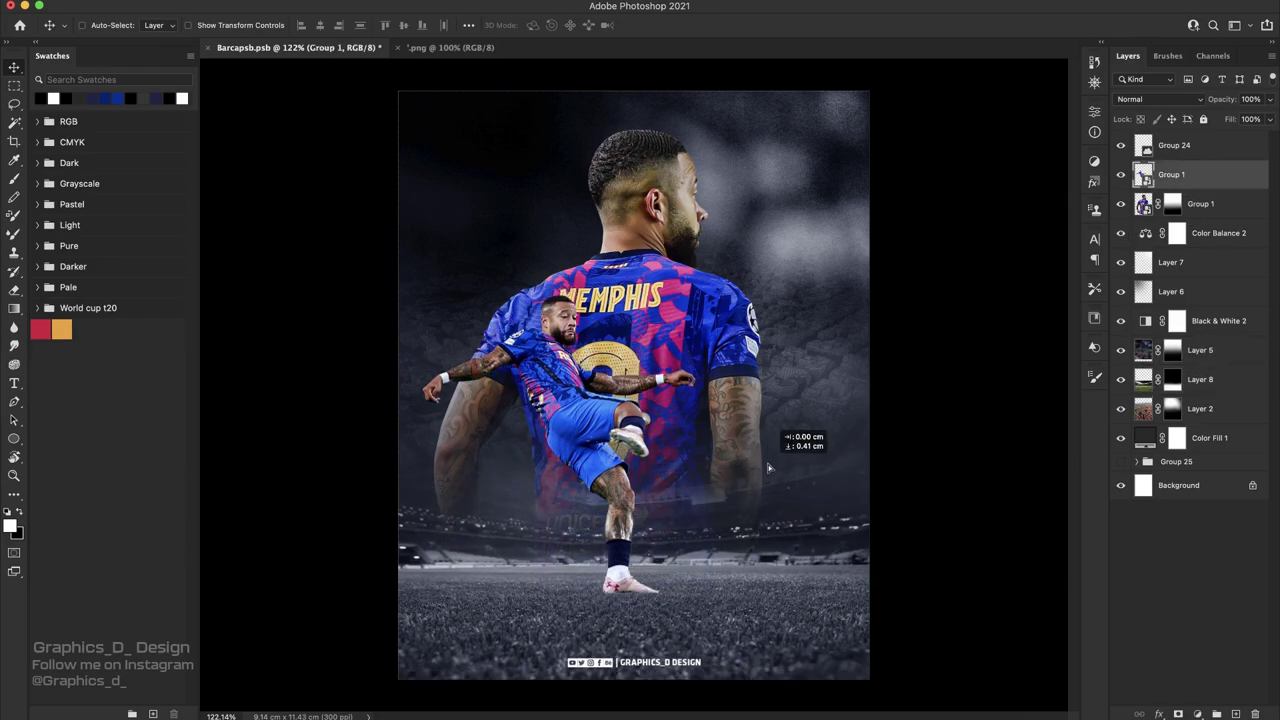
click(1172, 380)
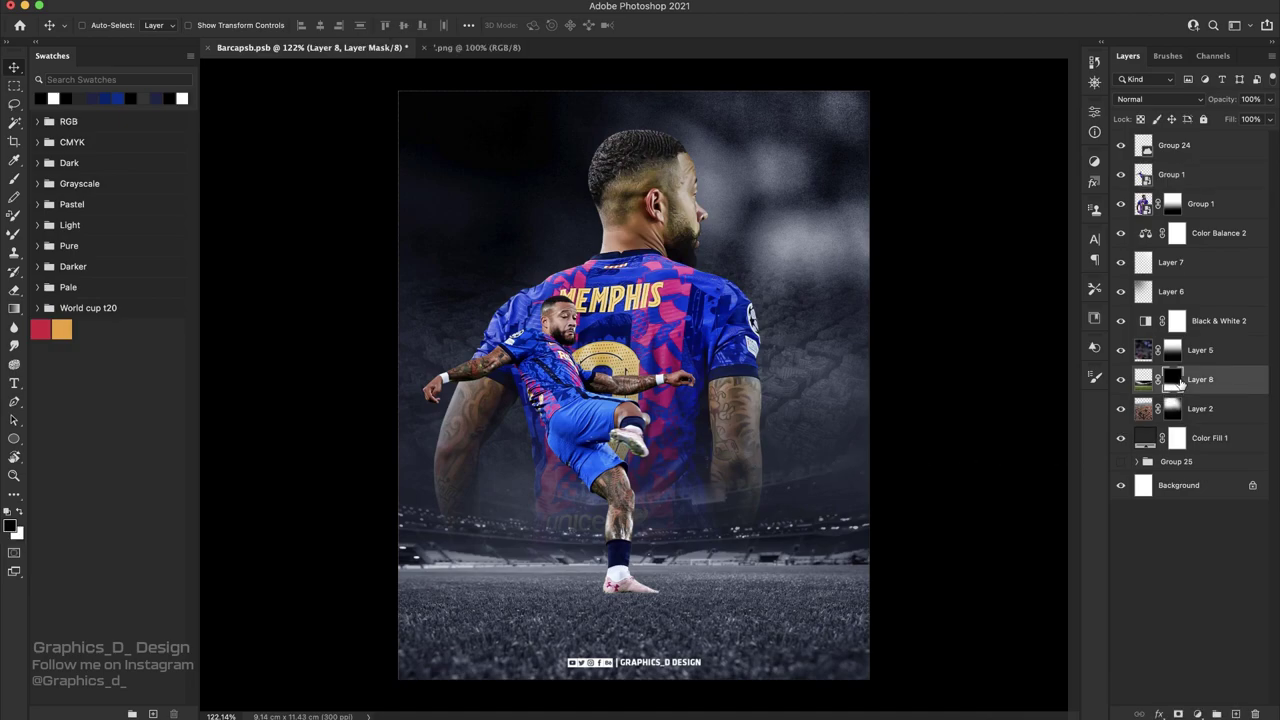
- Hide the back-view figure and brush black on Layer 8's mask over the stadium-lights band
click(1120, 204)
key(b)
right_click(700, 245)
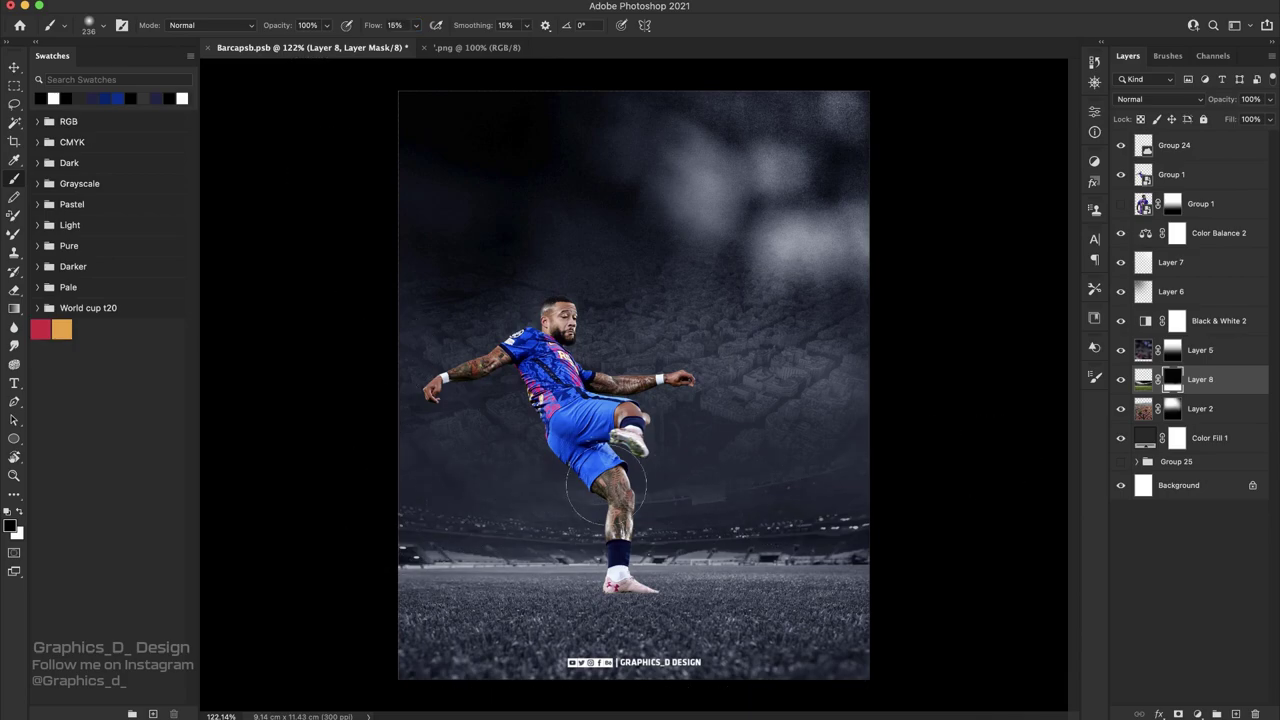
mouse_move(782, 515)
mouse_down()
mouse_move(514, 523)
mouse_move(1025, 463)
mouse_up()
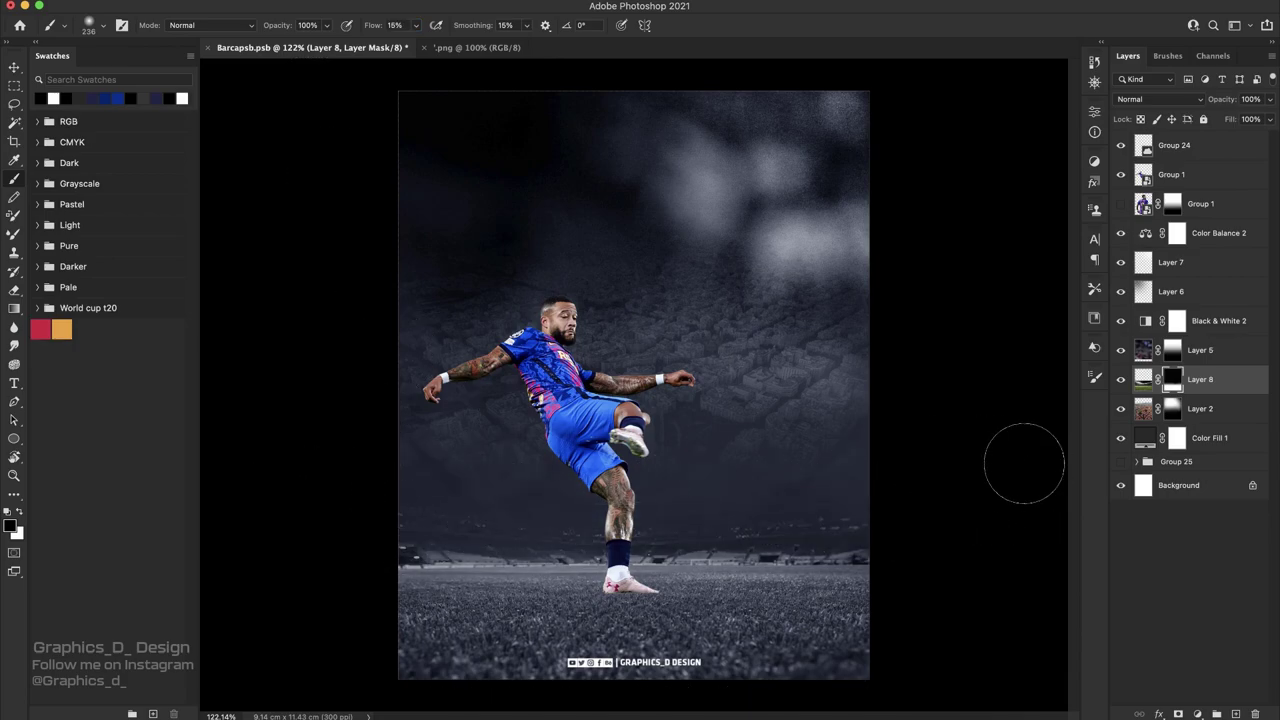
- Brush white at 4% flow on Layer 2's mask to reveal more city texture, using a 508 px brush
click(1172, 408)
key(x)
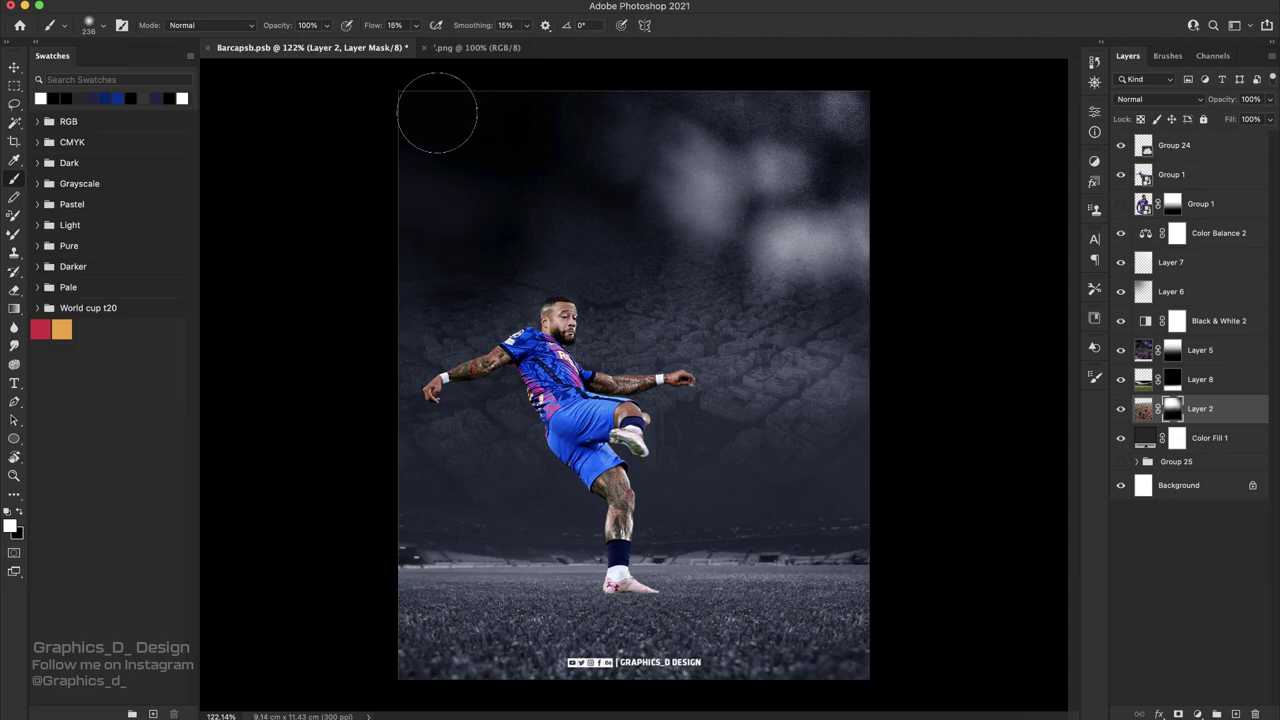
click(398, 25)
text(34)
drag(428, 471, 314, 514)
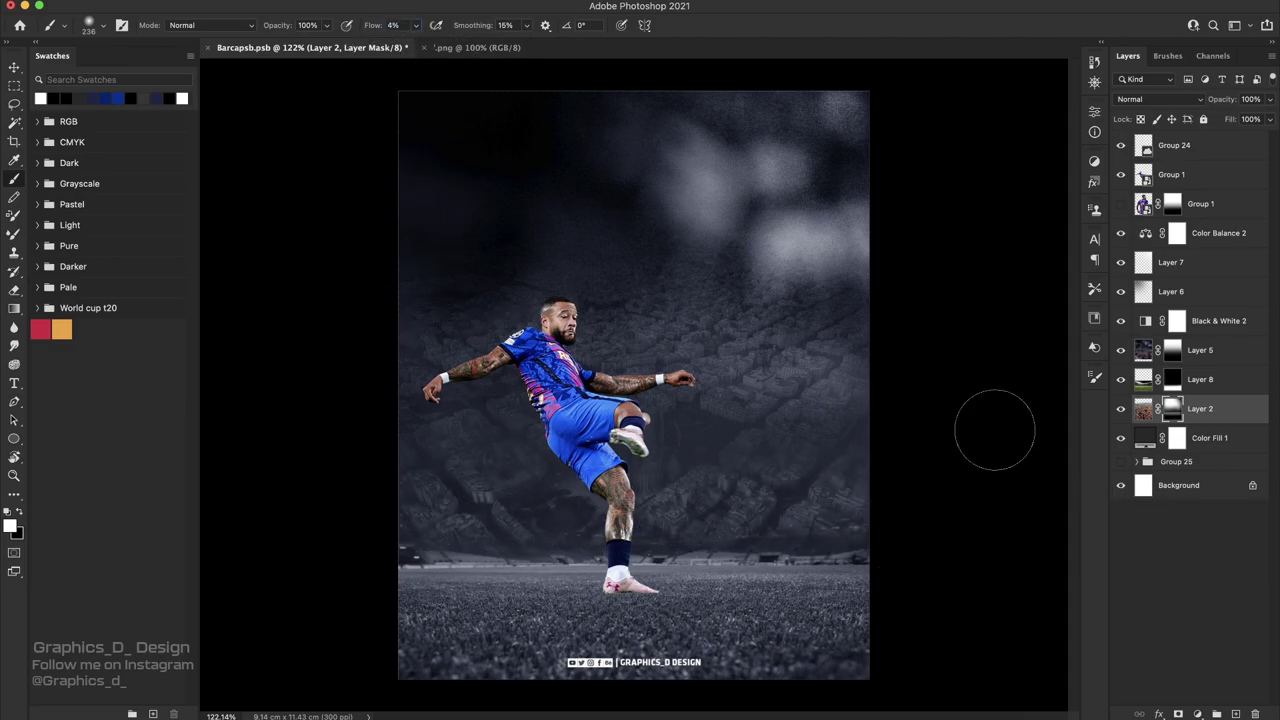
right_click(704, 232)
key(Return)
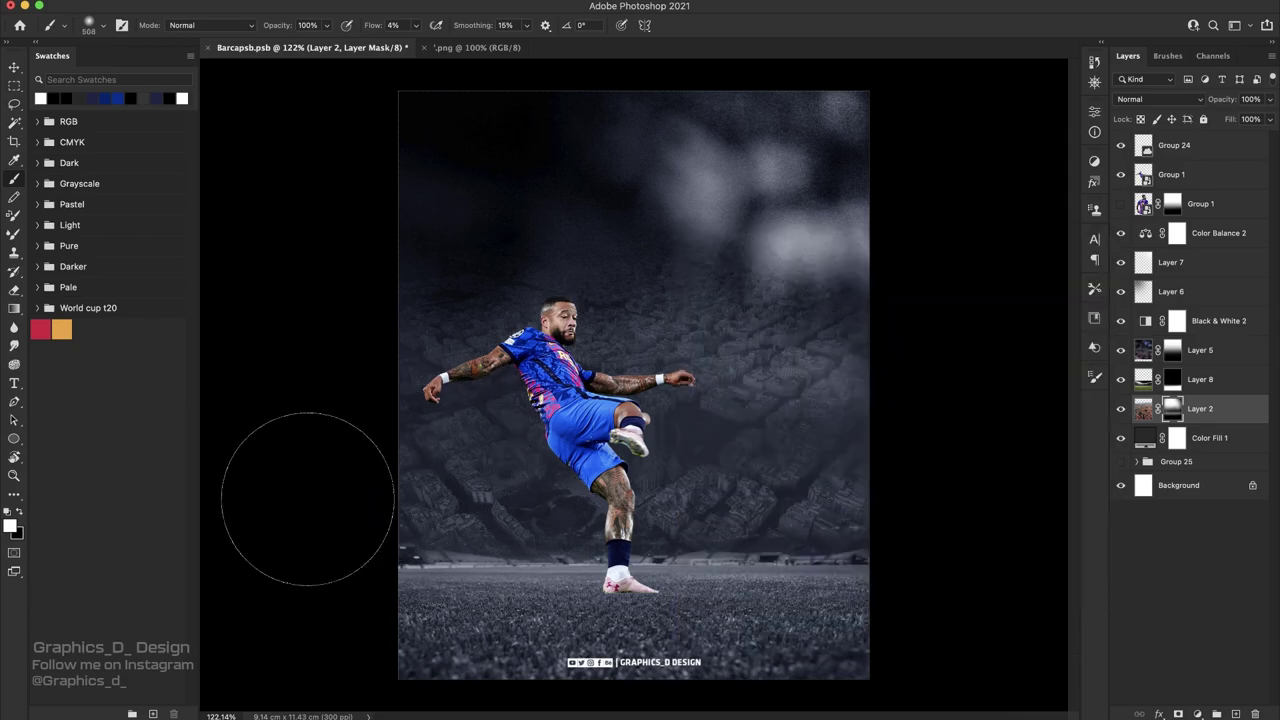
- Show the back-view player and brush its mask, revealing the lower jersey and fading the lower-left
click(1121, 204)
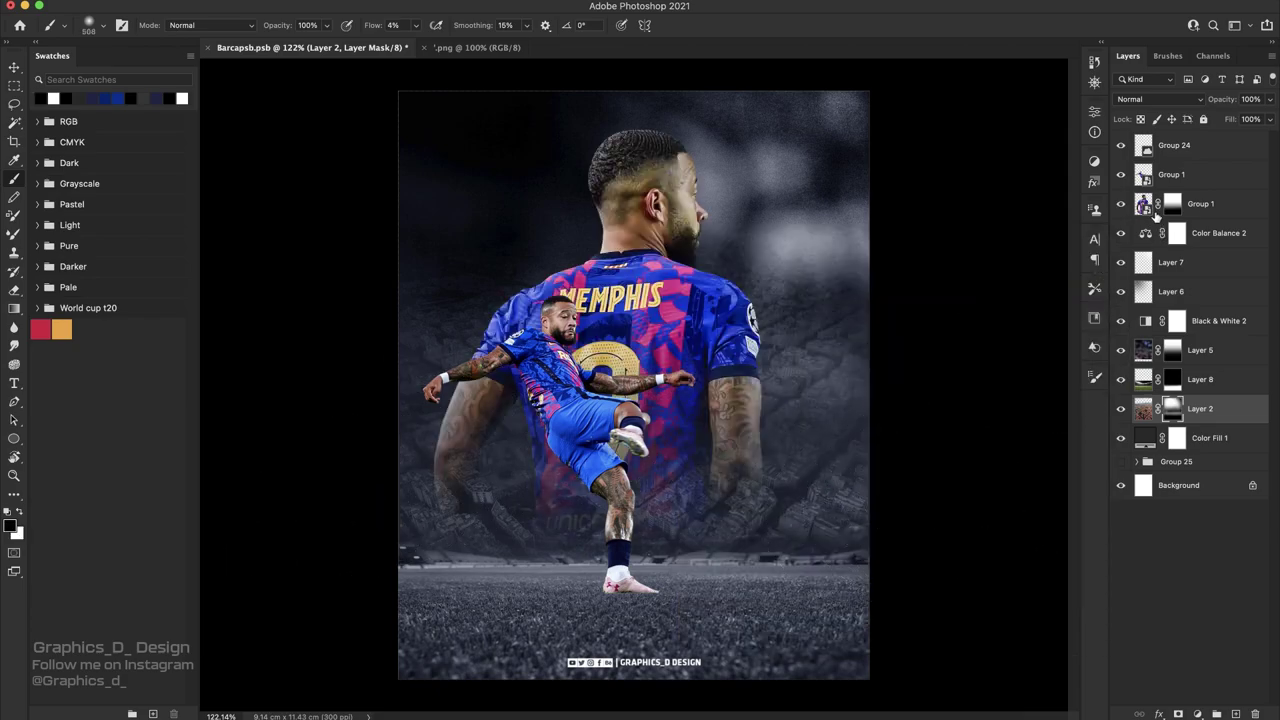
click(1193, 212)
click(1172, 210)
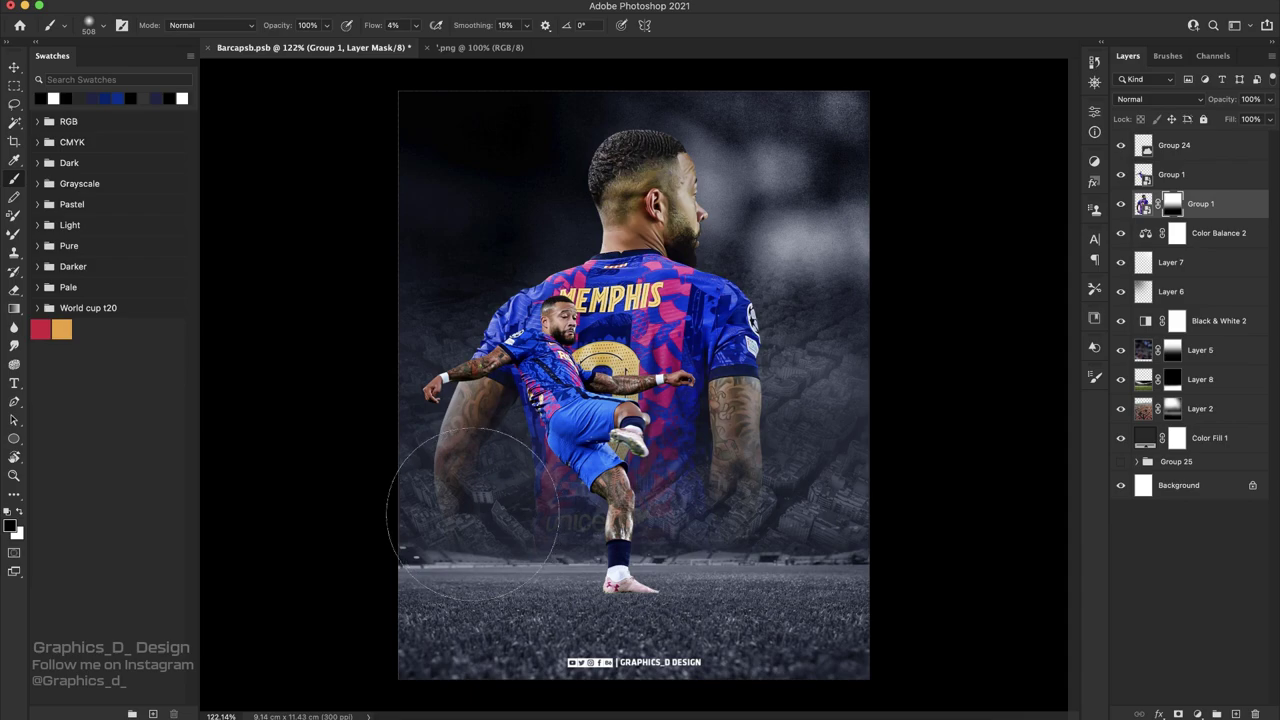
mouse_move(458, 488)
mouse_down()
mouse_move(850, 472)
mouse_move(612, 450)
mouse_up()
key(x)
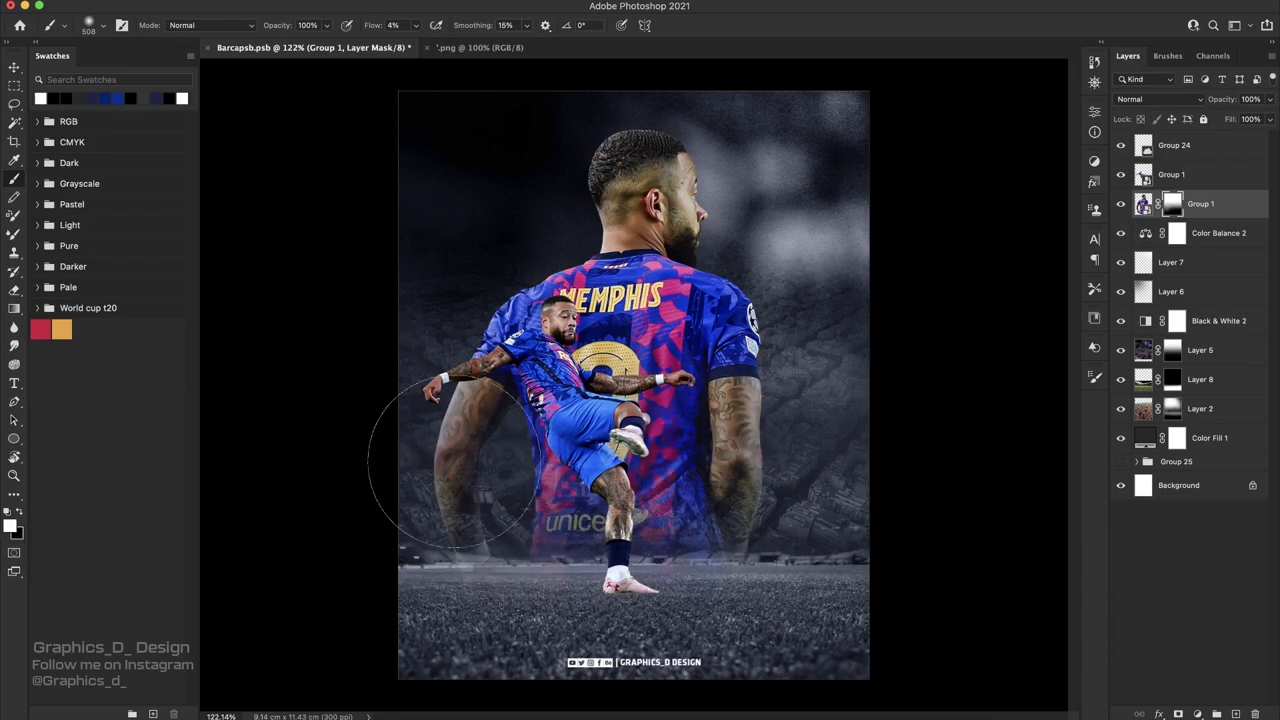
drag(443, 671, 455, 600)
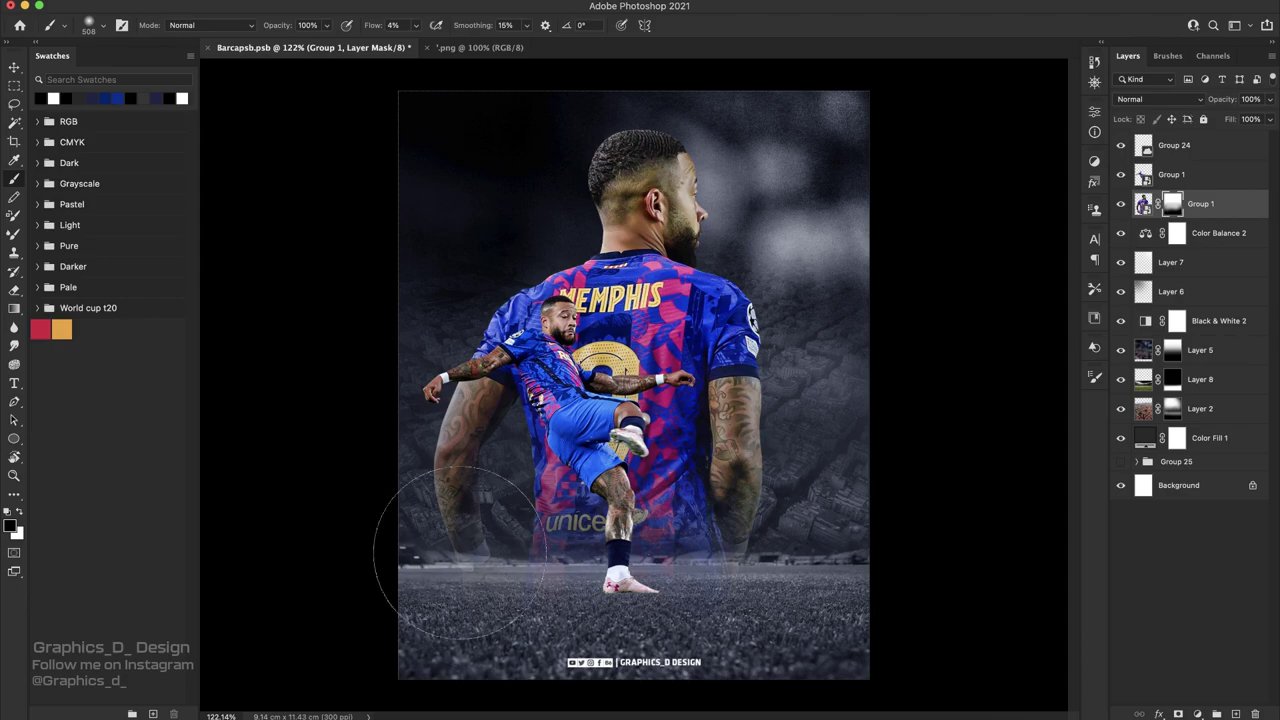
- Adjust the brush, switch back to white, and tilt the view about 15° before resetting it
right_click(712, 388)
key(Return)
key(x)
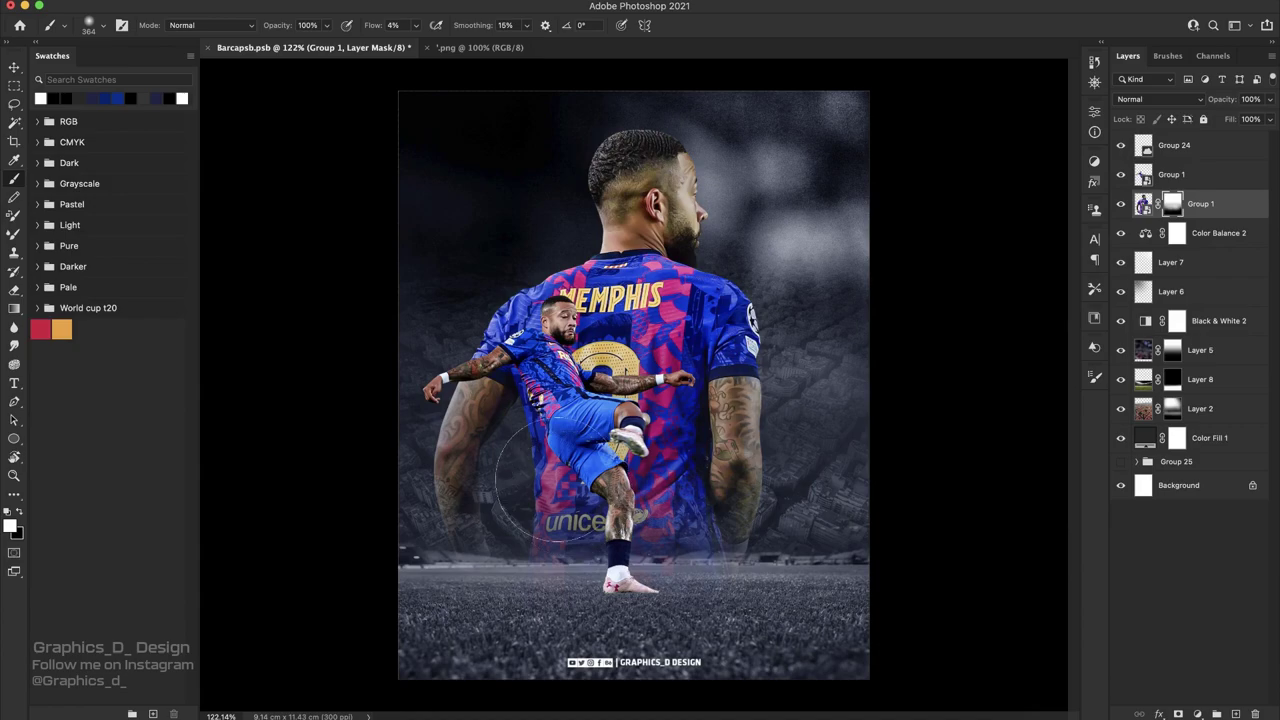
key(r)
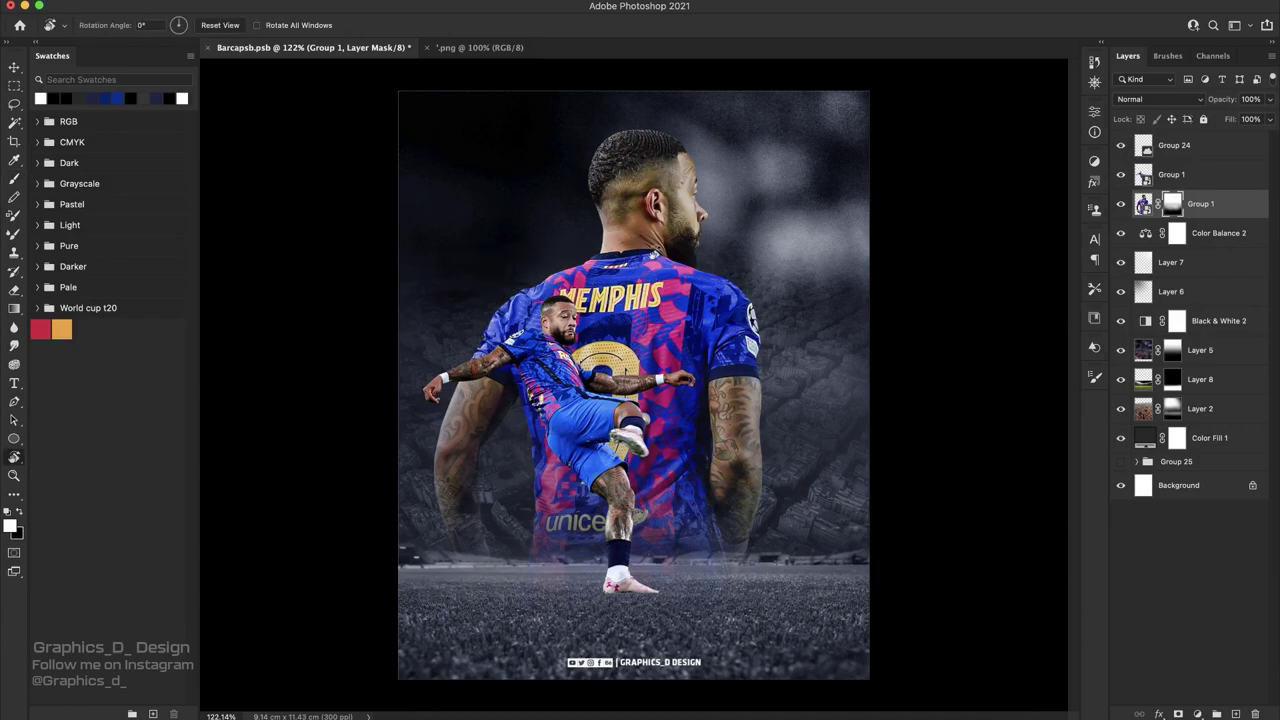
drag(442, 325, 688, 330)
key(Escape)
- Fade the jersey's lower edge with a black gradient on Group 1's mask and save
key(b)
key(x)
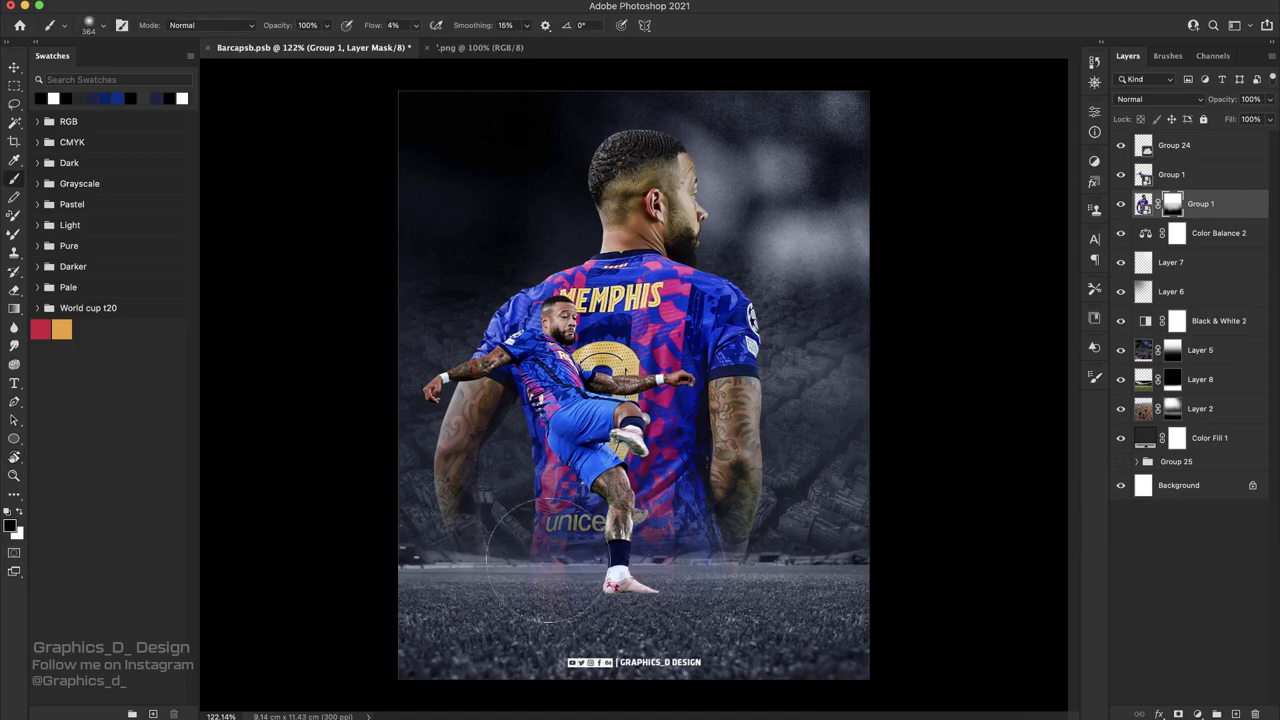
key(g)
drag(603, 487, 601, 585)
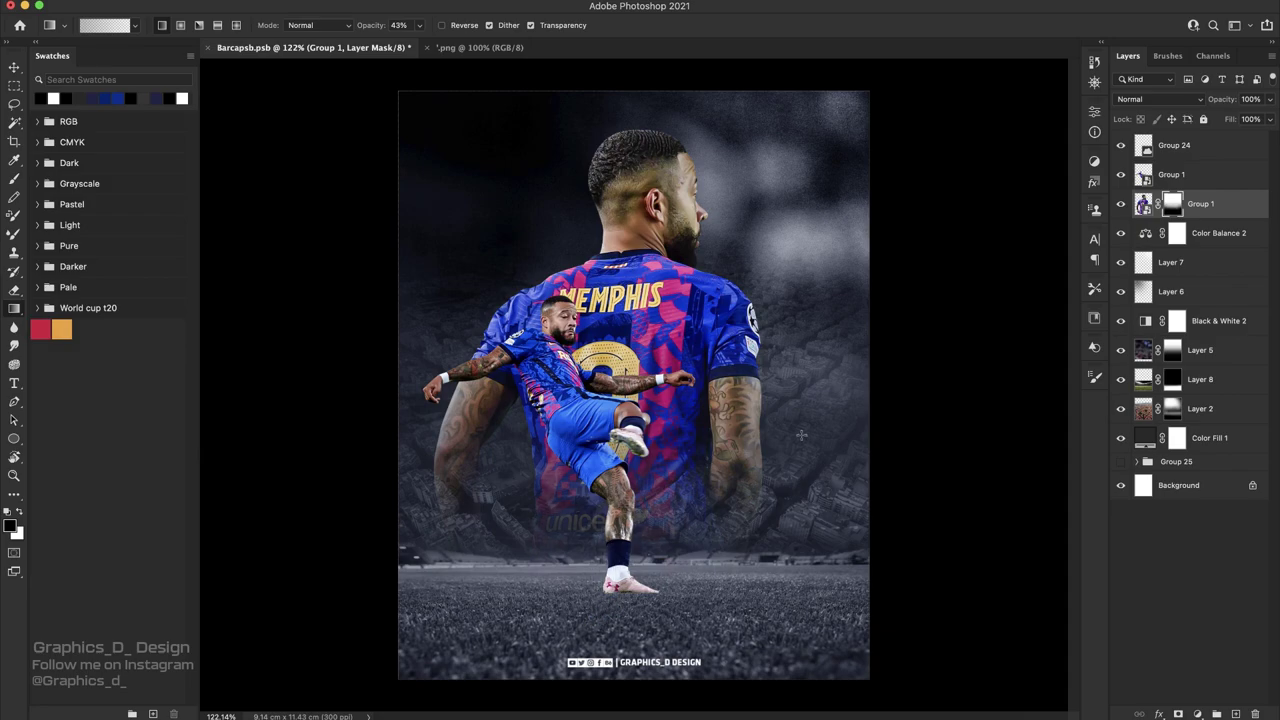
key(ctrl+s)
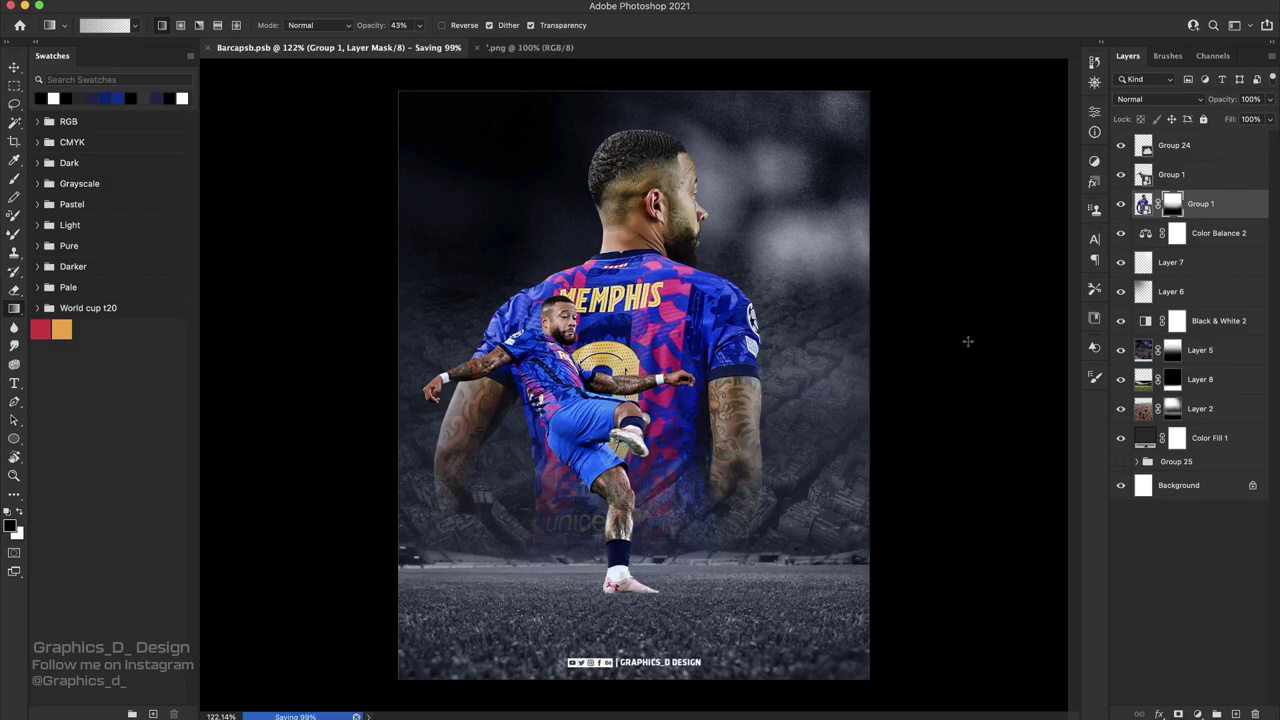
- Group the layers from Color Balance 2 through Layer 2 into a group named BG
click(1213, 205)
click(1223, 232)
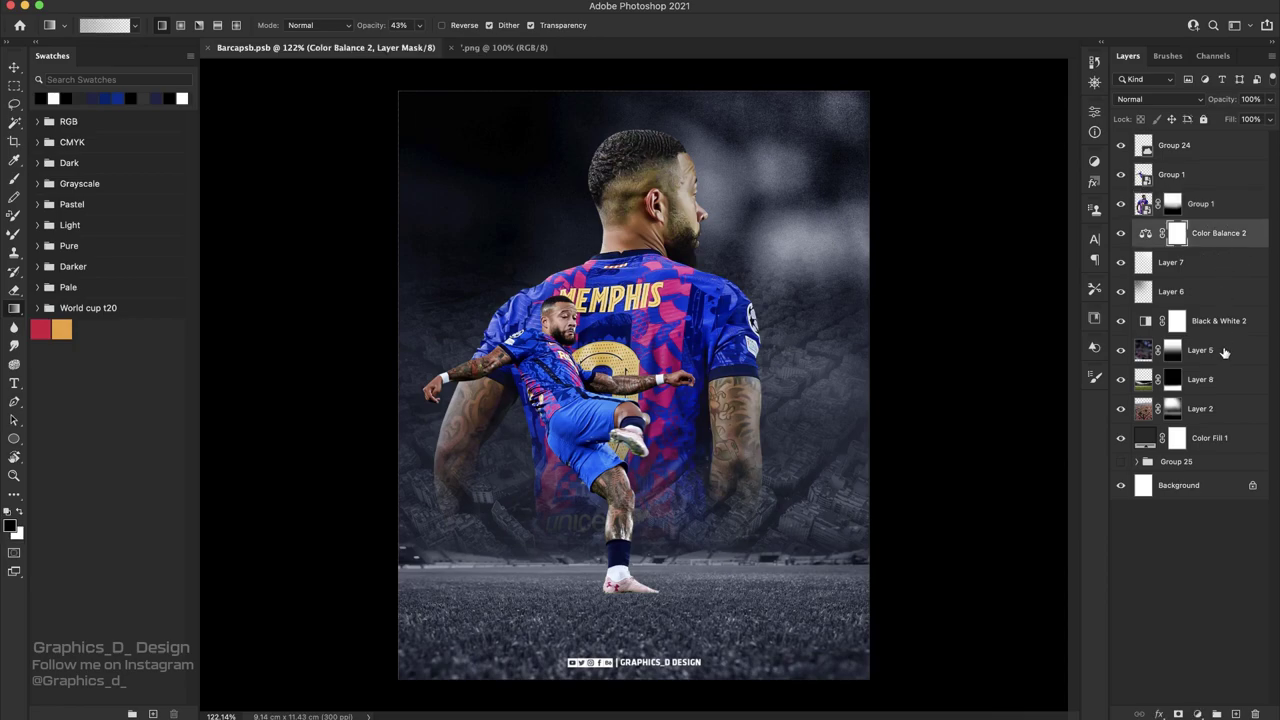
shift+click(1229, 411)
key(ctrl+g)
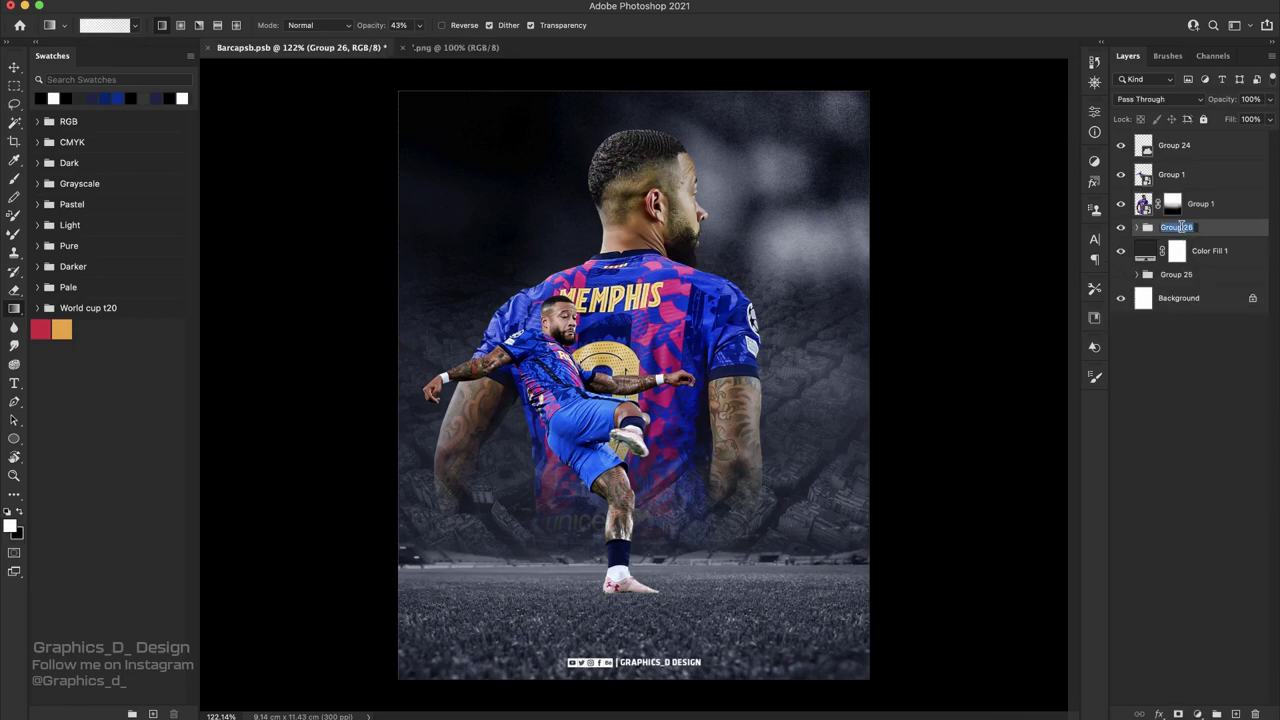
text(BG)
key(Return)
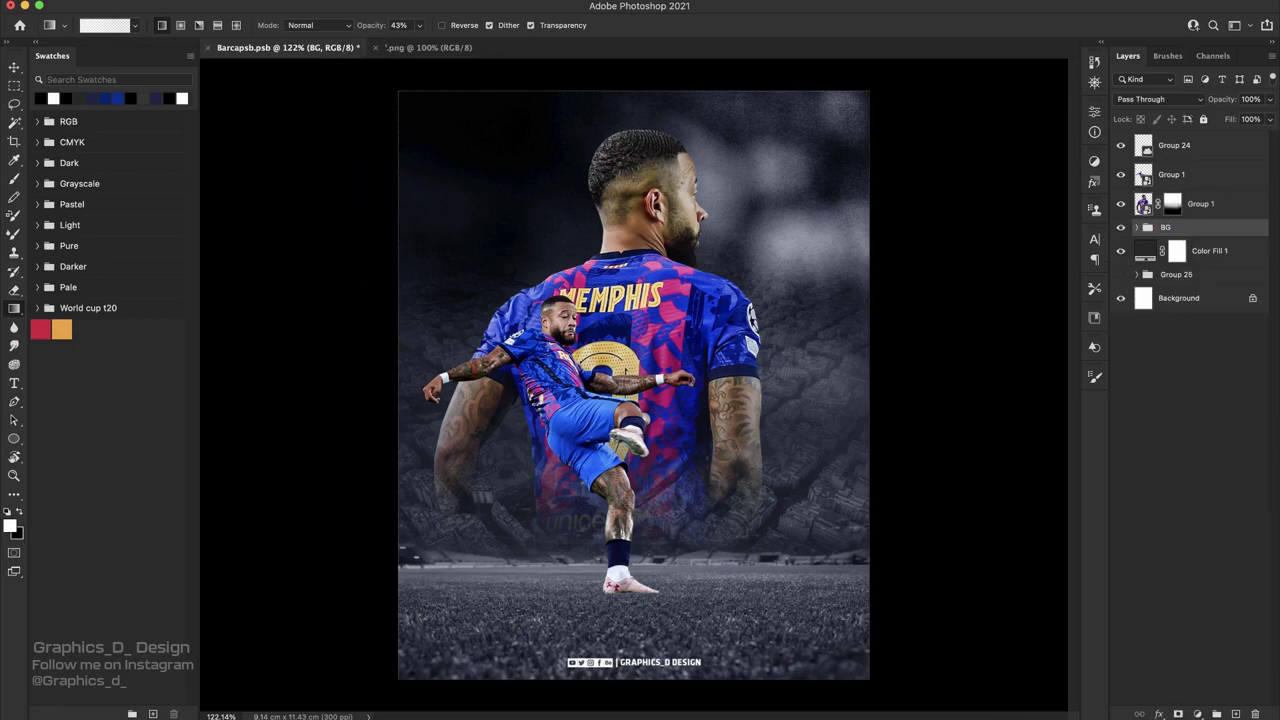
- Group Color Fill 1 together with Group 25
click(1190, 255)
shift+click(1190, 278)
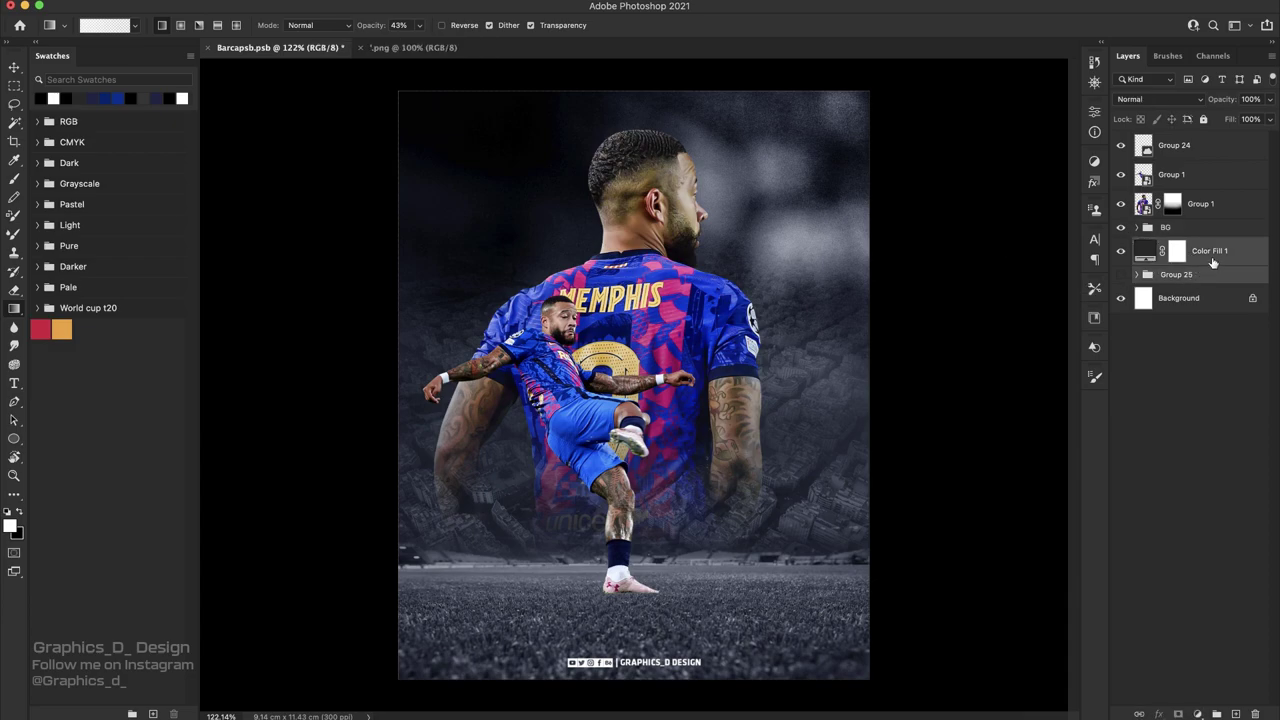
key(ctrl+g)
click(1198, 210)
click(1200, 712)
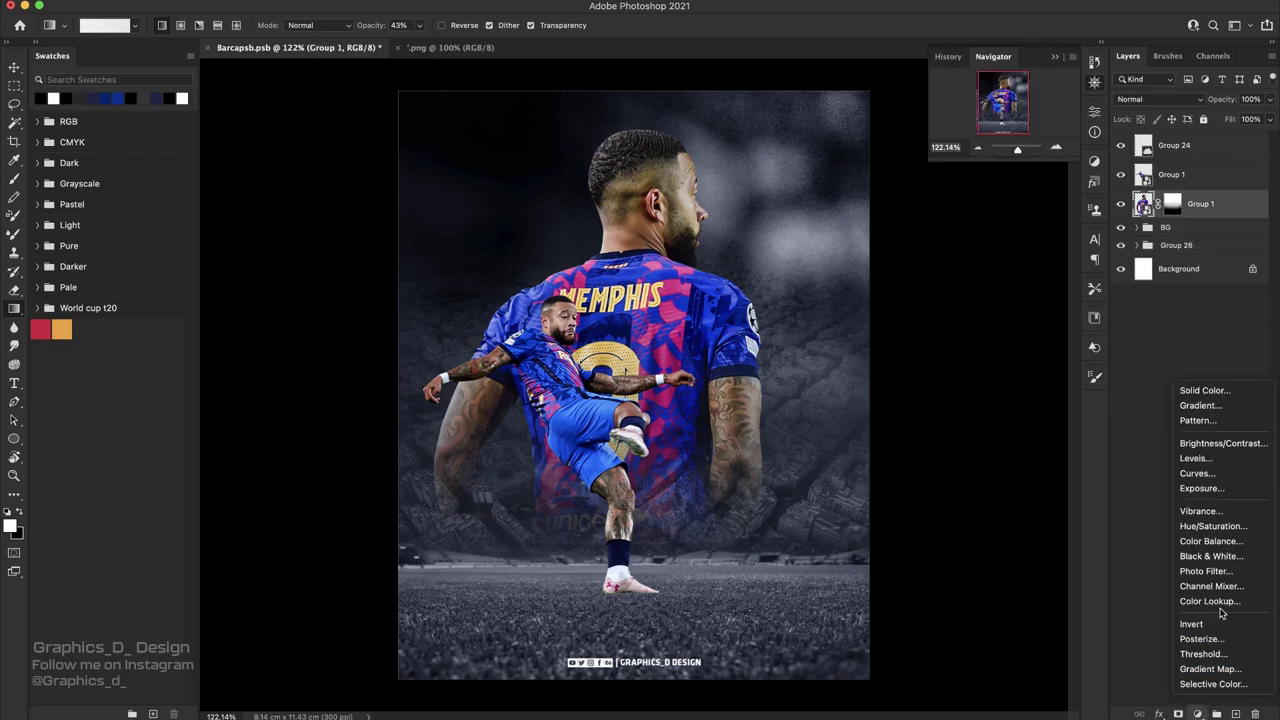
- Add a clipped Color Balance to the back-view player, plus Hue/Saturation at Saturation -26
click(1221, 545)
click(970, 407)
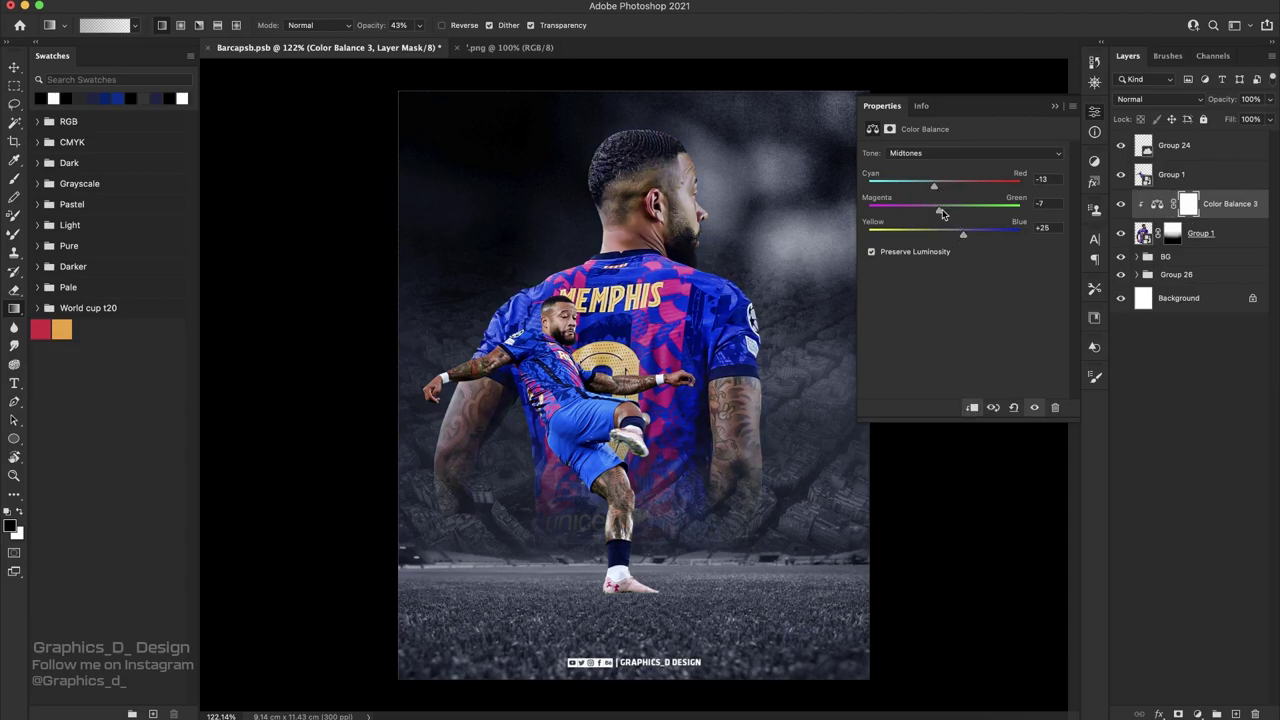
click(1230, 233)
click(1198, 712)
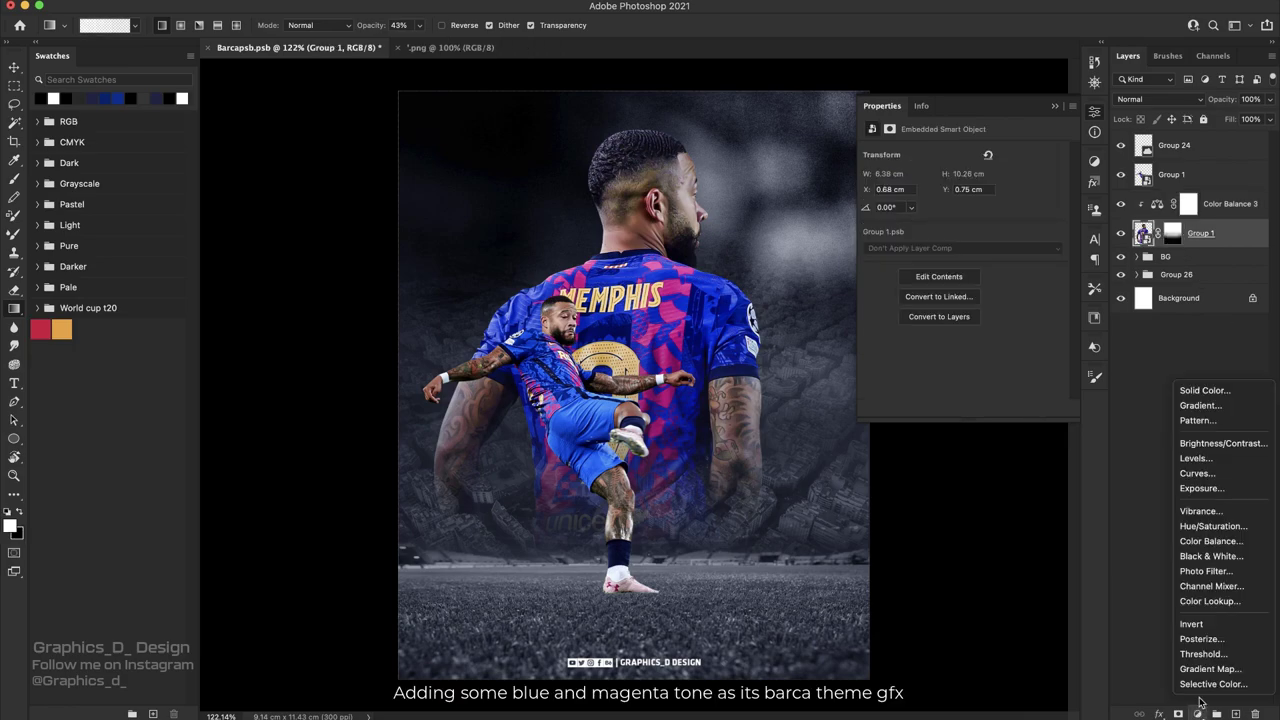
click(1238, 530)
drag(962, 233, 940, 237)
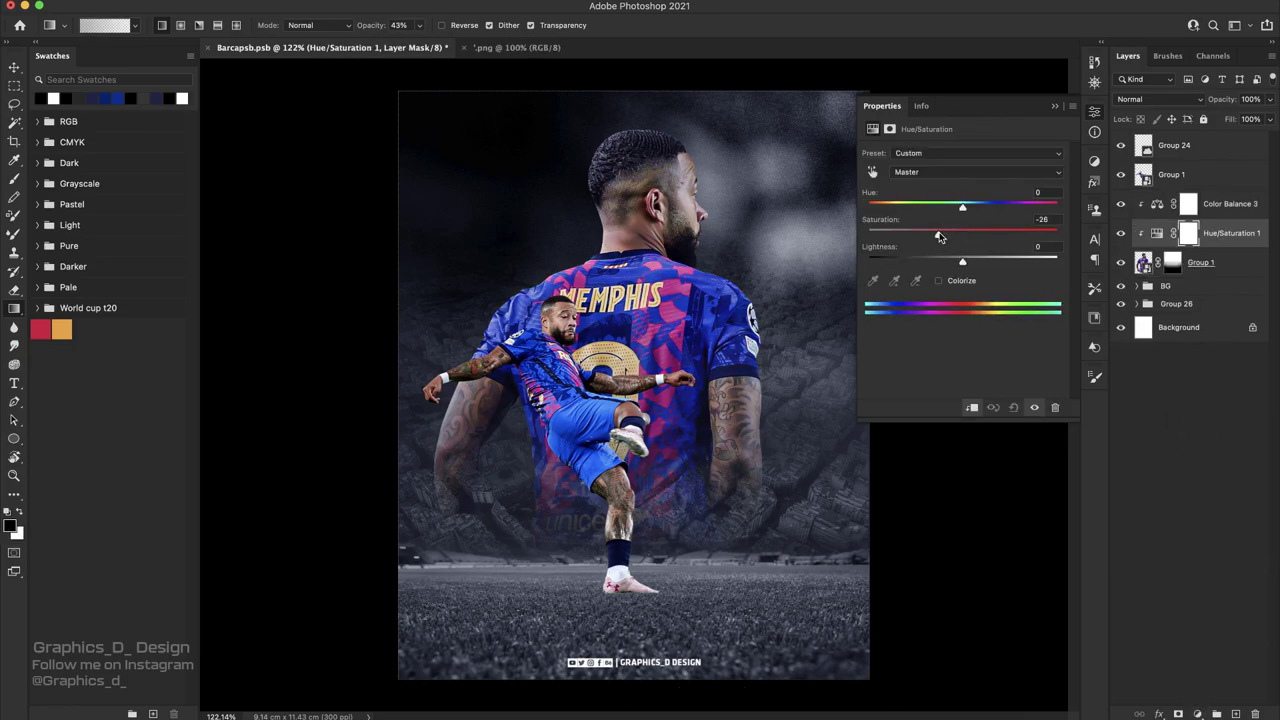
click(1054, 106)
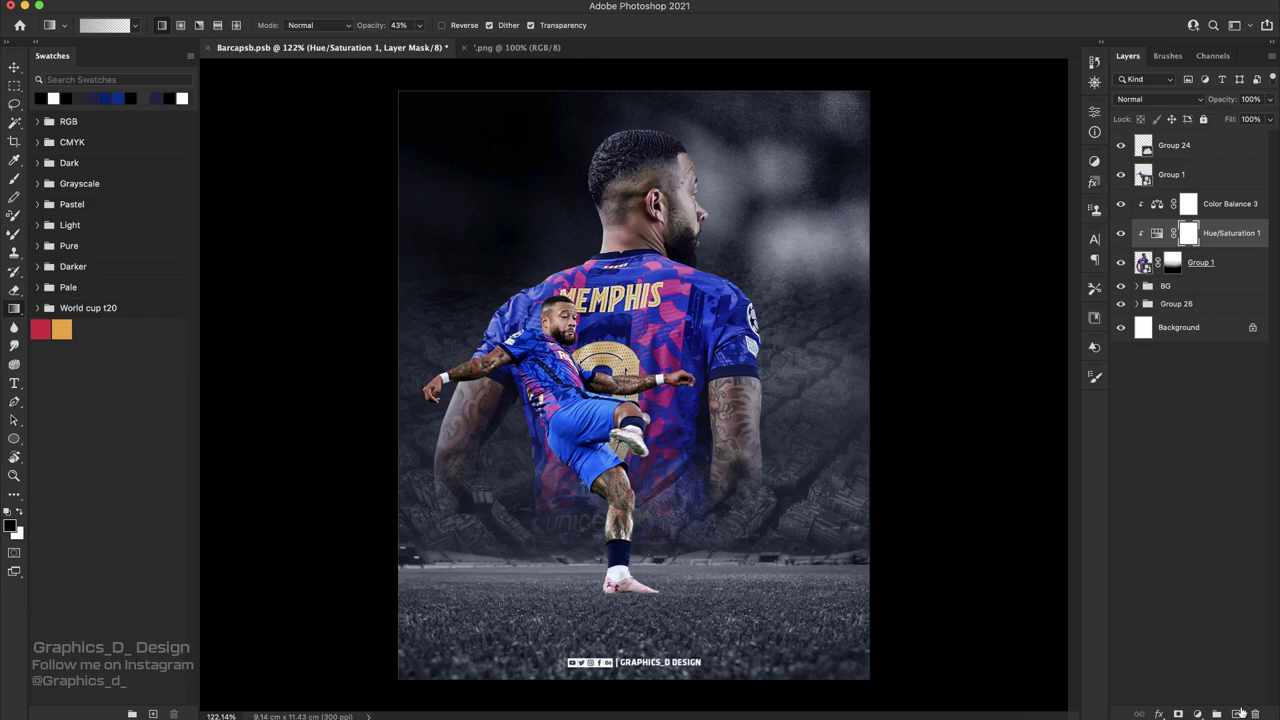
- Add a blue-grey Solid Color fill layer set to Multiply blending
click(1238, 712)
key(ctrl+z)
click(1198, 712)
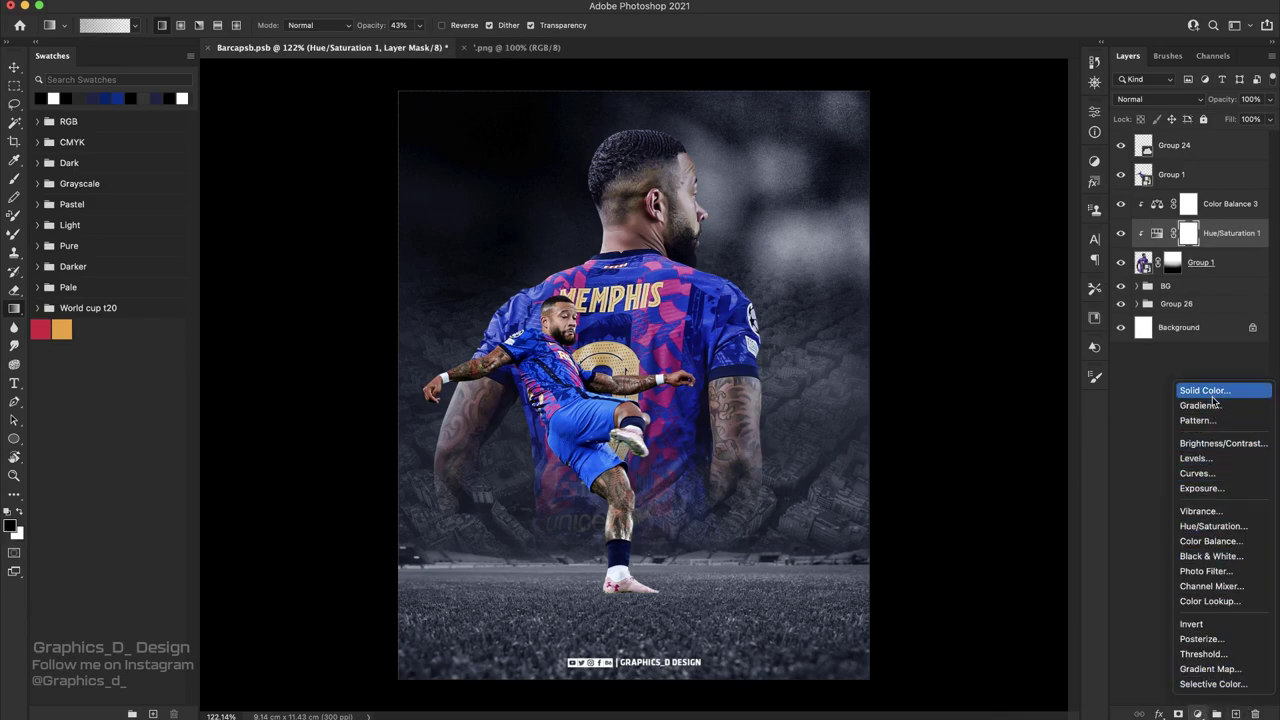
click(1212, 394)
click(927, 310)
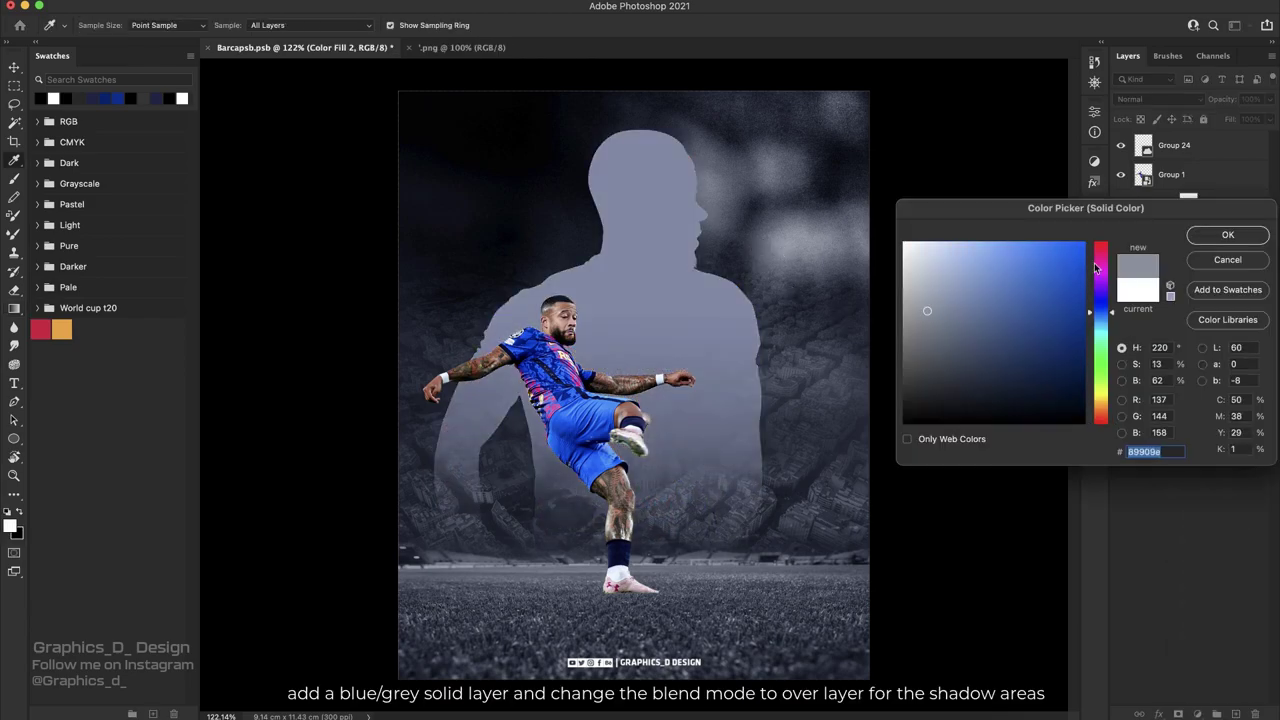
click(1227, 235)
click(1155, 99)
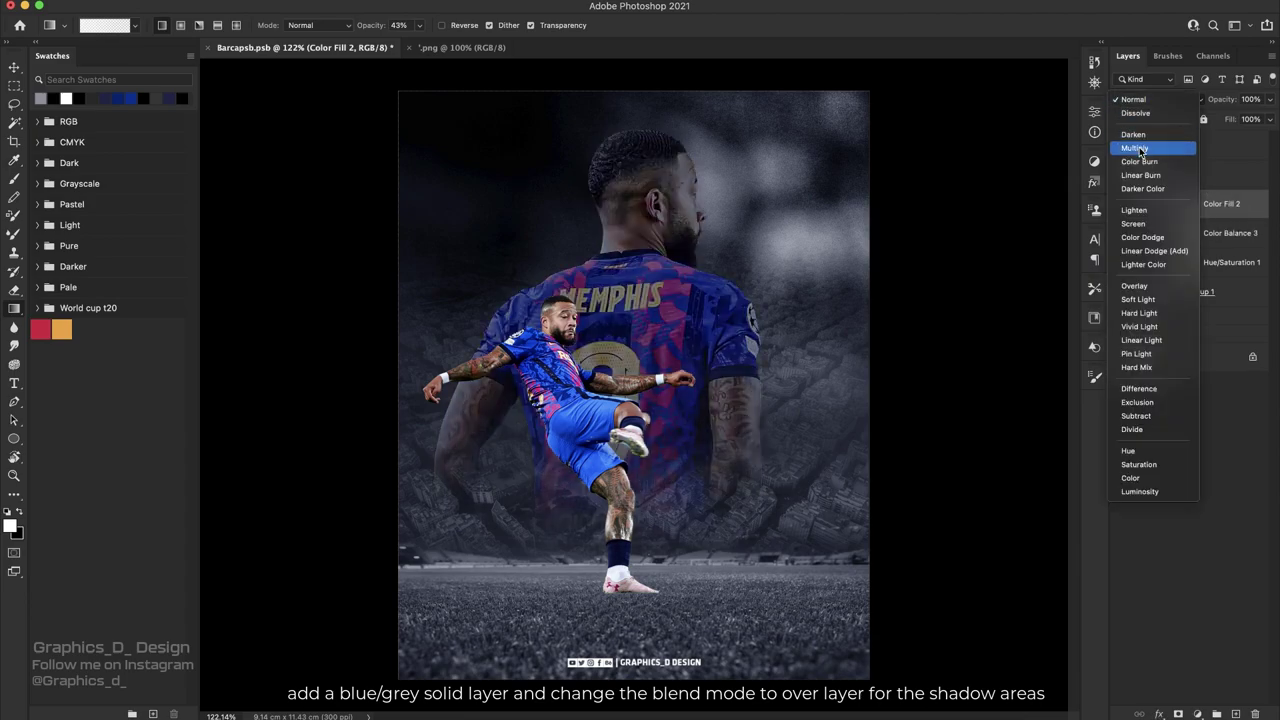
click(1140, 150)
- Darken the fill colour to #4a4f5a and hide the kicking player
double_click(1158, 205)
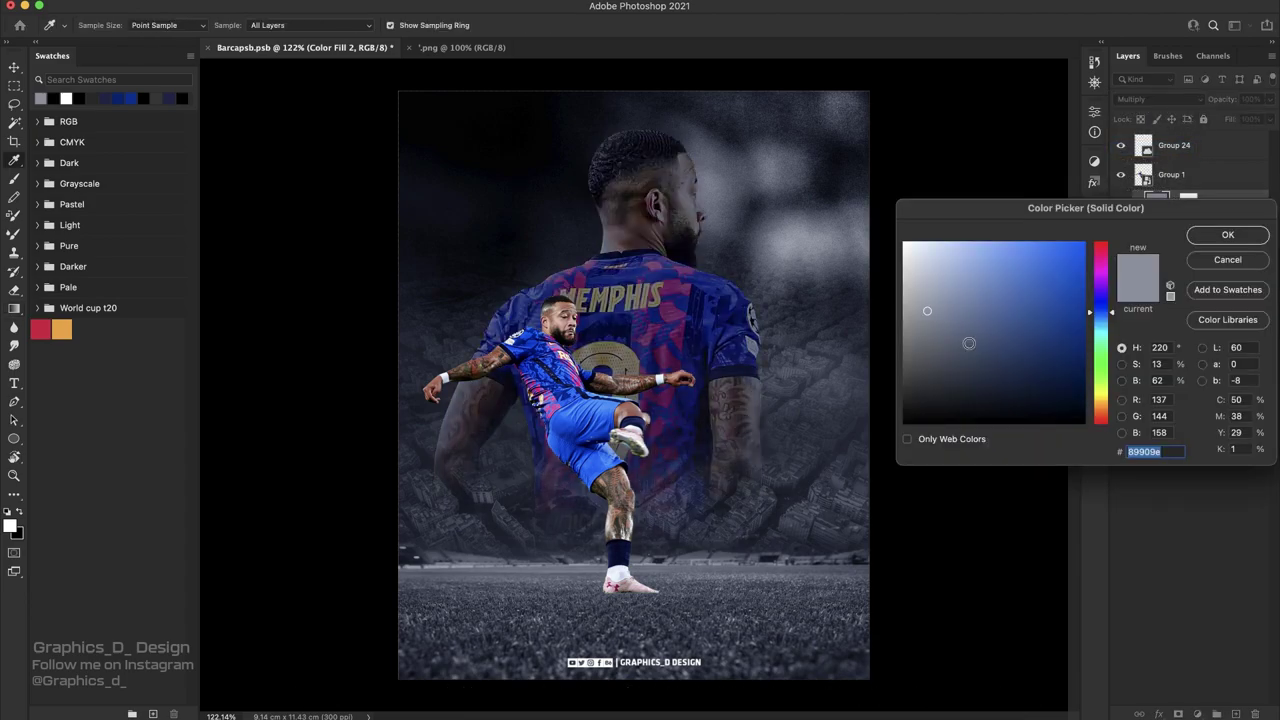
click(934, 350)
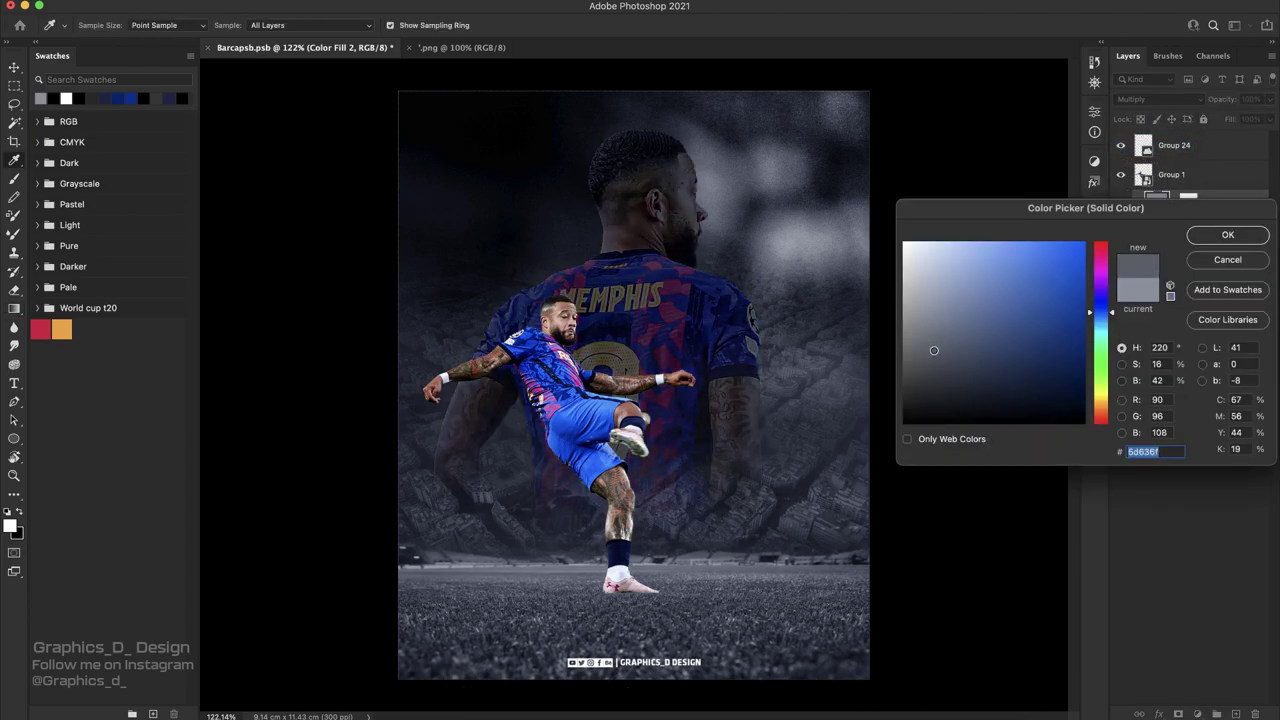
click(1227, 235)
click(1120, 174)
key(b)
click(1188, 204)
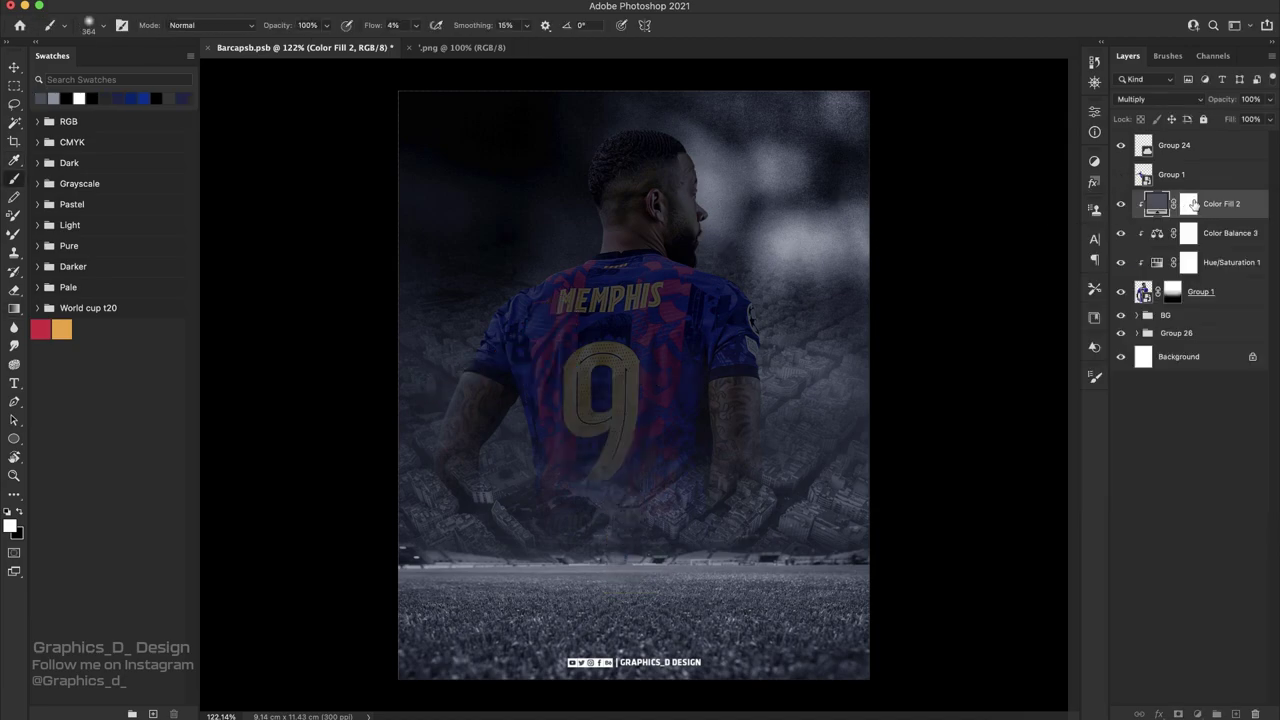
- Brush Color Fill 2's mask at 23% flow to clear shadow from the head, right shoulder and arm
right_click(745, 240)
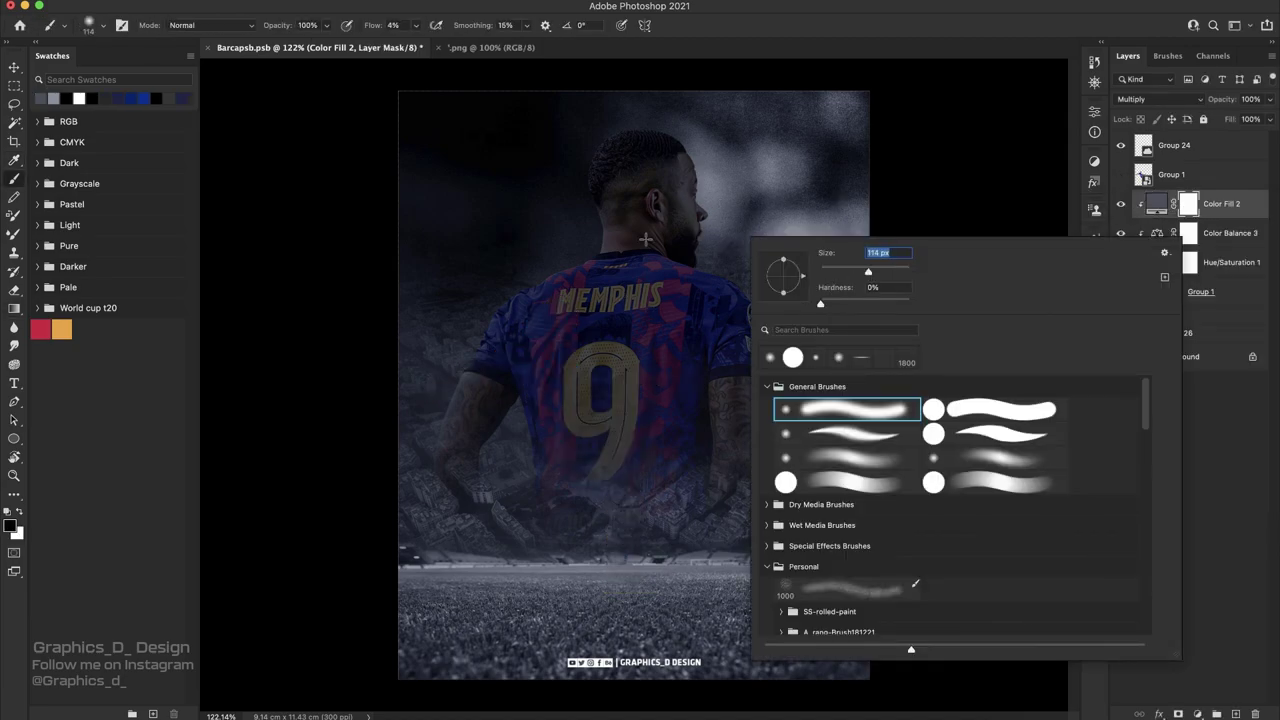
key(Return)
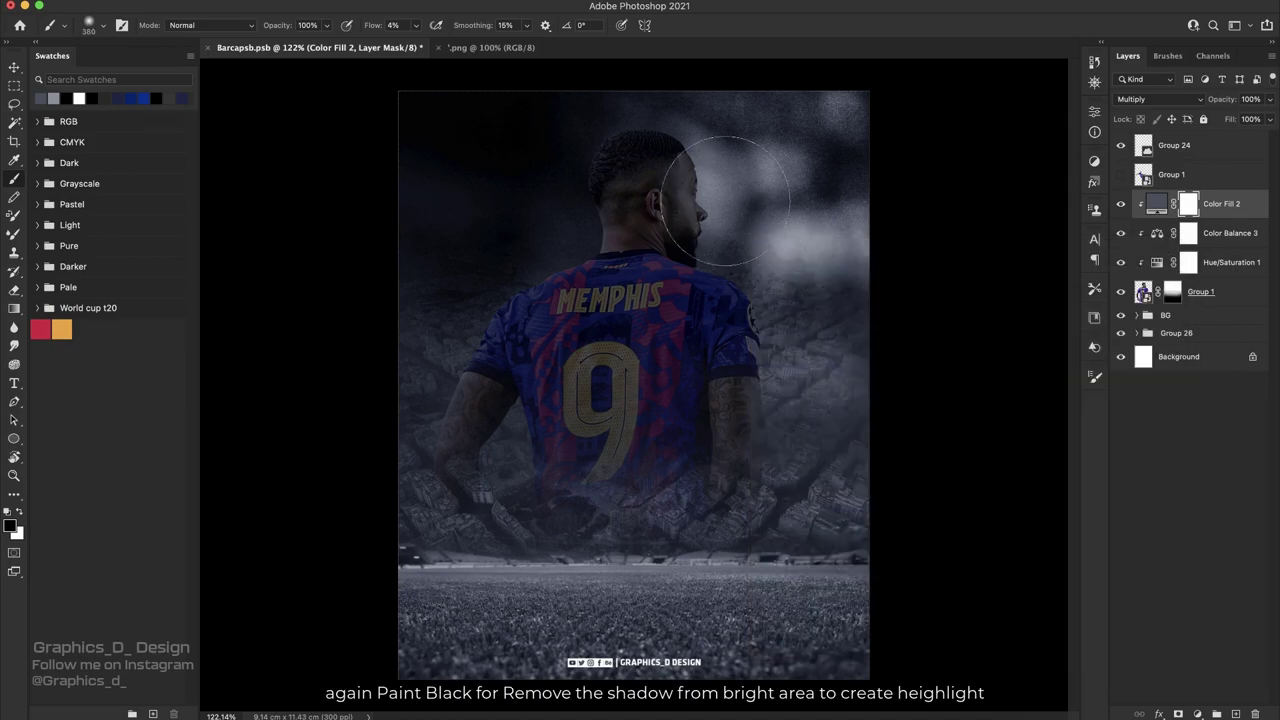
mouse_move(692, 216)
mouse_down()
mouse_move(736, 332)
mouse_move(790, 360)
mouse_move(748, 426)
mouse_move(698, 160)
mouse_up()
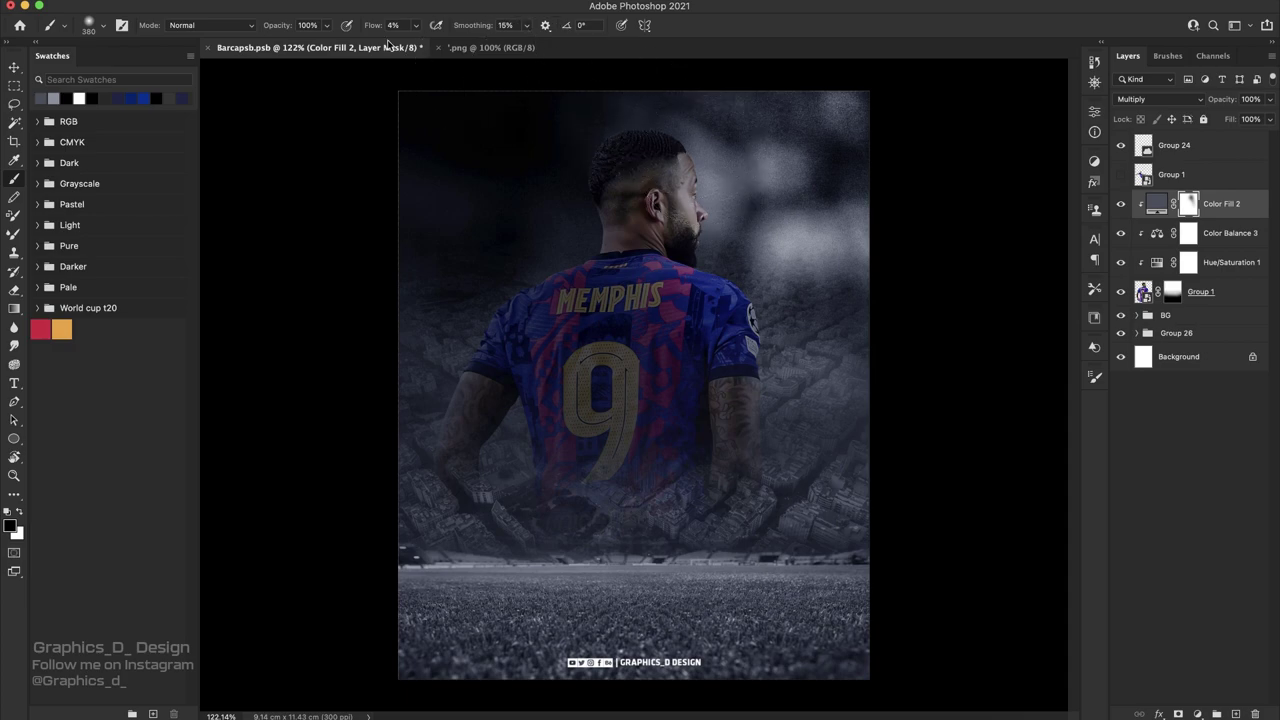
drag(380, 35, 387, 35)
drag(690, 140, 800, 450)
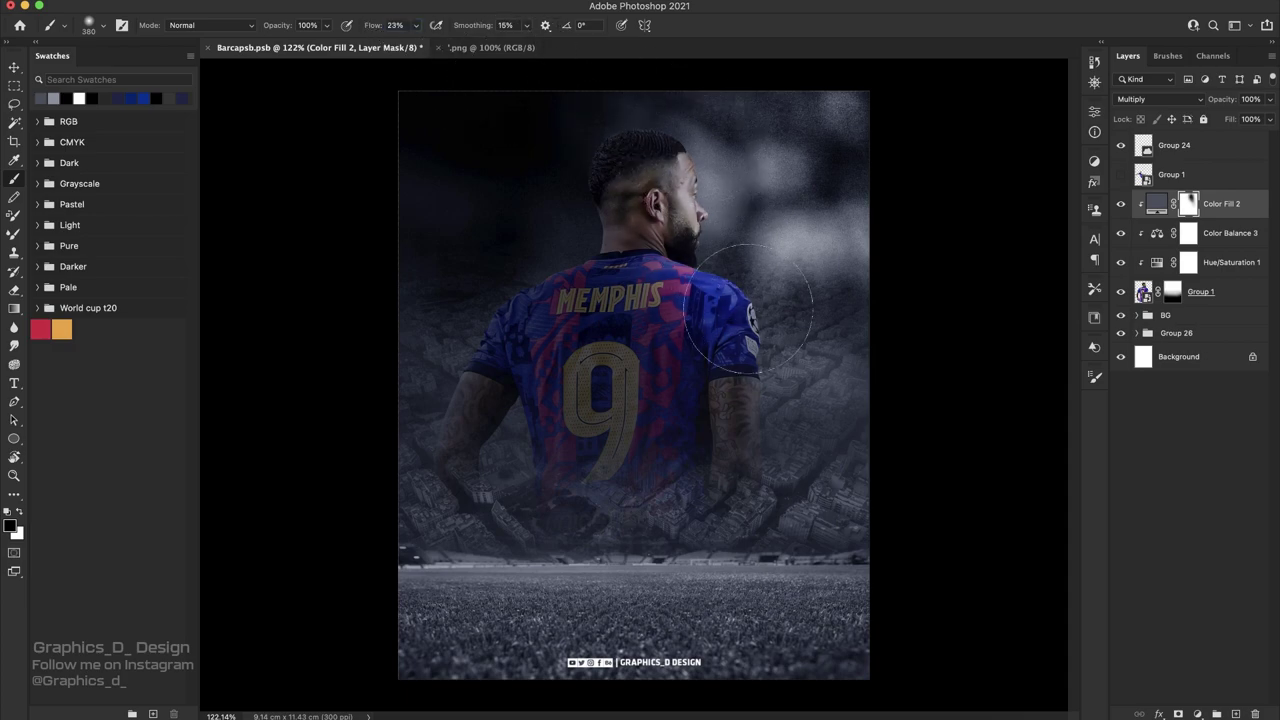
- Lighten the left shoulder by brushing the mask at 5% flow, then enlarge the brush
right_click(790, 222)
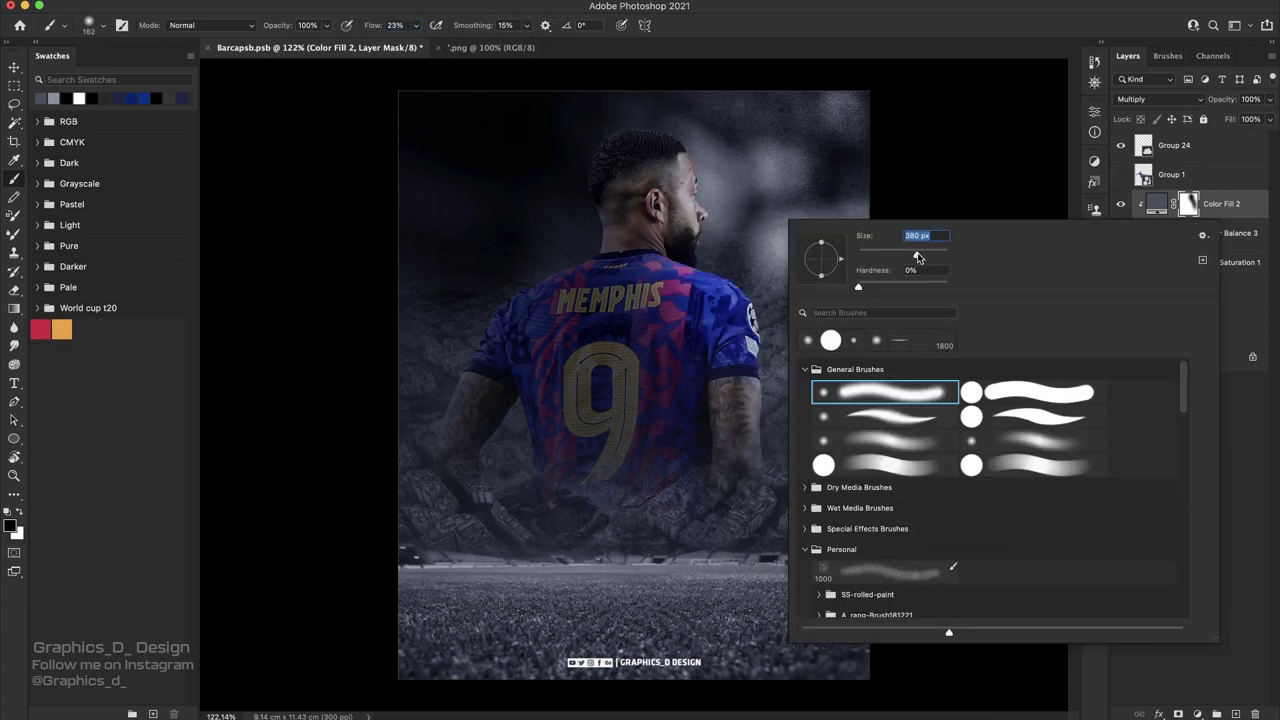
key(Return)
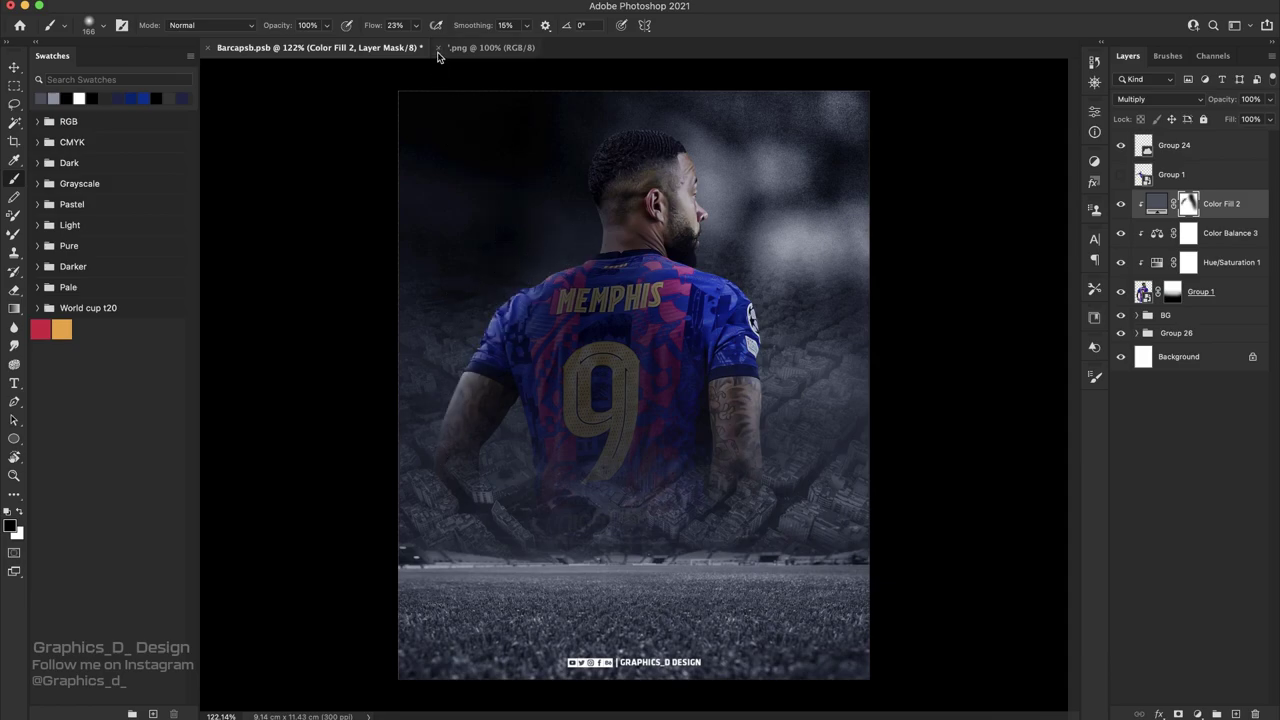
text(5)
key(Return)
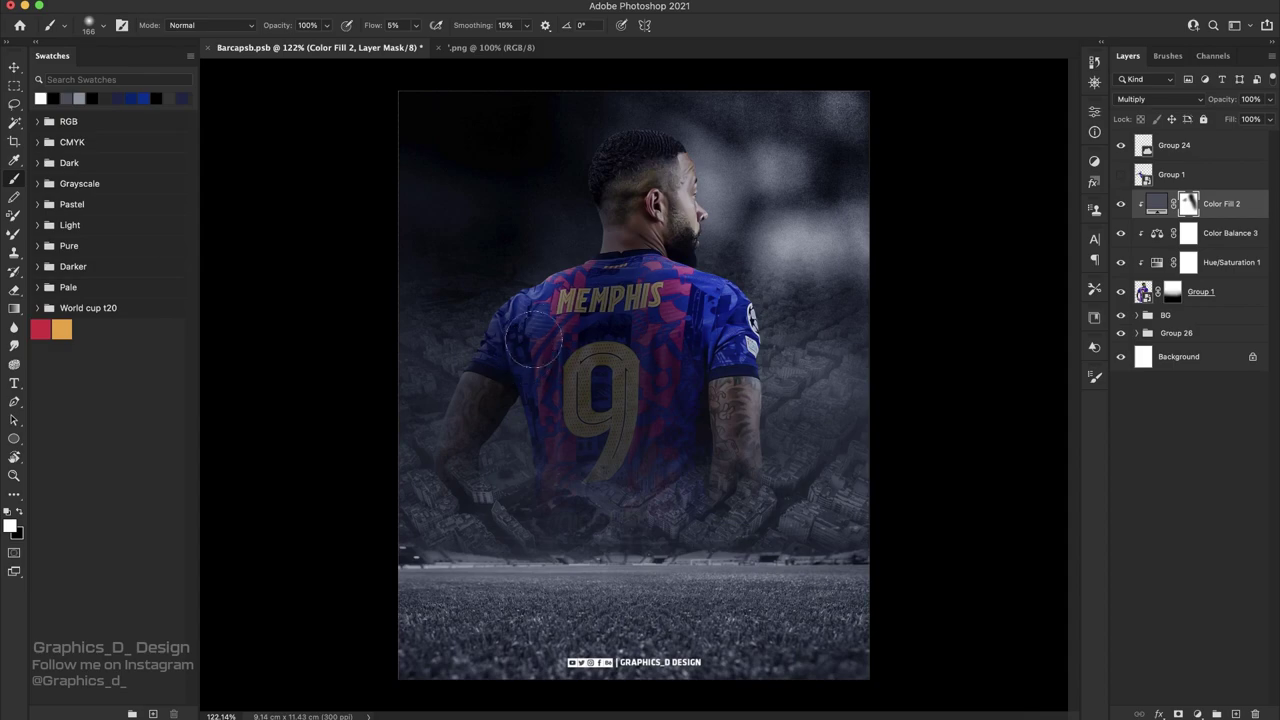
drag(502, 340, 475, 326)
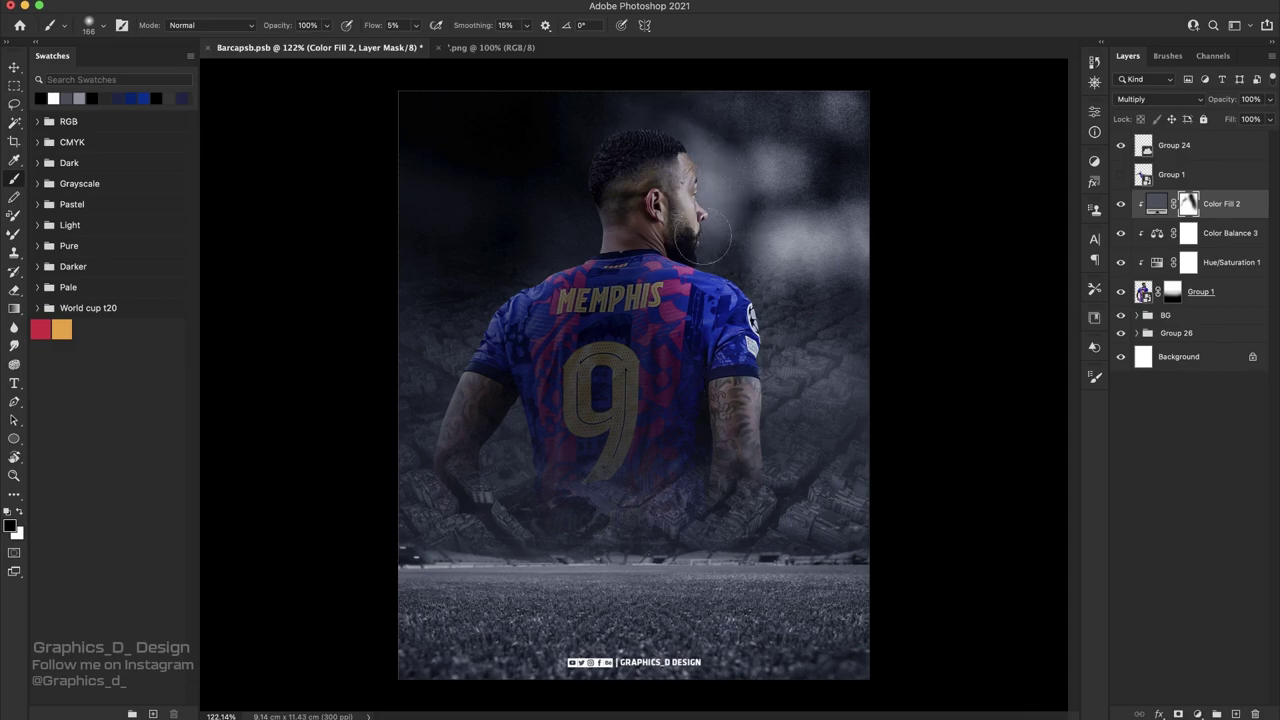
right_click(742, 238)
key(Return)
- Tilt the canvas view to inspect the poster, then reset it upright
key(r)
drag(724, 168, 695, 362)
key(Escape)
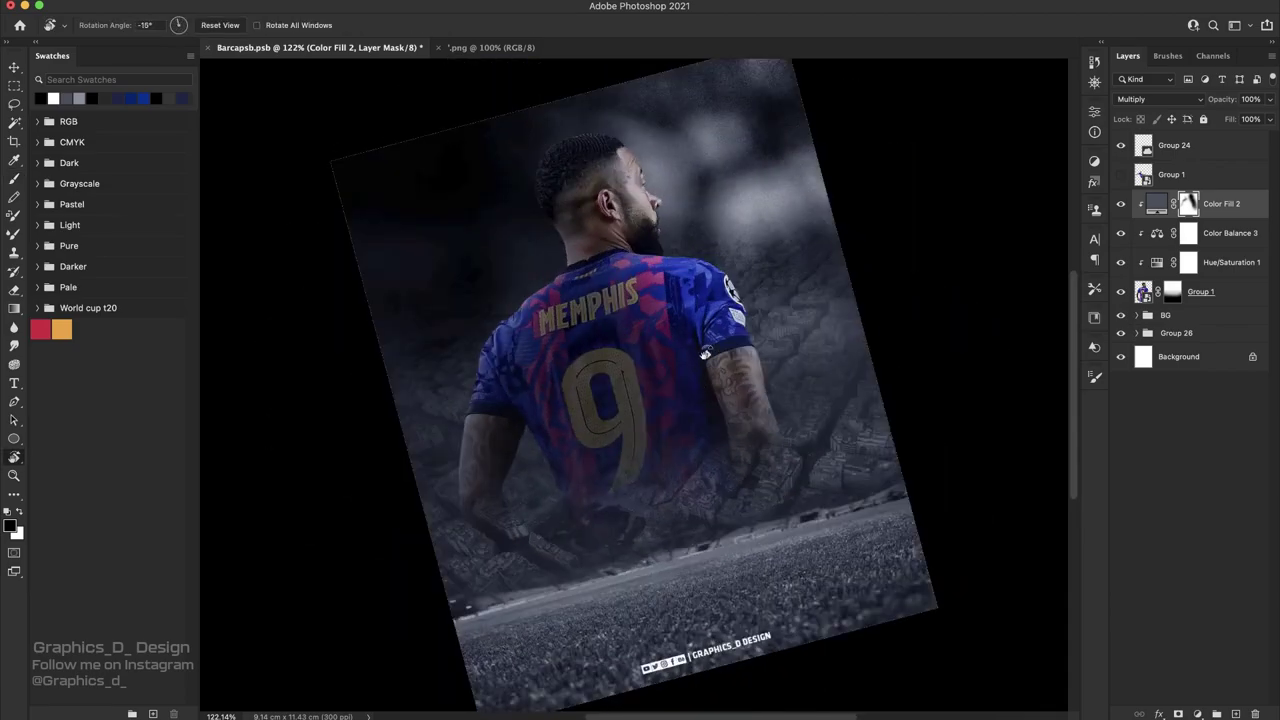
- Create Layer 9 above BG with a huge brush and set it to Overlay
click(1220, 318)
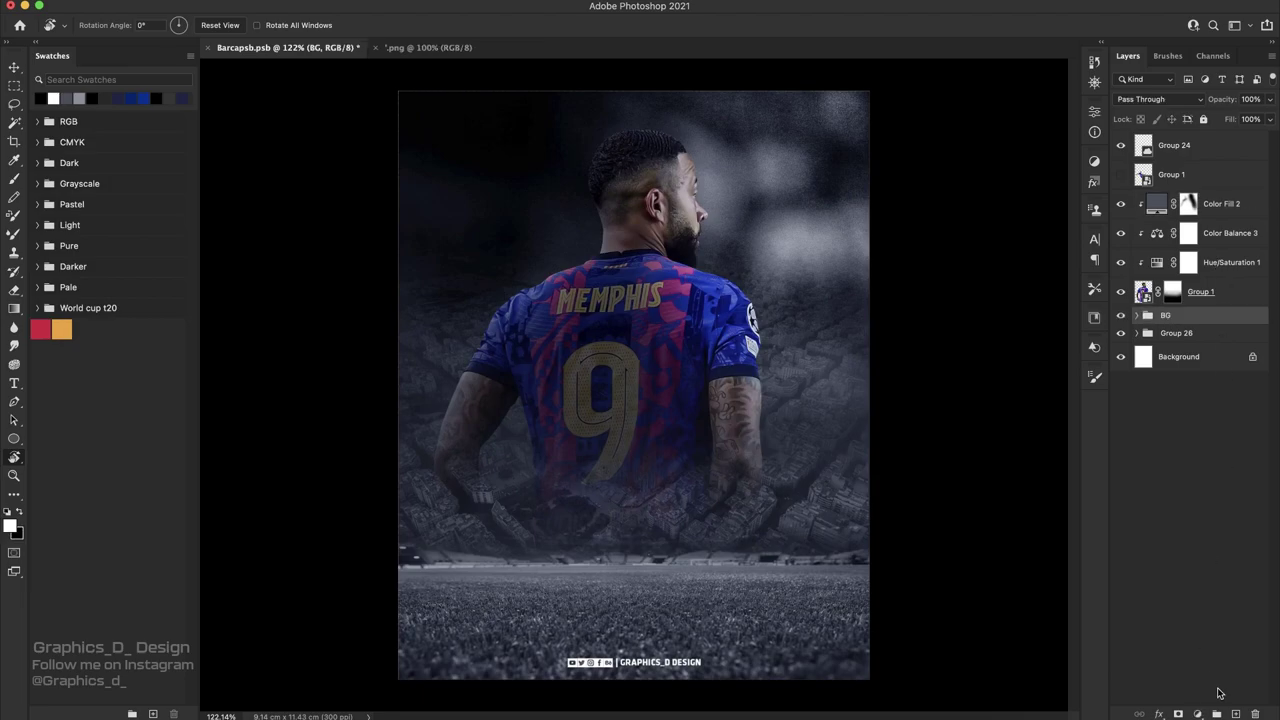
click(1235, 713)
key(b)
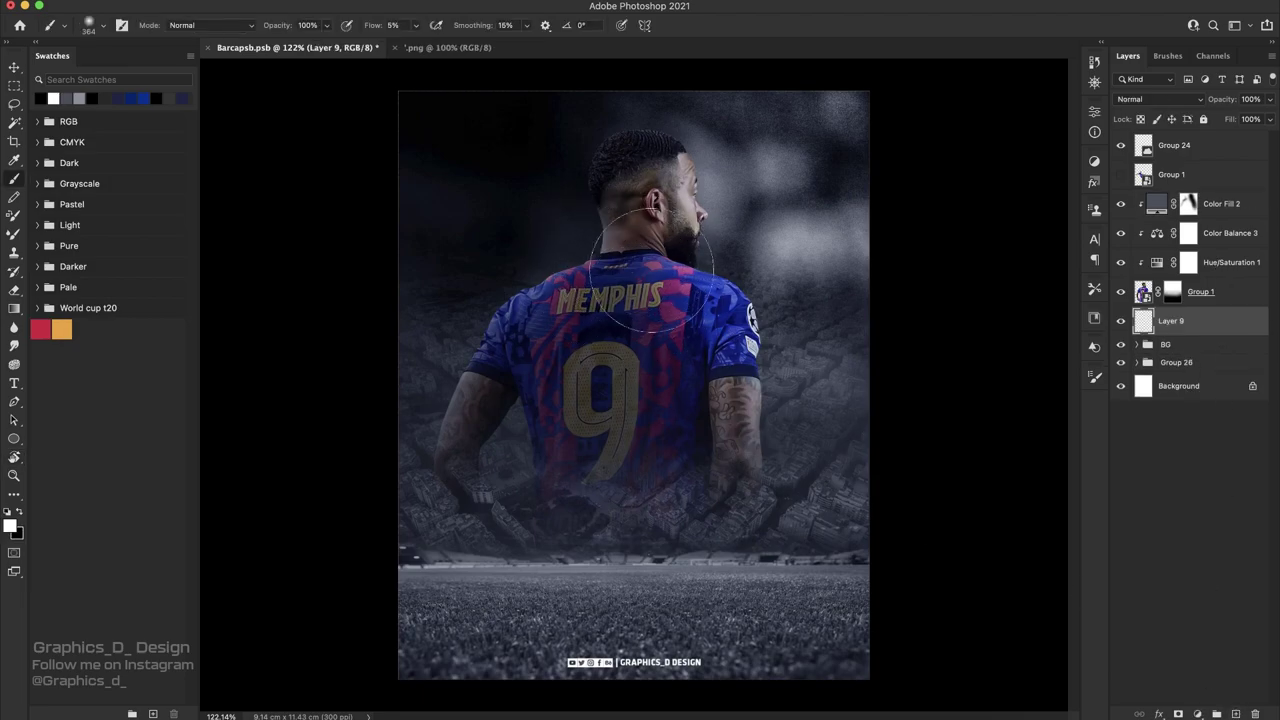
key(bracketright)
key(bracketright)
key(bracketright)
key(bracketright)
key(bracketright)
key(bracketright)
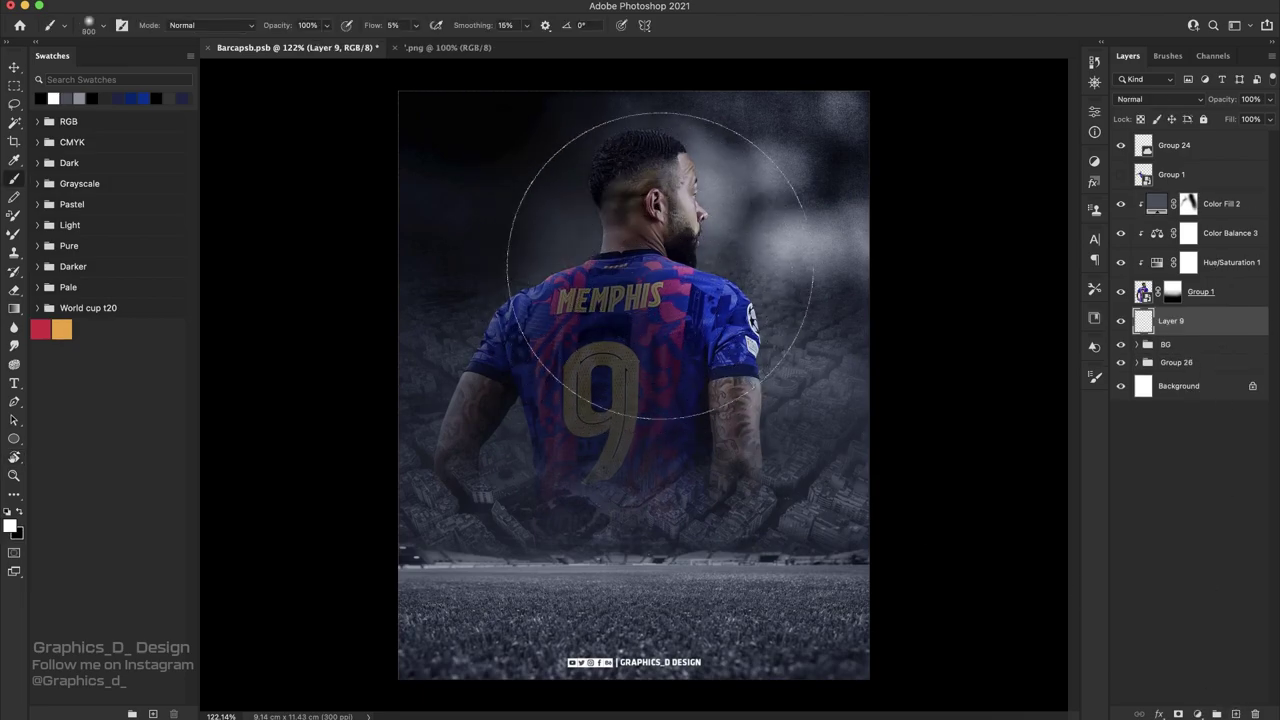
click(1147, 99)
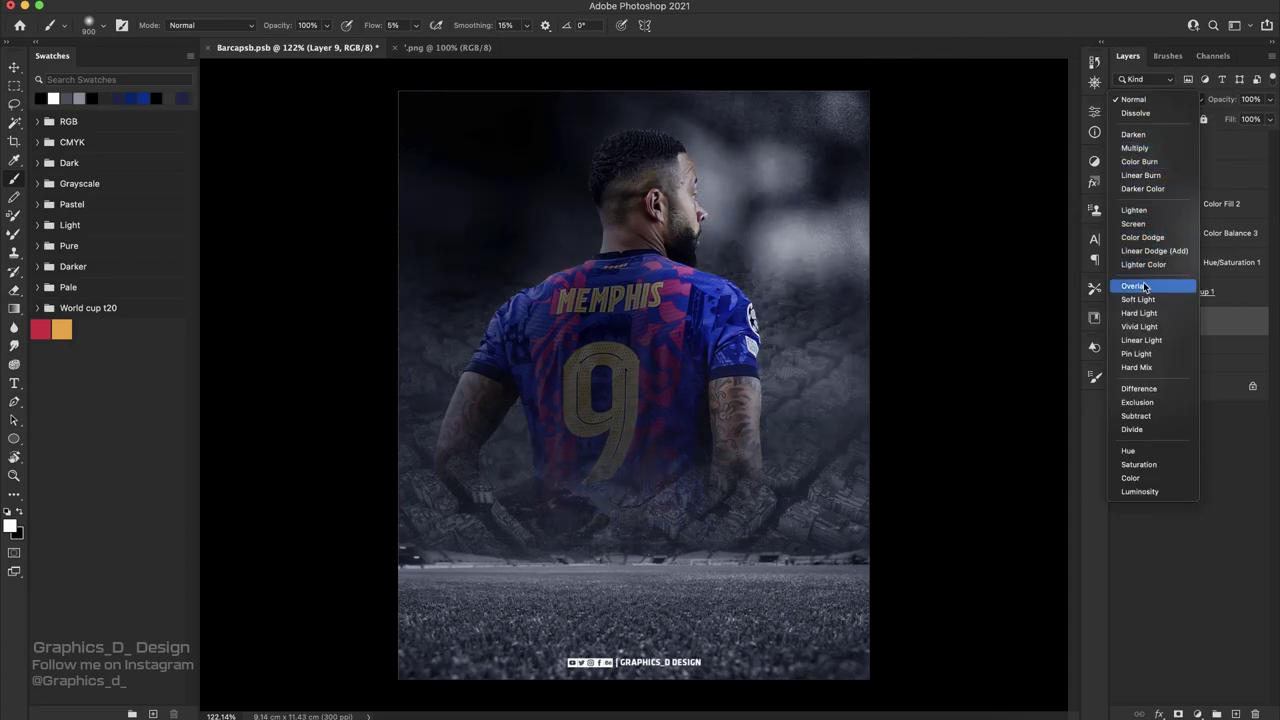
key(Return)
key(v)
drag(756, 156, 790, 224)
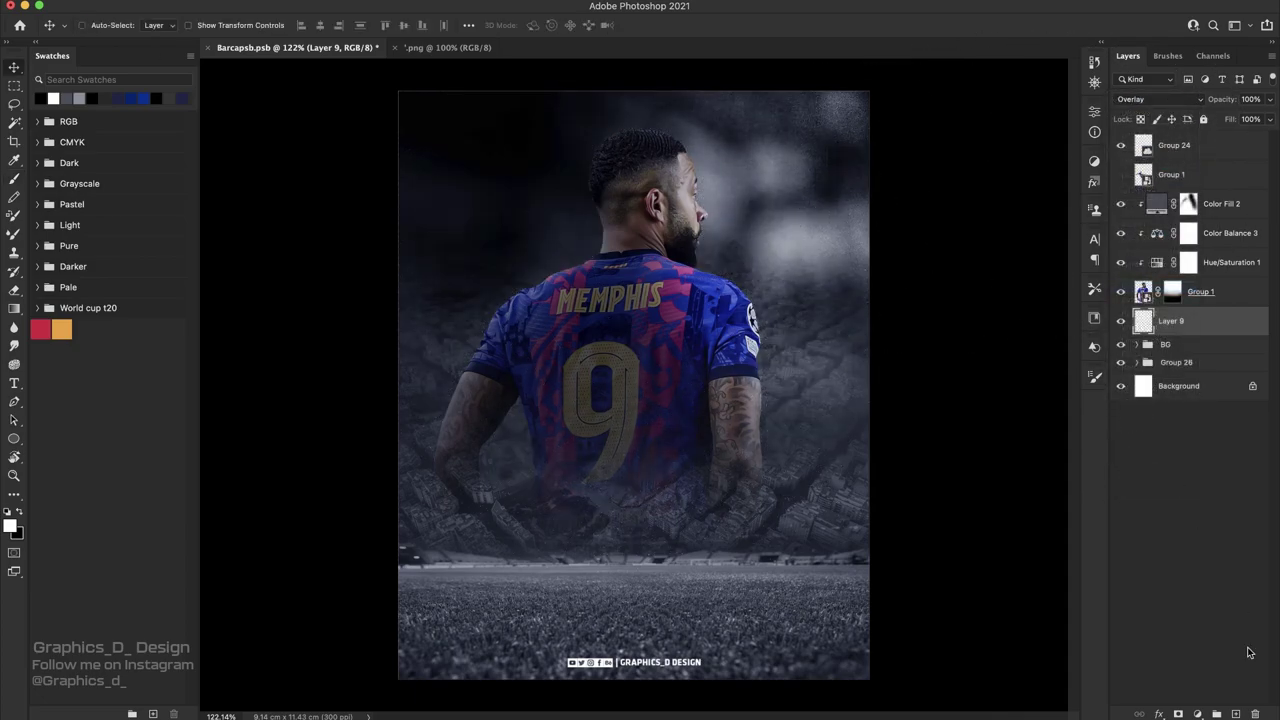
- Add Layer 10 with white haze over the upper right, set to Overlay at 20% fill
key(ctrl+shift+alt+n)
key(b)
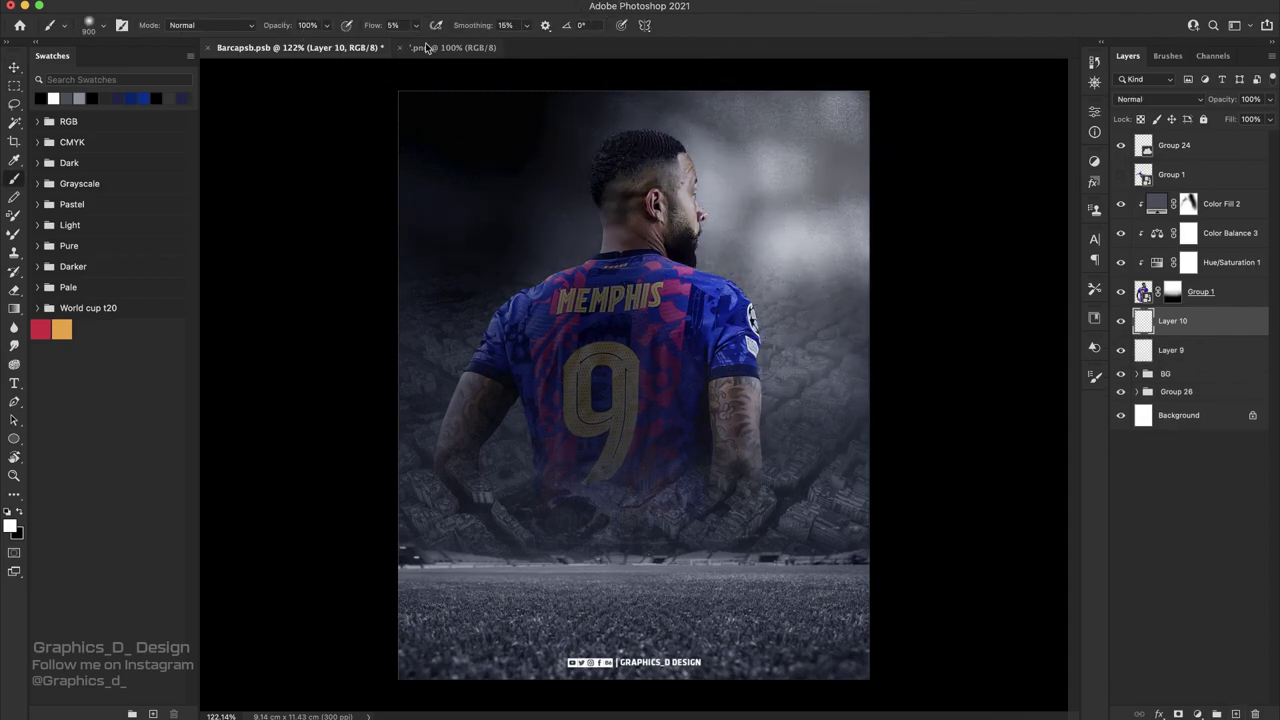
drag(378, 32, 400, 32)
mouse_move(757, 114)
mouse_down()
mouse_move(857, 229)
mouse_move(1171, 229)
mouse_up()
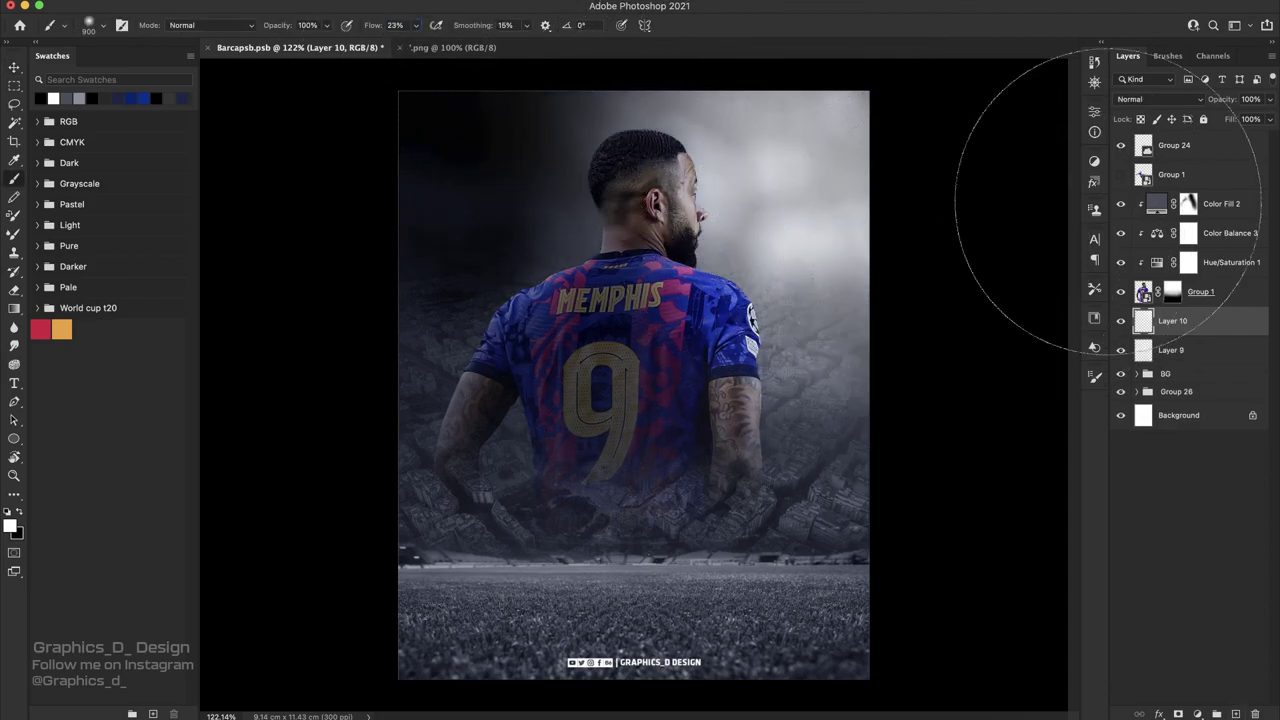
click(1158, 99)
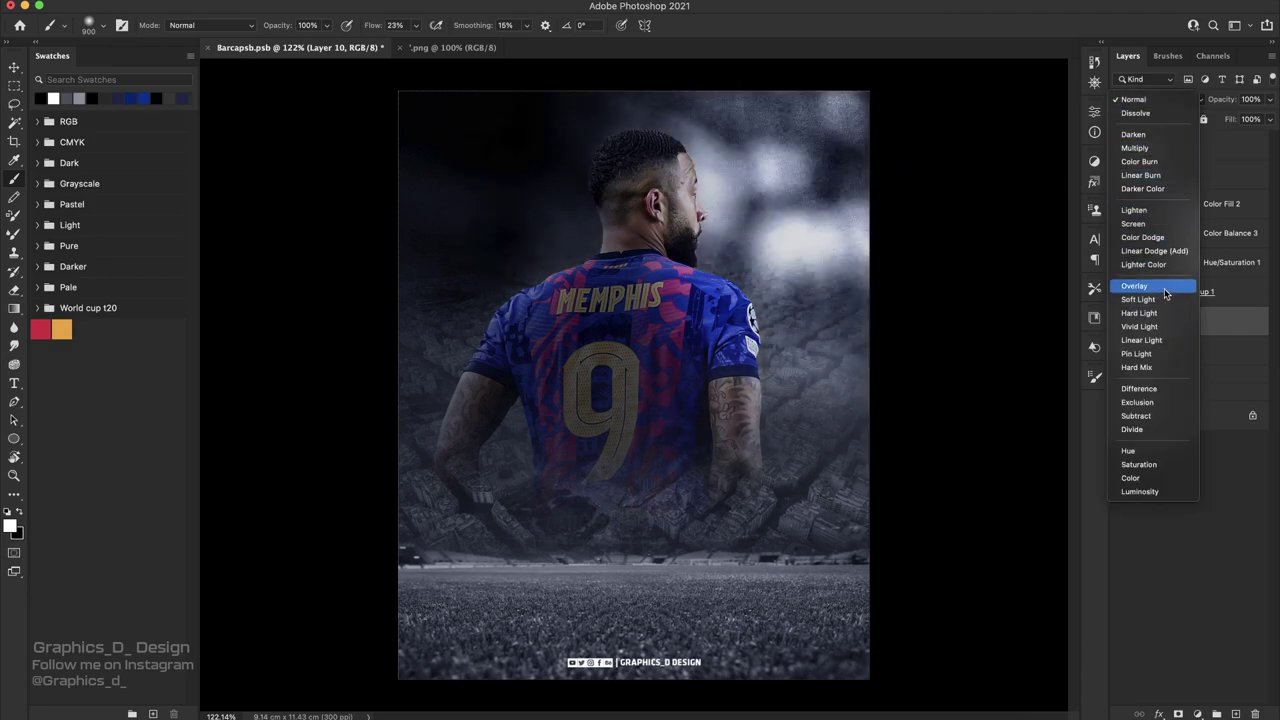
click(1140, 283)
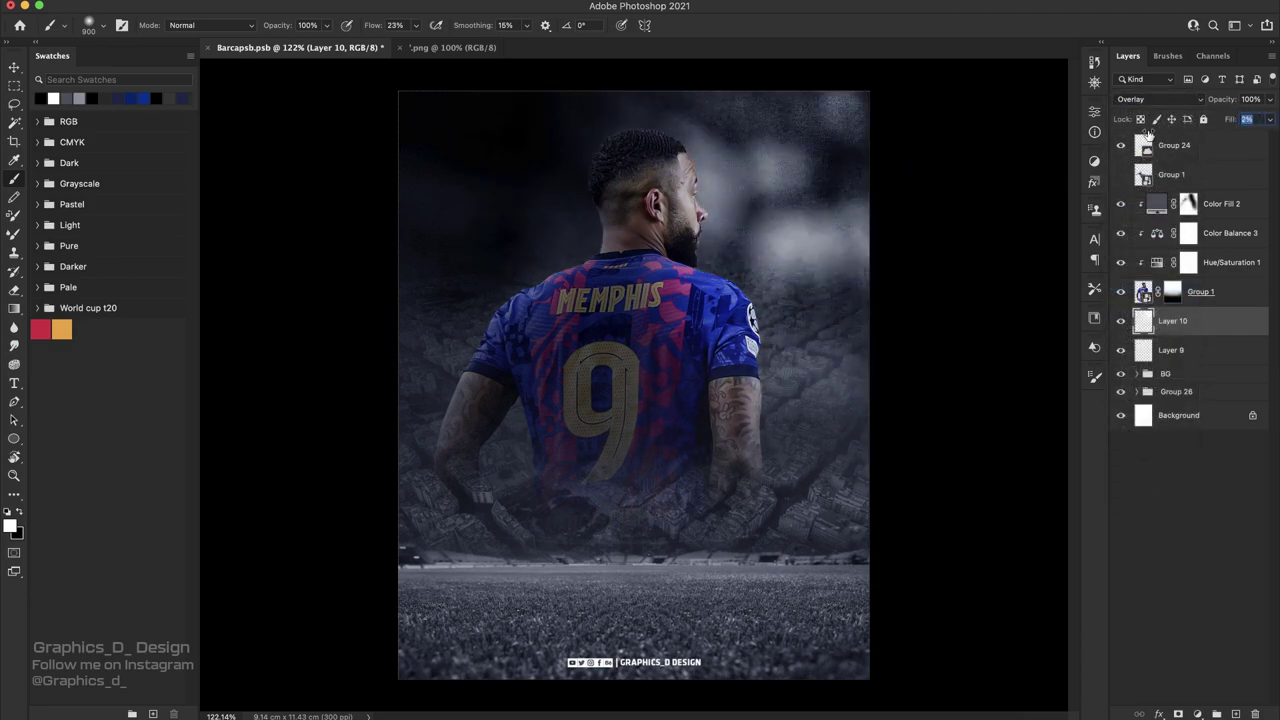
drag(1138, 130, 1150, 137)
text(20)
key(r)
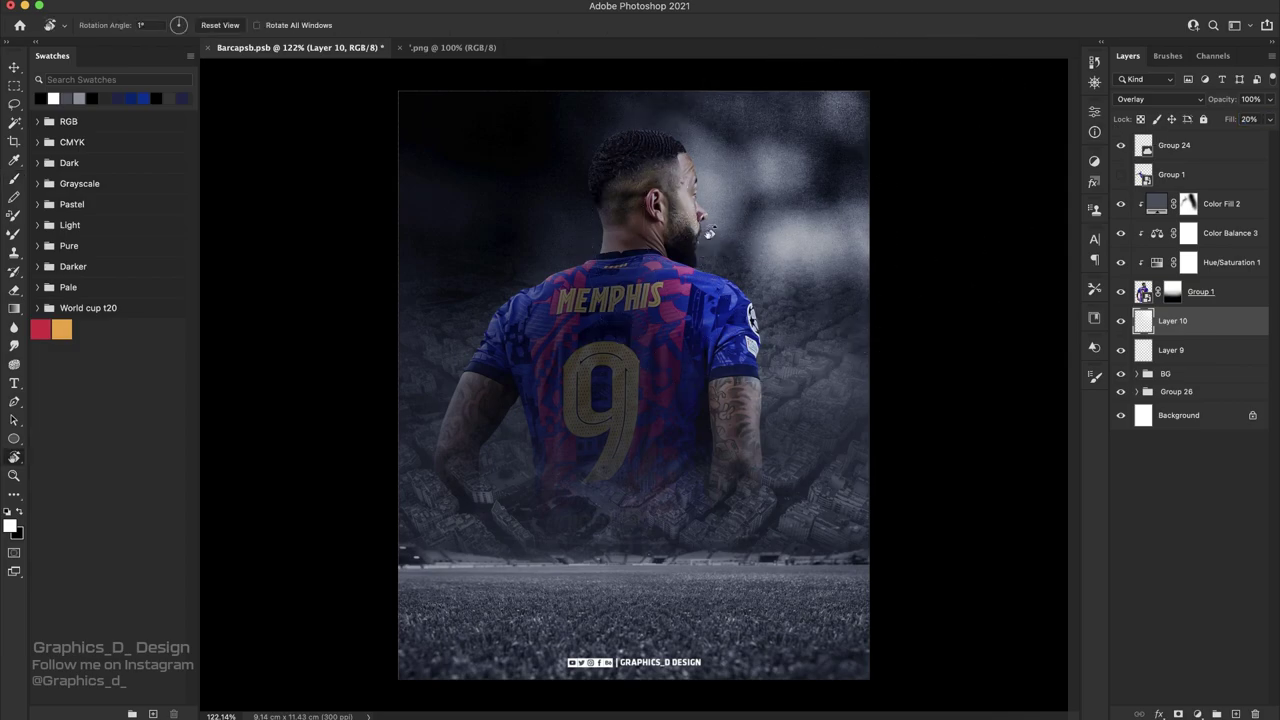
- Inspect the haze in a rotated view, save, and show the kicking player group
mouse_move(653, 331)
mouse_down()
mouse_move(710, 378)
mouse_move(660, 297)
mouse_up()
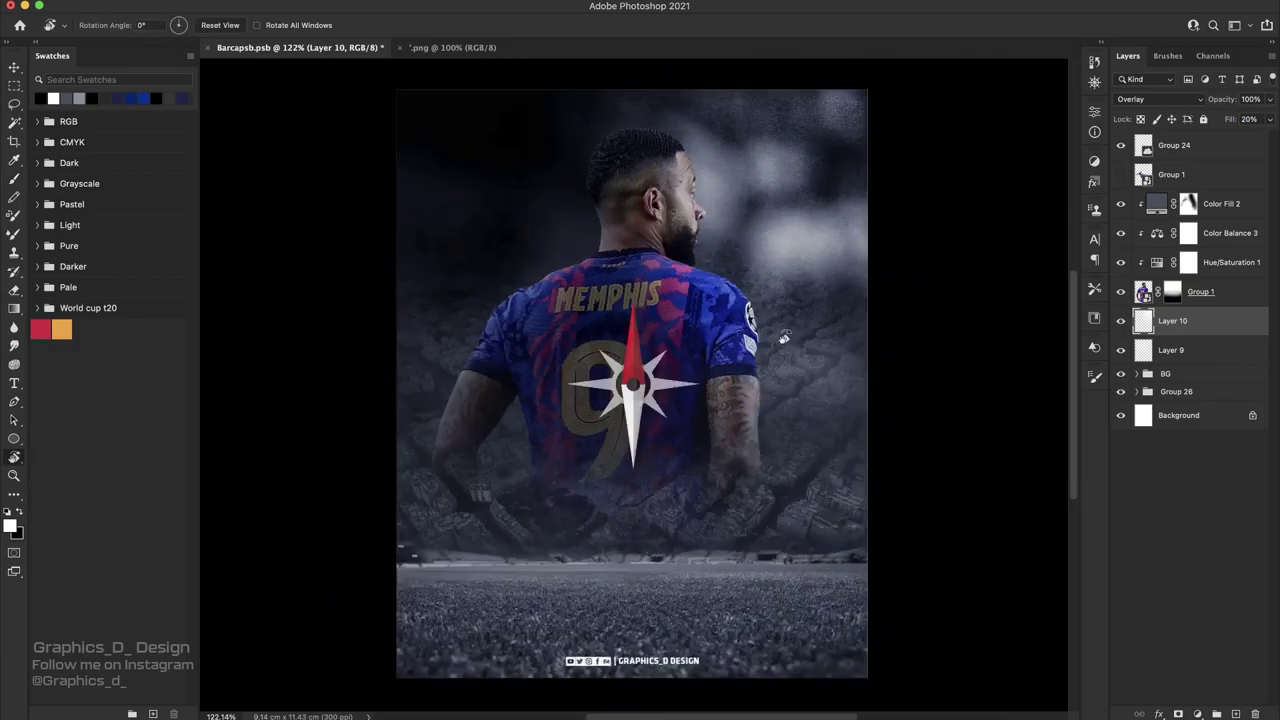
drag(660, 297, 796, 231)
key(ctrl+s)
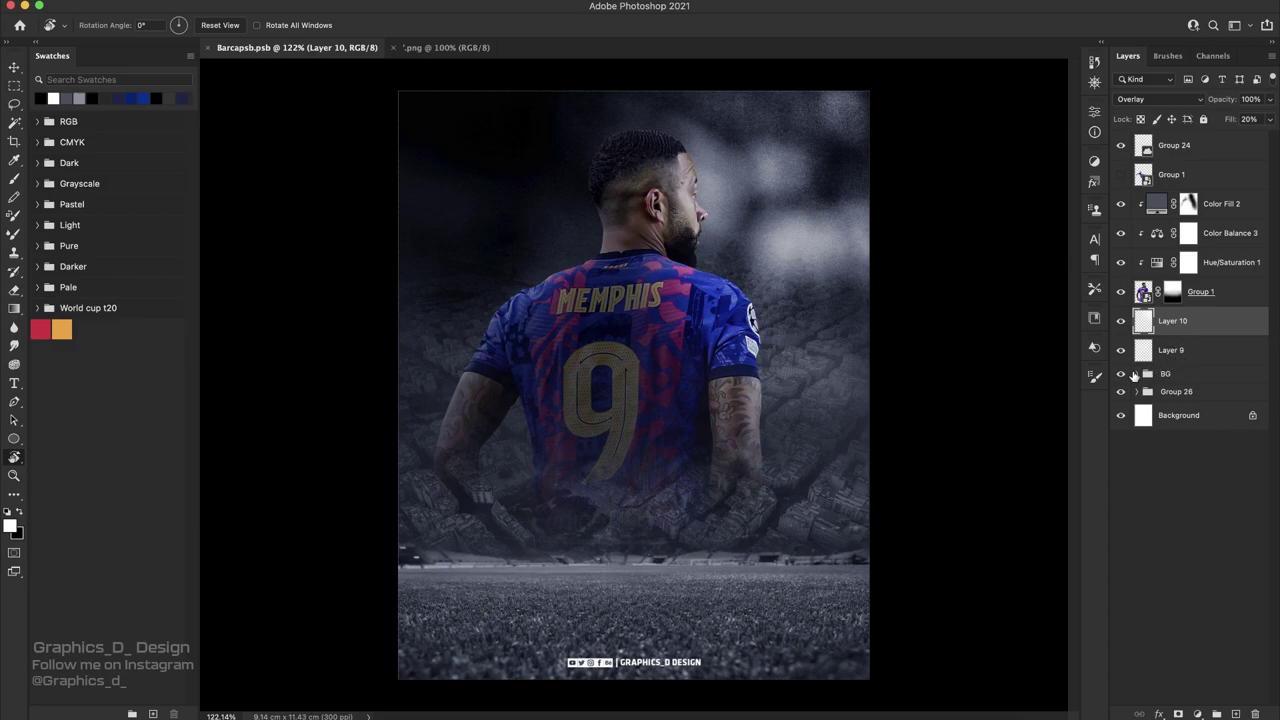
click(1121, 176)
- Add a clipped Hue/Saturation at Saturation -23 to the kicking player's Group 1
click(1121, 176)
click(1175, 175)
click(1197, 714)
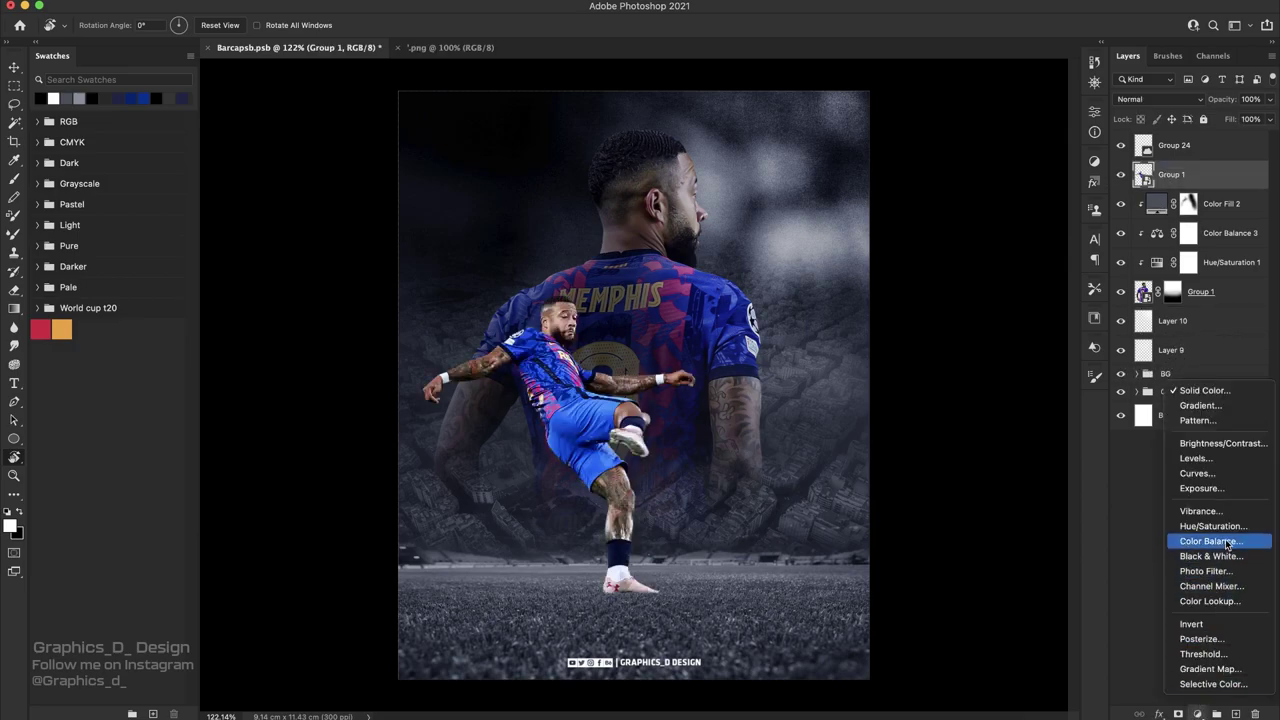
click(1229, 527)
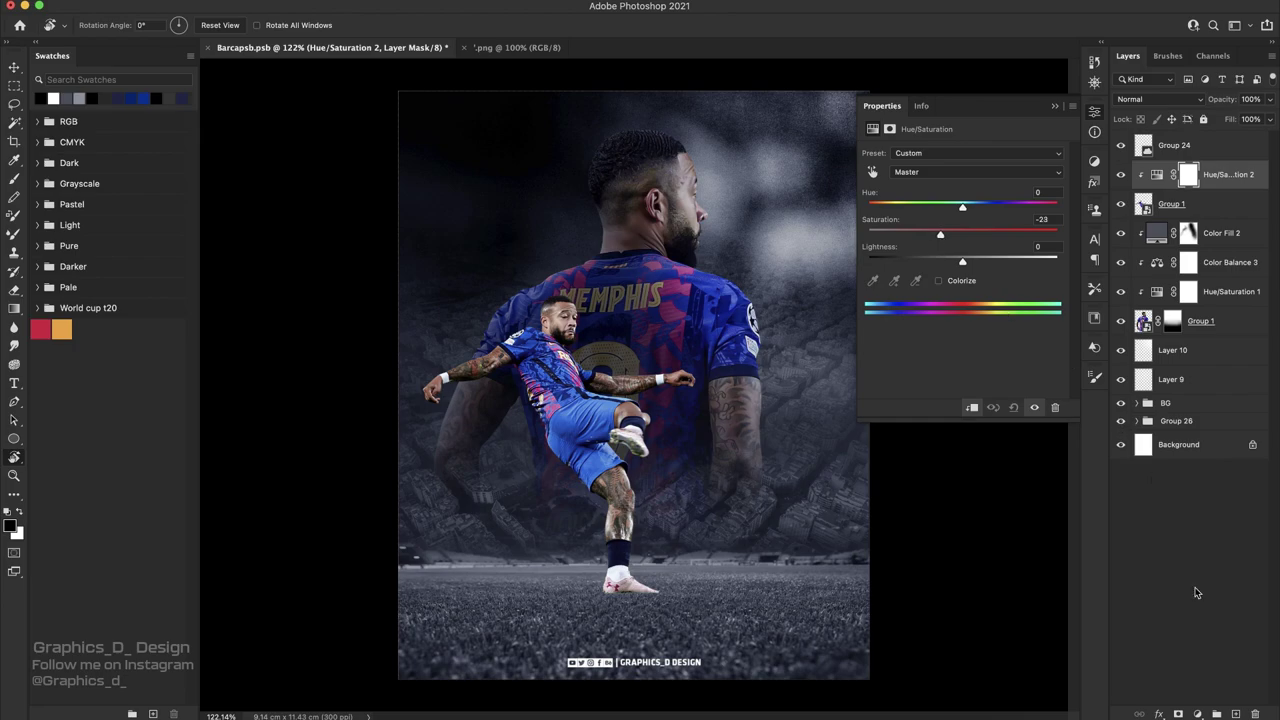
- Try a Levels adjustment with lowered output whites on the player, then discard it
click(1197, 714)
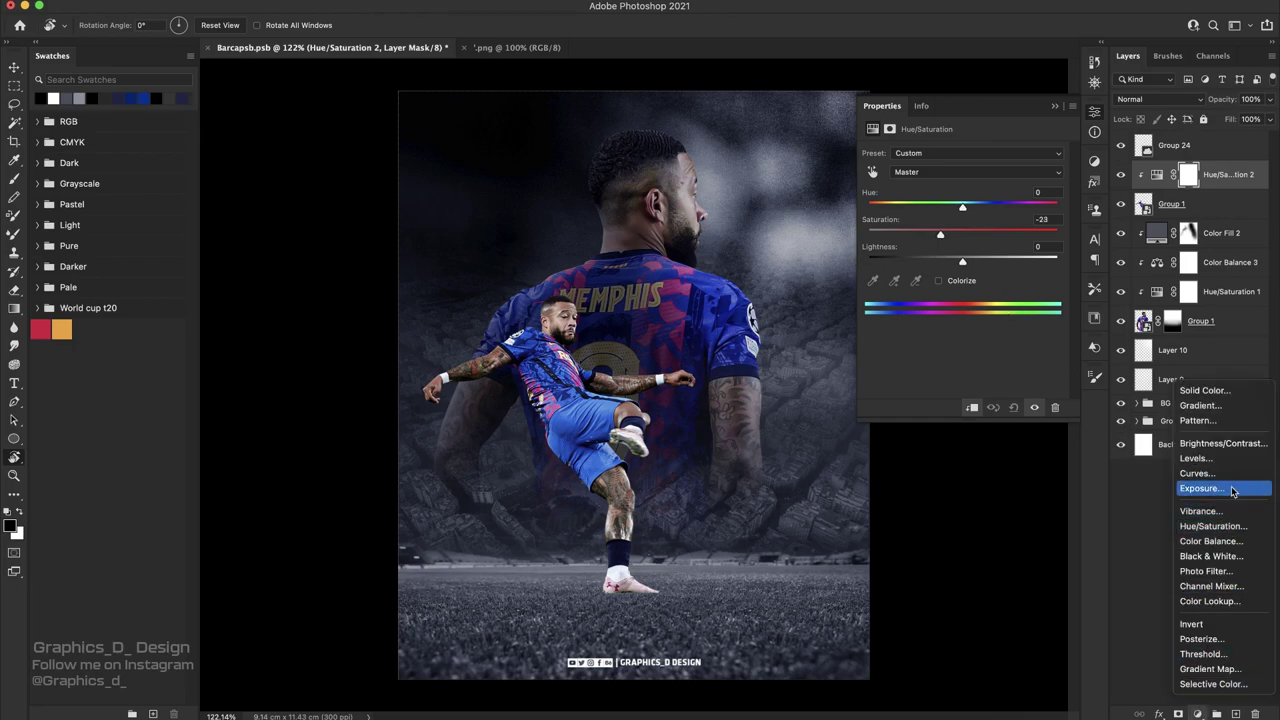
click(1196, 458)
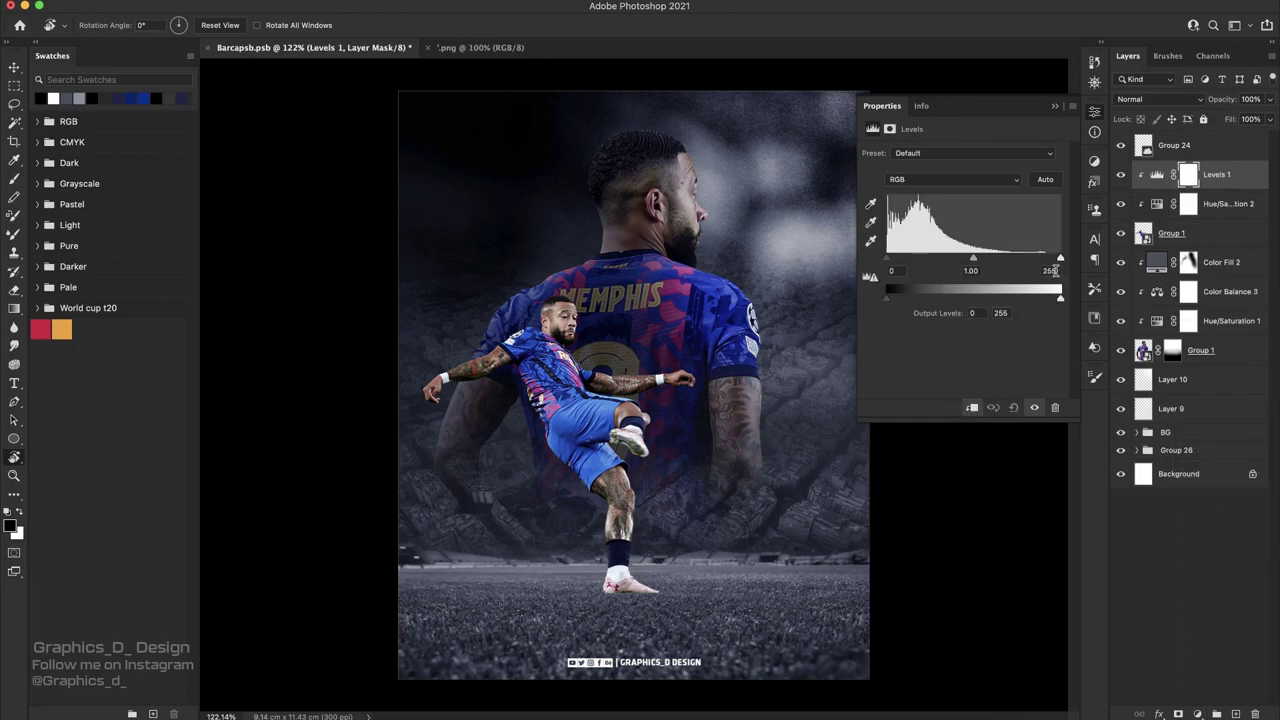
drag(1060, 298, 962, 300)
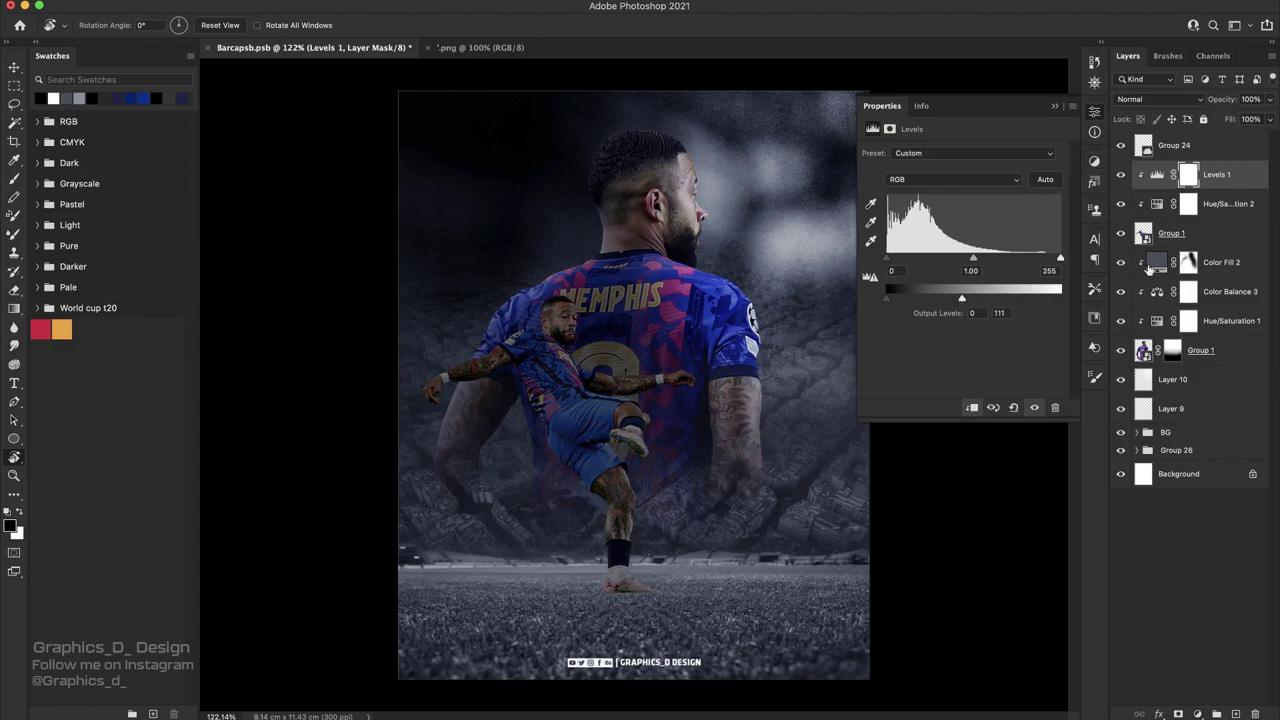
click(1255, 714)
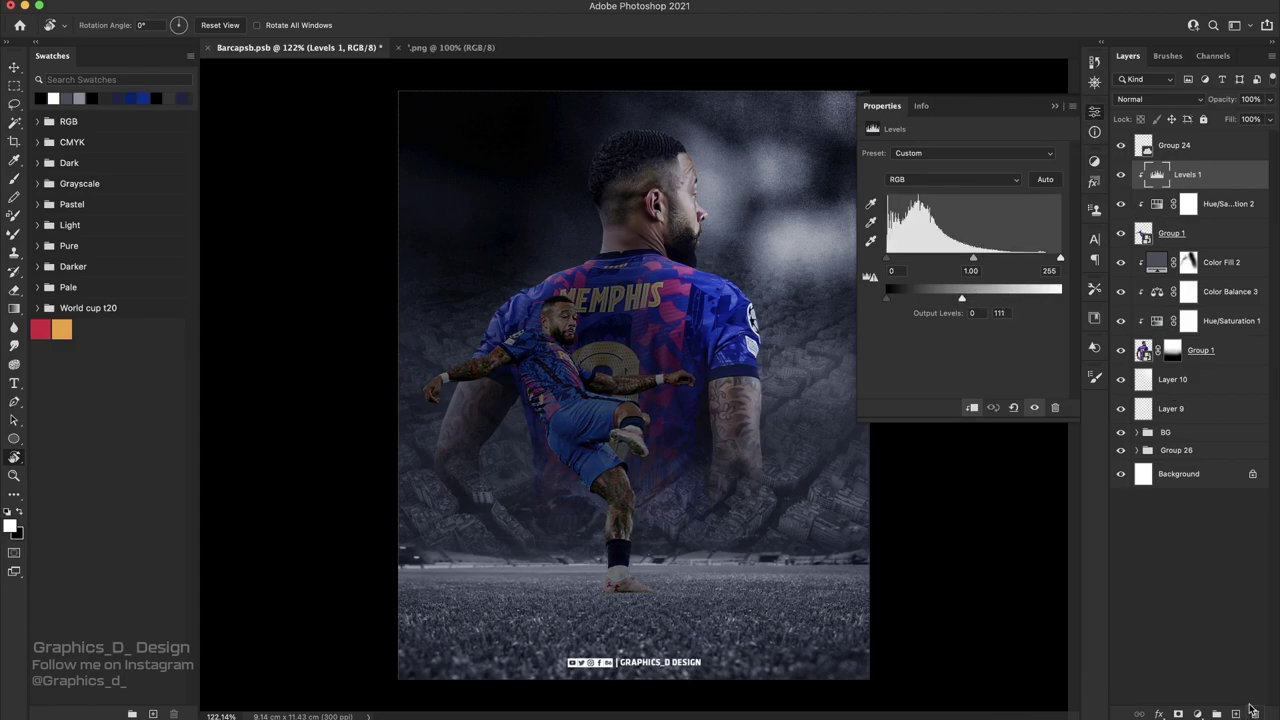
- Duplicate Color Balance 3 (-13, -7, +25) onto the kicking player
click(1238, 245)
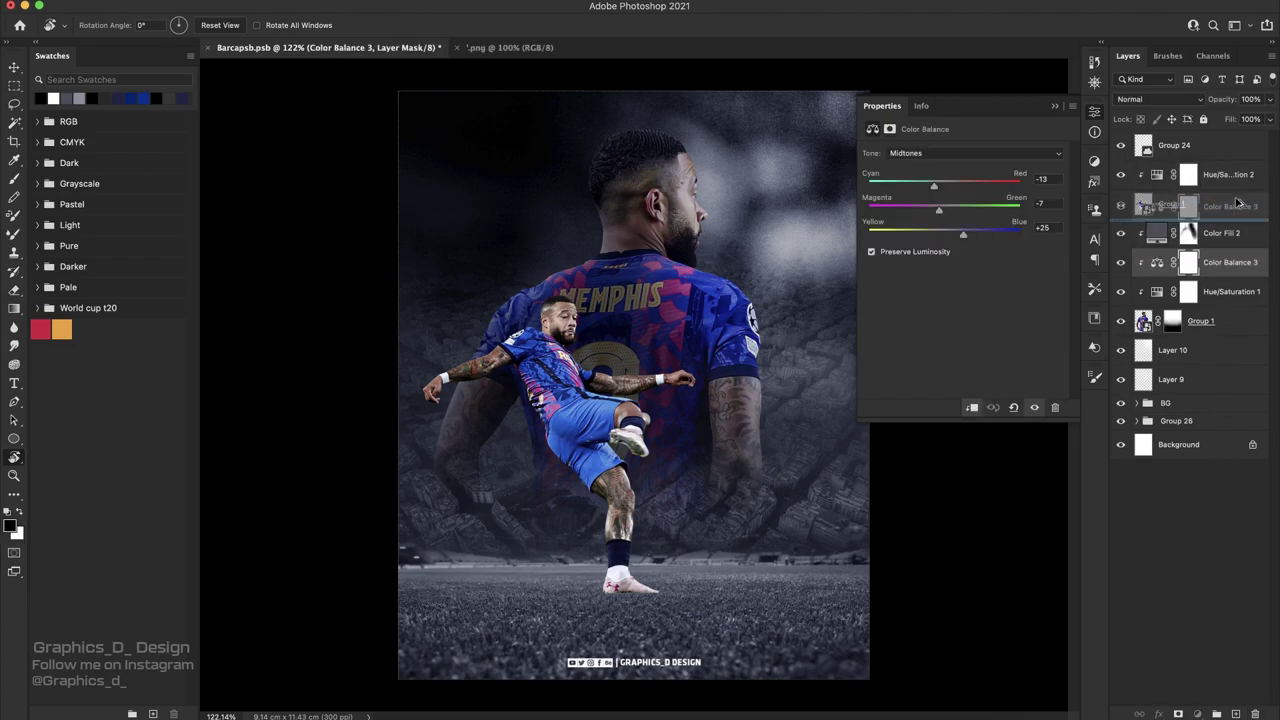
drag(1236, 263, 1230, 164)
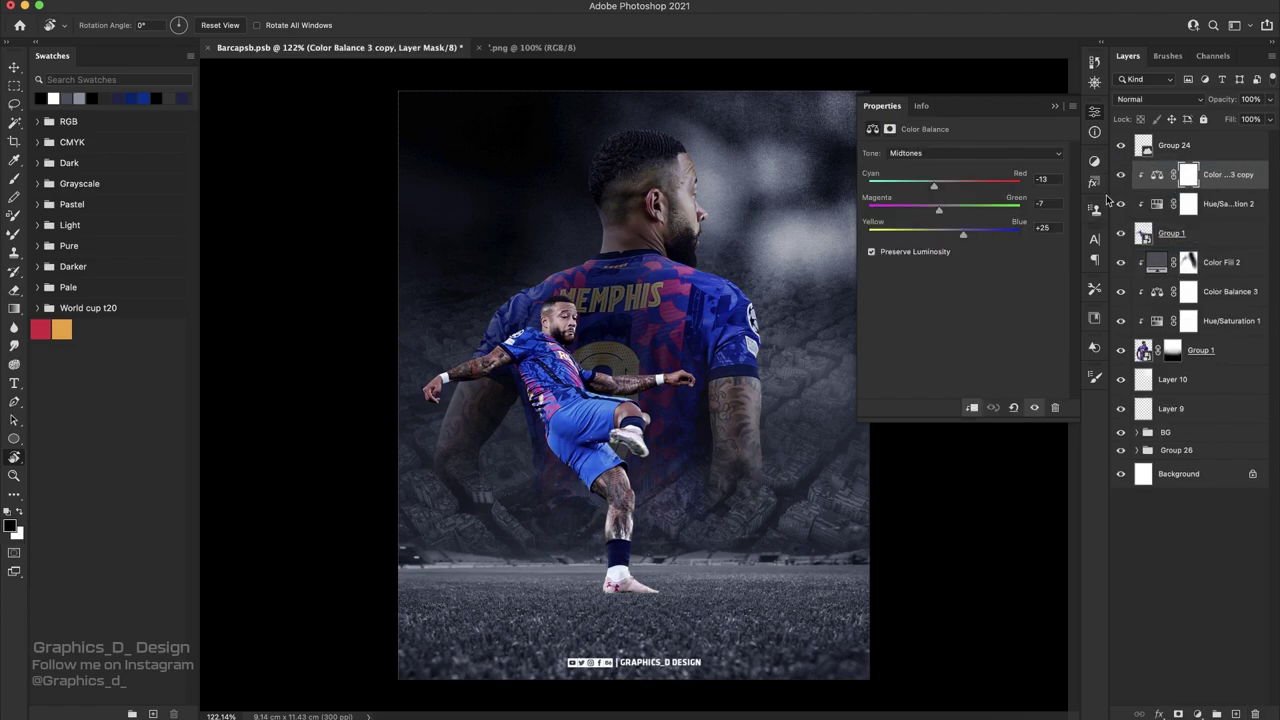
click(1238, 264)
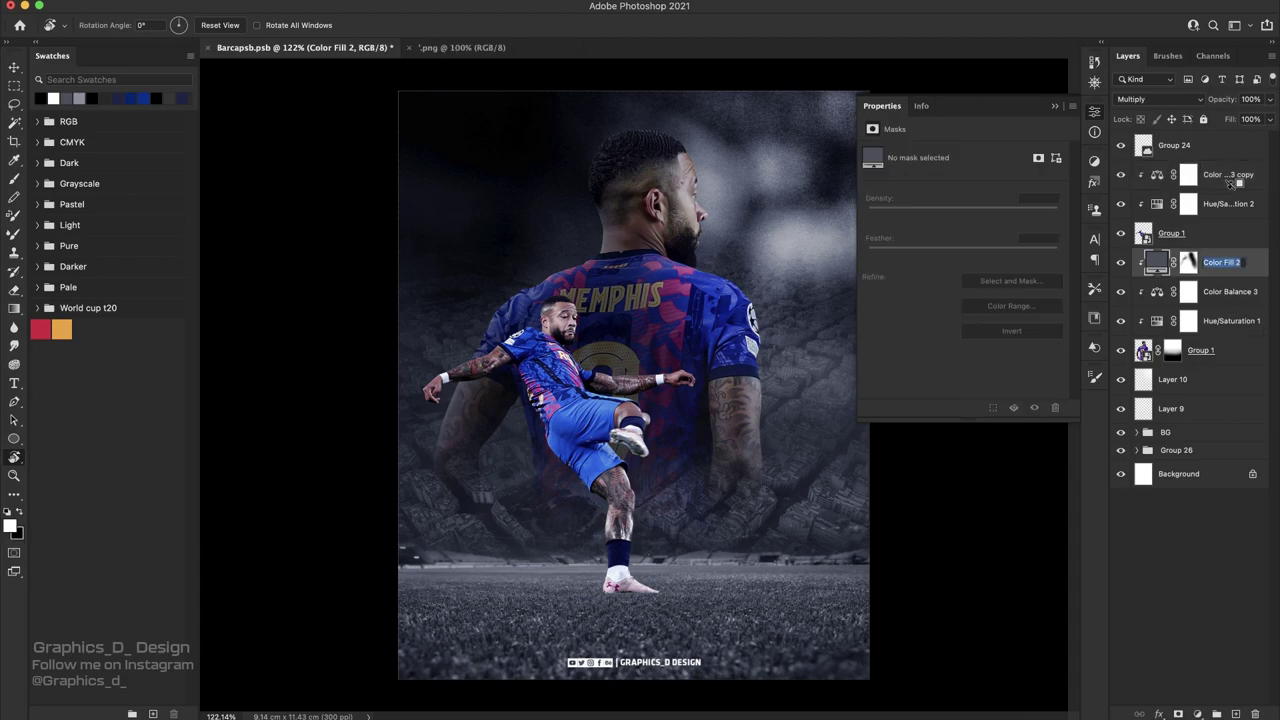
- Clip a Multiply Color Fill 2 copy onto the kicking player and move Color Fill 2 below Color Balance 3
double_click(1255, 261)
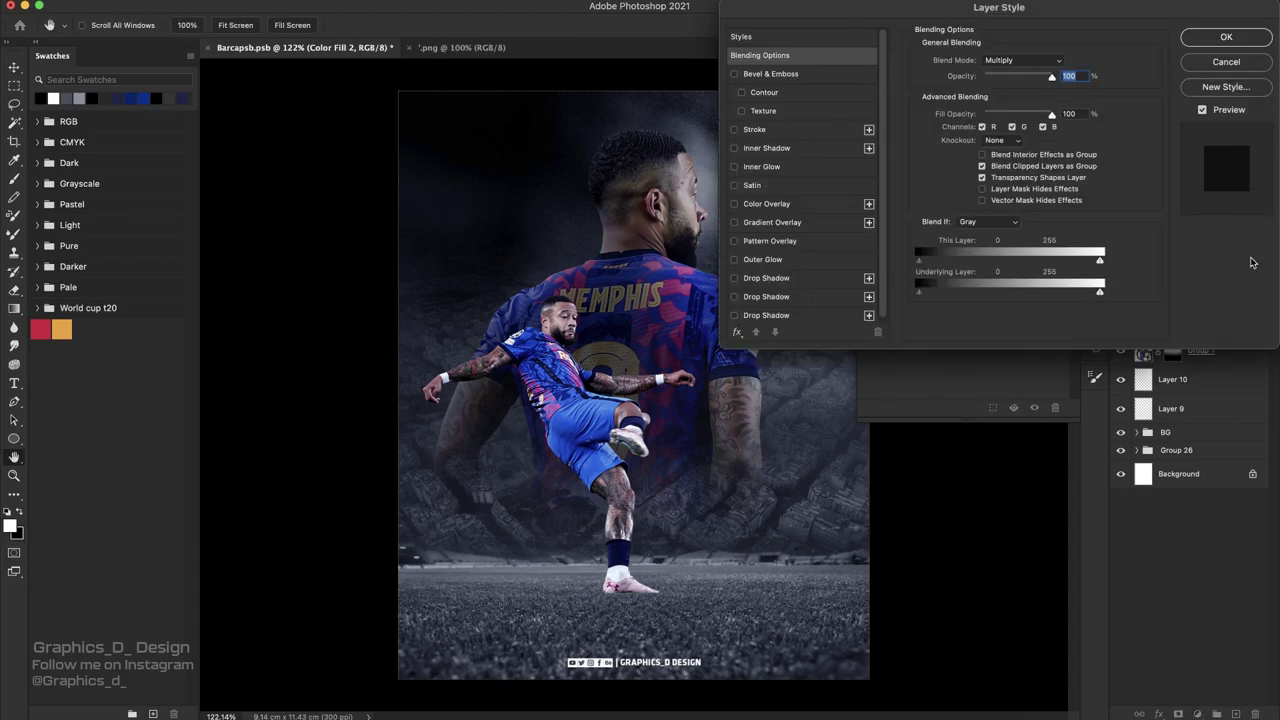
click(1246, 65)
drag(1248, 263, 1237, 188)
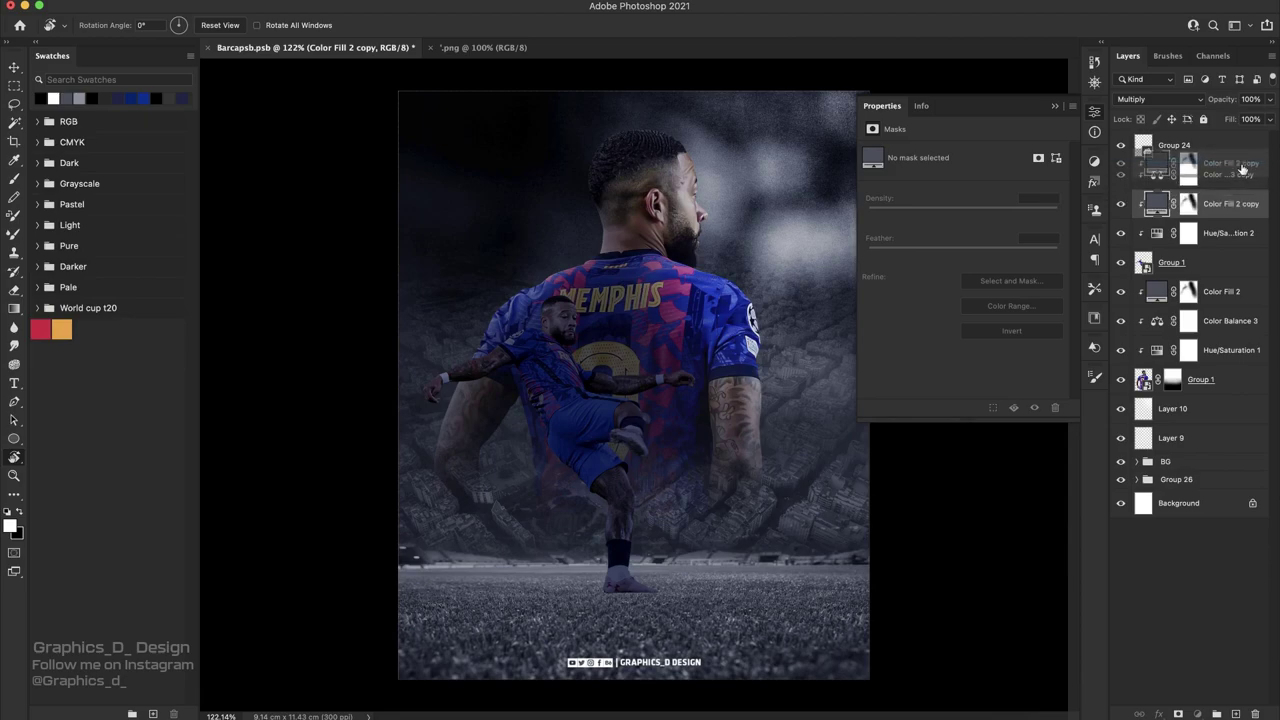
mouse_move(1240, 199)
mouse_down()
mouse_move(1204, 189)
mouse_move(1231, 220)
mouse_up()
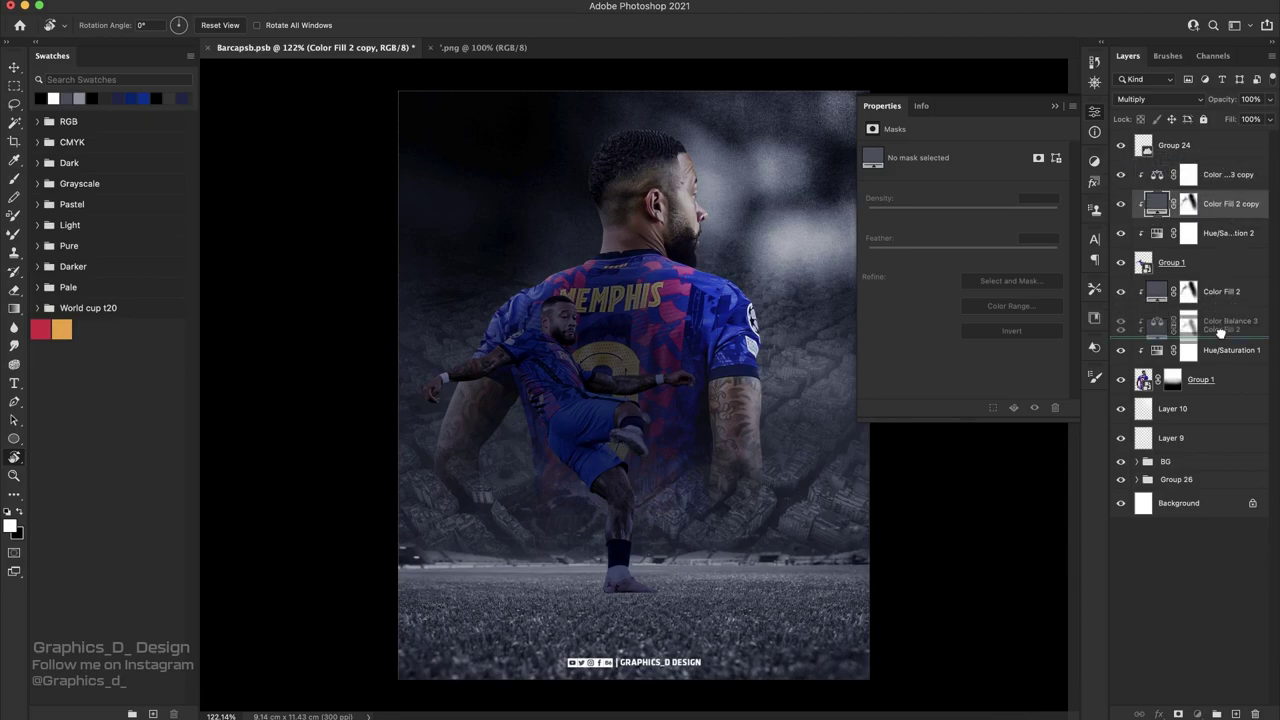
drag(1220, 291, 1210, 316)
- Target the Color Fill 2 copy's mask, save the document, and turn the view to inspect
click(1192, 206)
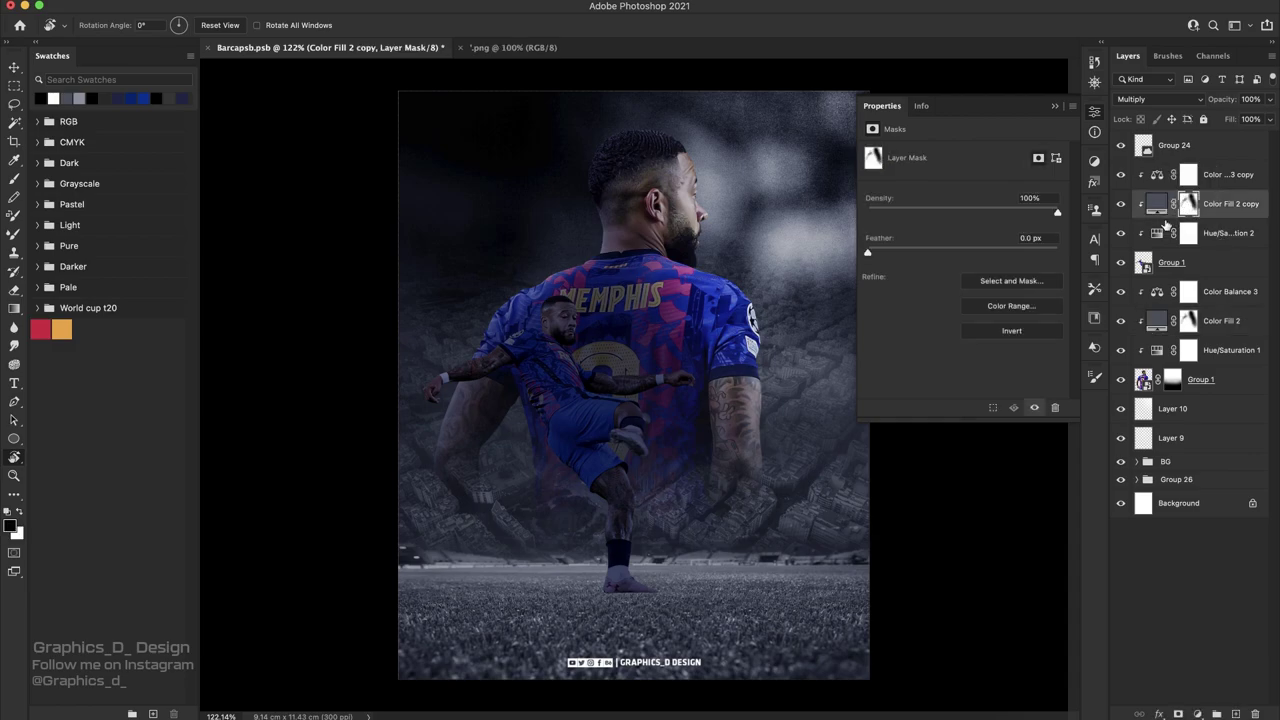
key(ctrl+s)
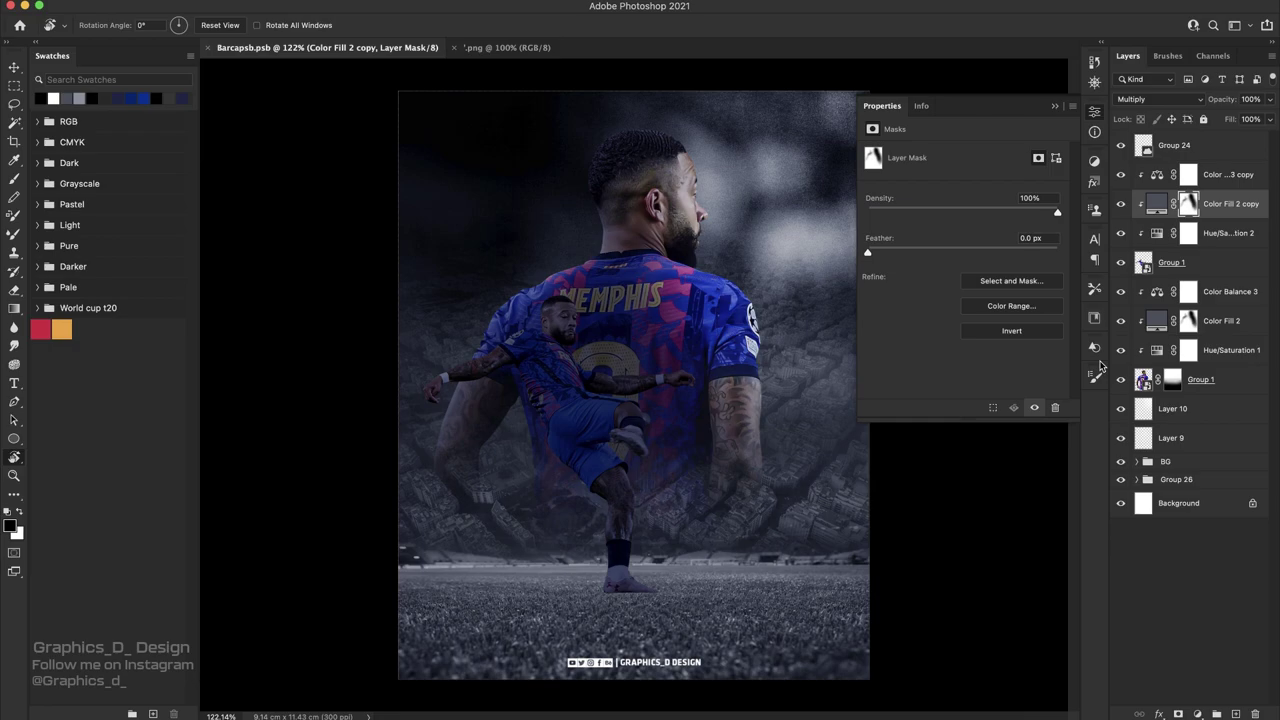
click(1054, 107)
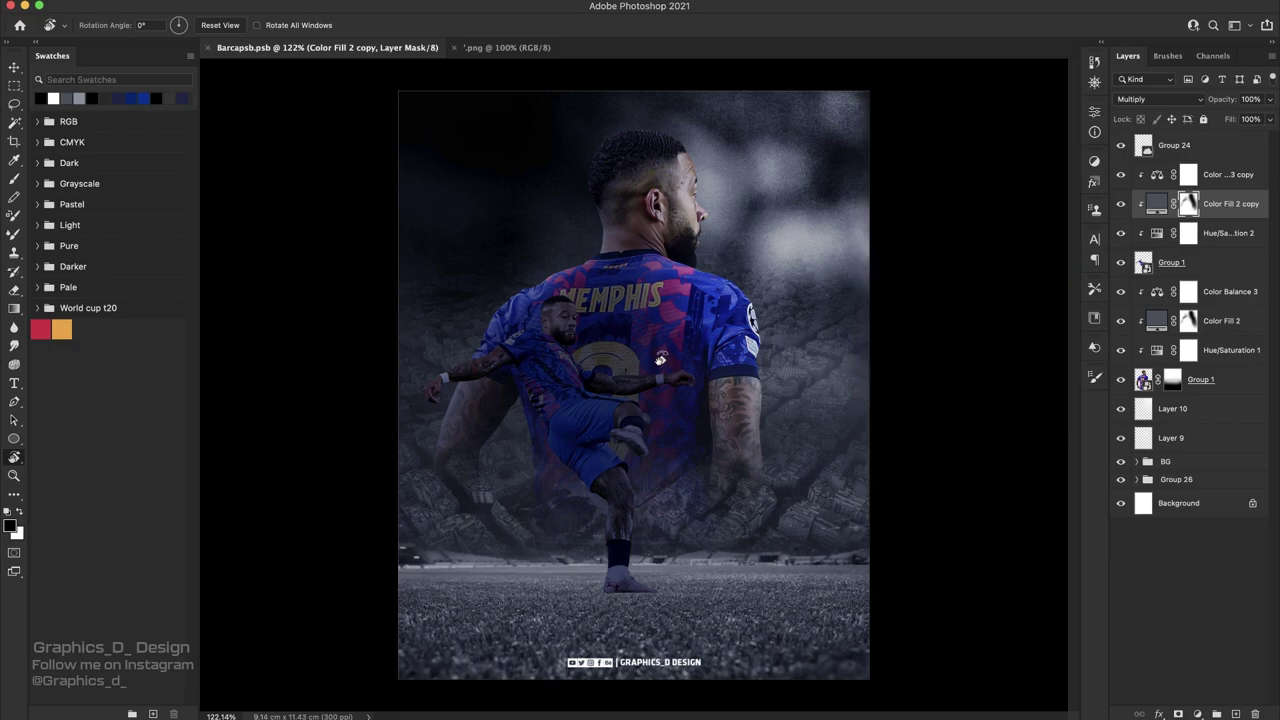
mouse_move(652, 318)
mouse_down()
mouse_move(588, 390)
mouse_move(633, 313)
mouse_up()
right_click(1186, 204)
- Fill the Color Fill 2 copy mask black and set up a soft white brush
click(1110, 232)
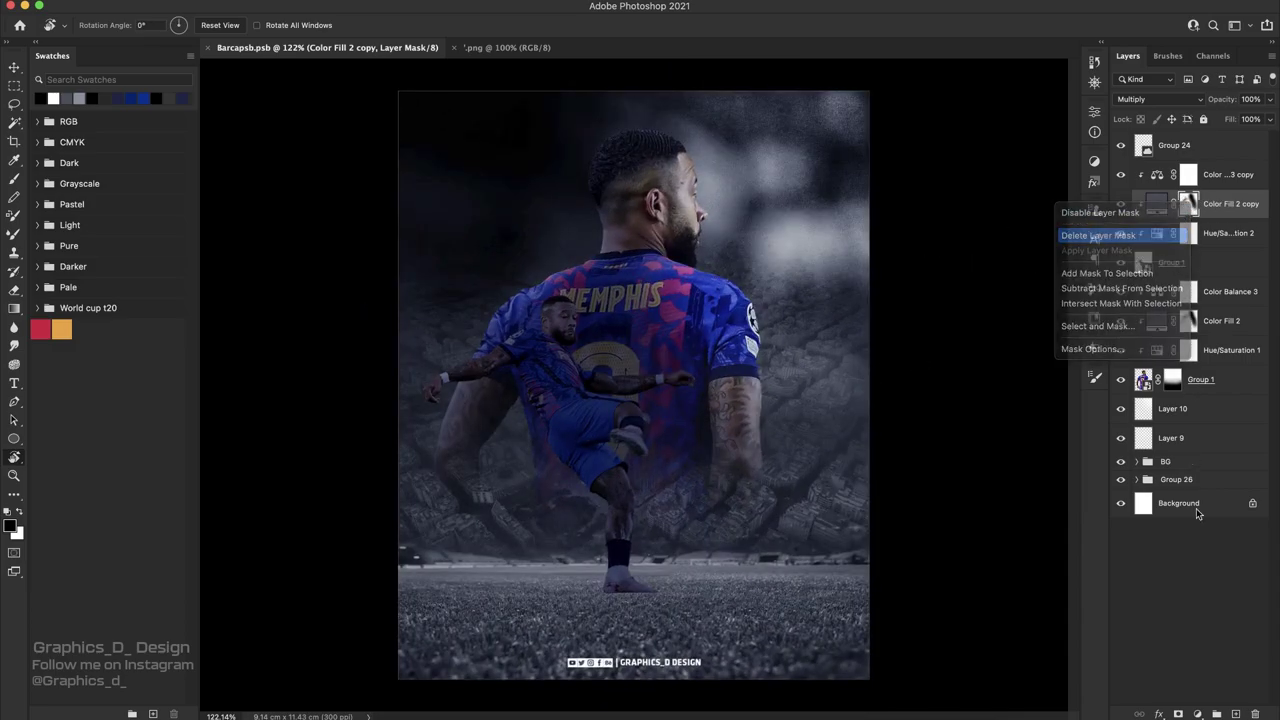
key(b)
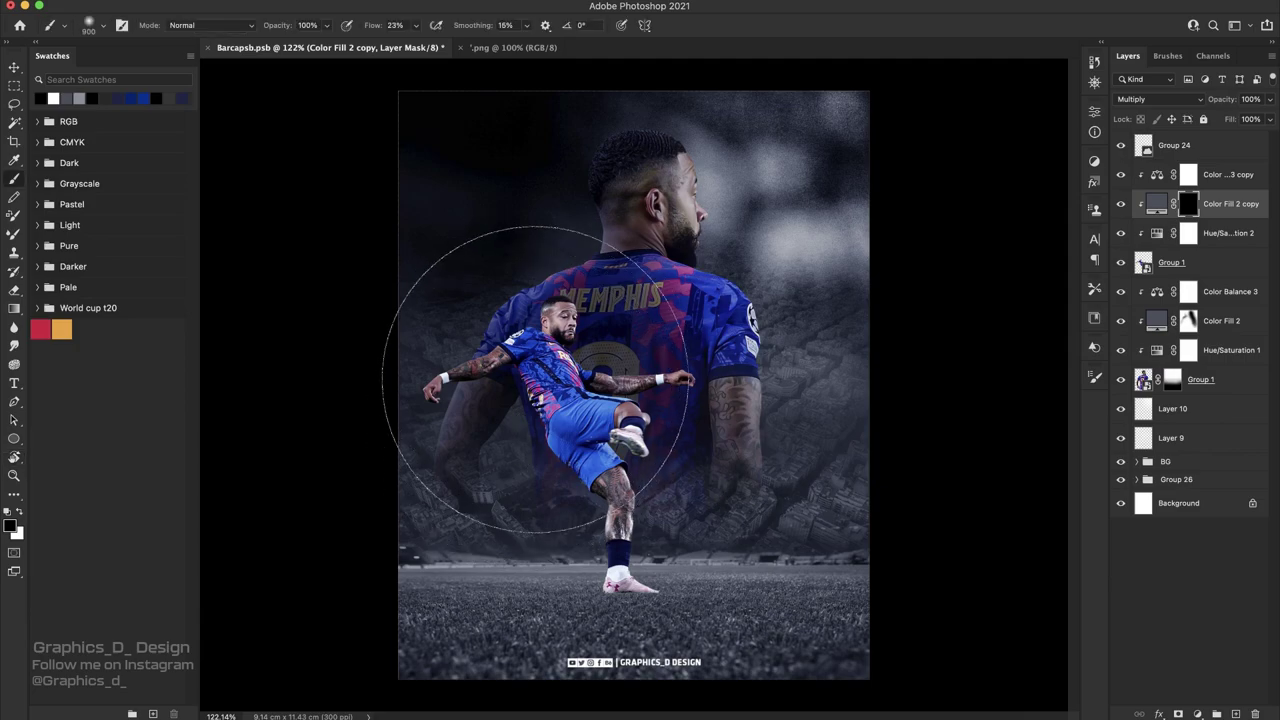
right_click(550, 370)
key(Return)
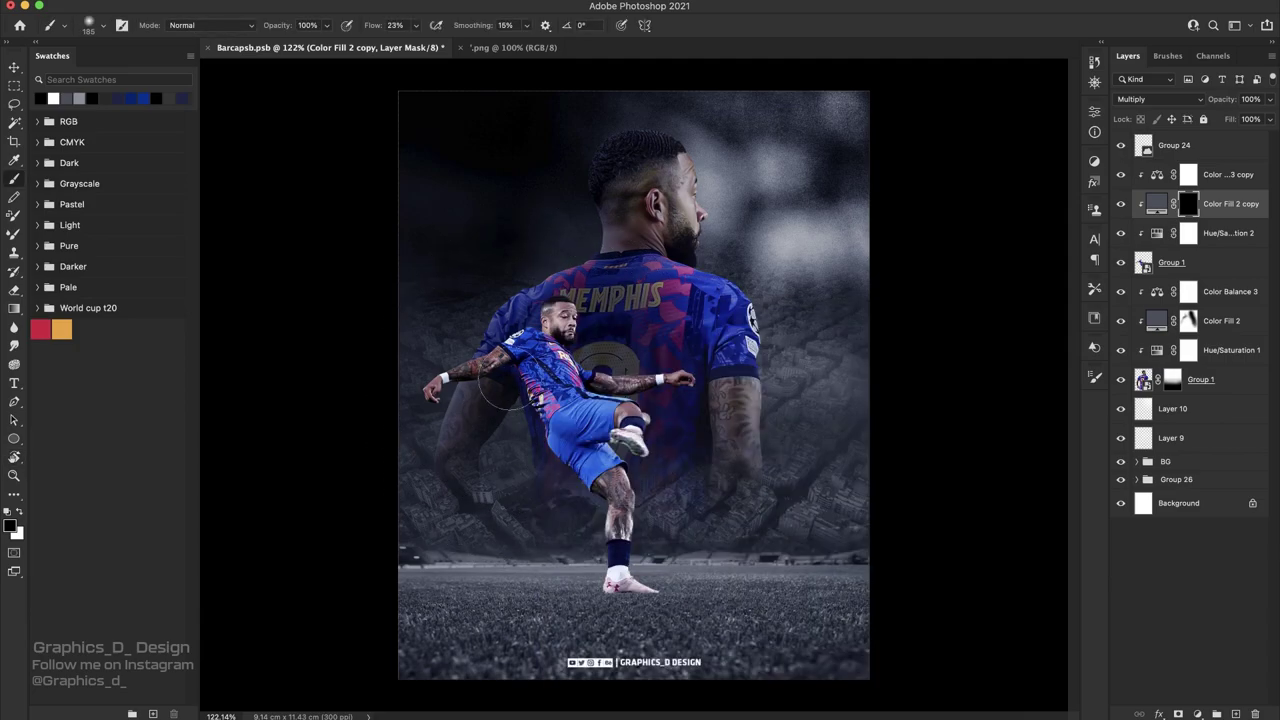
key(x)
- Paint white into the mask over the player's legs to bring back the darkening tint
mouse_move(567, 458)
mouse_down()
mouse_move(590, 480)
mouse_move(615, 570)
mouse_move(550, 430)
mouse_move(457, 400)
mouse_move(542, 437)
mouse_move(585, 380)
mouse_move(615, 560)
mouse_move(598, 602)
mouse_move(536, 305)
mouse_up()
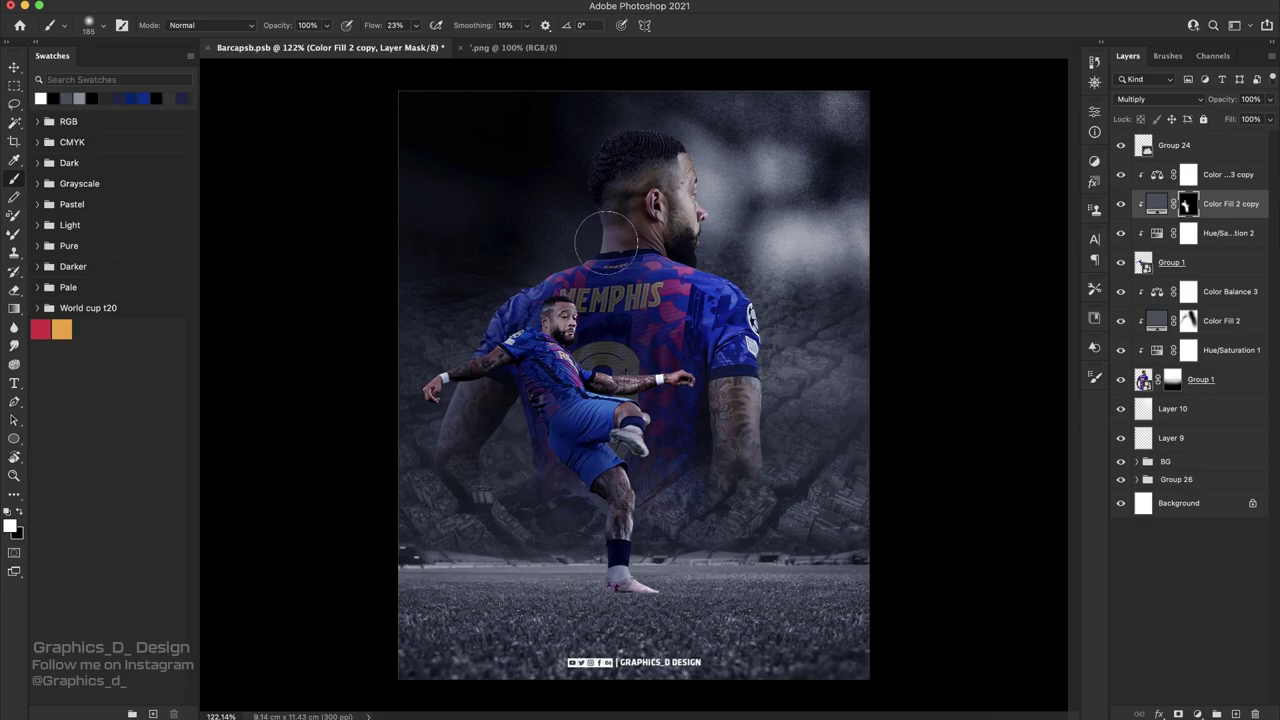
right_click(608, 264)
key(Return)
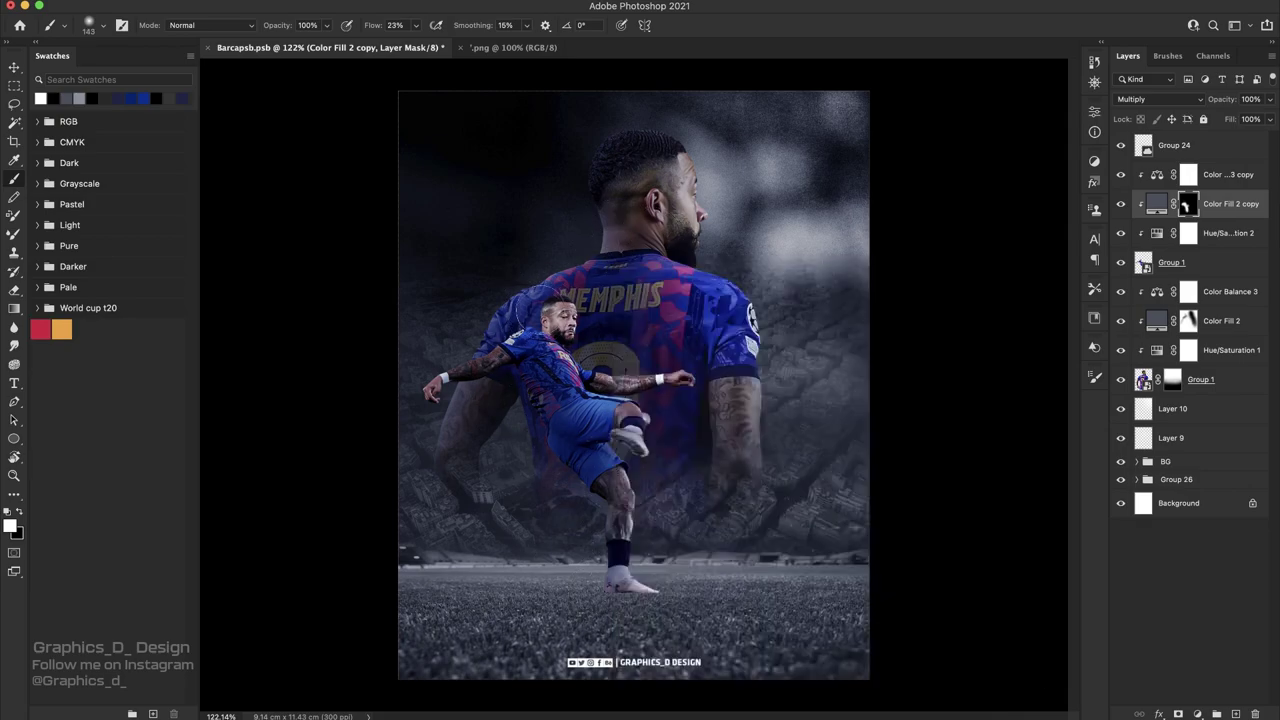
key(x)
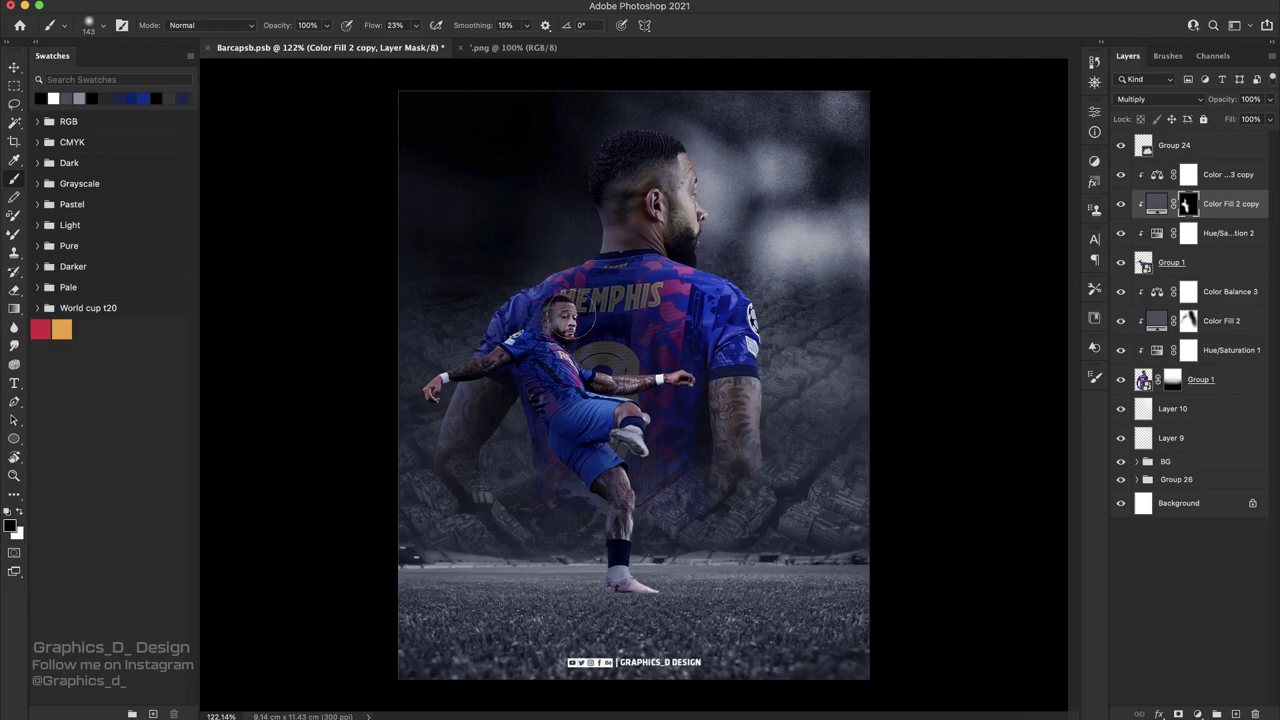
key(x)
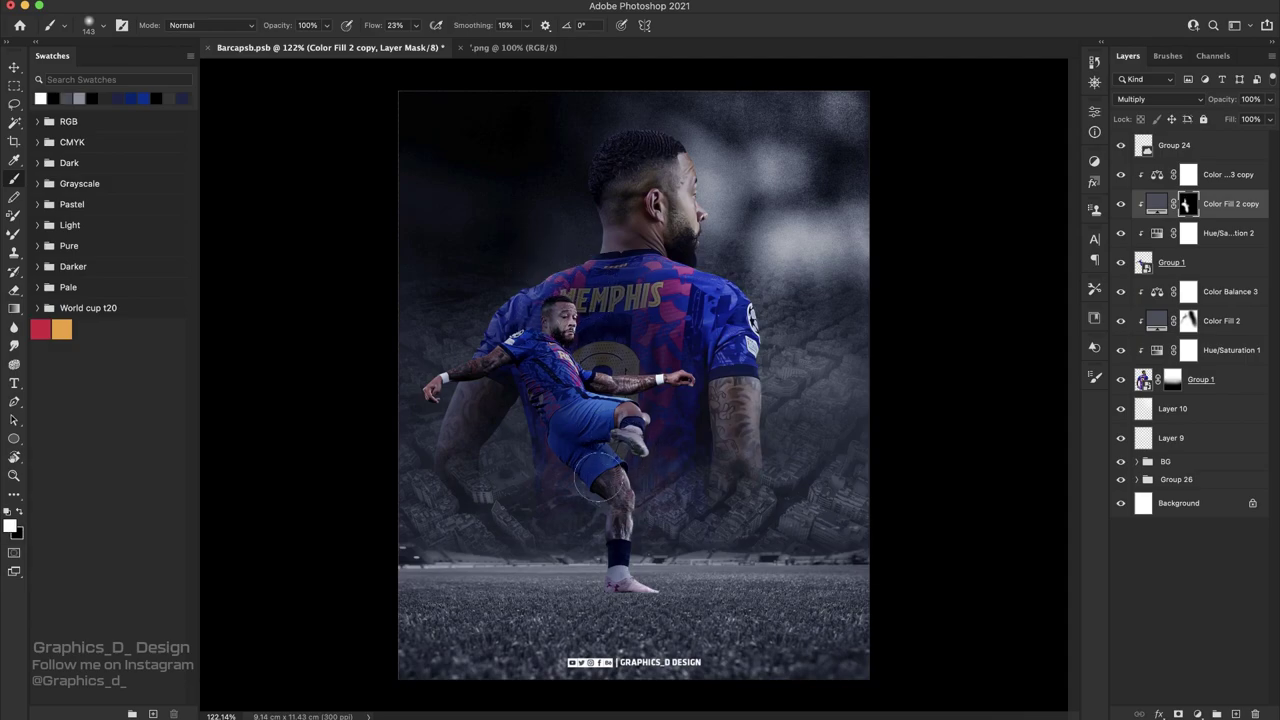
key(r)
mouse_move(645, 612)
mouse_down()
mouse_move(658, 408)
mouse_move(1030, 337)
mouse_up()
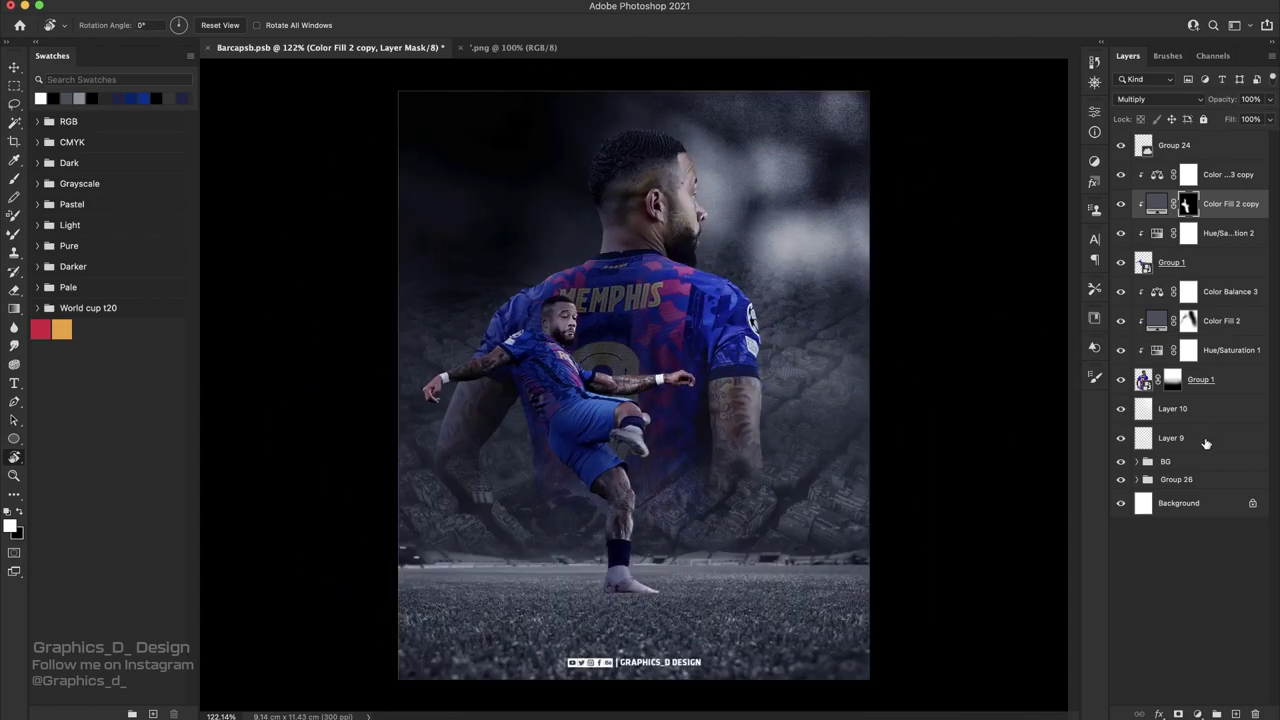
- Create a new empty Layer 11 above the BG group with the brush ready
key(h)
double_click(1210, 461)
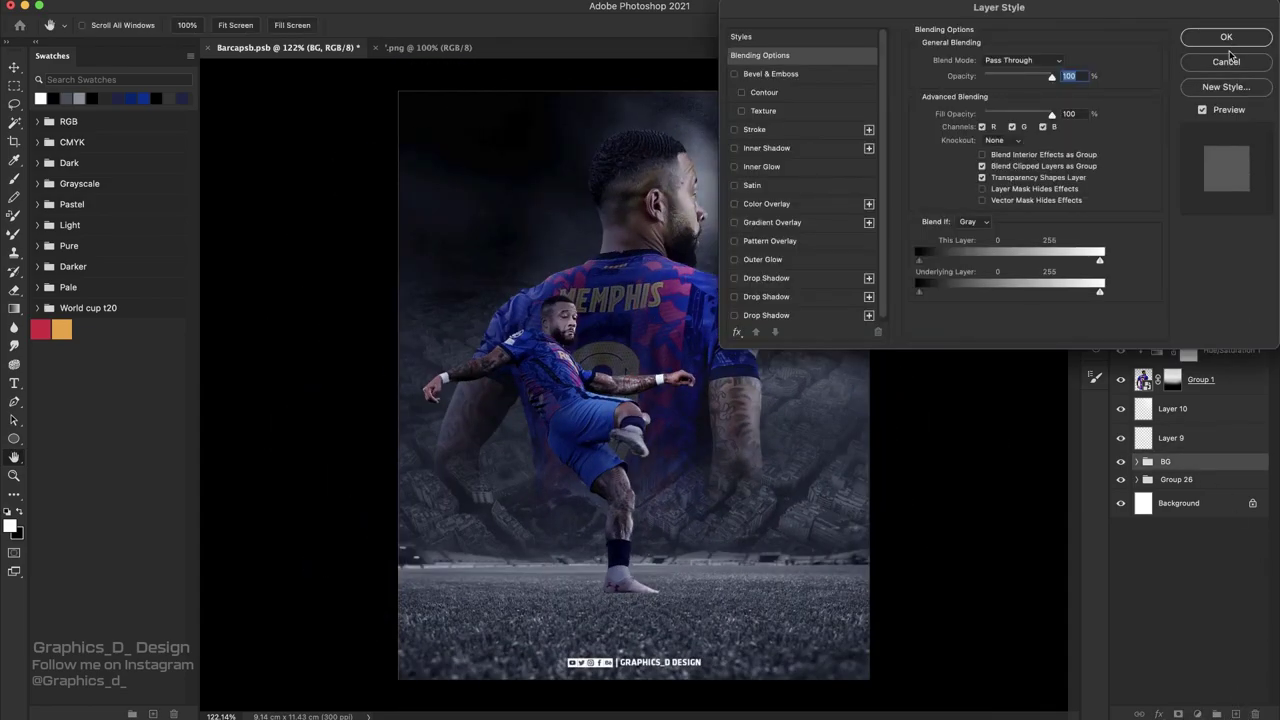
click(1226, 61)
click(1236, 713)
key(b)
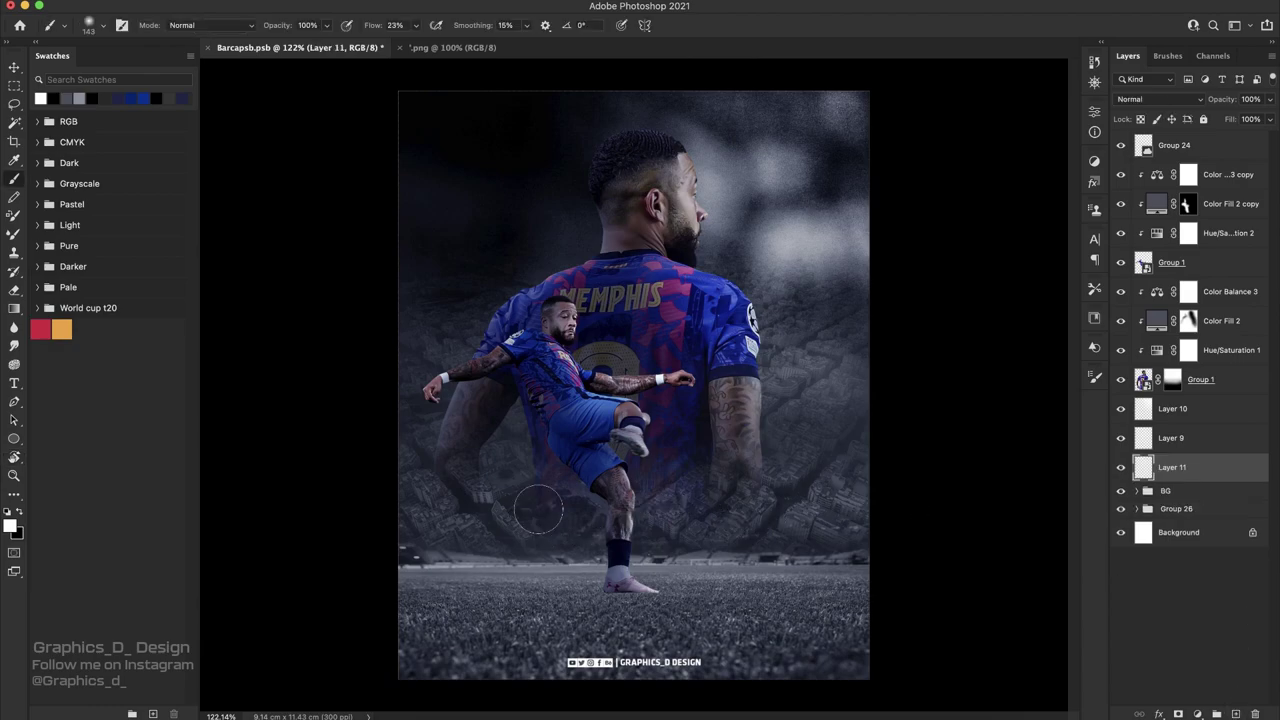
right_click(565, 450)
click(380, 615)
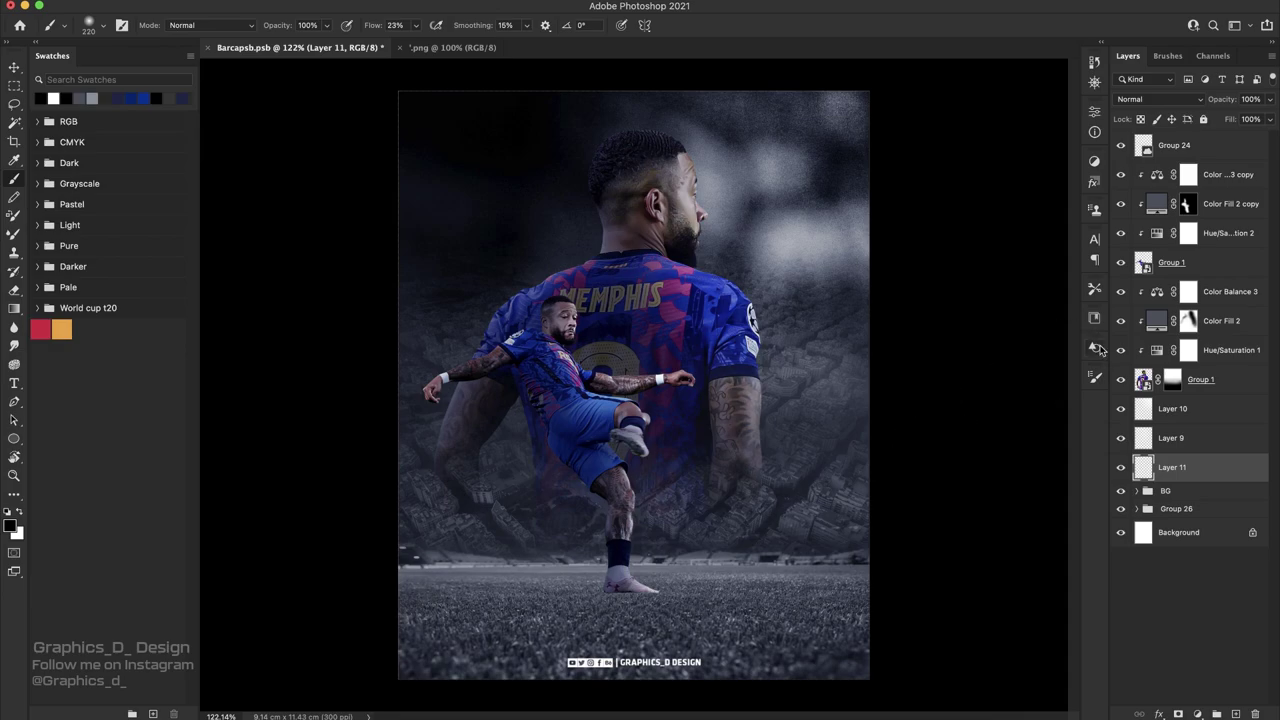
- Check the fill and foreground colours, then set Layer 11 to Multiply blending
double_click(1157, 322)
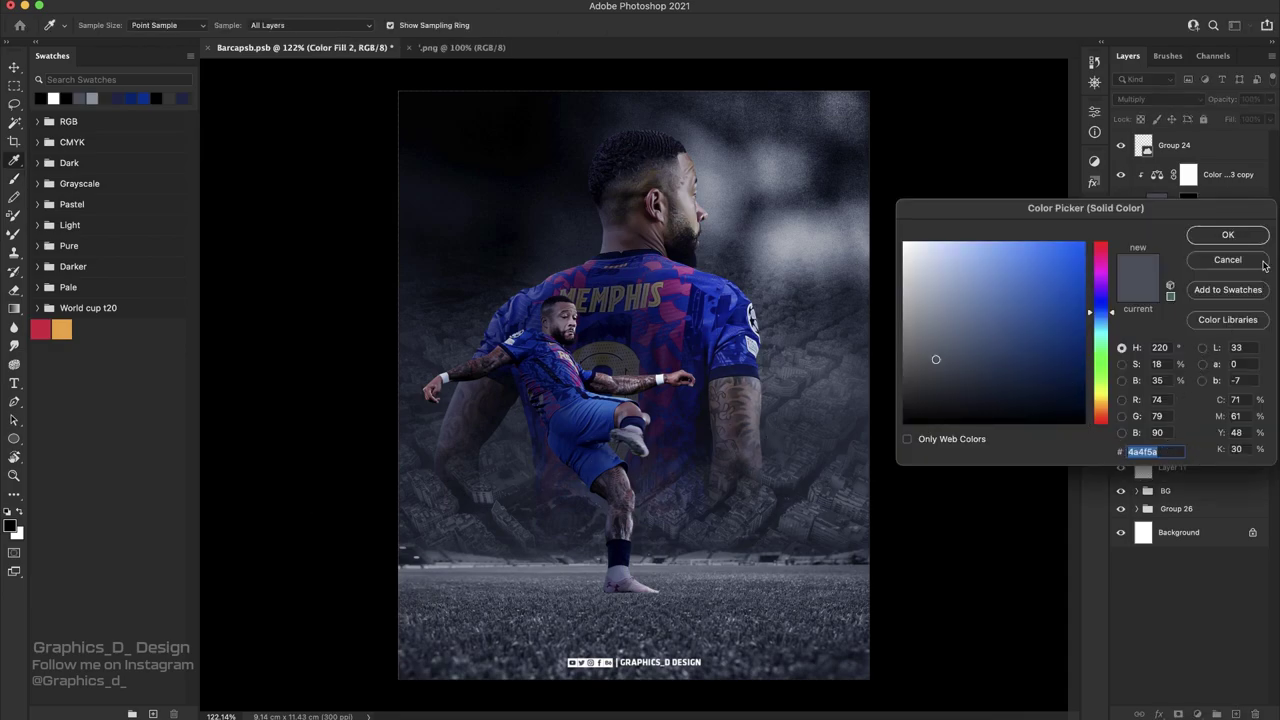
click(1234, 240)
click(13, 529)
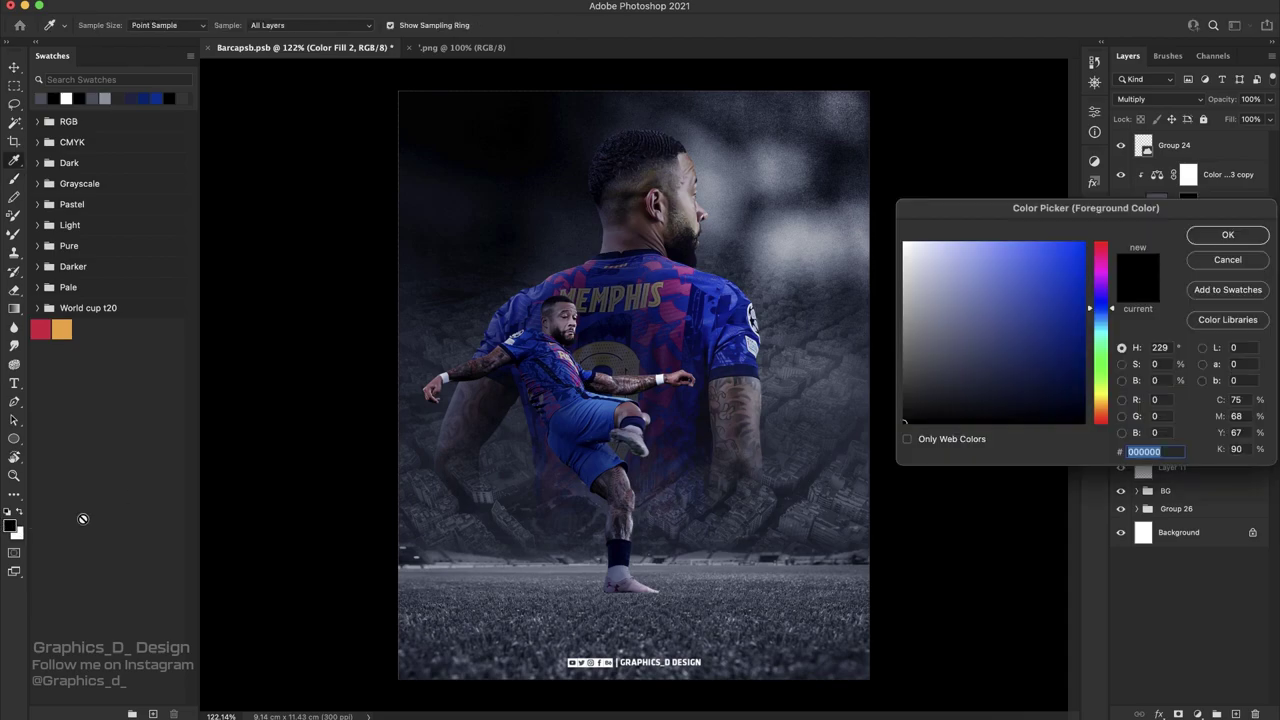
click(1228, 236)
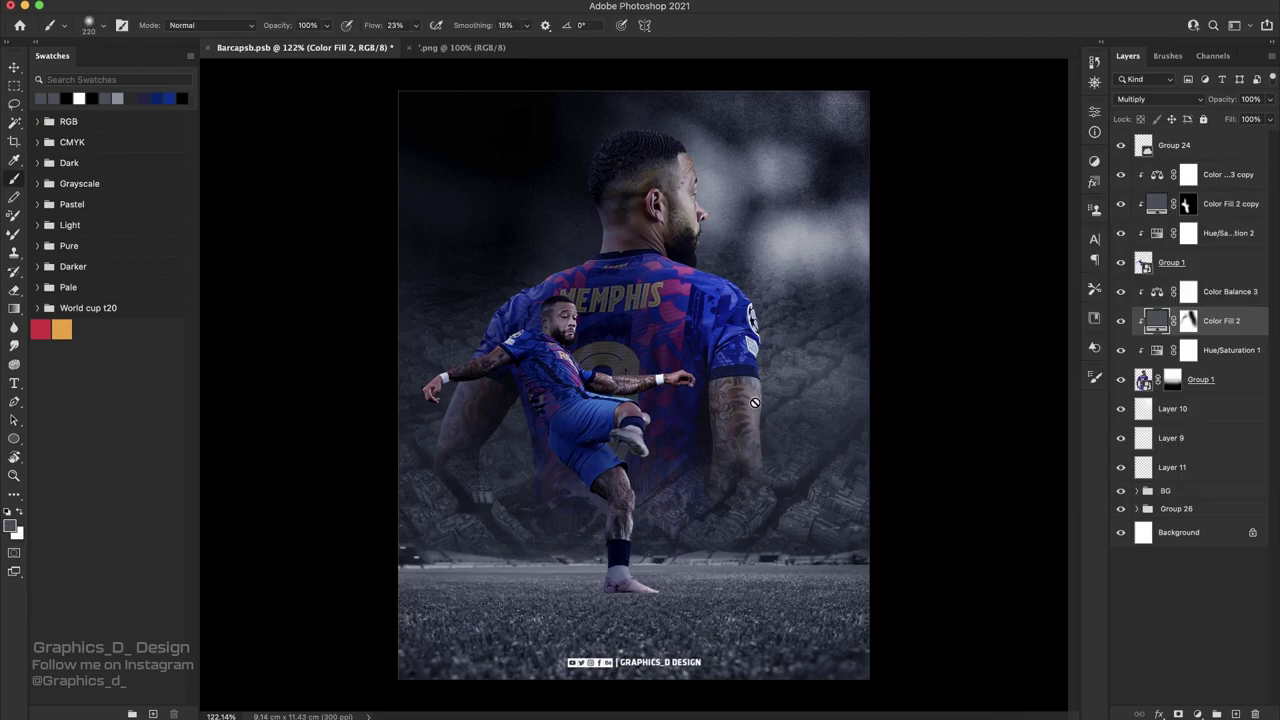
click(1182, 468)
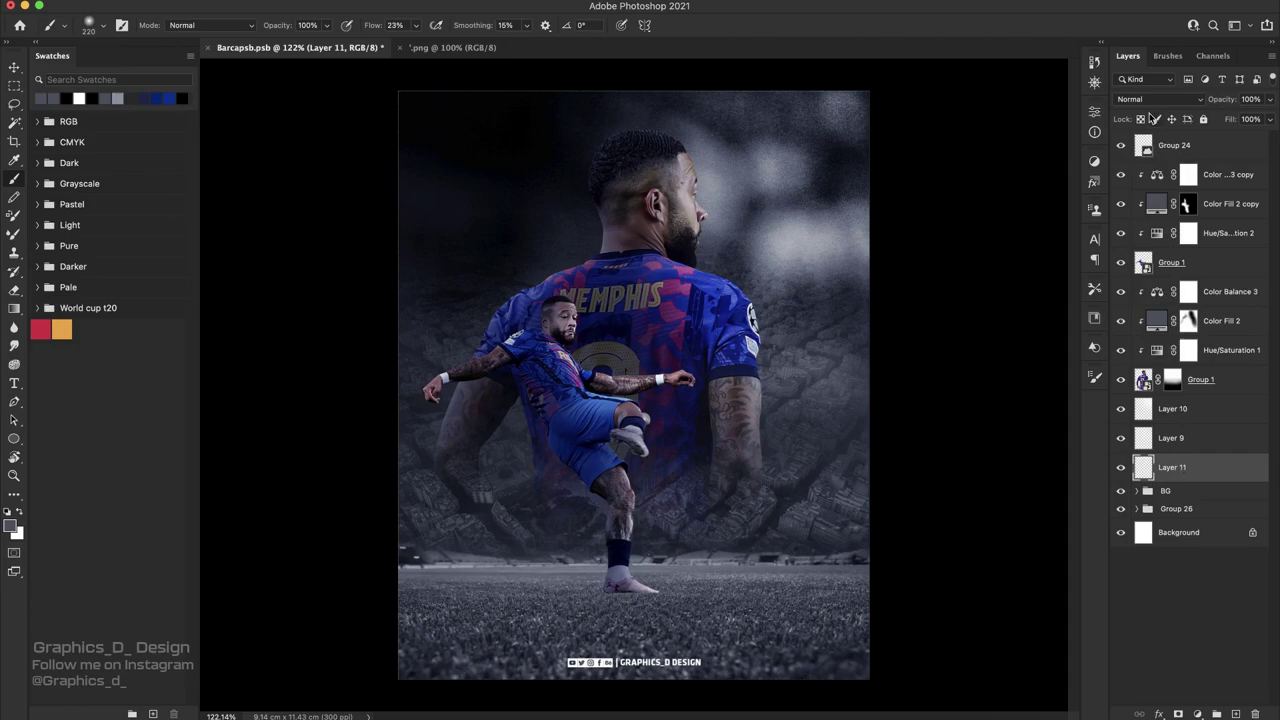
click(1150, 99)
click(1165, 172)
- Paint black with a 492 px soft brush over the ground and horizon band
click(1206, 320)
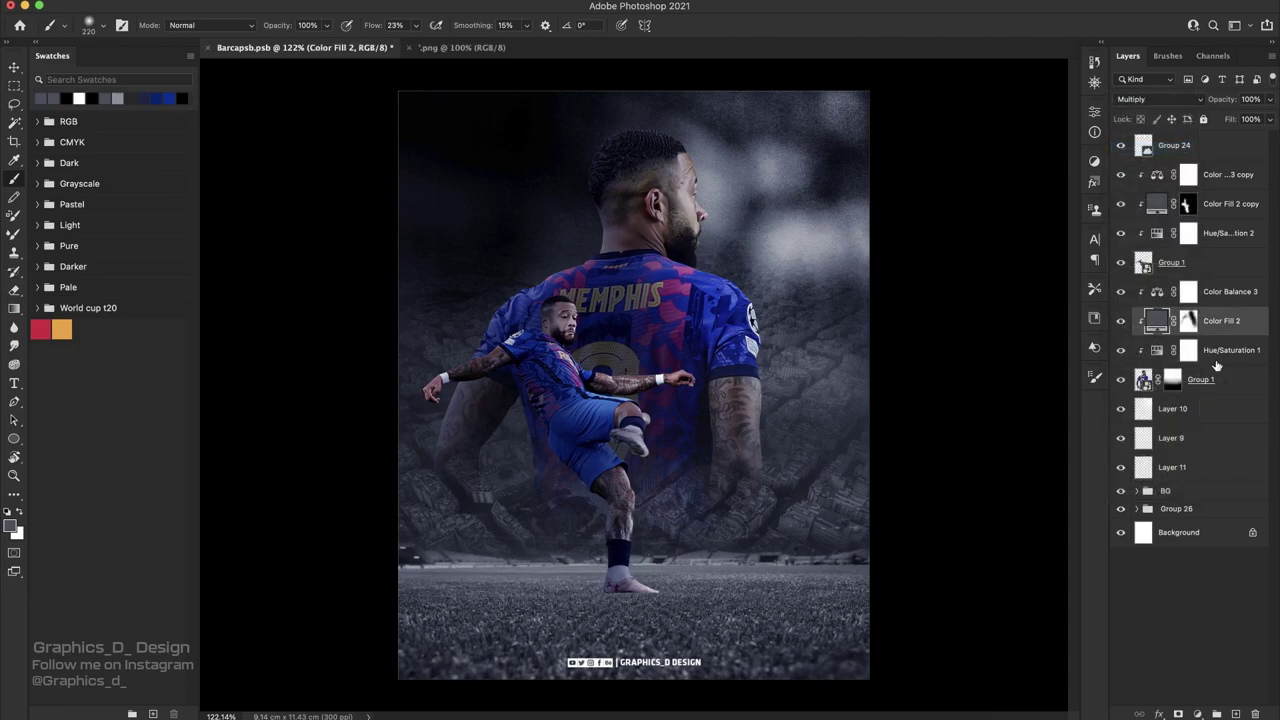
click(1198, 472)
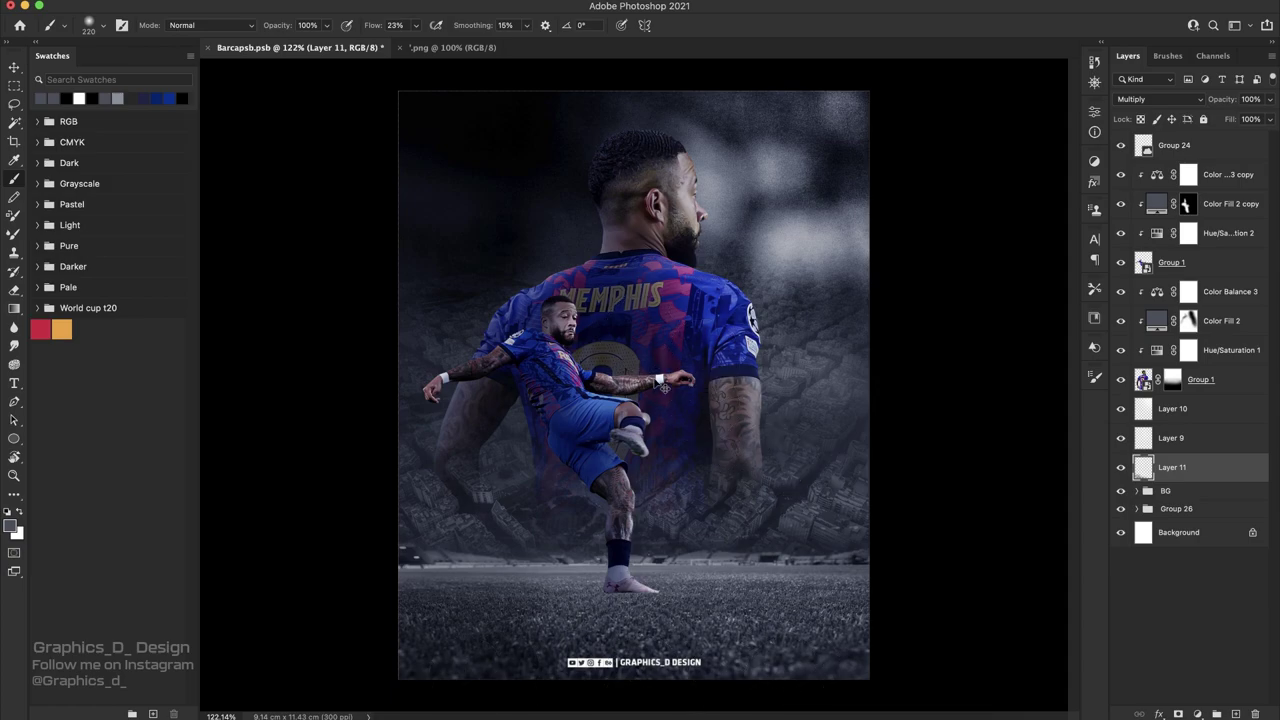
right_click(656, 262)
drag(736, 273, 804, 291)
key(Return)
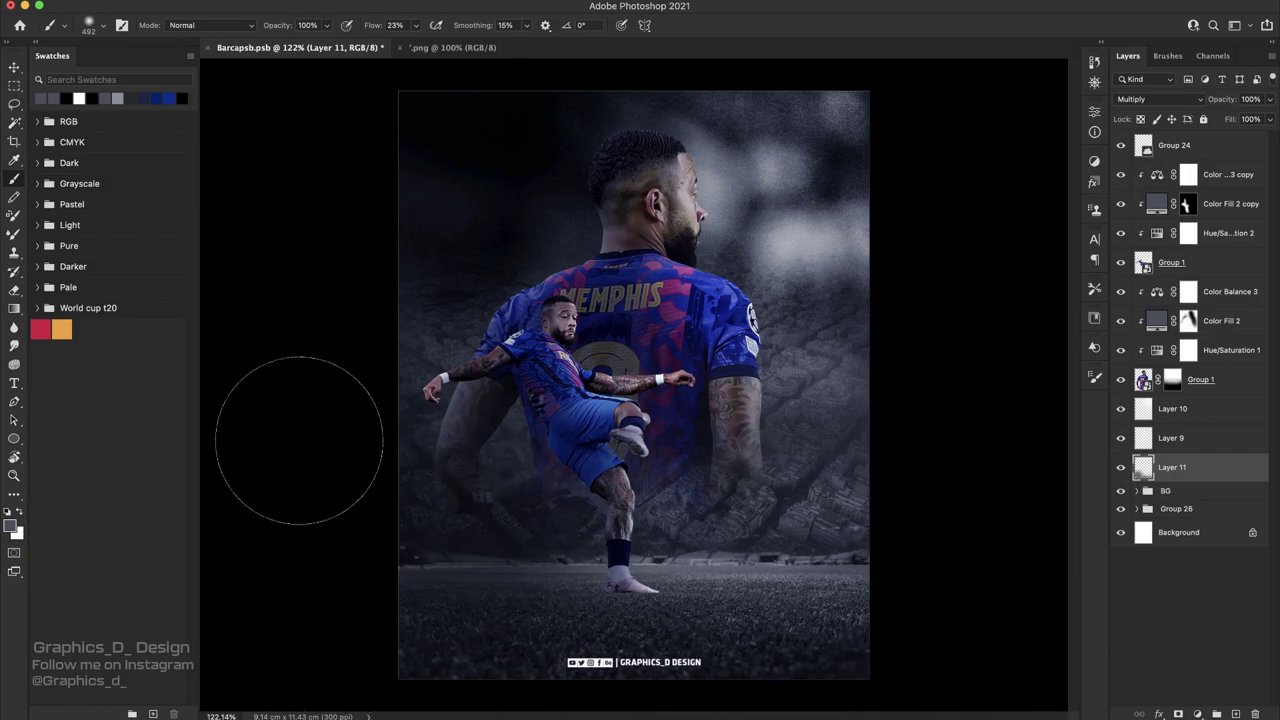
drag(513, 613, 790, 595)
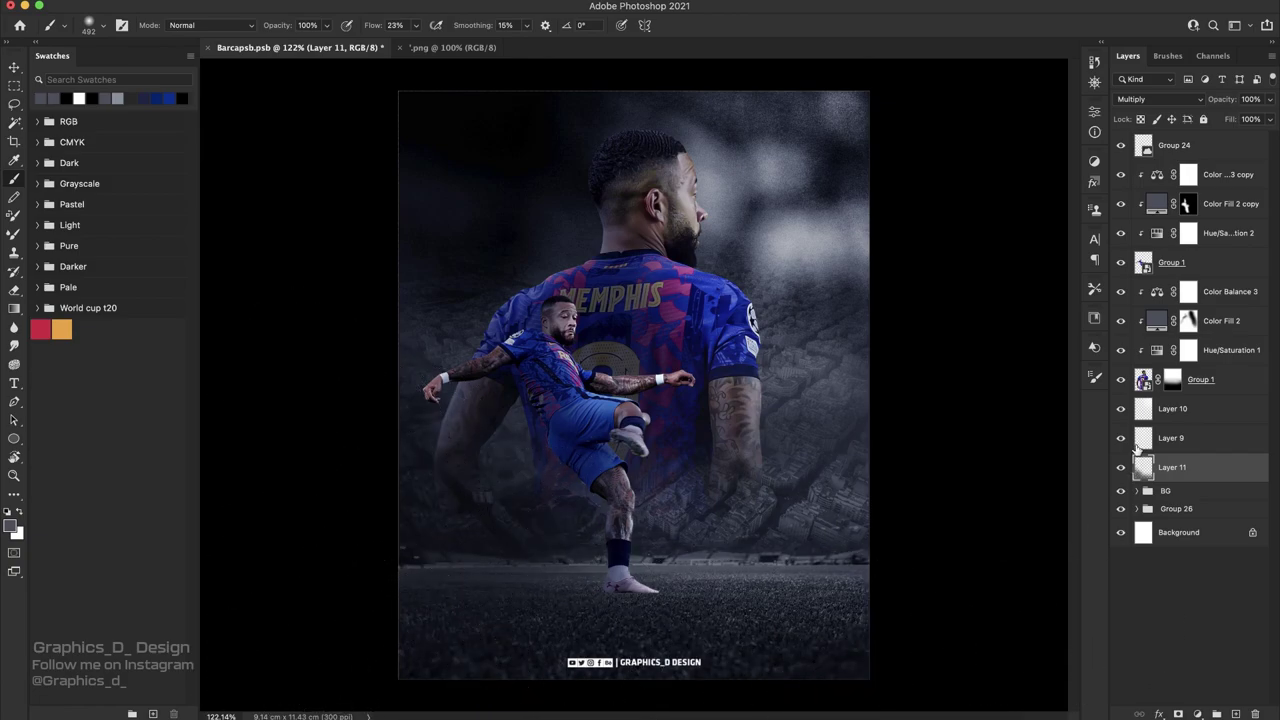
- Move Layer 11 into the BG group and darken the area beside the player's calf
drag(1140, 485, 1140, 492)
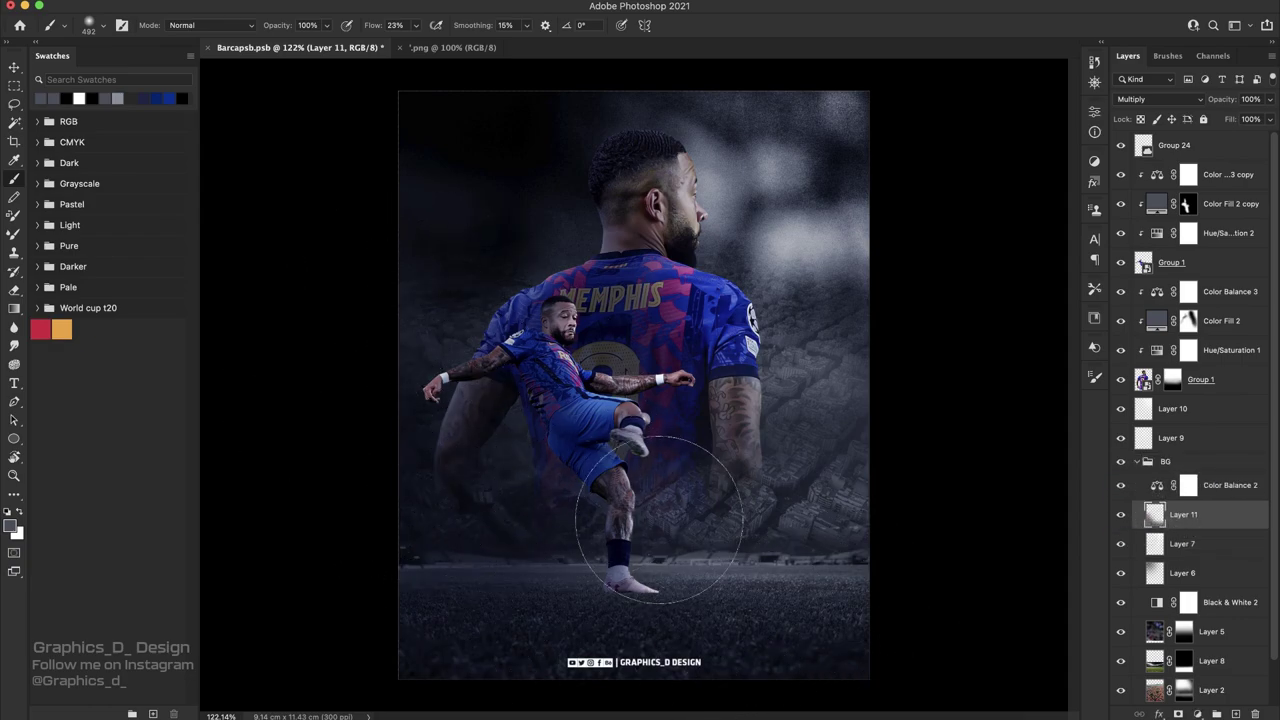
drag(660, 510, 640, 495)
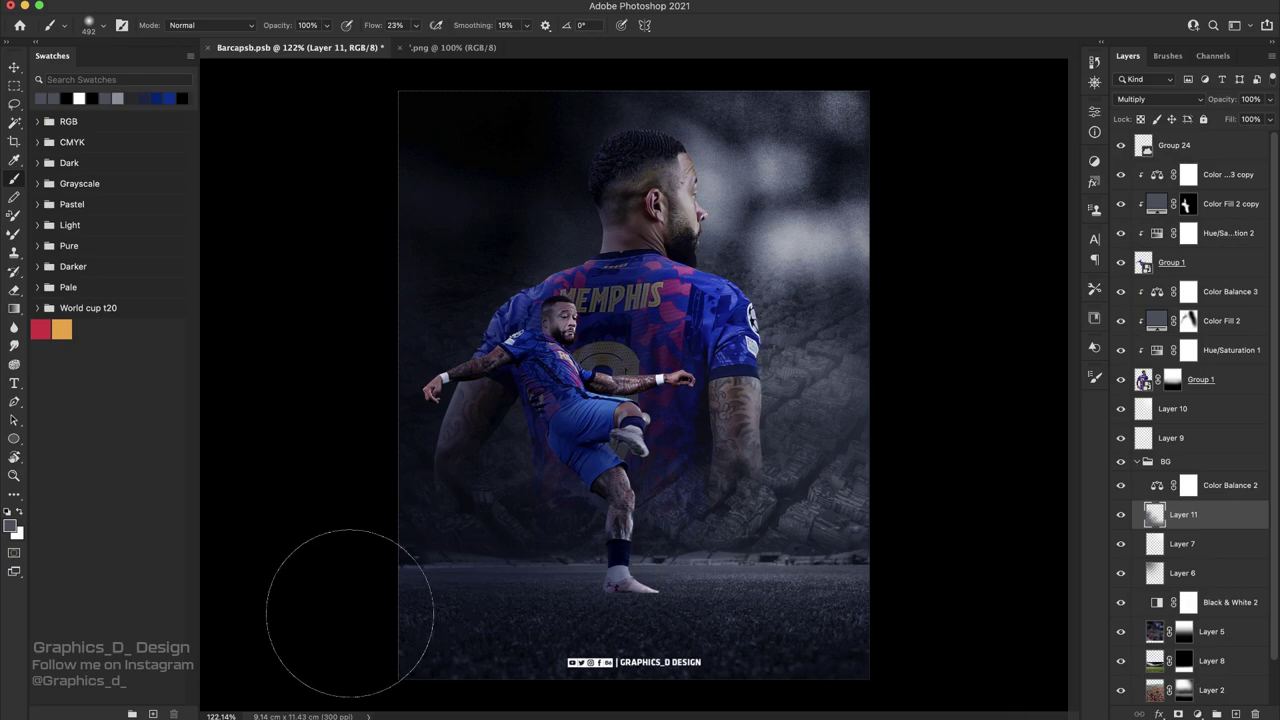
key(r)
drag(540, 241, 718, 373)
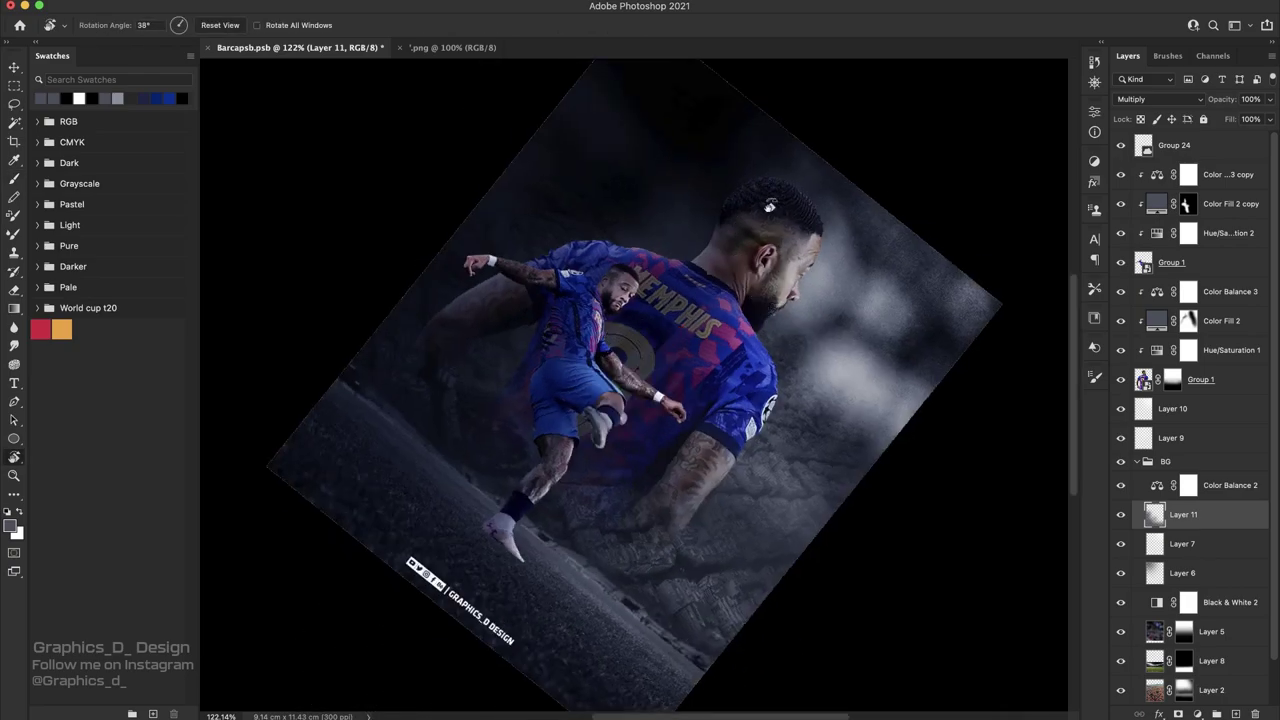
drag(633, 383, 706, 364)
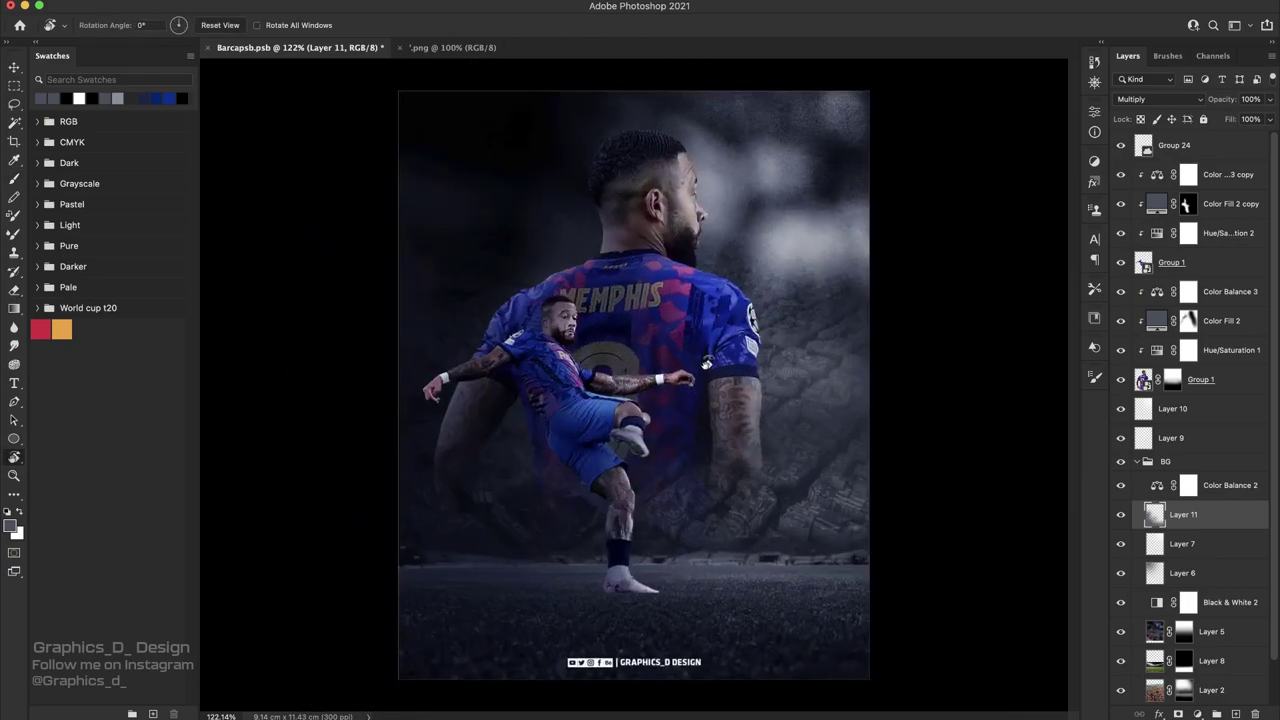
click(1094, 84)
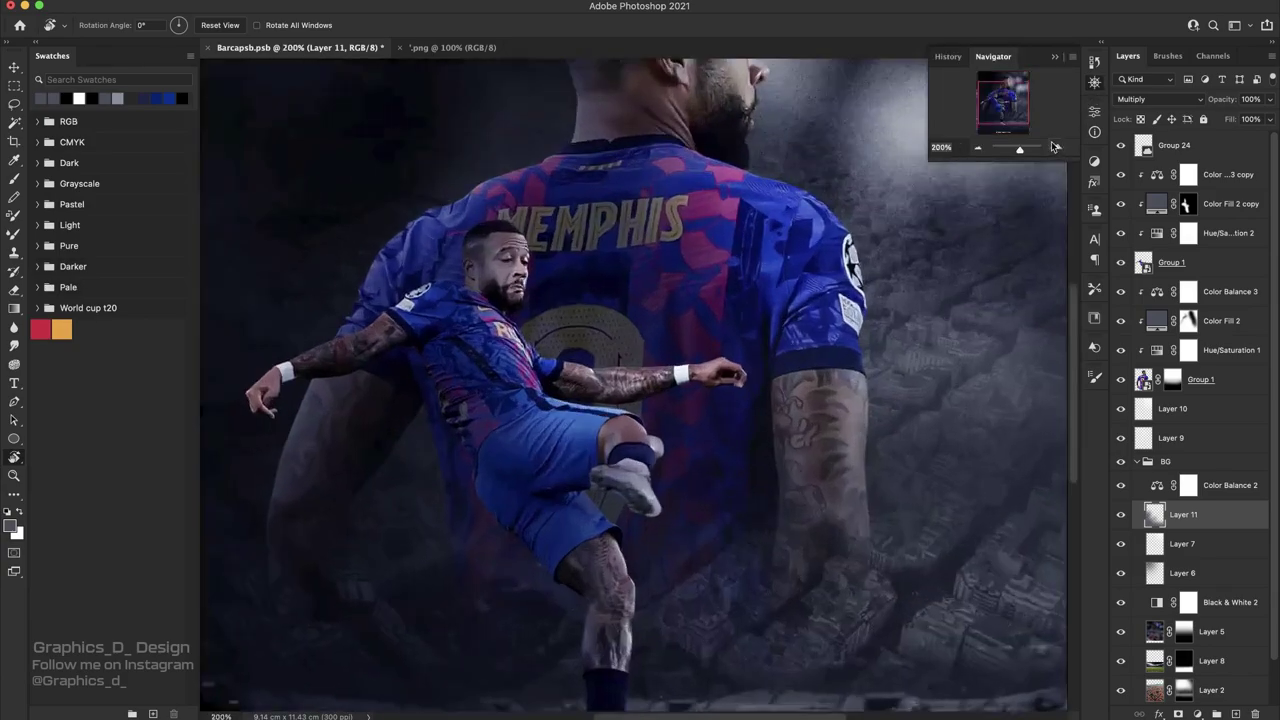
- Add a new empty Layer 12 above Color Balance 3
scroll(837, 377, up, 3)
click(1222, 175)
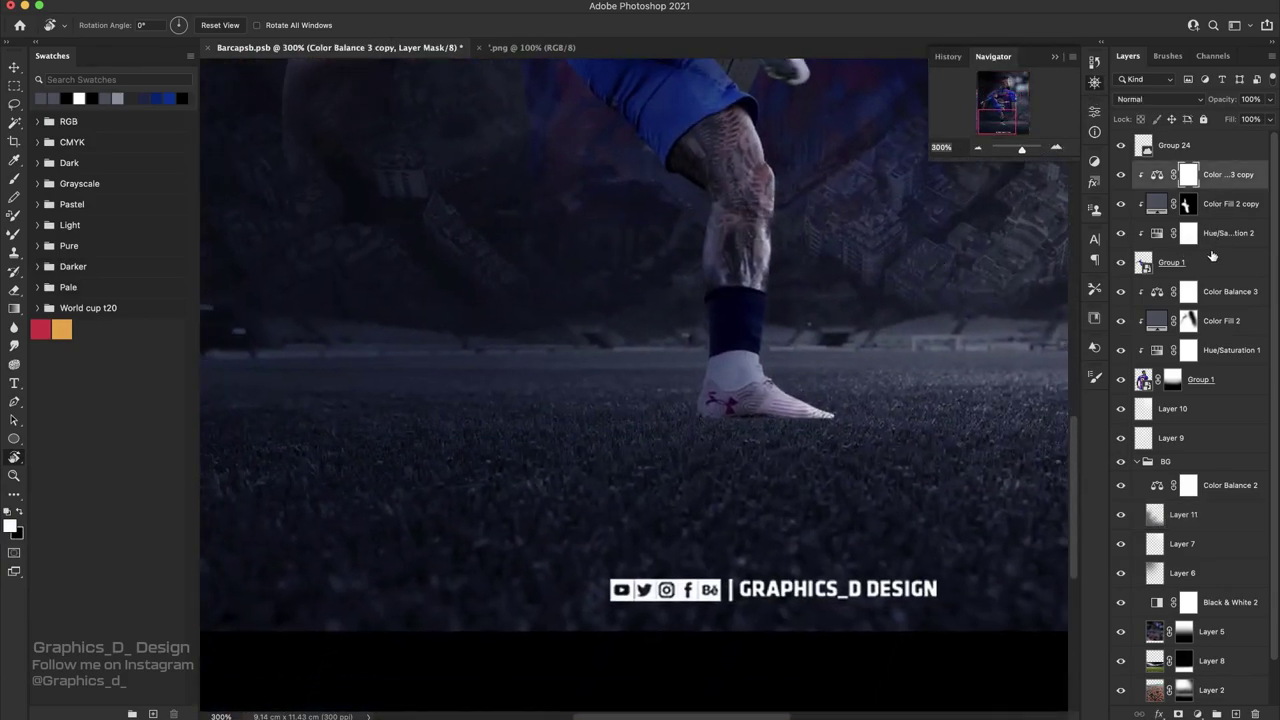
click(1238, 291)
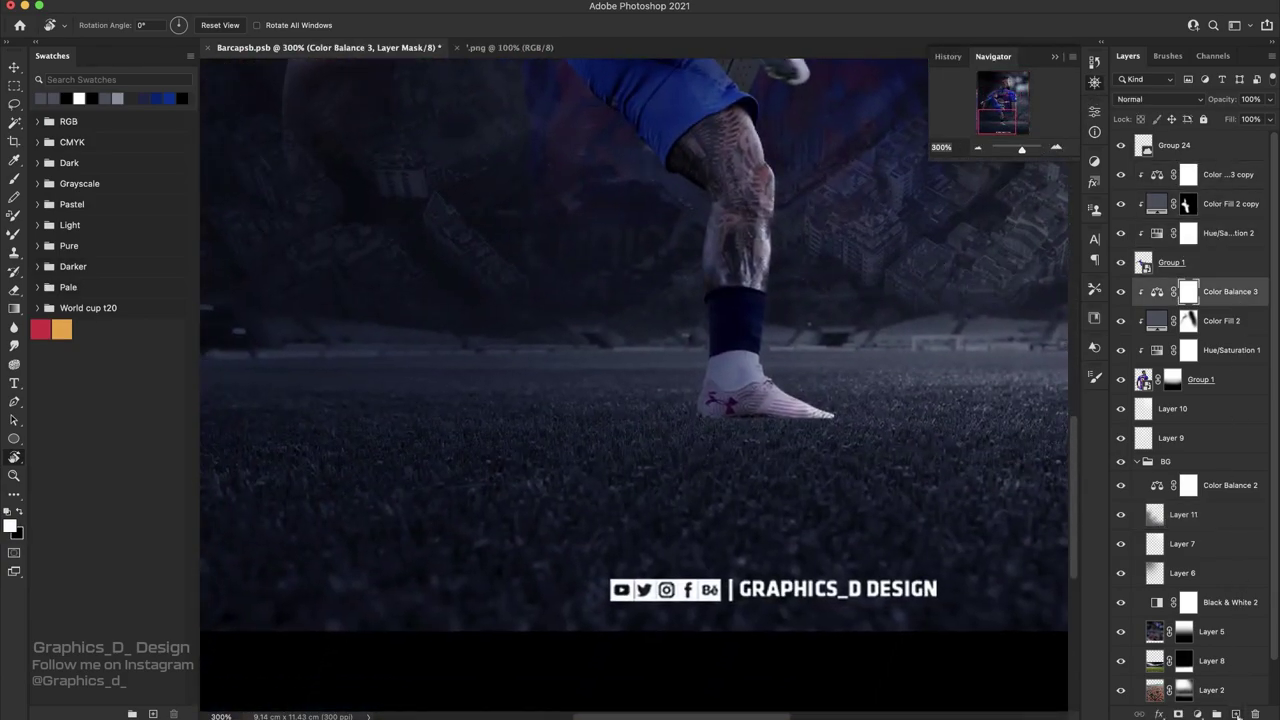
click(1236, 713)
- Choose the soft round brush from the General Brushes presets
key(b)
right_click(785, 300)
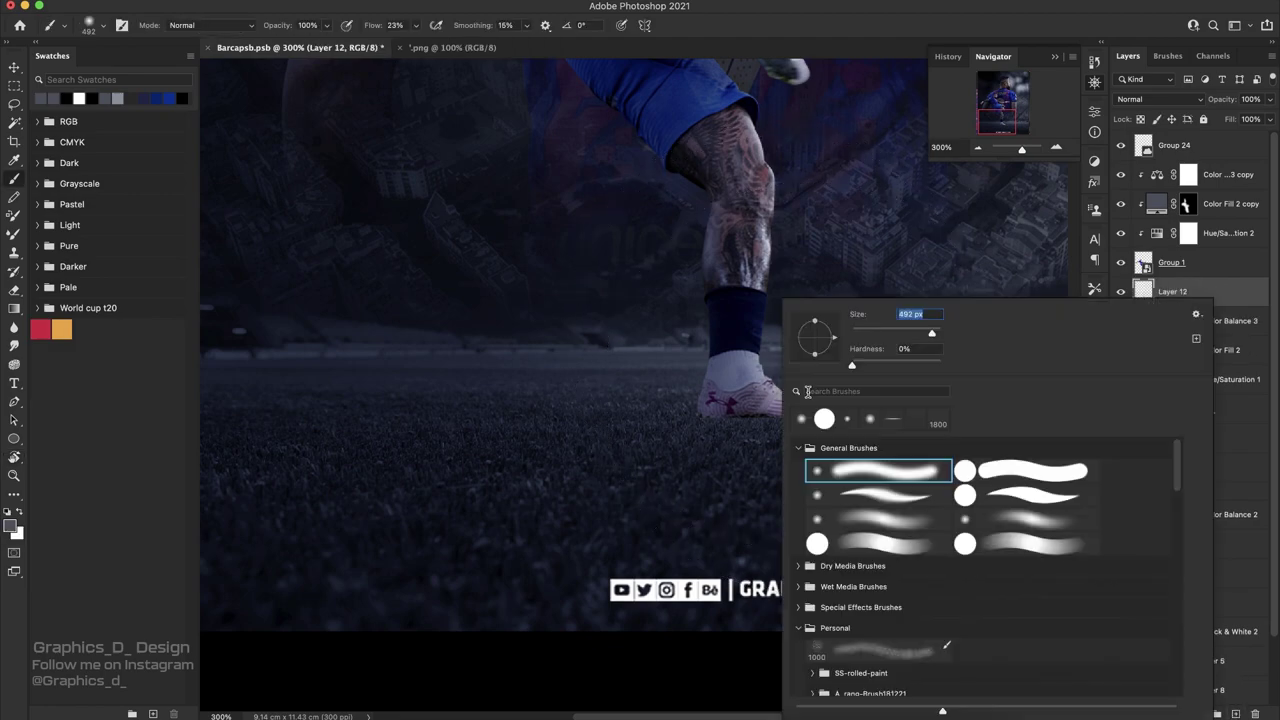
click(893, 419)
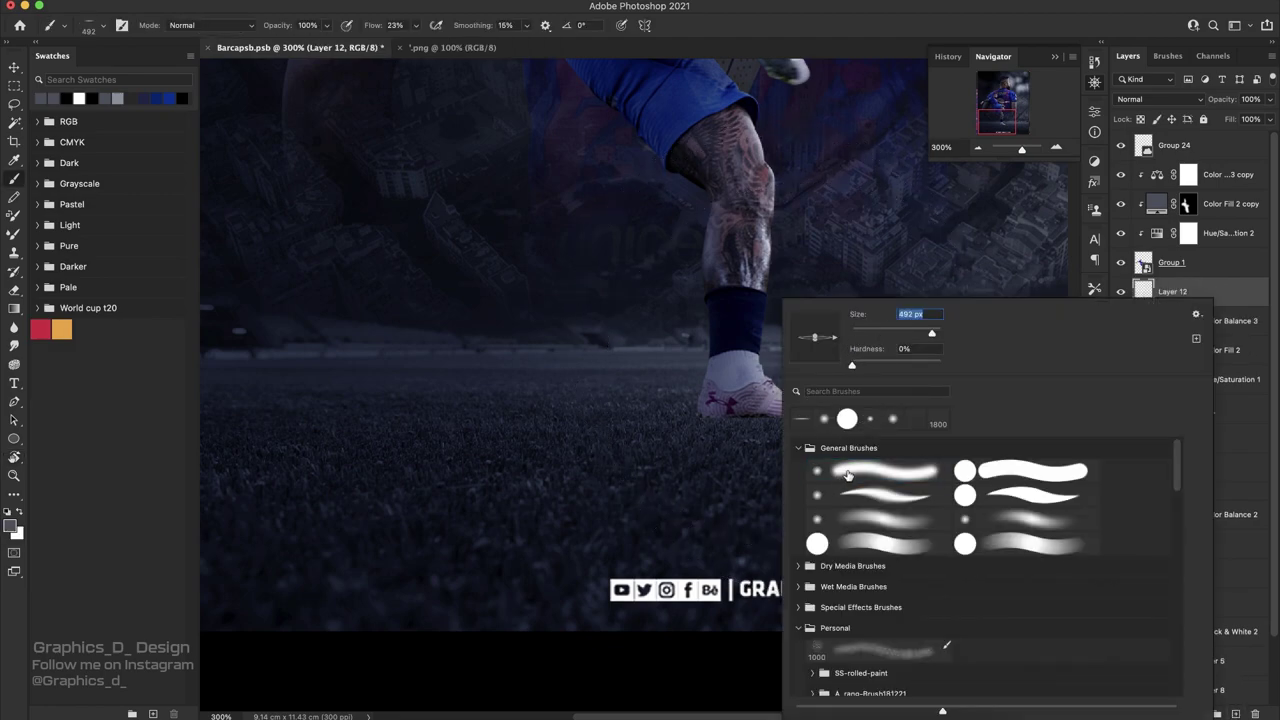
click(848, 475)
click(818, 342)
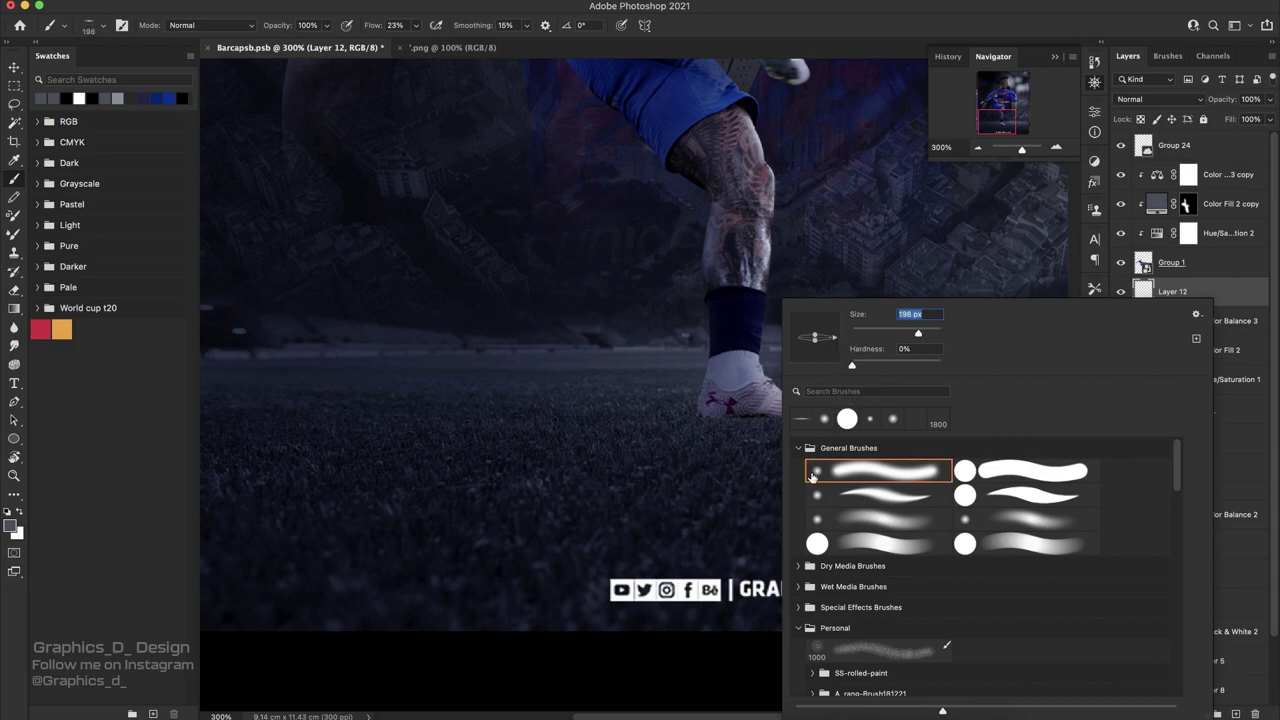
click(797, 448)
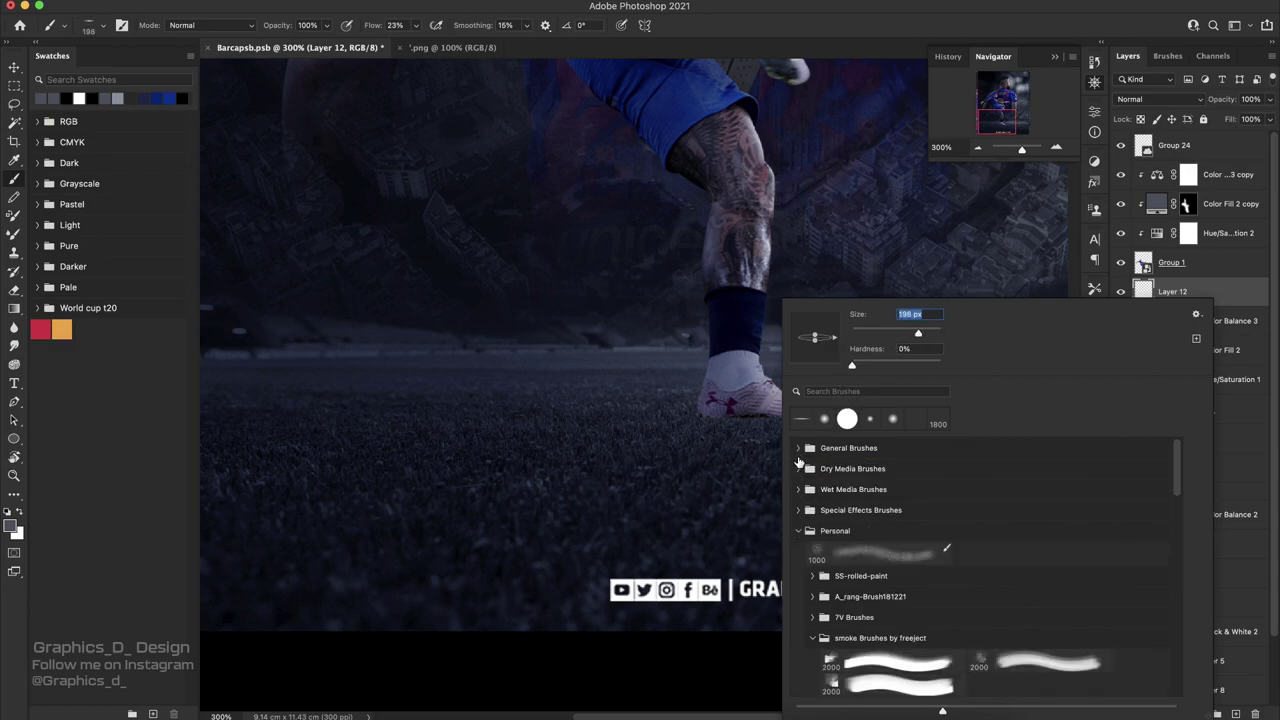
click(799, 449)
click(760, 369)
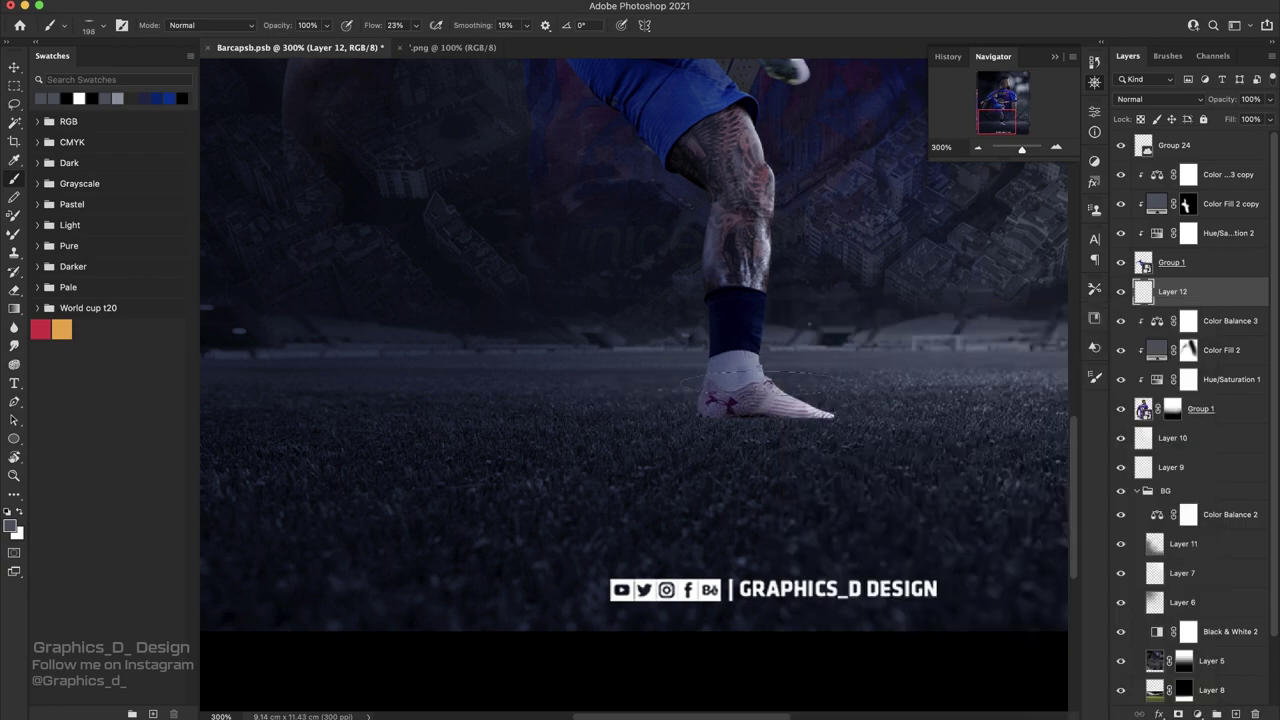
- Reset the paint colour to black and size the brush to about 143 px
key(d)
right_click(876, 392)
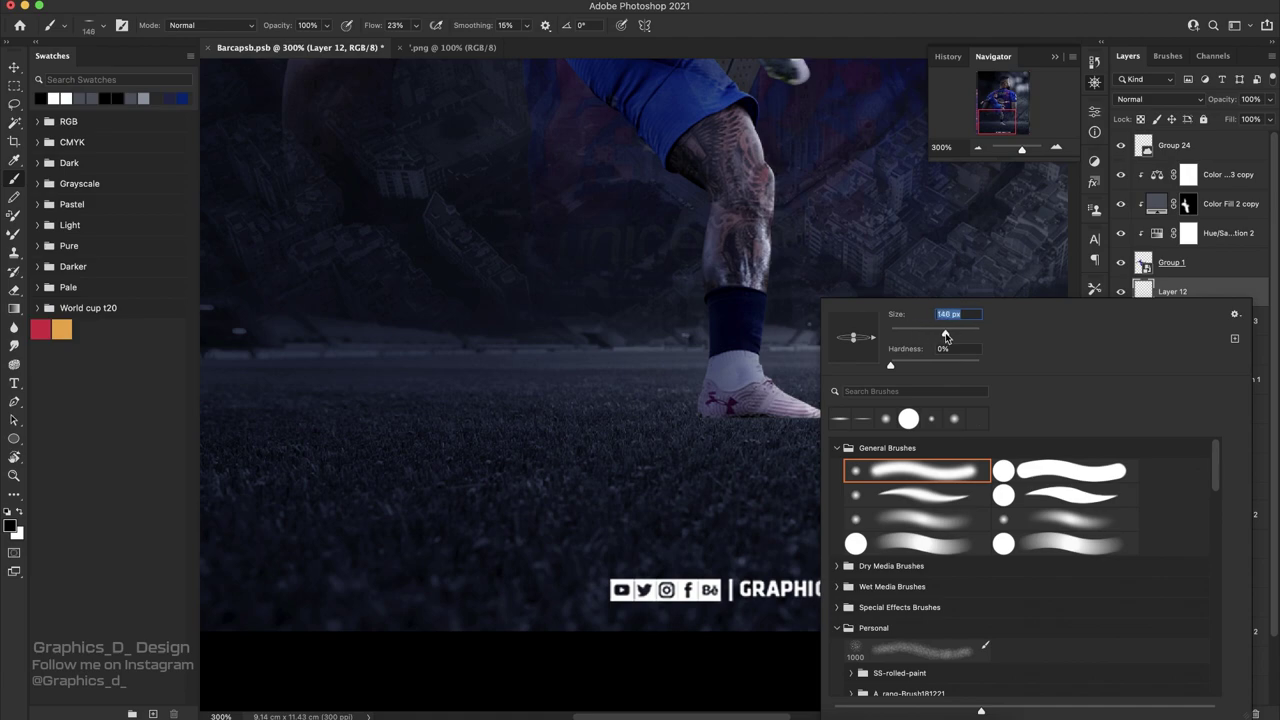
drag(946, 337, 942, 337)
key(Return)
right_click(889, 330)
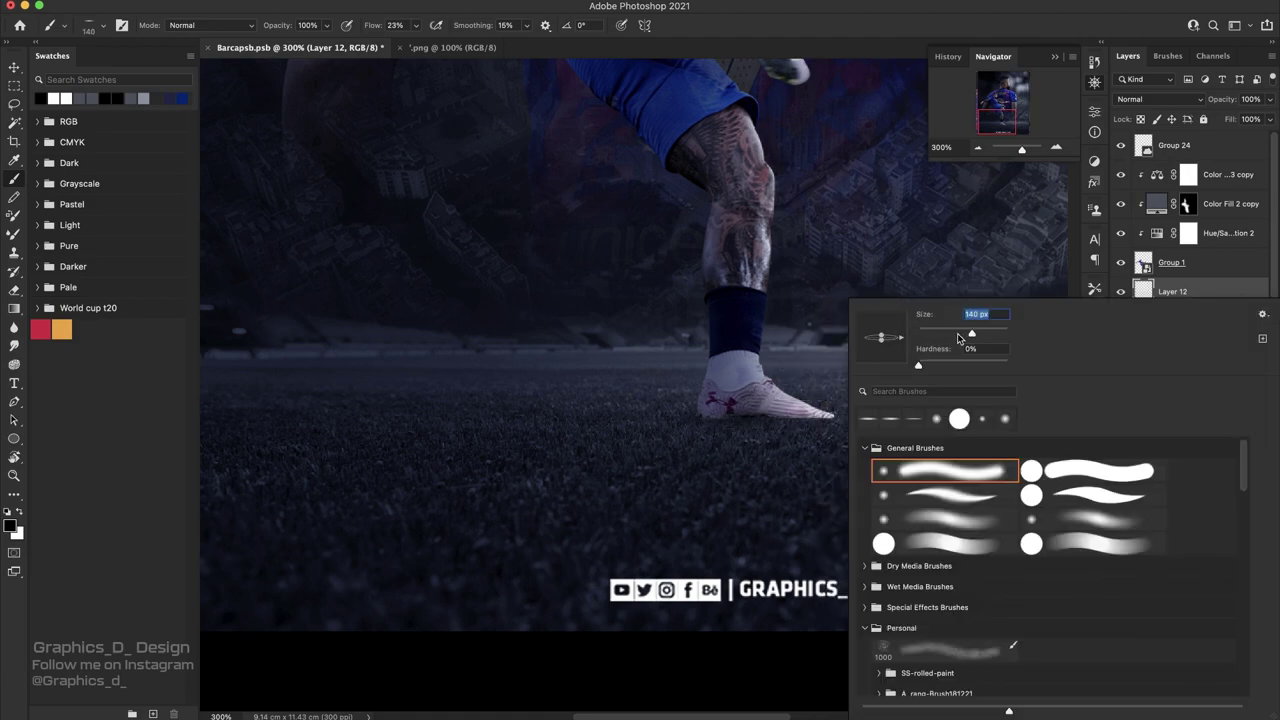
text(89)
key(Return)
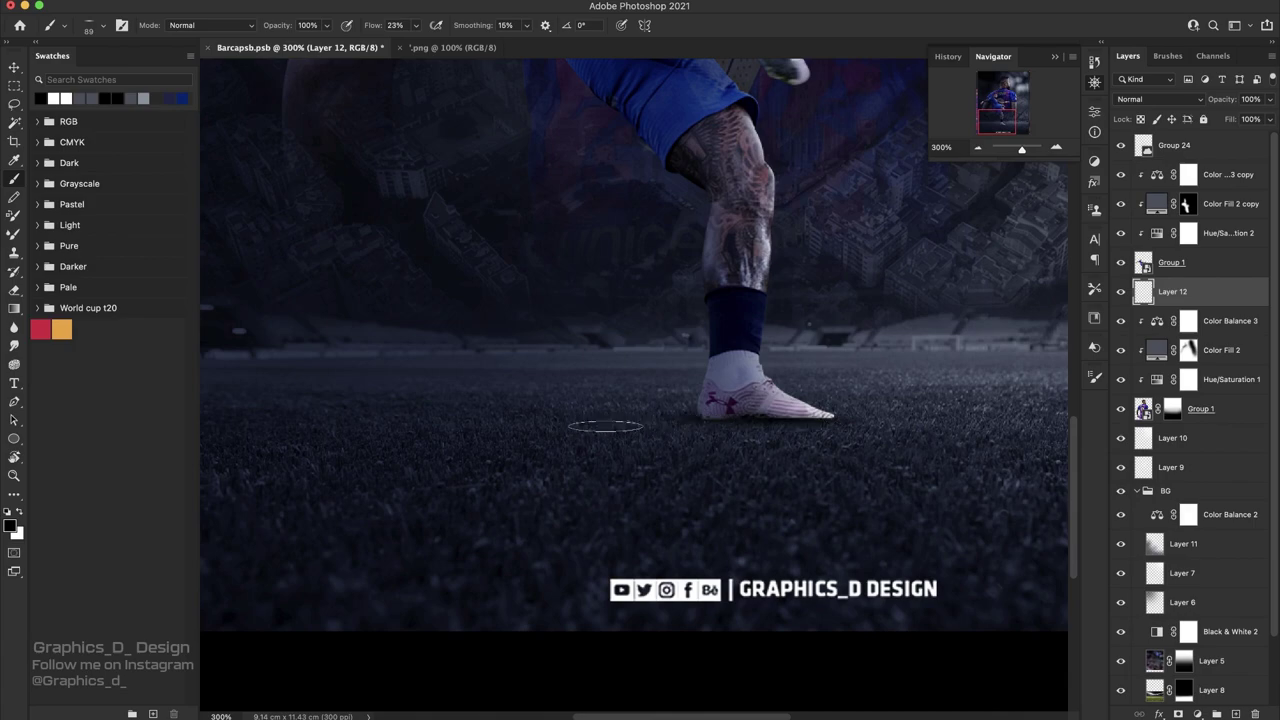
right_click(849, 345)
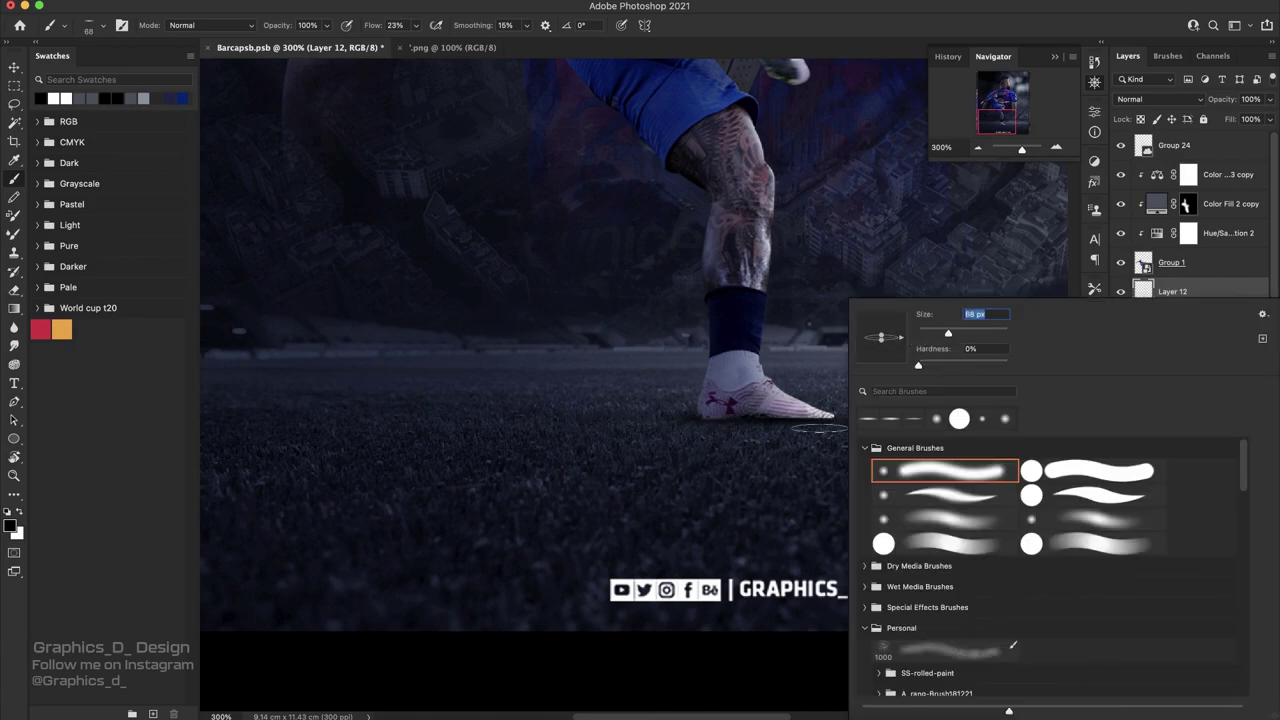
key(Return)
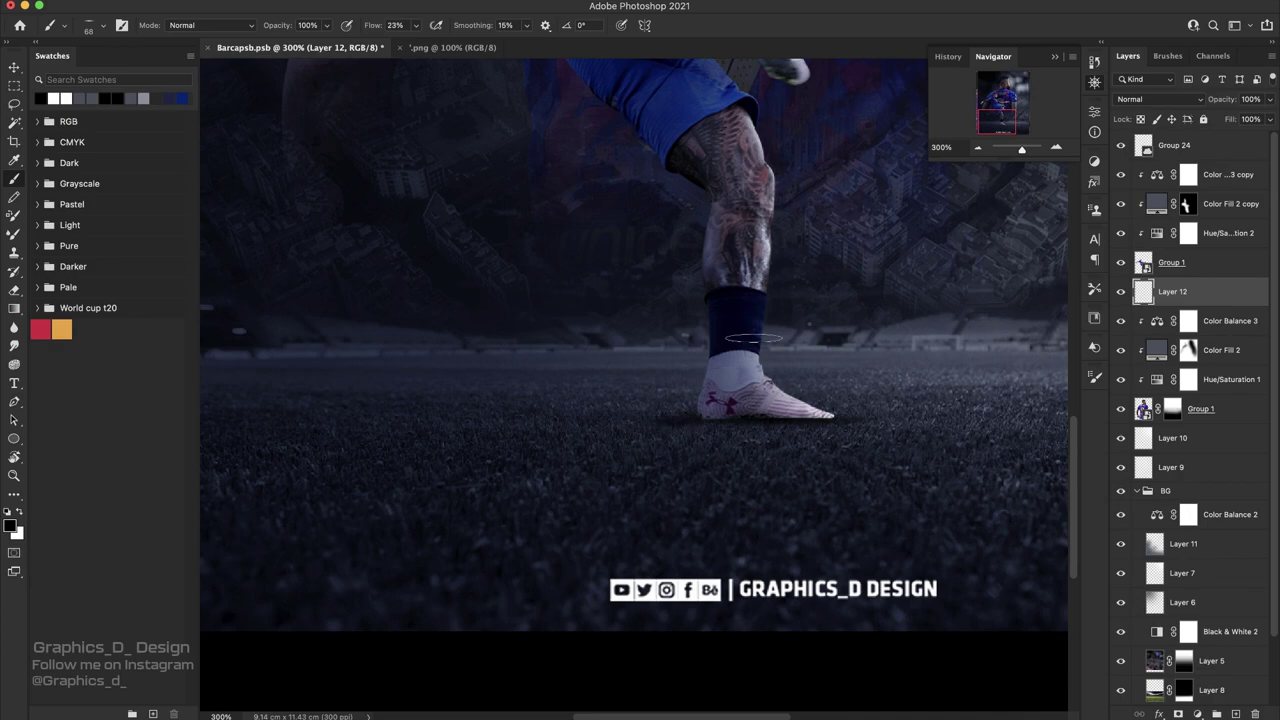
right_click(815, 282)
key(Return)
- Vary the brush between 250 px and smaller sizes to shape the shadow under the boot
key(bracketright)
key(bracketright)
key(bracketright)
key(bracketright)
key(bracketright)
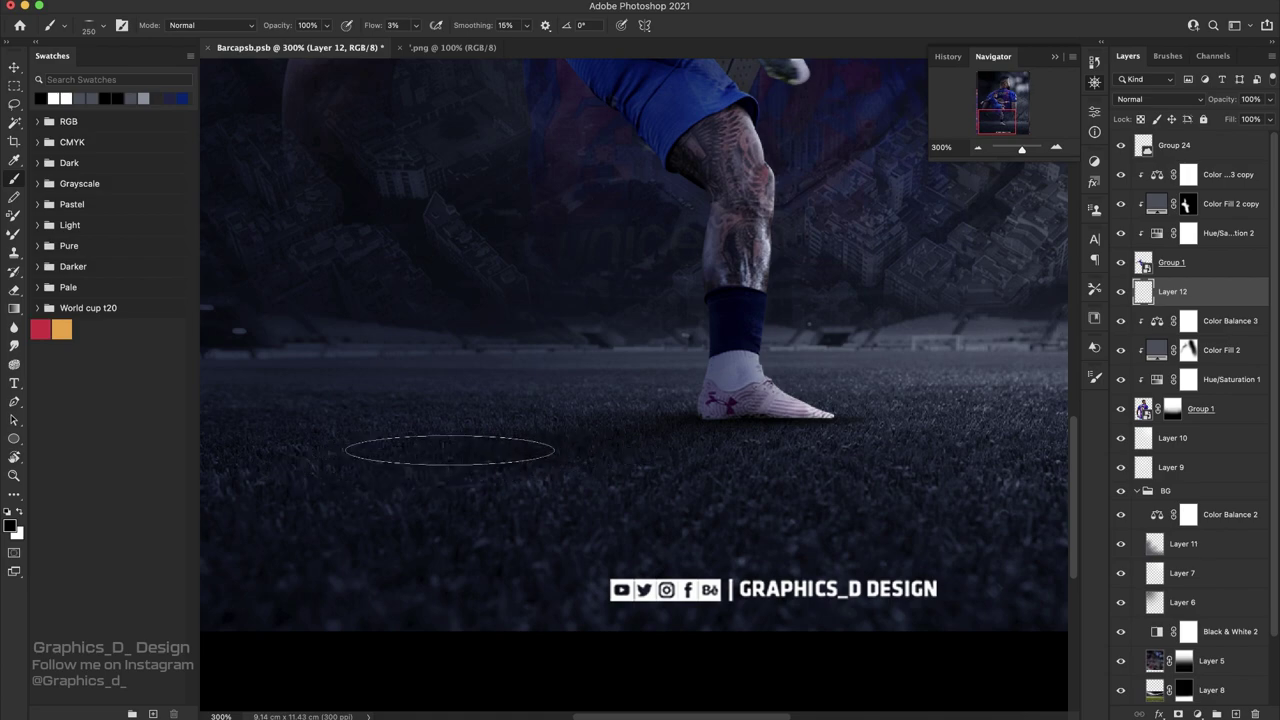
key(bracketright)
key(bracketright)
key(bracketright)
key(bracketleft)
key(bracketleft)
key(bracketleft)
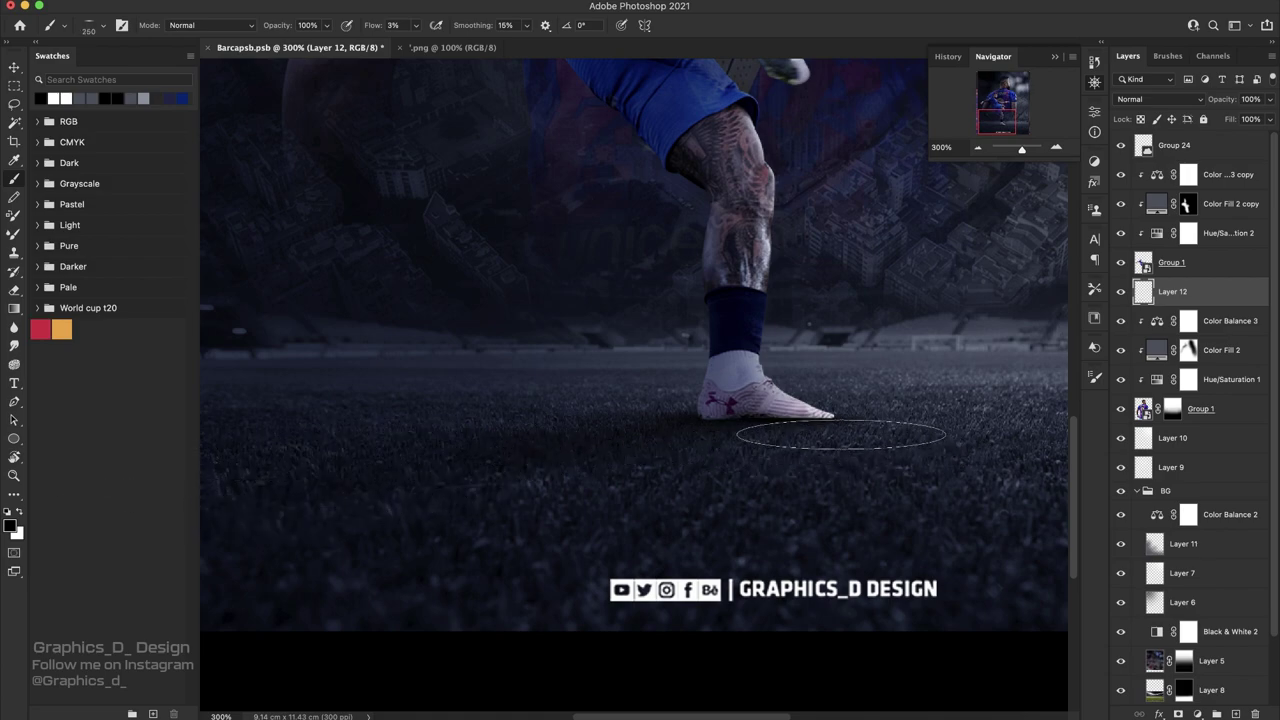
key(bracketleft)
key(bracketleft)
key(bracketleft)
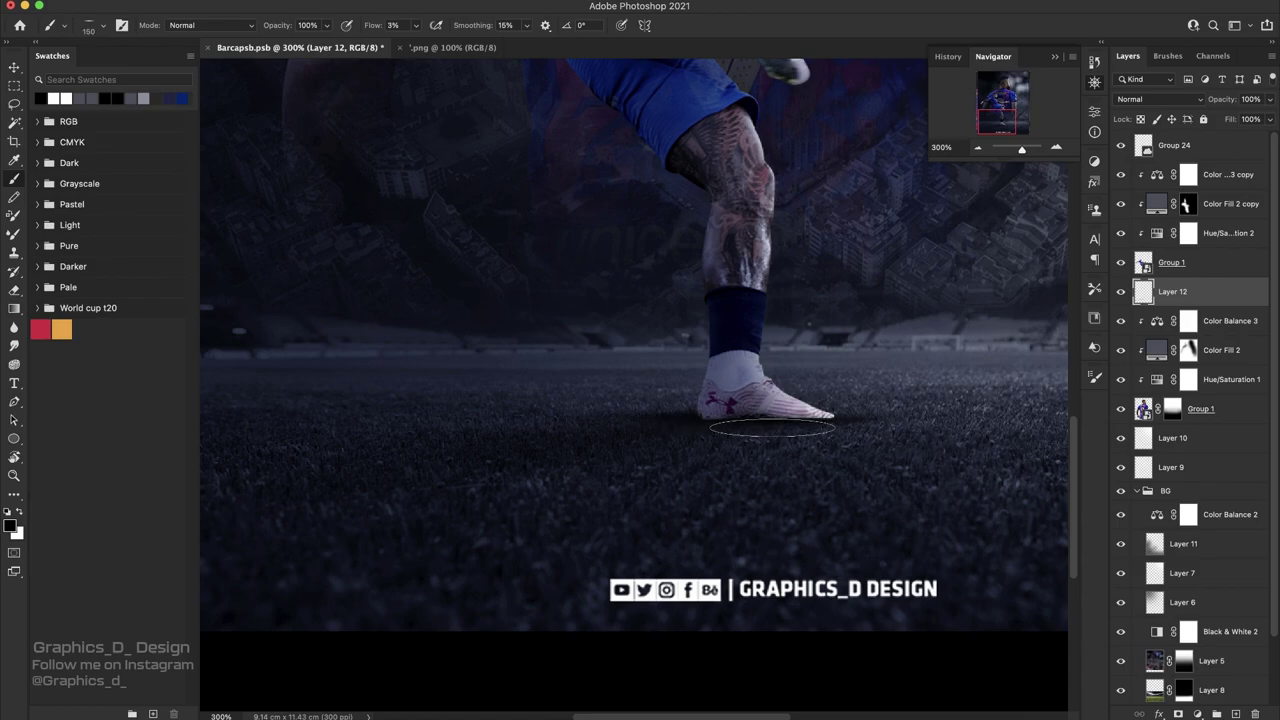
key(bracketright)
key(bracketright)
click(979, 150)
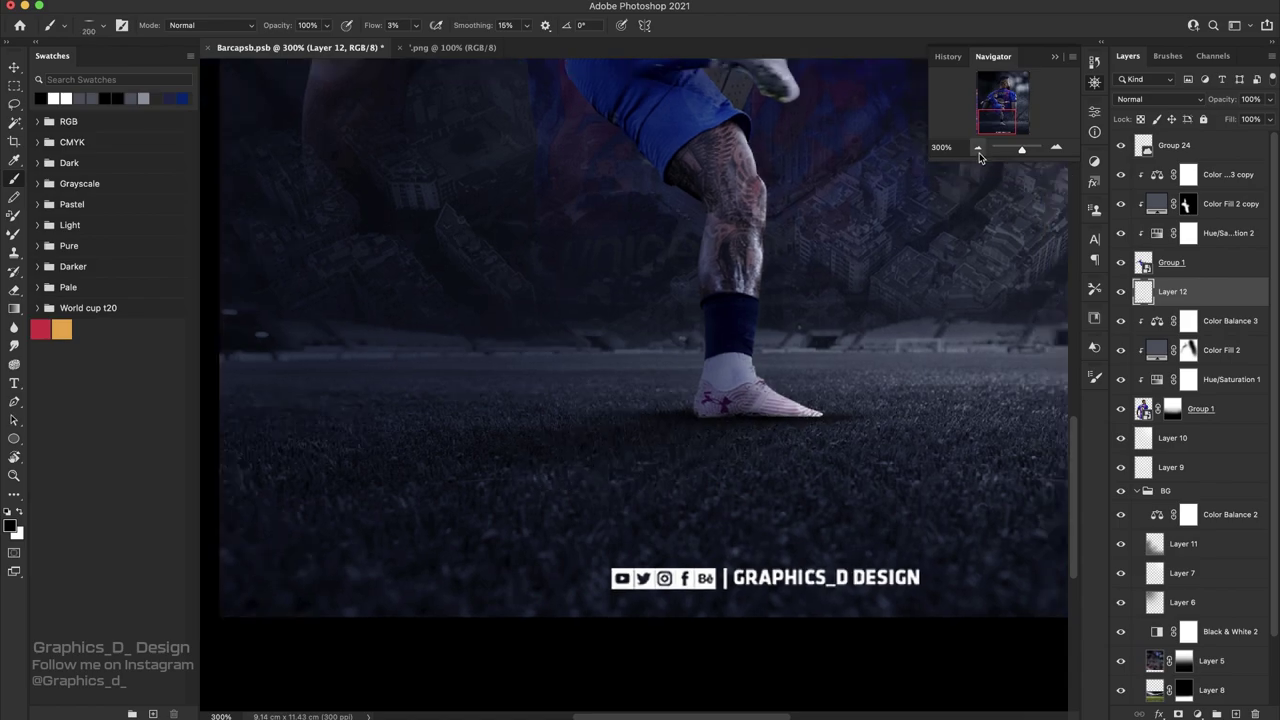
- Rotate the view to check the poster, then bring the lower leg and boot back into view
key(r)
mouse_move(672, 343)
mouse_down()
mouse_move(688, 357)
mouse_move(700, 423)
mouse_up()
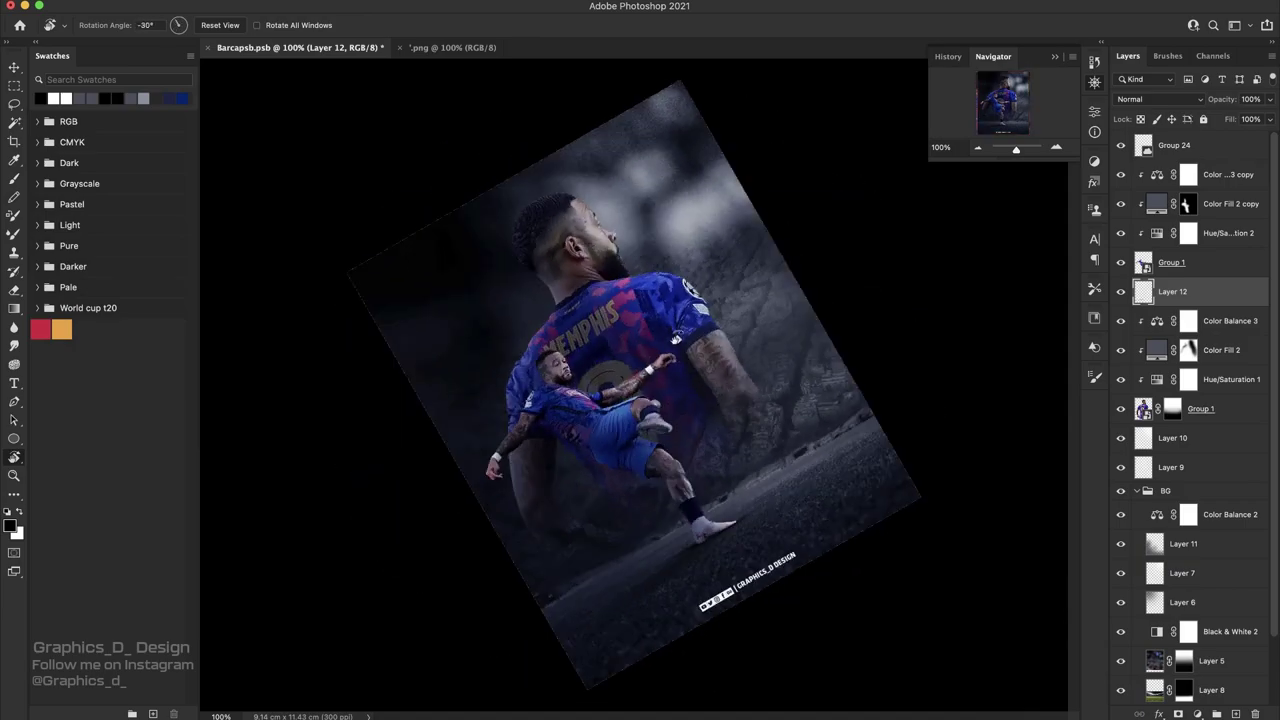
key(Escape)
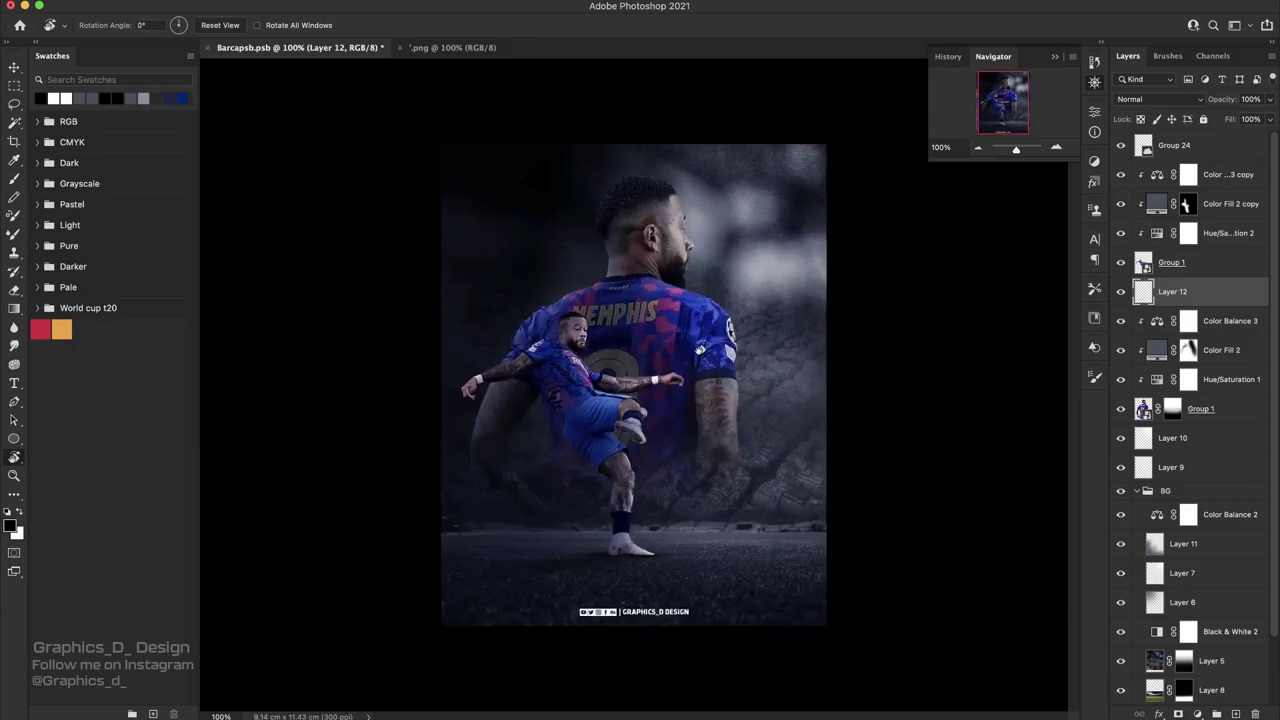
scroll(734, 471, up, 3)
drag(734, 471, 734, 343)
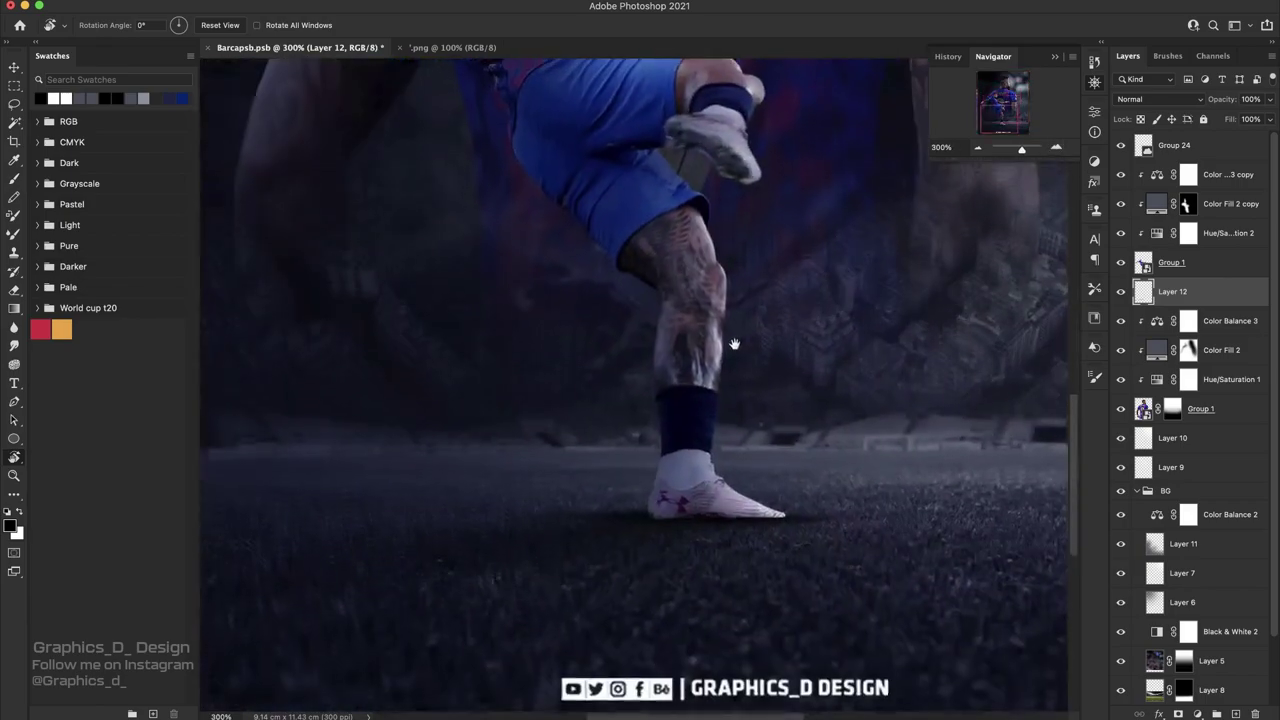
click(1228, 204)
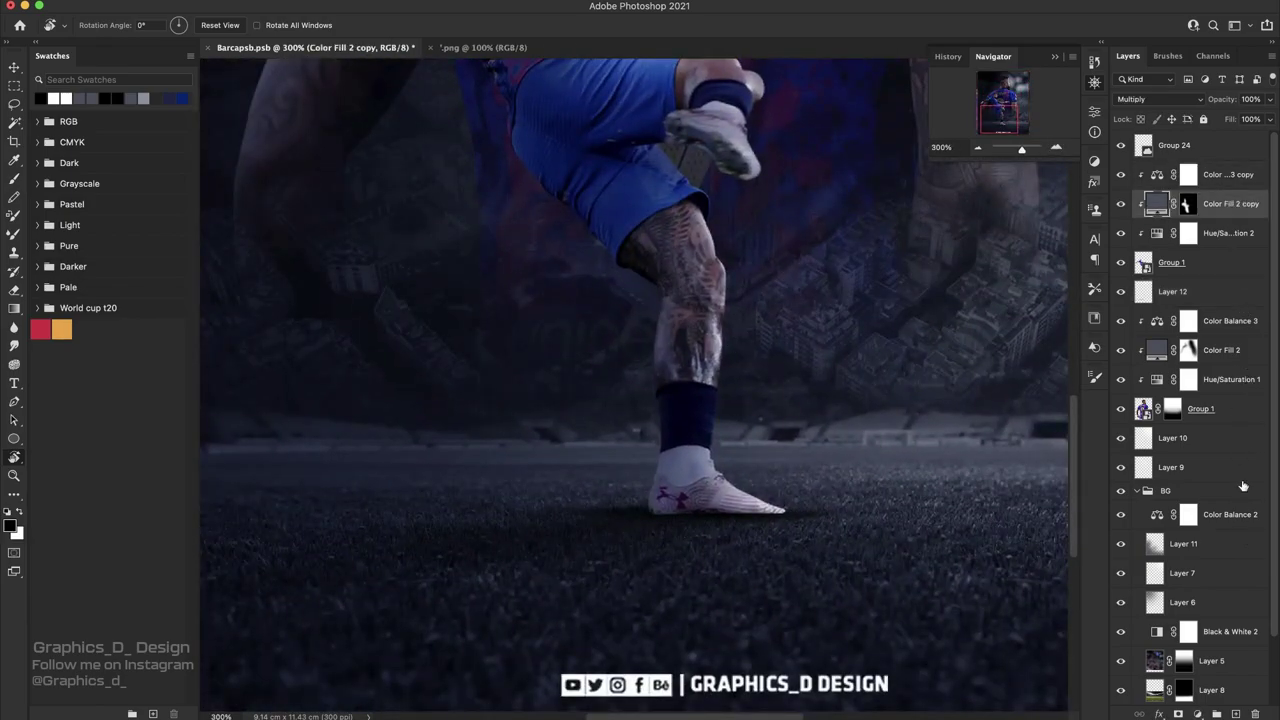
- Add a new Layer 13 above Color Fill 2 copy with a 146 px soft brush
click(1236, 713)
key(b)
right_click(690, 440)
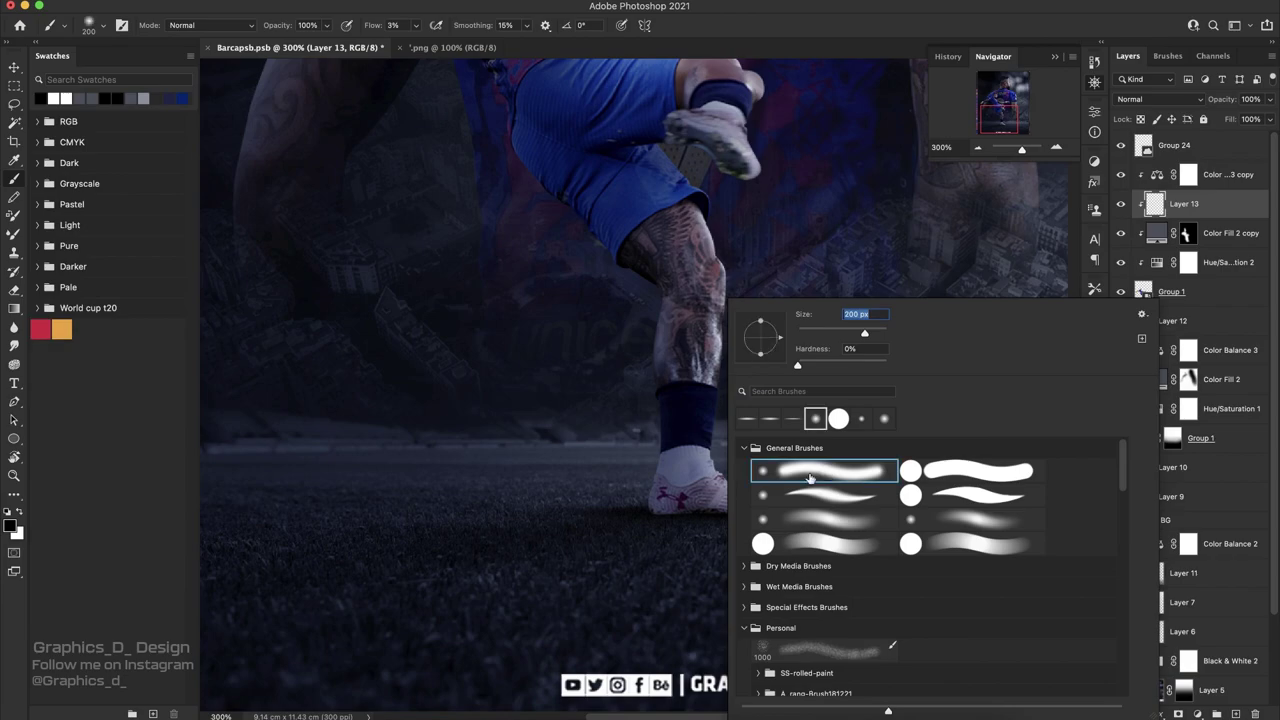
key(Escape)
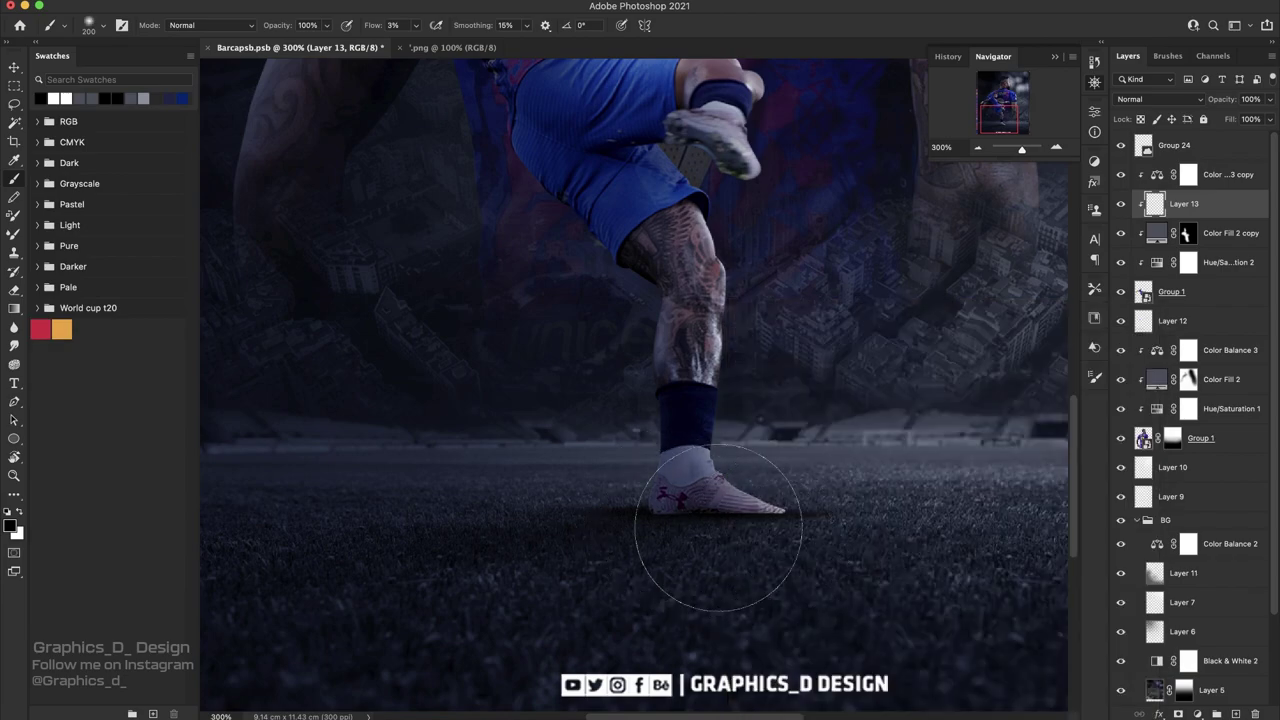
right_click(705, 375)
drag(852, 332, 838, 332)
drag(373, 25, 395, 25)
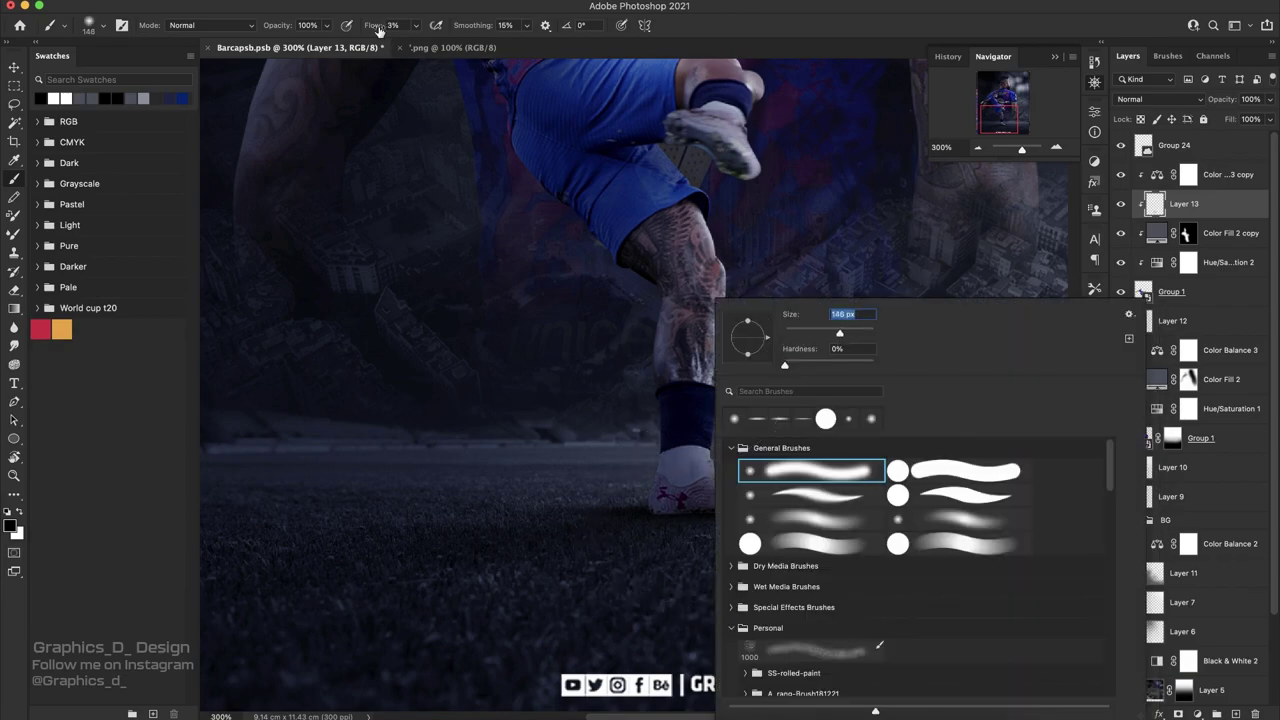
- Darken the boot, sock and lower leg at 9% flow
mouse_move(631, 403)
mouse_down()
mouse_move(729, 514)
mouse_move(629, 471)
mouse_move(593, 238)
mouse_move(658, 429)
mouse_up()
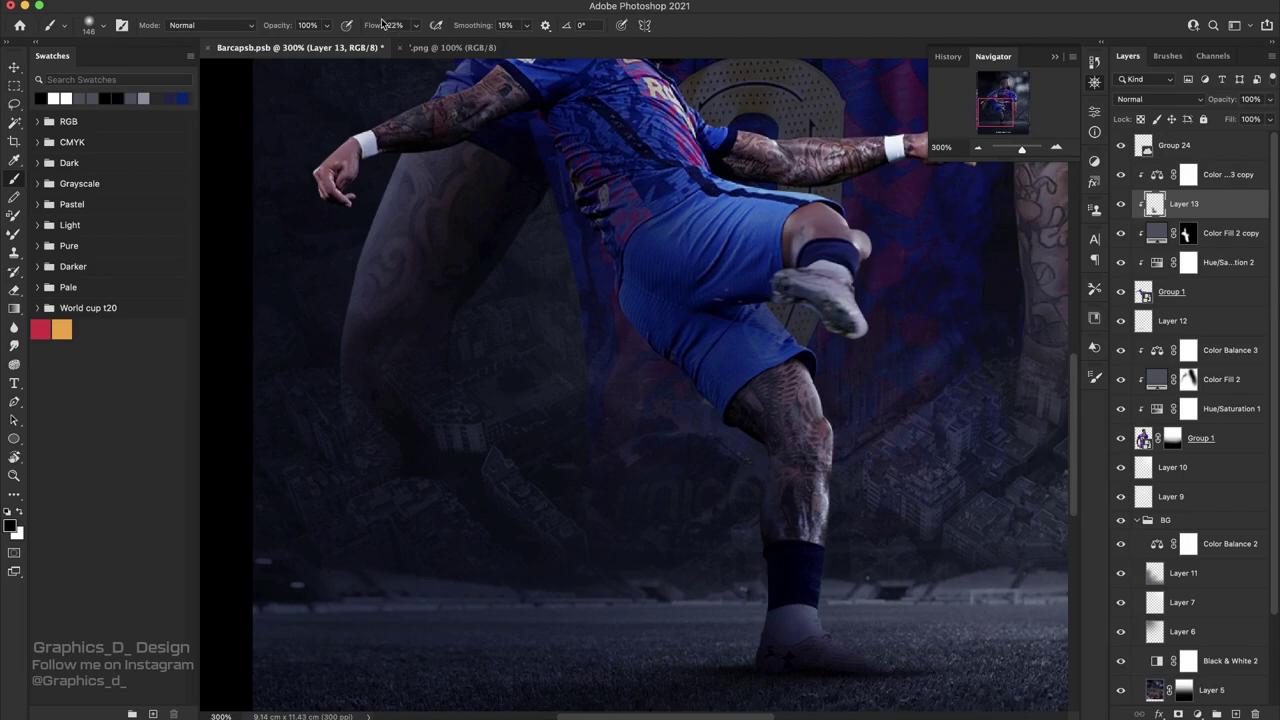
text(9)
key(Return)
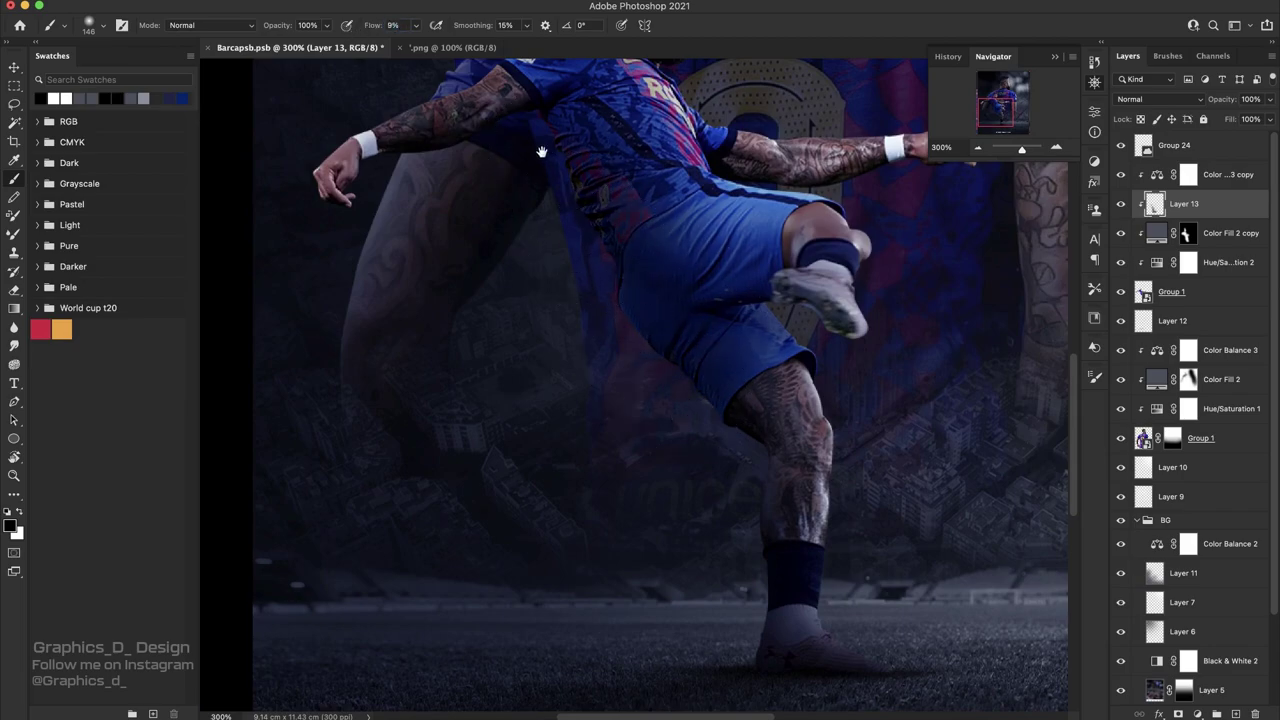
mouse_move(507, 140)
mouse_down()
mouse_move(600, 250)
mouse_move(655, 215)
mouse_up()
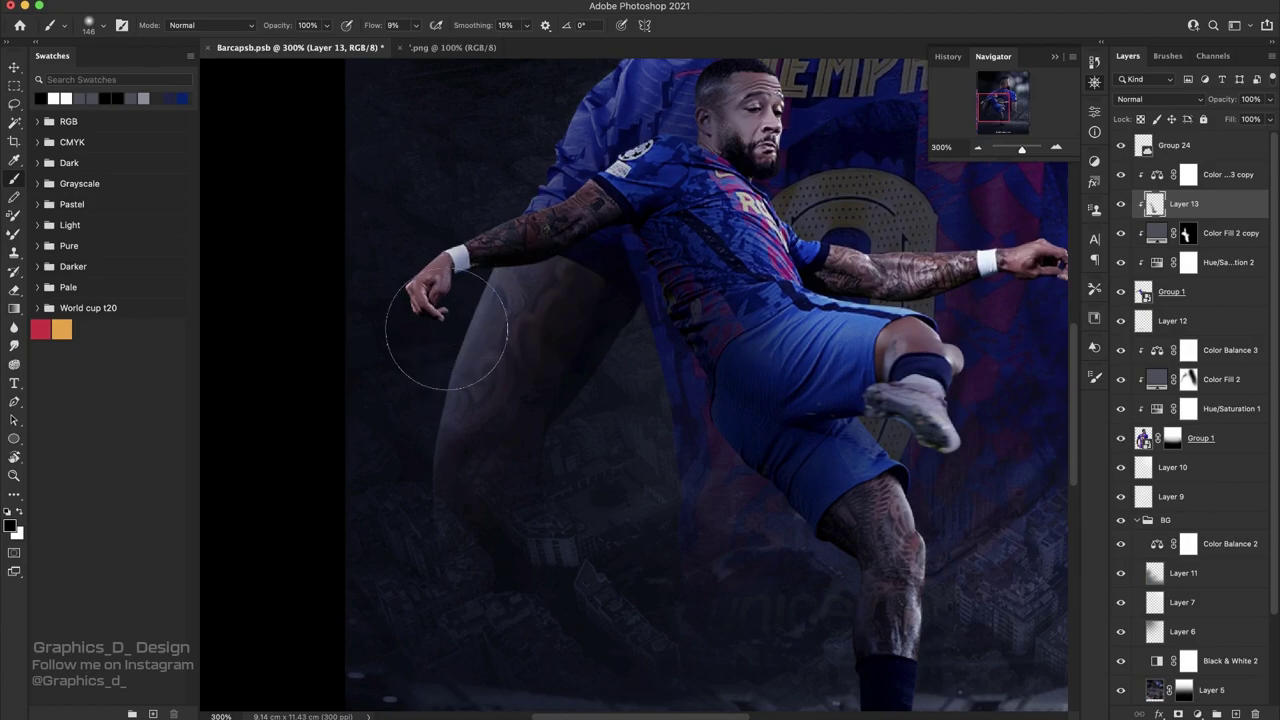
scroll(655, 215, up, 3)
scroll(655, 215, up, 3)
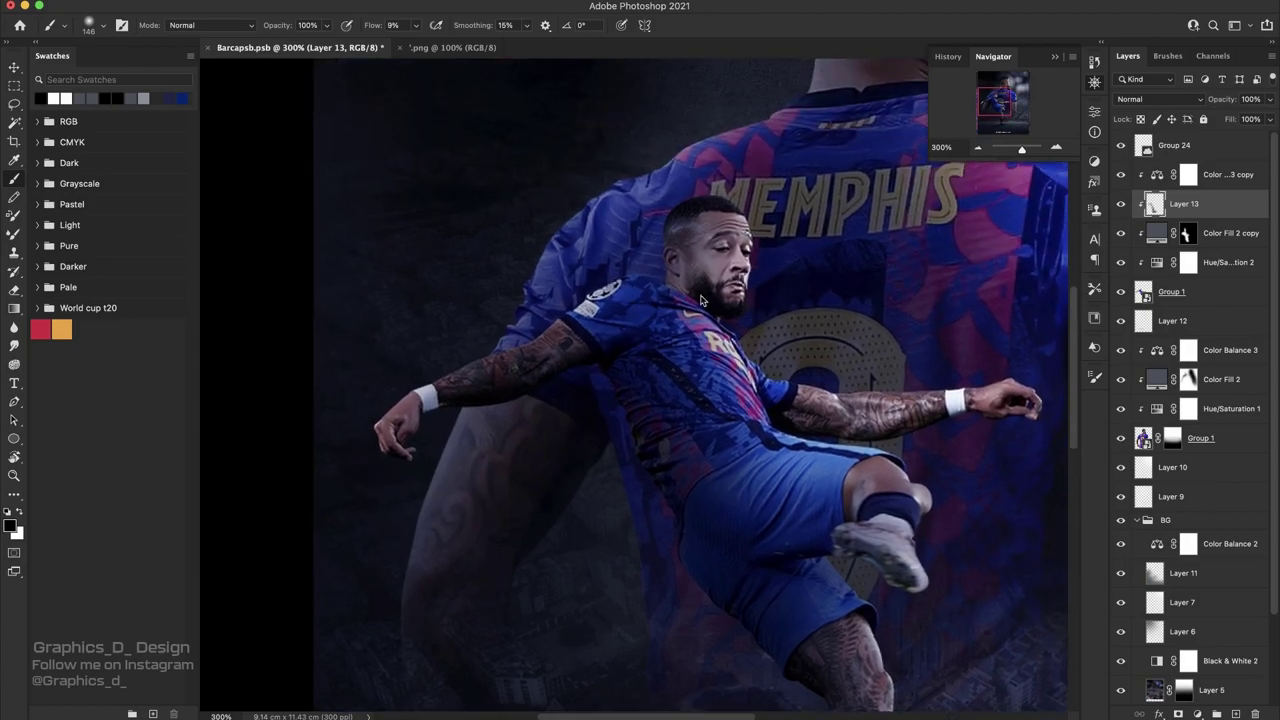
right_click(702, 298)
key(Return)
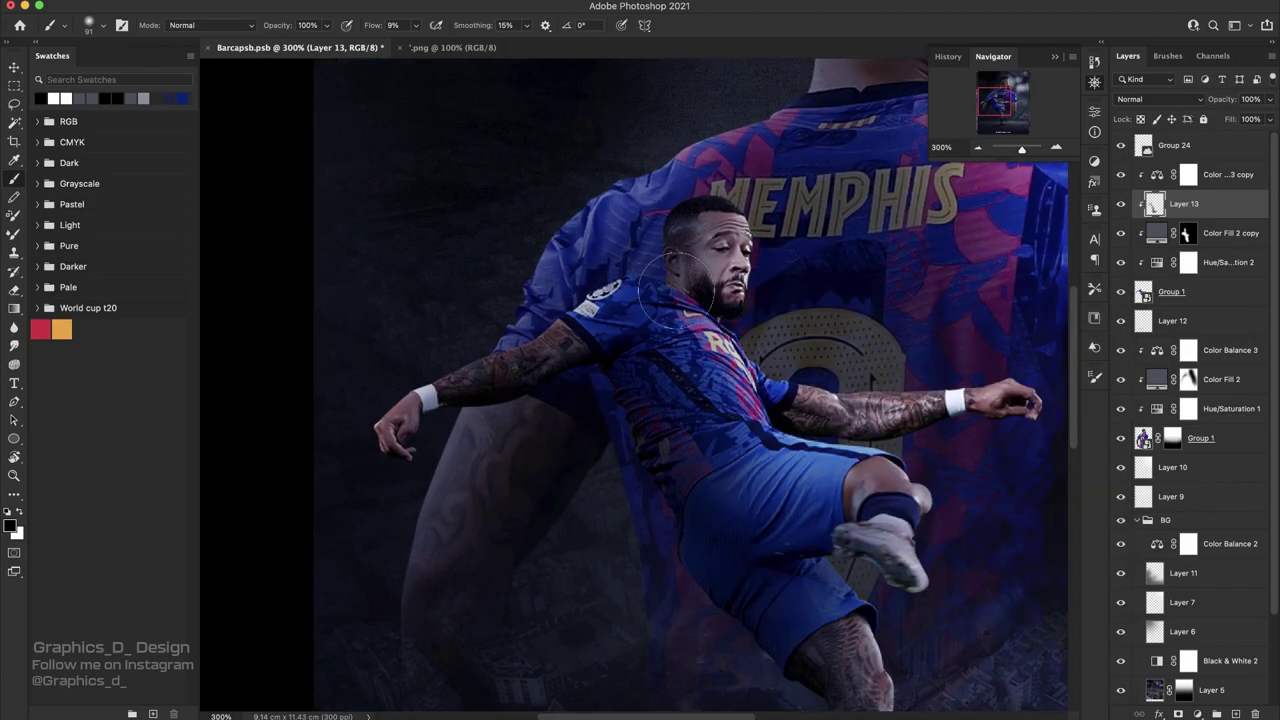
- Check the whole poster in a tilted view, then drop the brush flow to 1%
key(super+minus)
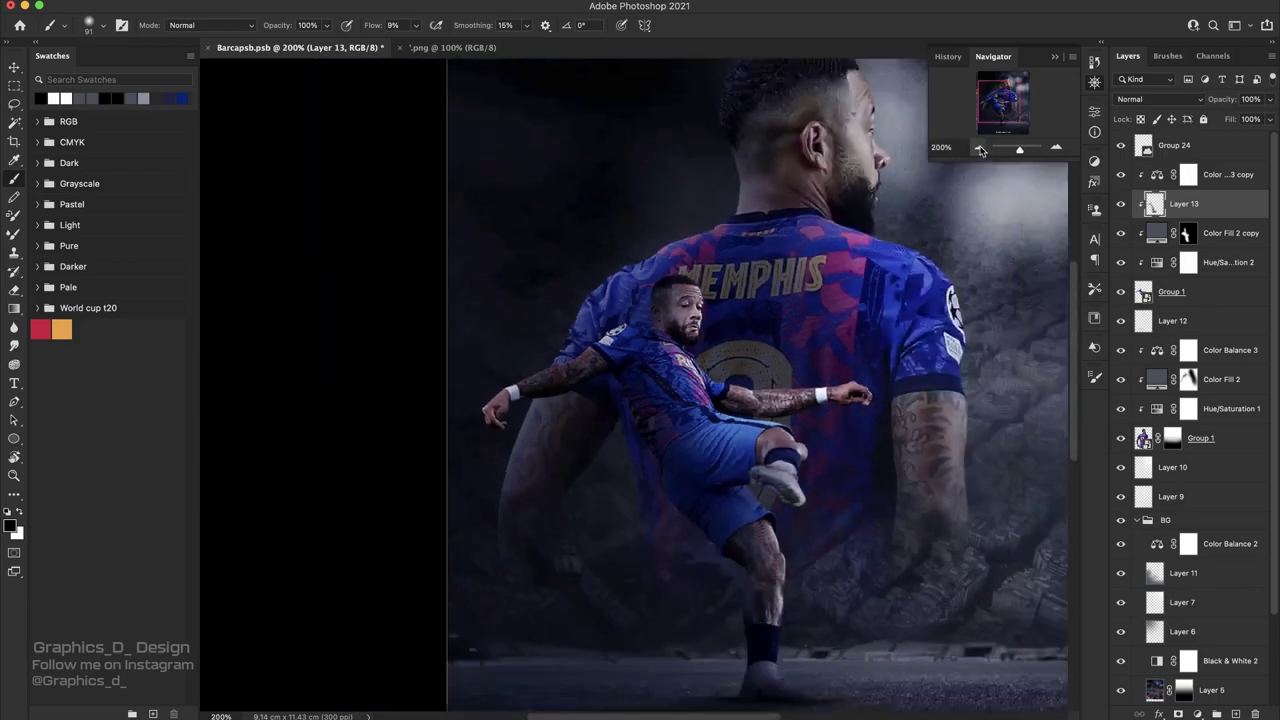
key(super+minus)
key(r)
mouse_move(593, 370)
mouse_down()
mouse_move(640, 355)
mouse_move(757, 258)
mouse_up()
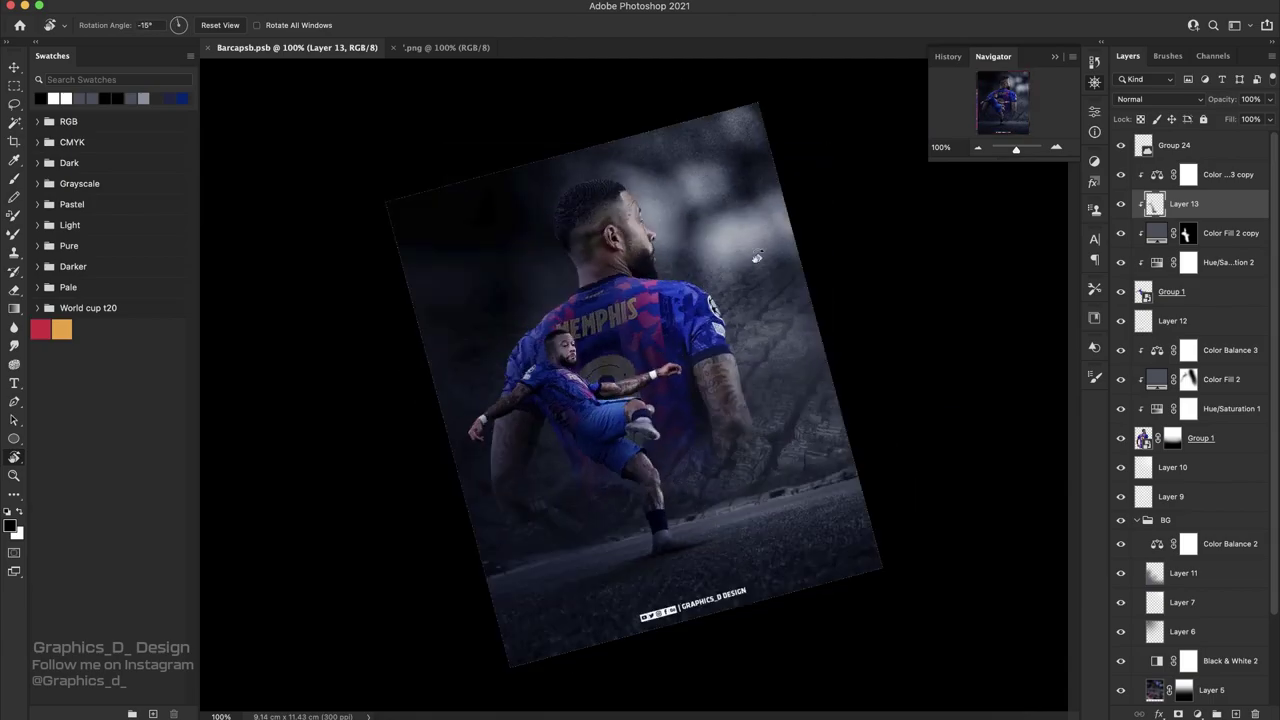
key(Escape)
key(super+plus)
key(super+plus)
key(b)
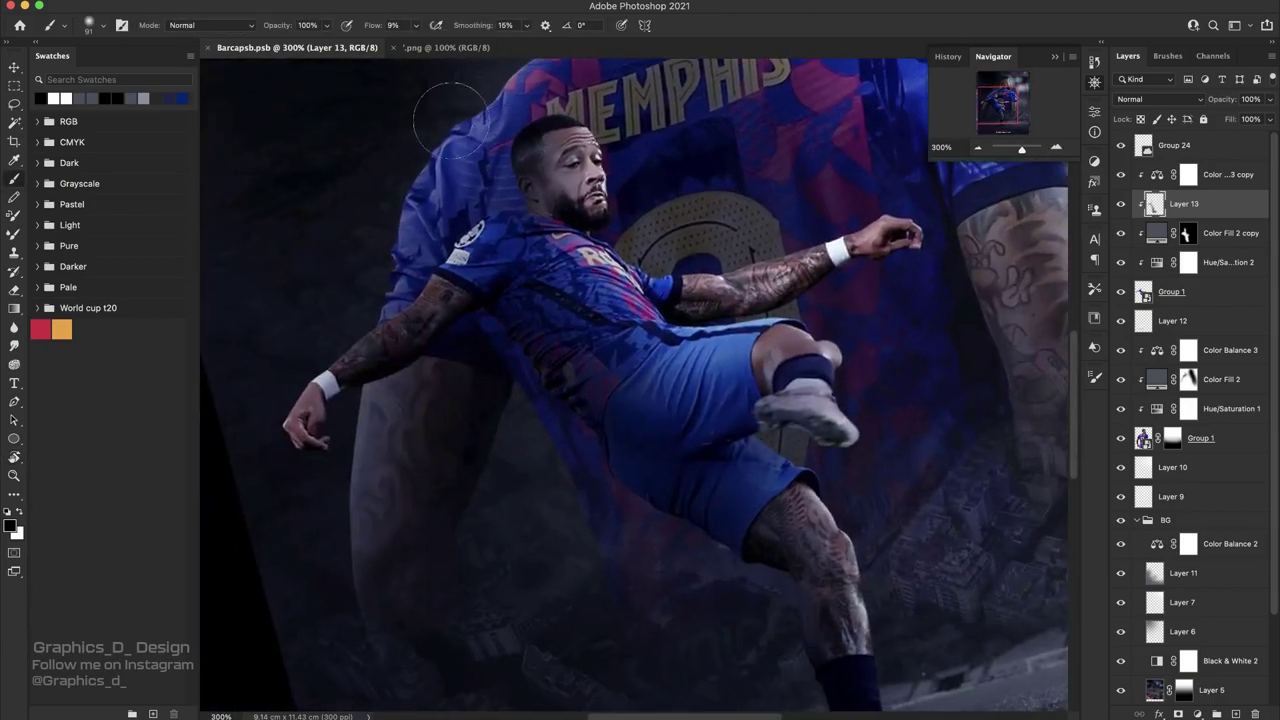
drag(374, 33, 366, 33)
right_click(852, 307)
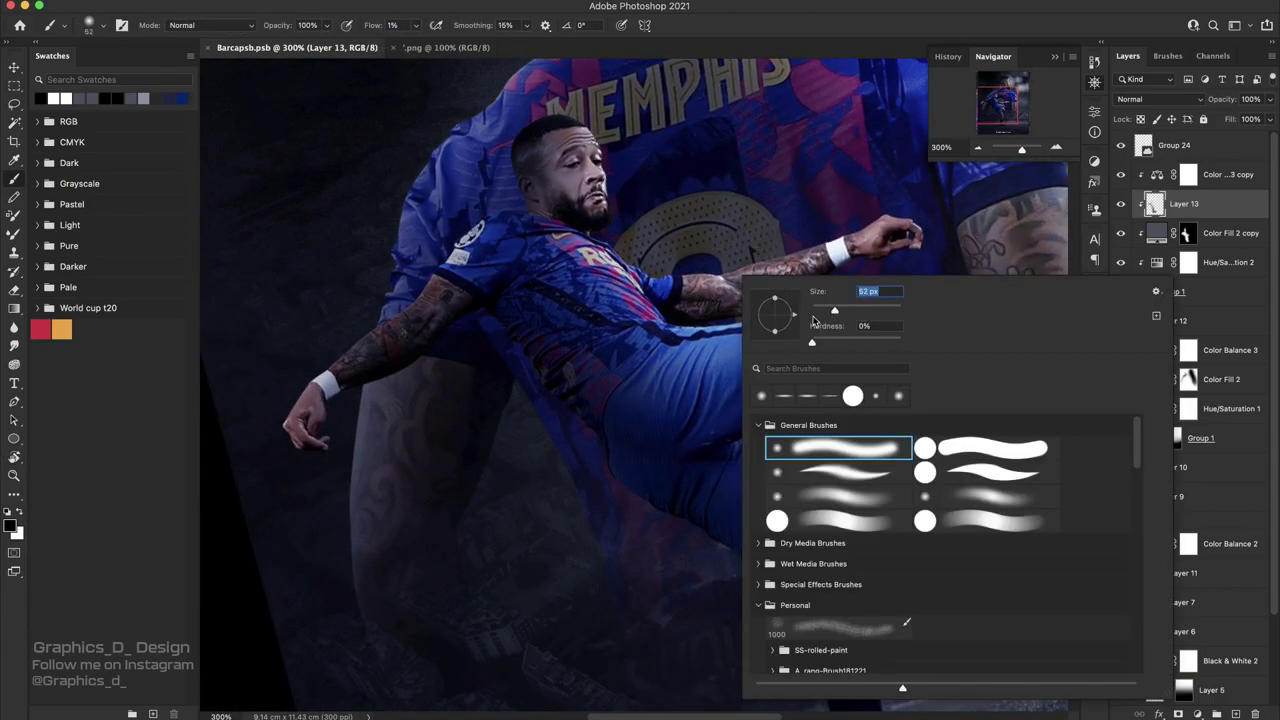
click(640, 385)
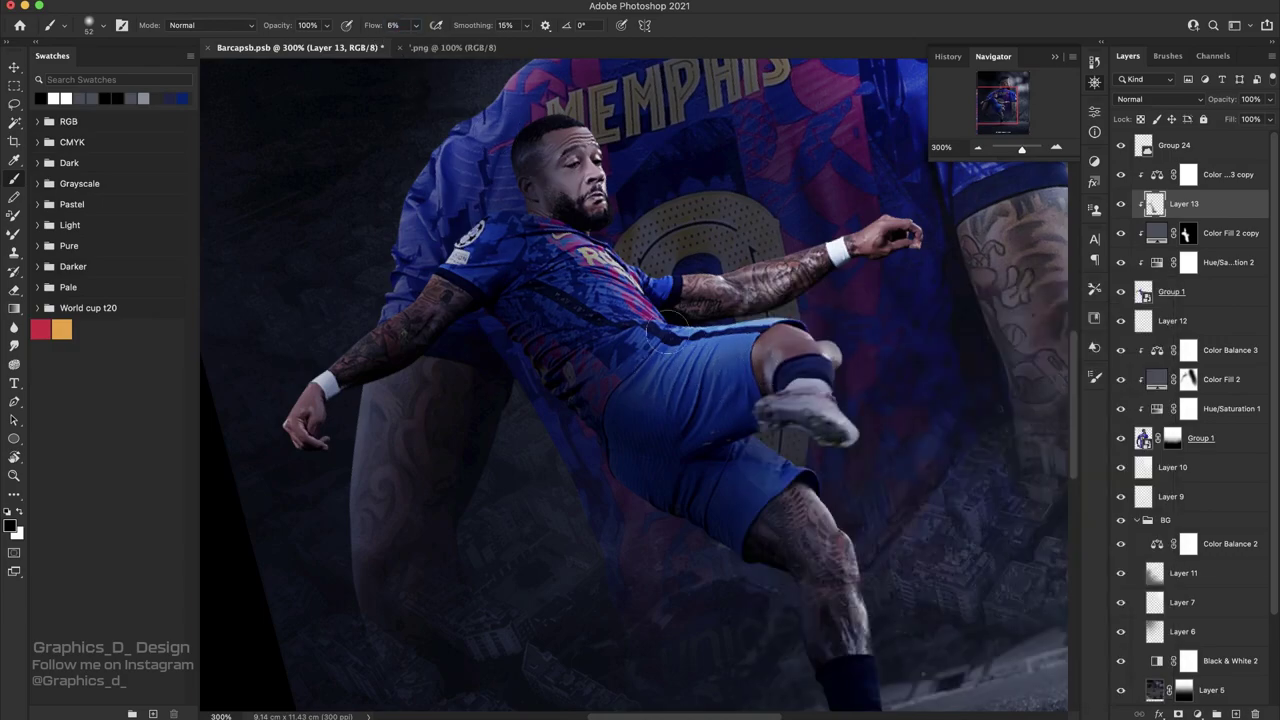
- Darken the shadows under the arm and shorts, across the jersey, and from calf to knee
drag(728, 307, 783, 367)
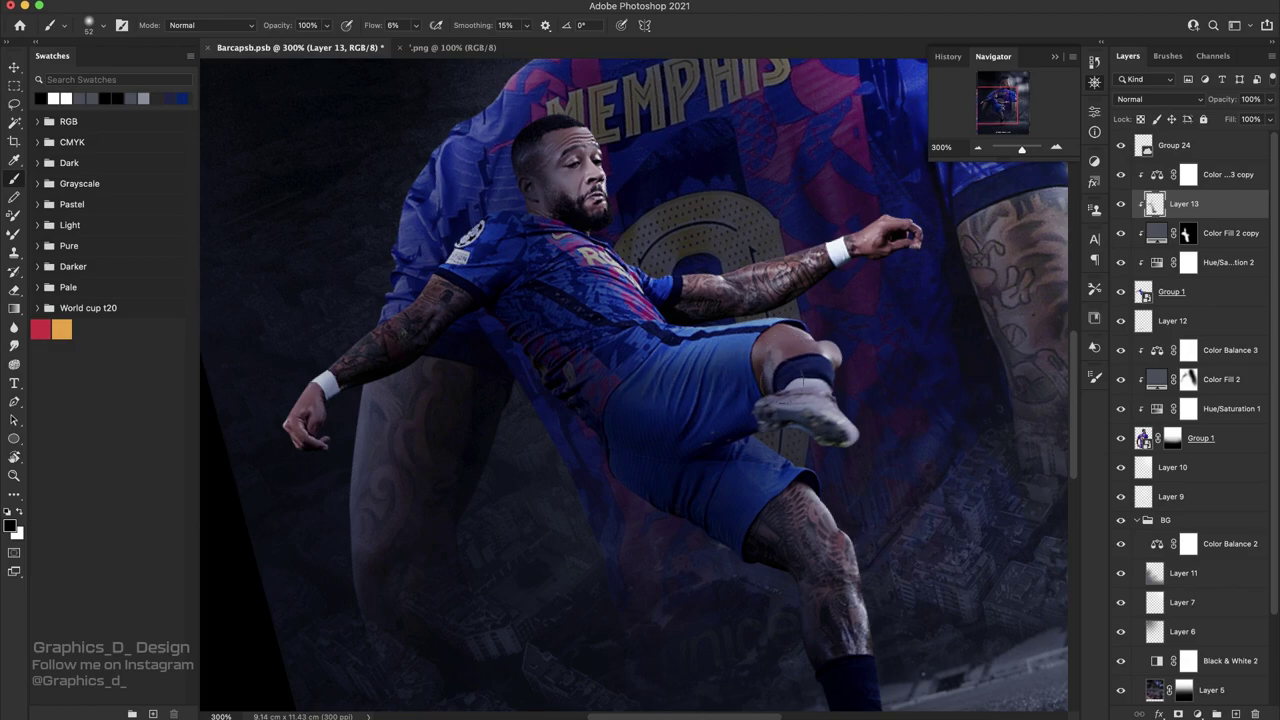
drag(695, 432, 527, 259)
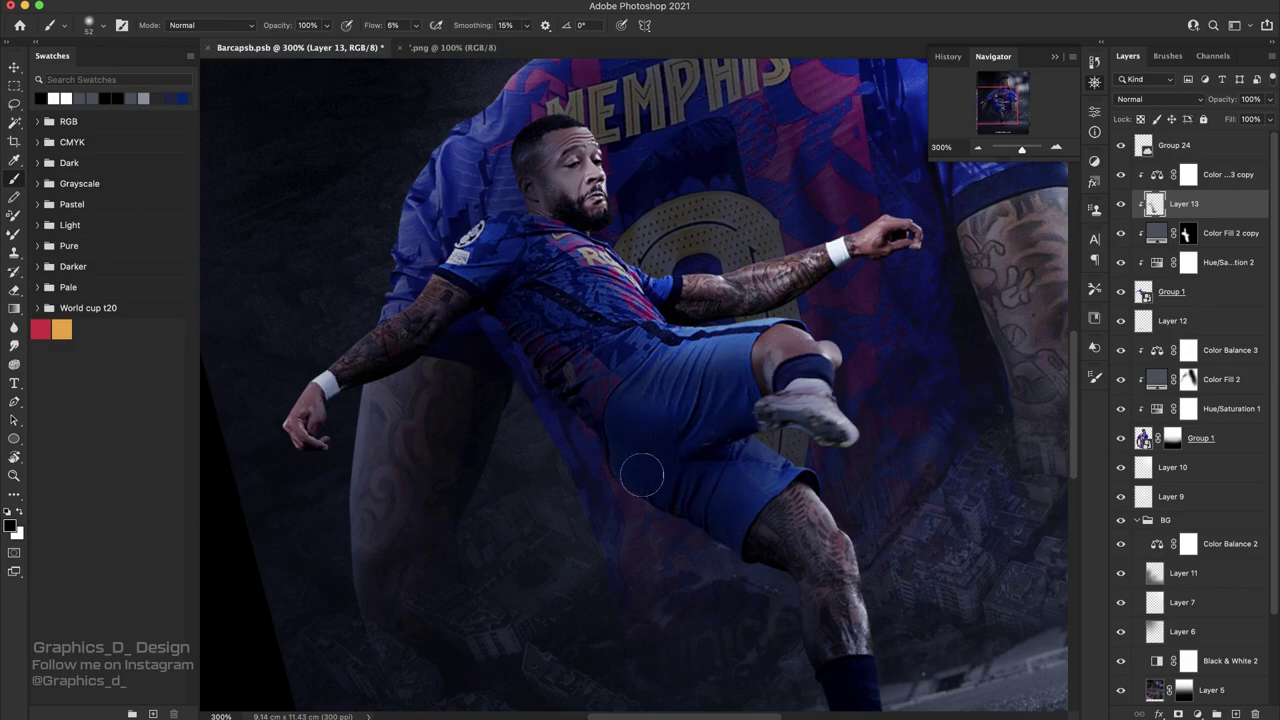
drag(829, 604, 787, 540)
mouse_move(813, 615)
mouse_down()
mouse_move(754, 458)
mouse_move(763, 569)
mouse_up()
- Zoom out and tilt the view to review the shading on the full poster
click(979, 150)
click(979, 150)
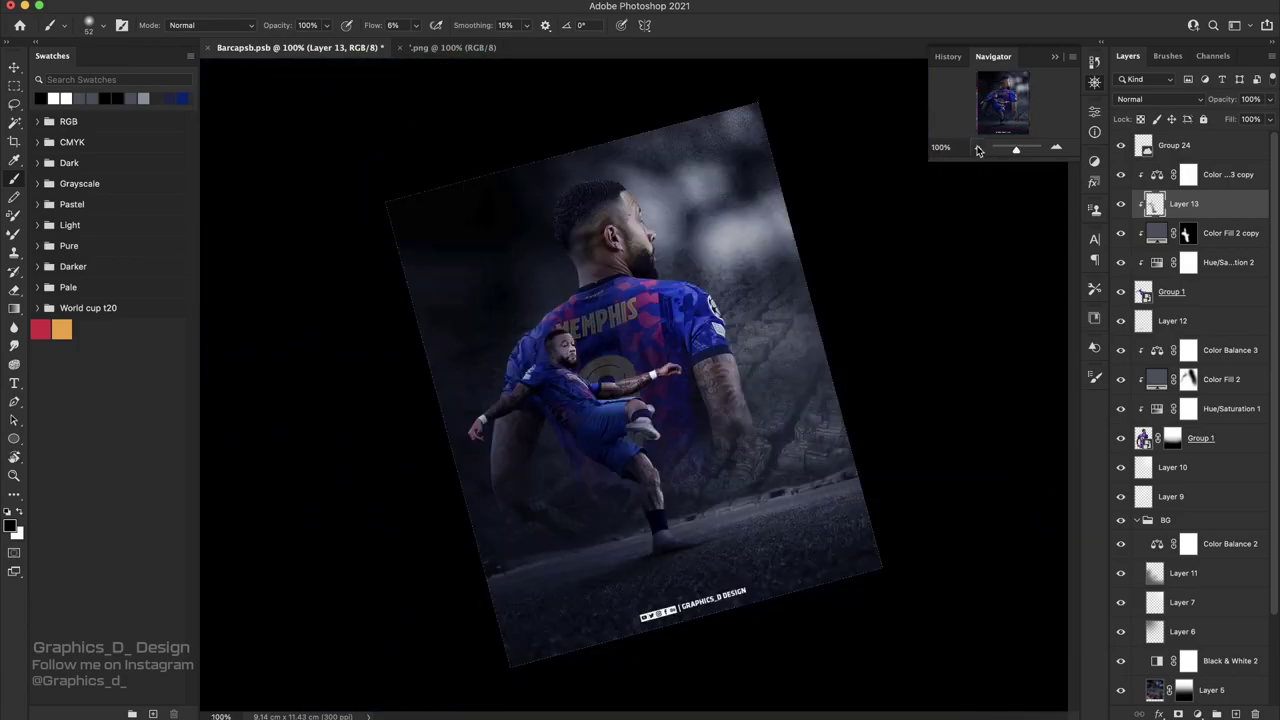
key(r)
mouse_move(640, 250)
mouse_down()
mouse_move(688, 368)
mouse_move(670, 372)
mouse_up()
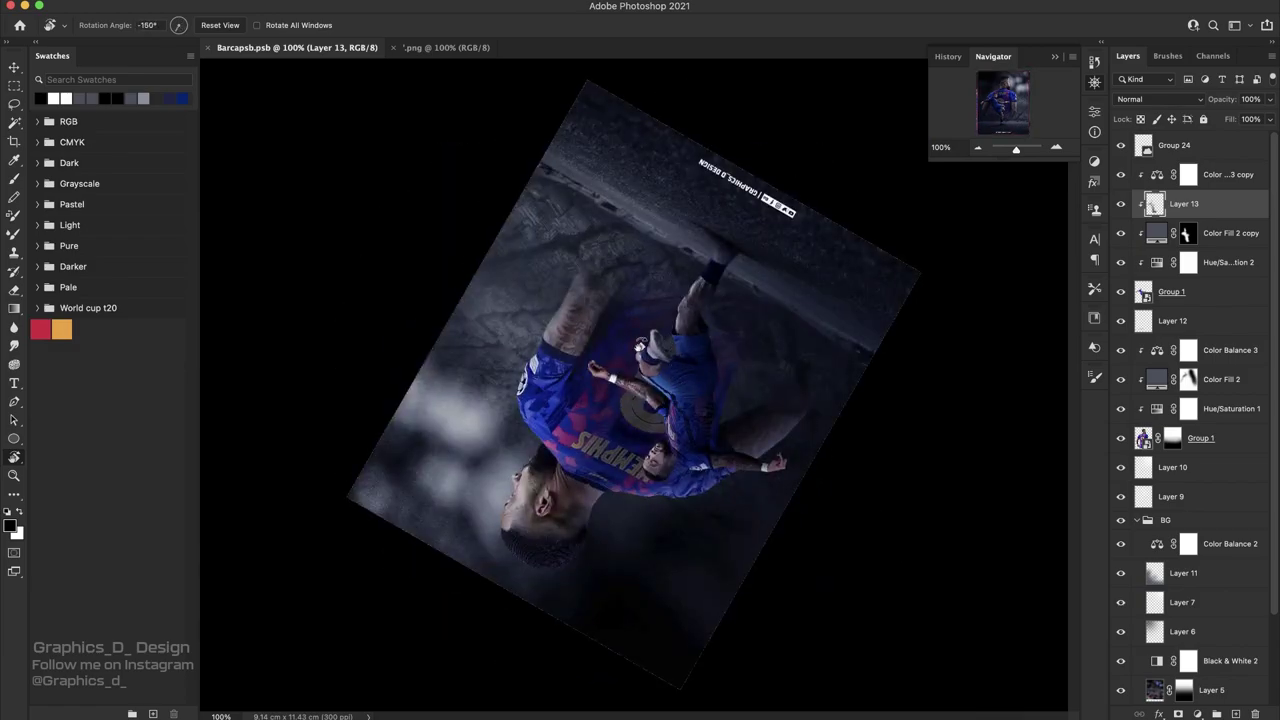
drag(651, 309, 726, 242)
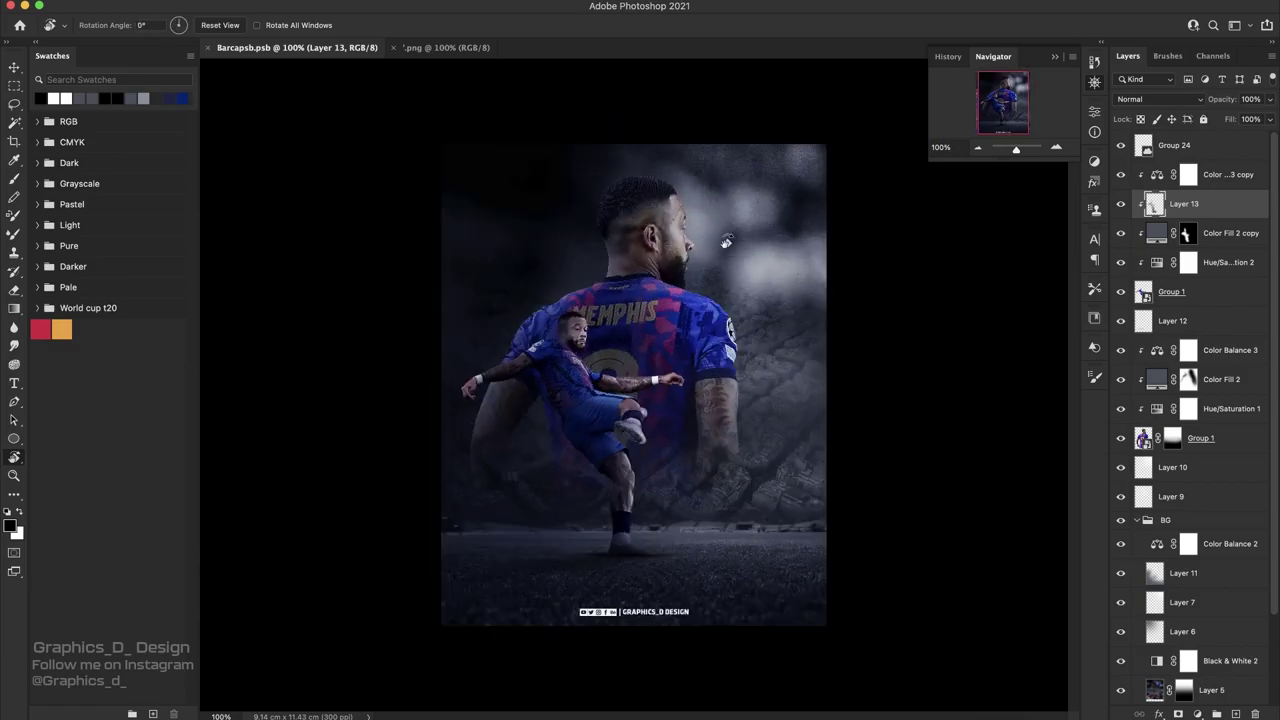
click(1056, 147)
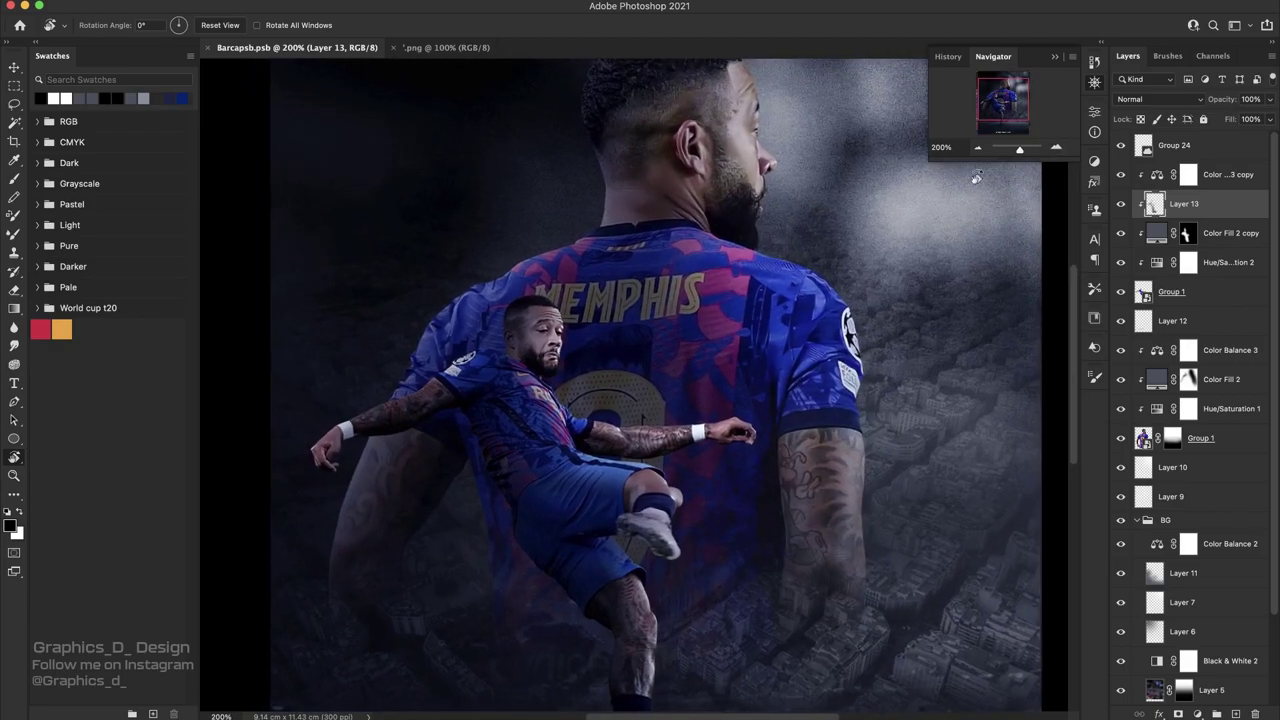
click(977, 148)
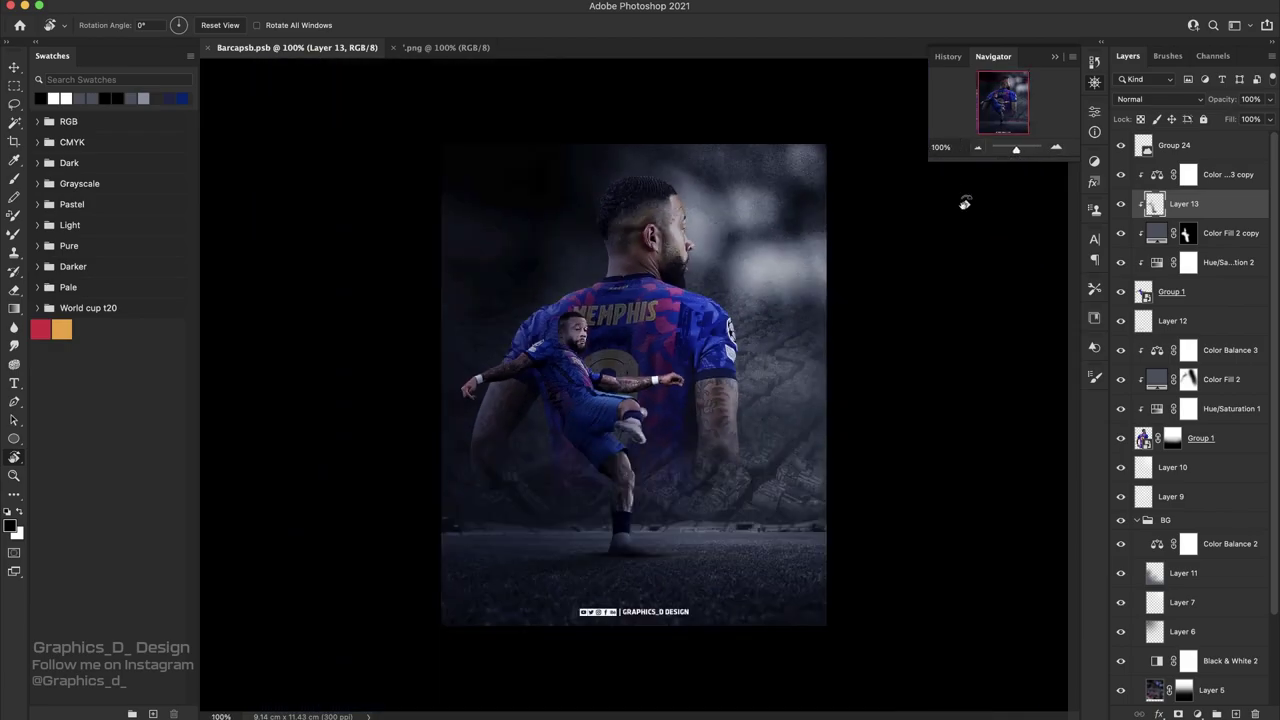
- Group the top colour adjustment layers down through Layer 12 into a group named 1
click(1248, 182)
shift+click(1230, 295)
shift+click(1230, 322)
key(ctrl+g)
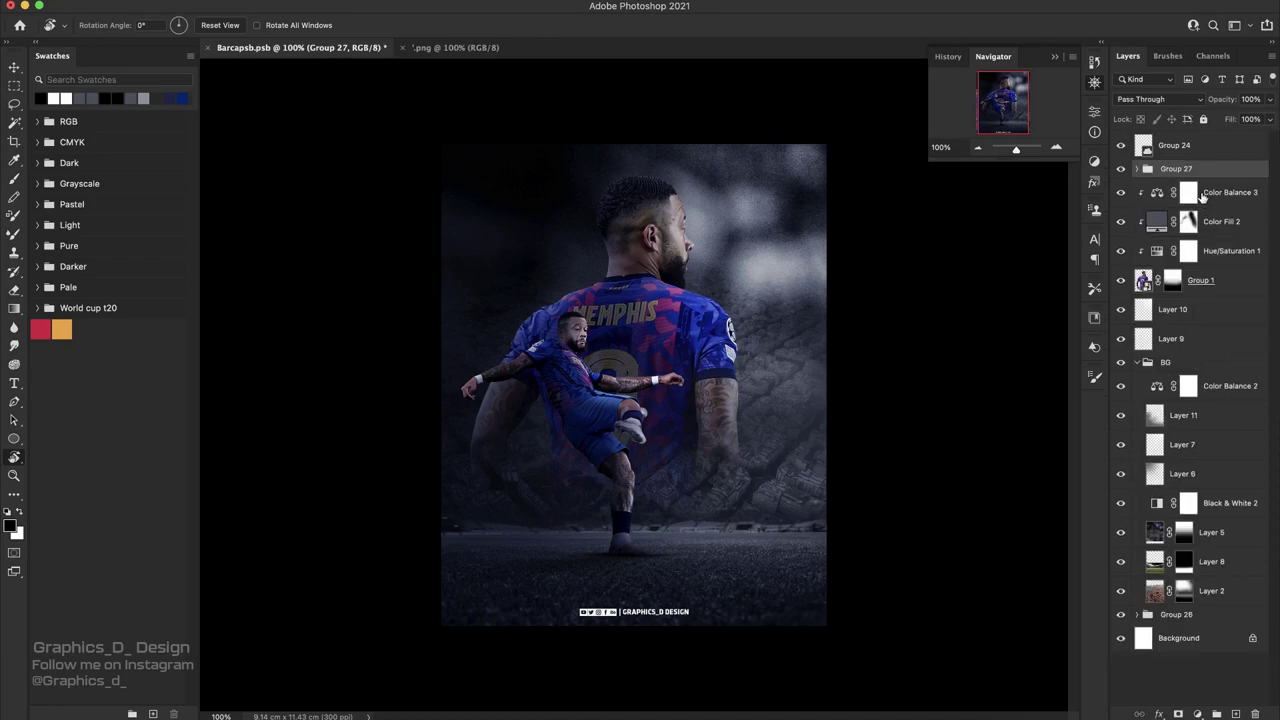
text(1)
key(Return)
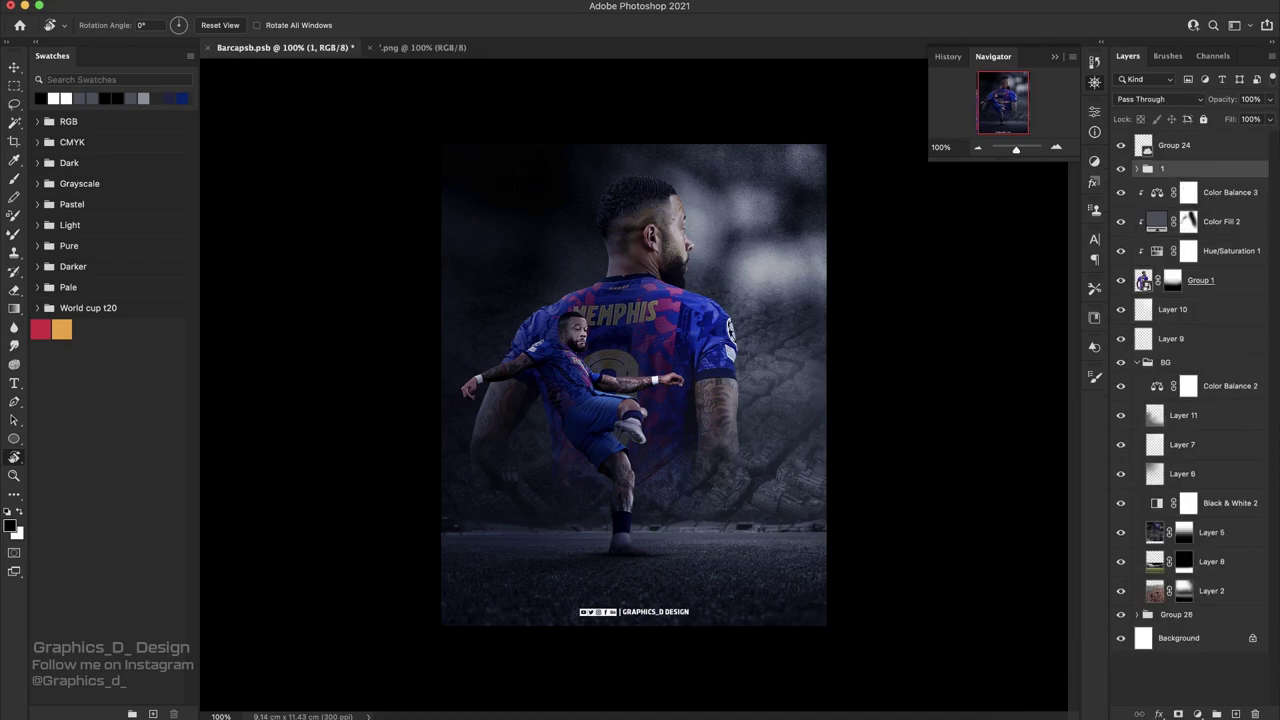
- Group the Group 1 player layer up to Color Balance 3 into a group named 2
click(1252, 292)
shift+click(1234, 200)
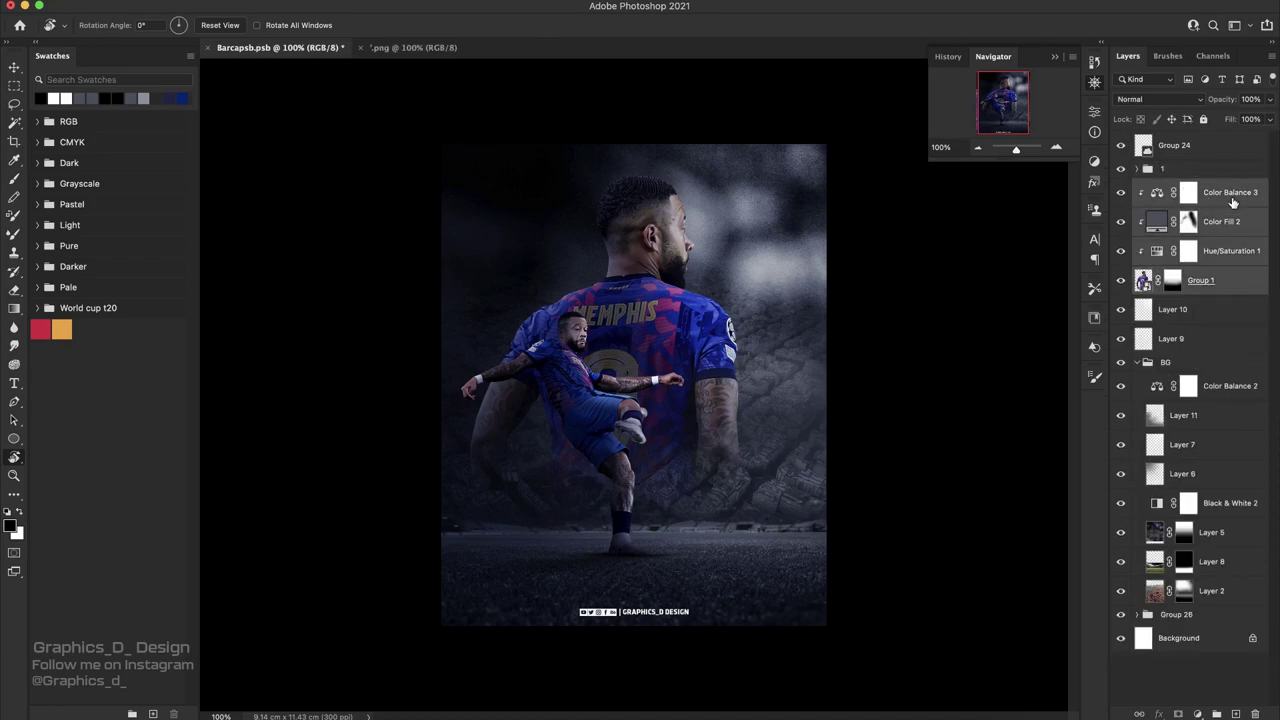
key(ctrl+g)
text(2)
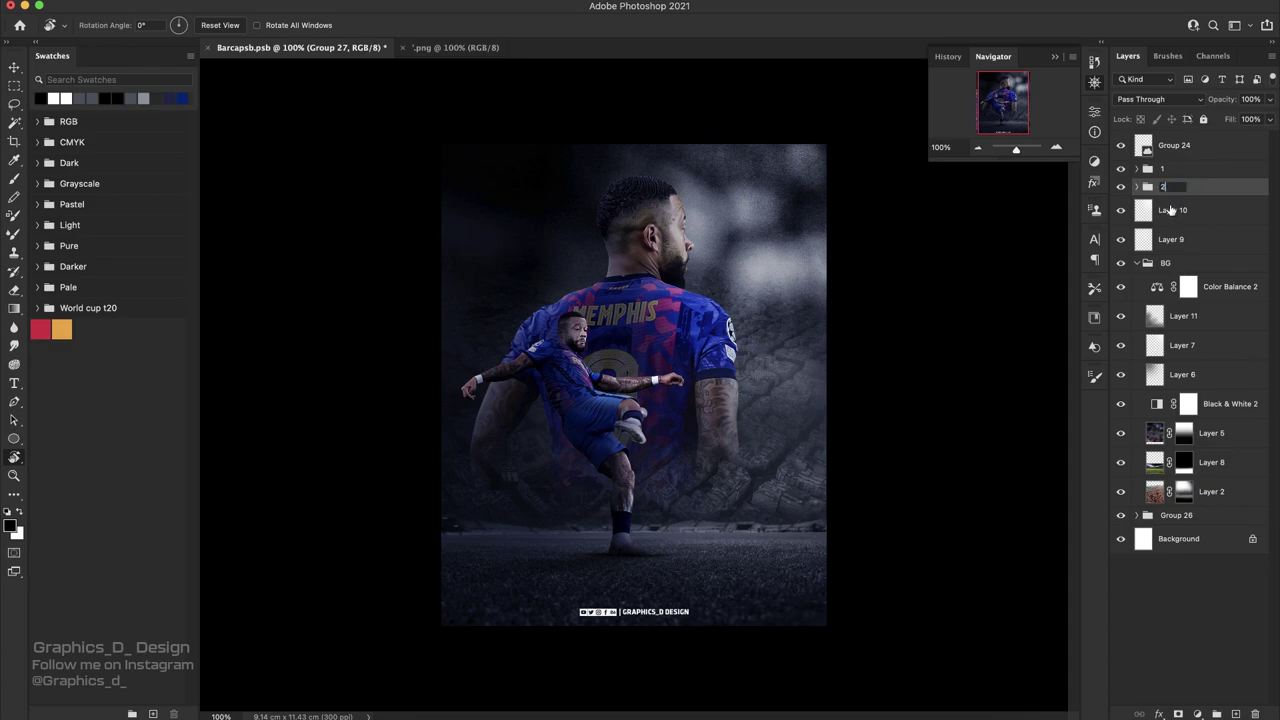
key(Return)
- Group Layer 10 and Layer 9 as 'Lights' and collapse the BG group
click(1178, 212)
key(ctrl+g)
text(Light)
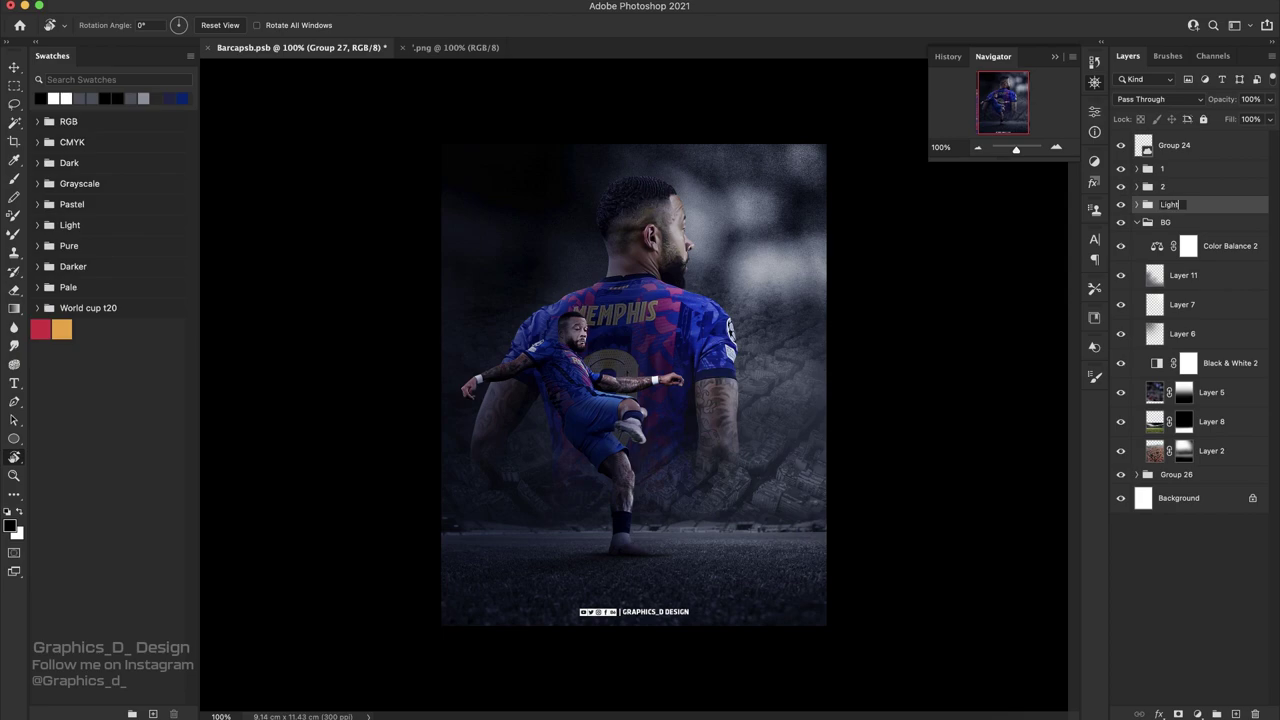
text(s)
key(Return)
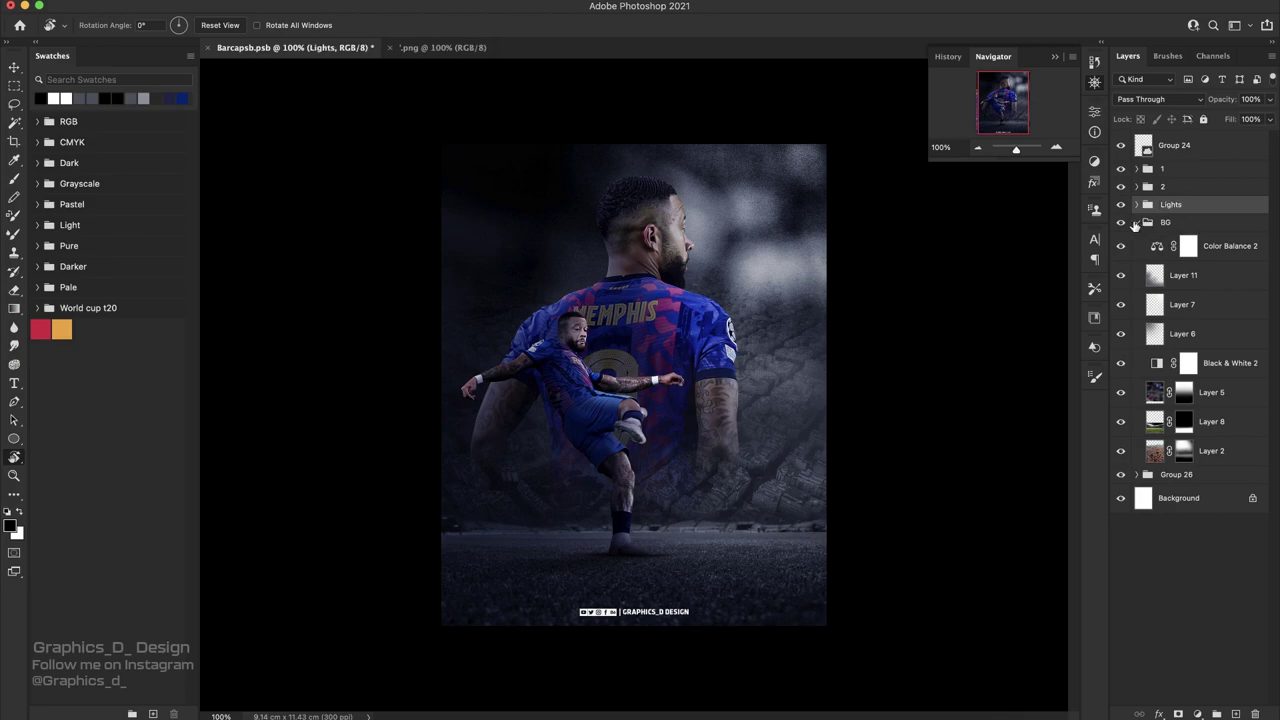
click(1140, 222)
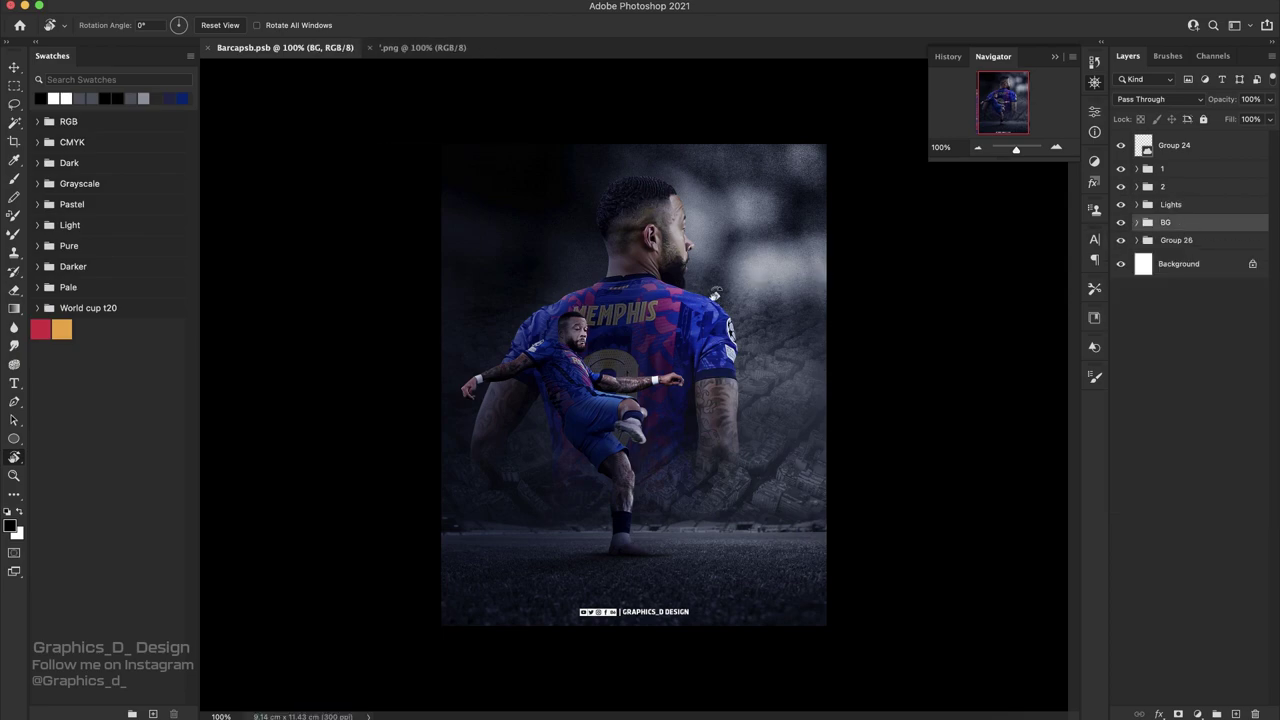
- Rotate the view and zoom between 200% and 100% to inspect the poster
drag(609, 260, 679, 375)
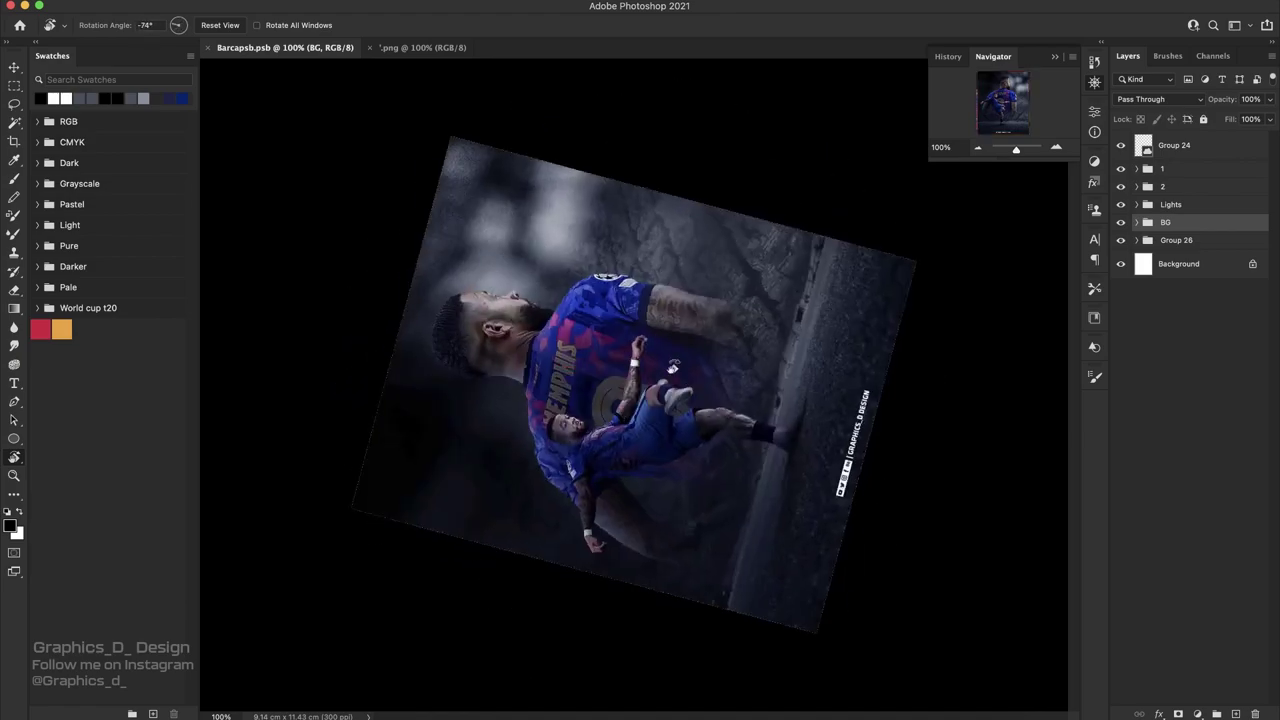
key(Escape)
click(1052, 148)
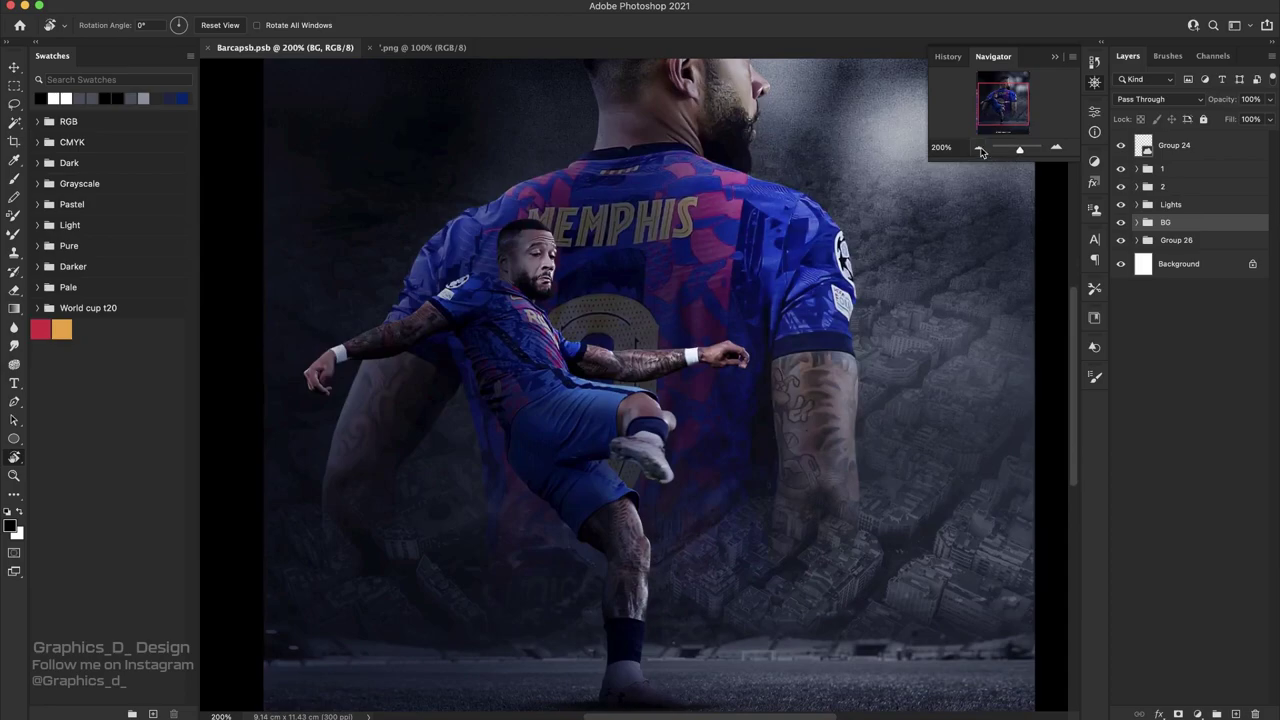
click(979, 149)
drag(657, 280, 790, 340)
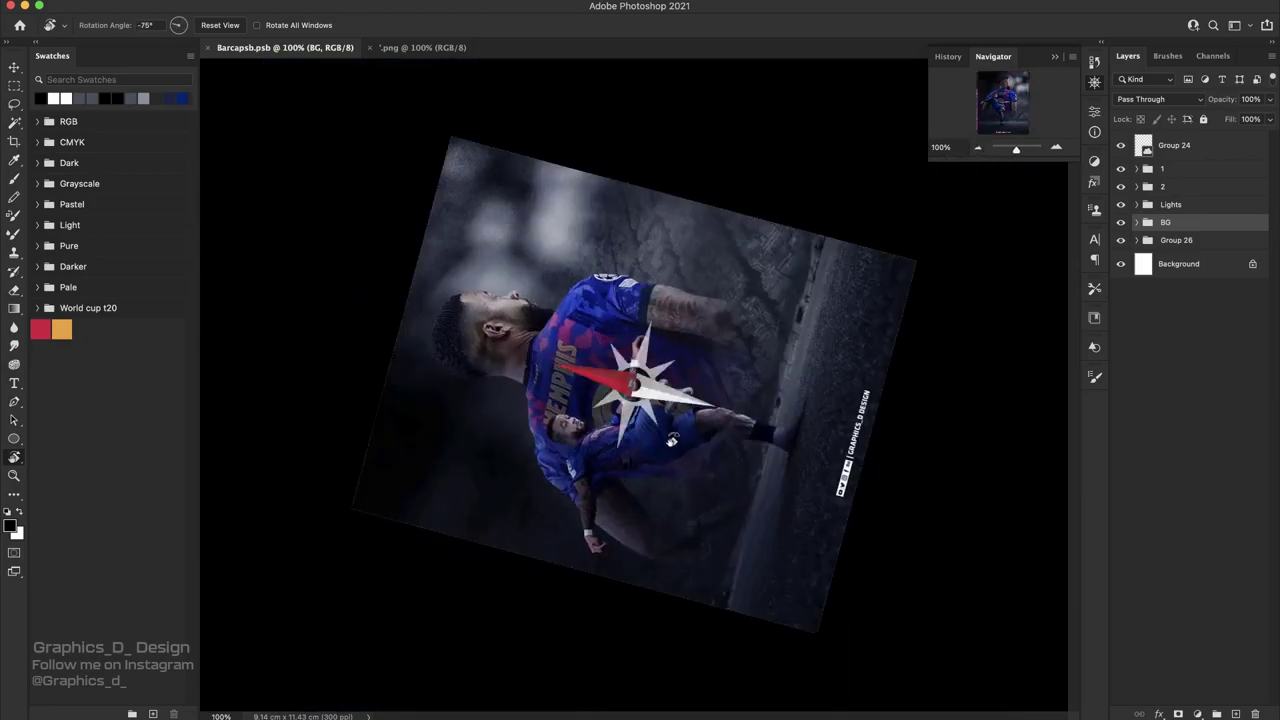
- Make the pasteboard around the canvas dark gray and check the head at 200%
right_click(870, 156)
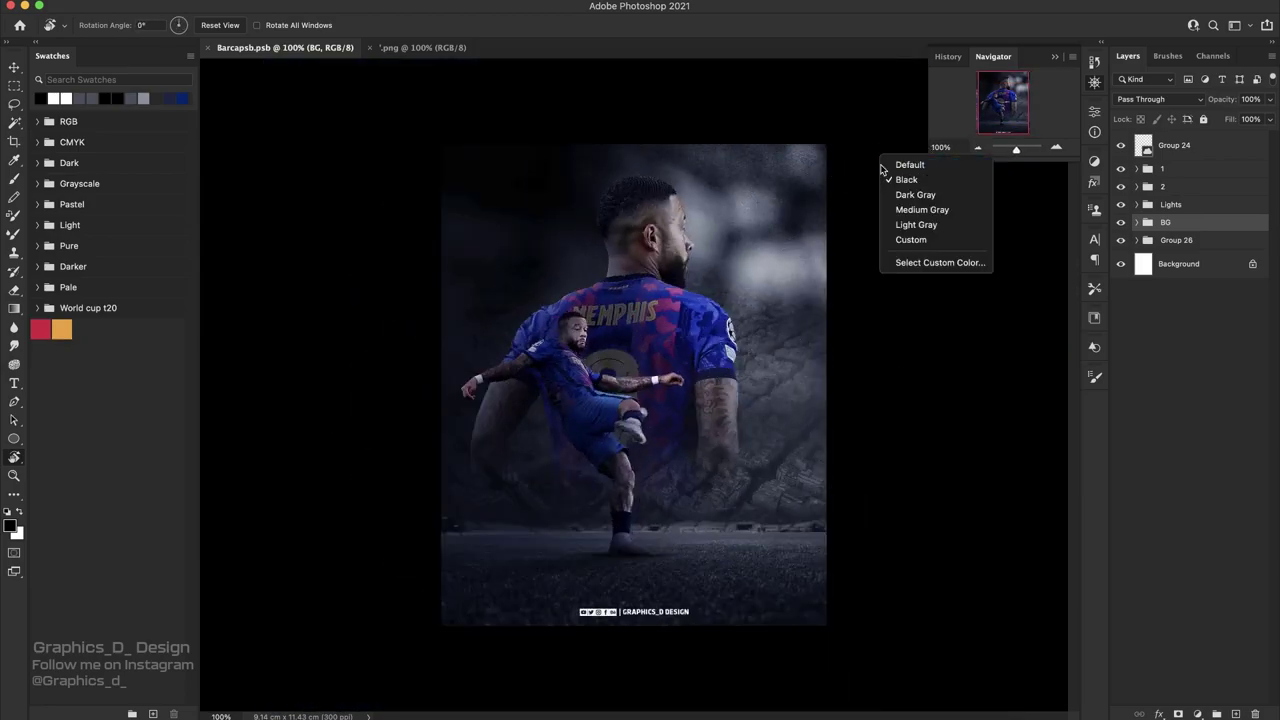
click(911, 165)
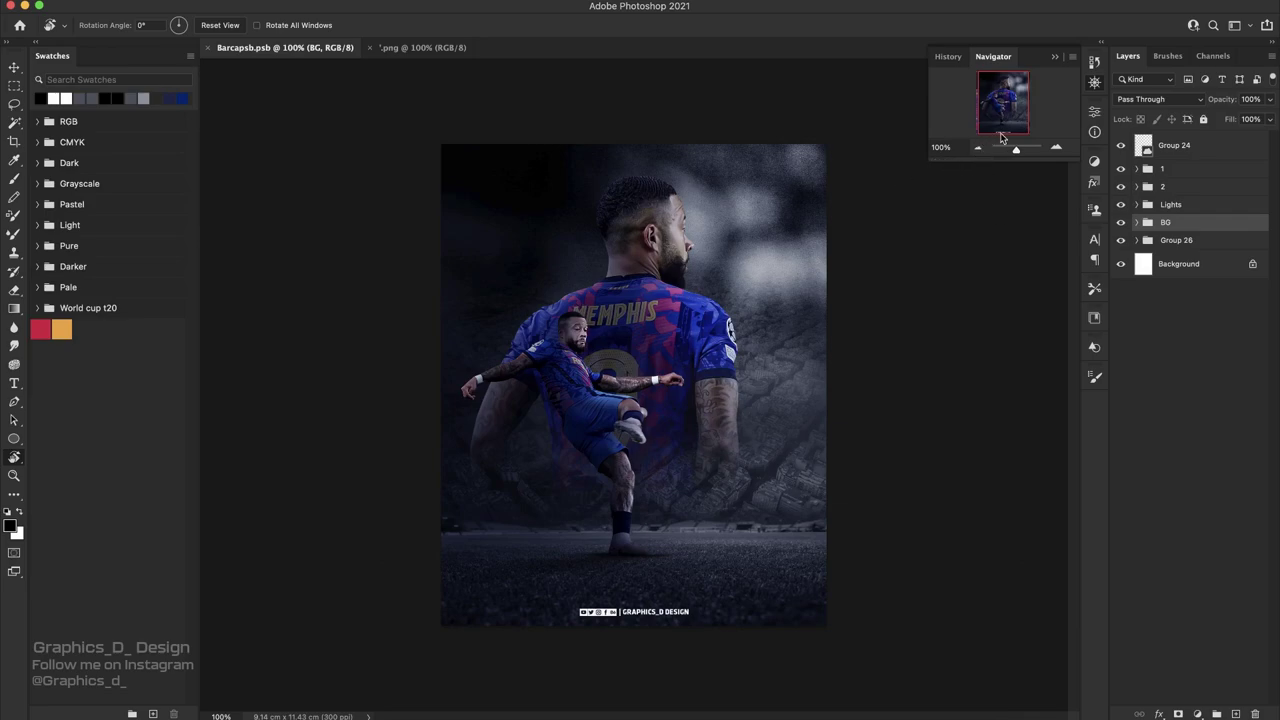
click(1055, 147)
drag(637, 403, 677, 431)
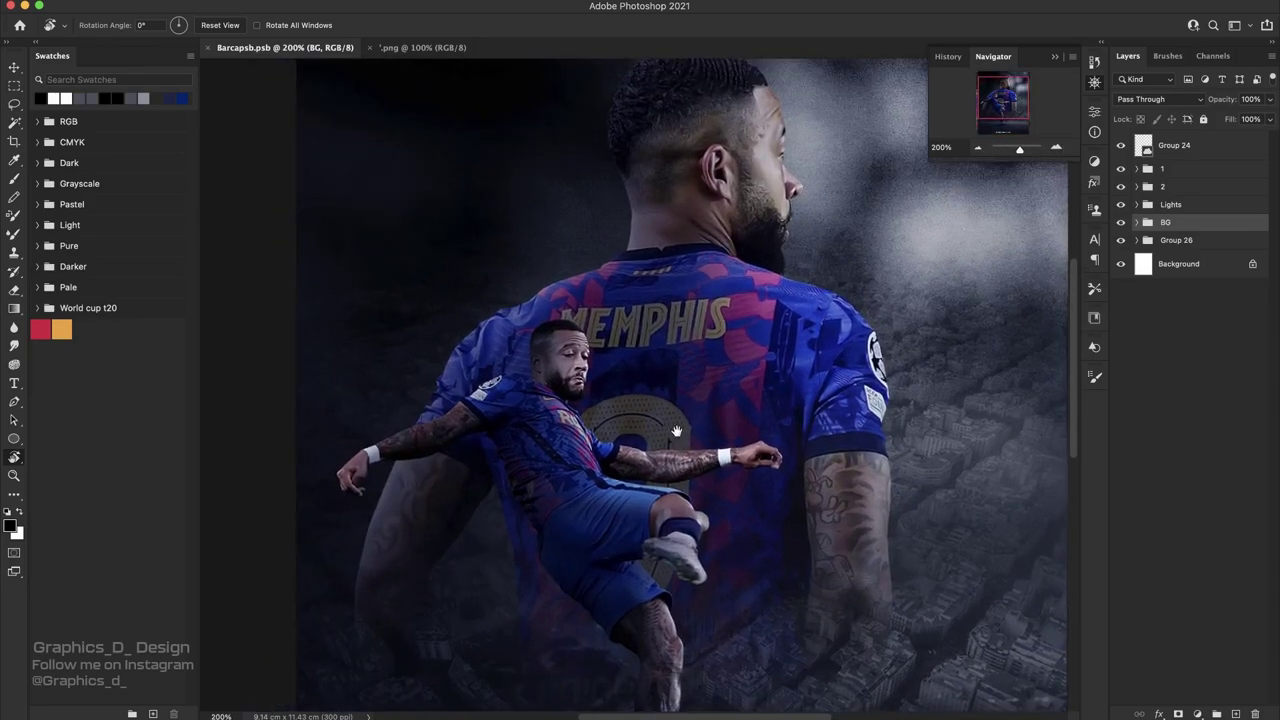
click(979, 148)
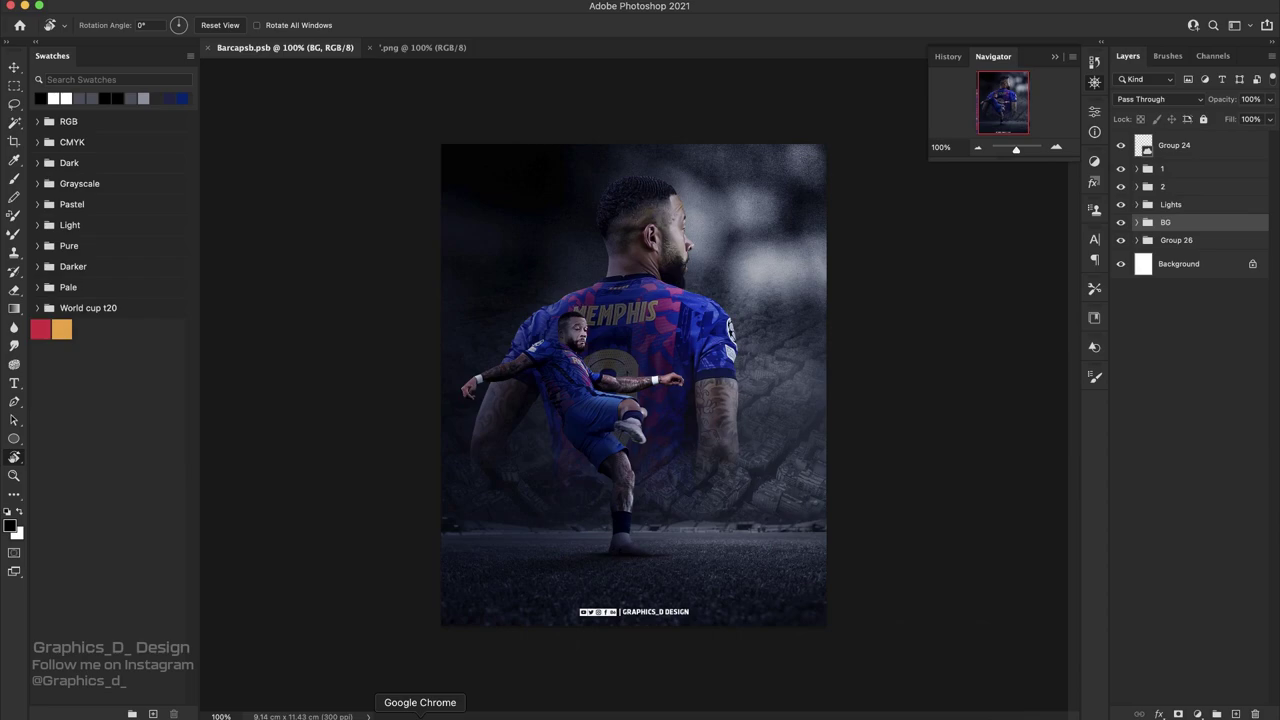
right_click(315, 328)
- Reset the pasteboard to black, bring in the football as Layer 14, and move it onto the kicking foot
click(358, 340)
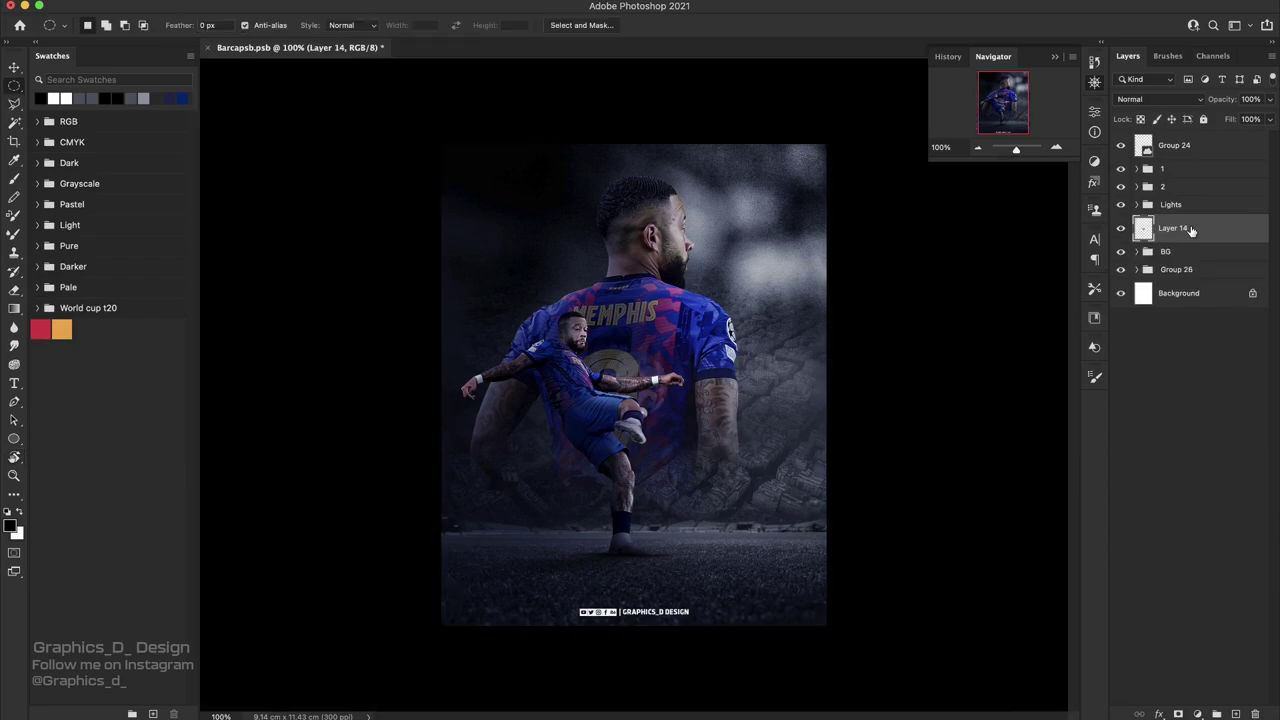
drag(1175, 222, 1188, 163)
key(ctrl+t)
drag(629, 382, 697, 392)
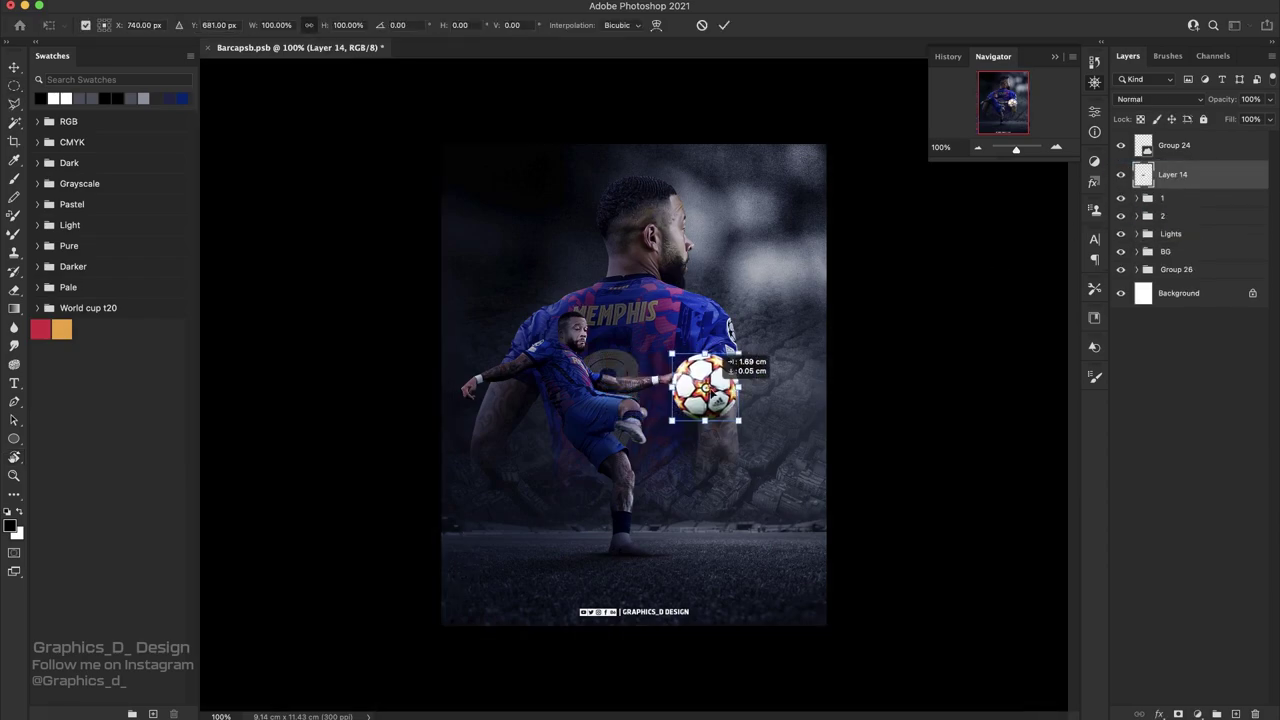
- Scale the football to about 64% and place it by the big figure's forearm
click(1056, 148)
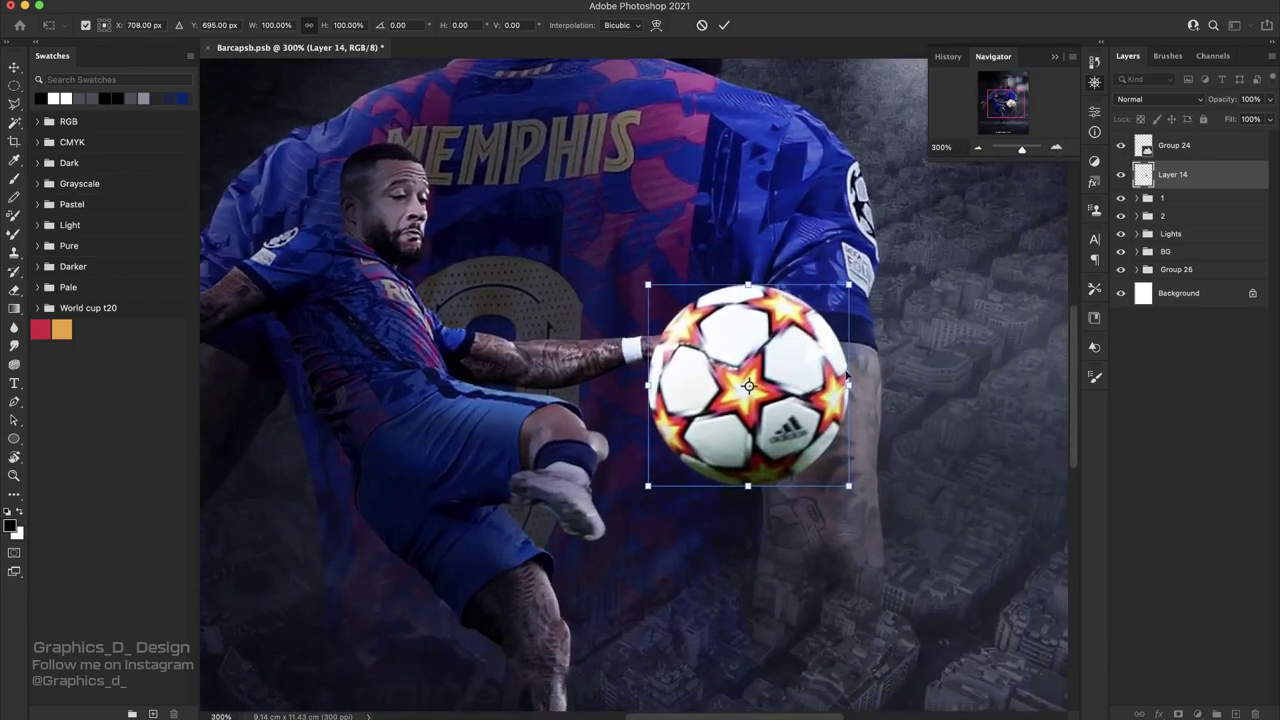
drag(848, 278, 782, 320)
drag(714, 385, 744, 414)
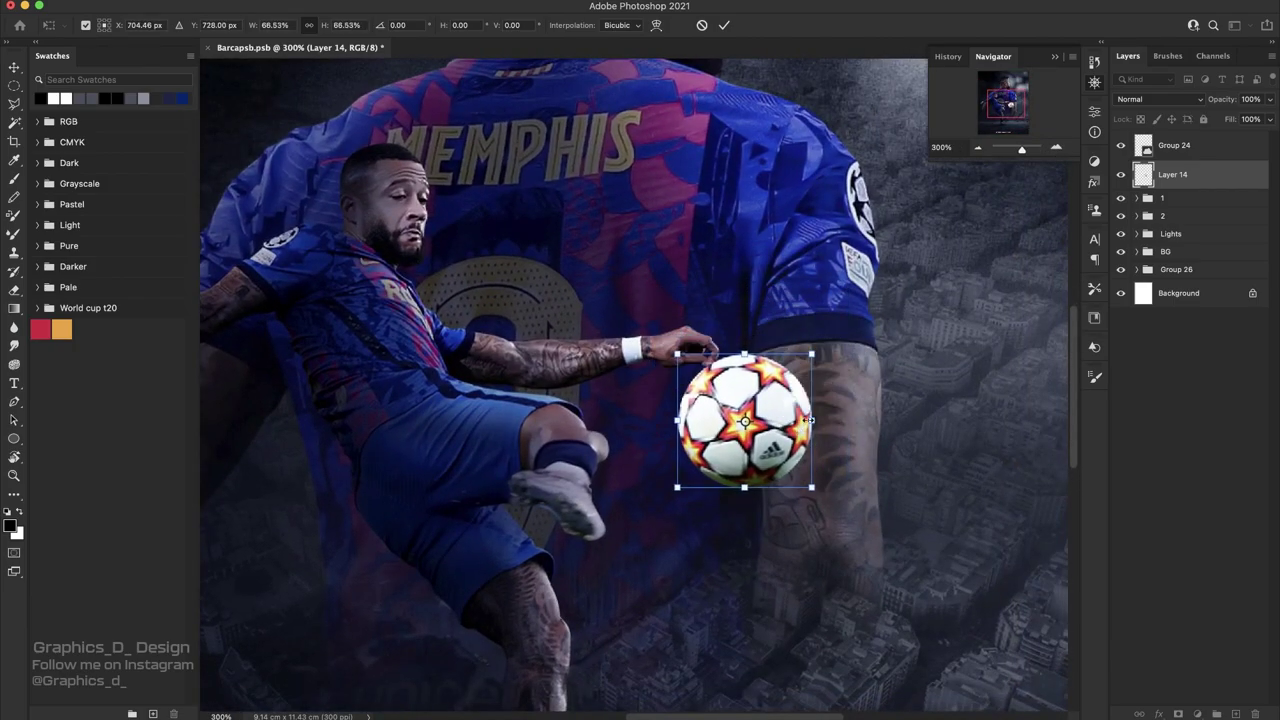
drag(814, 343, 791, 354)
mouse_move(755, 432)
mouse_down()
mouse_move(810, 437)
mouse_move(768, 445)
mouse_up()
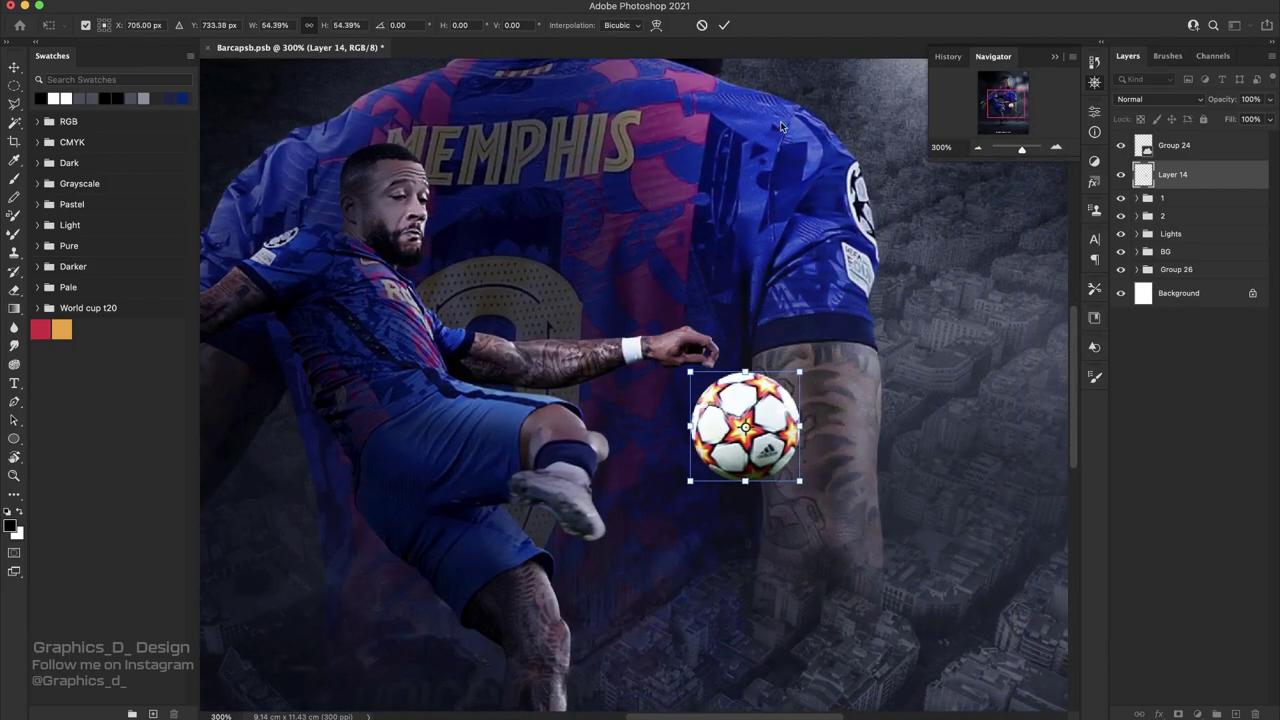
click(722, 25)
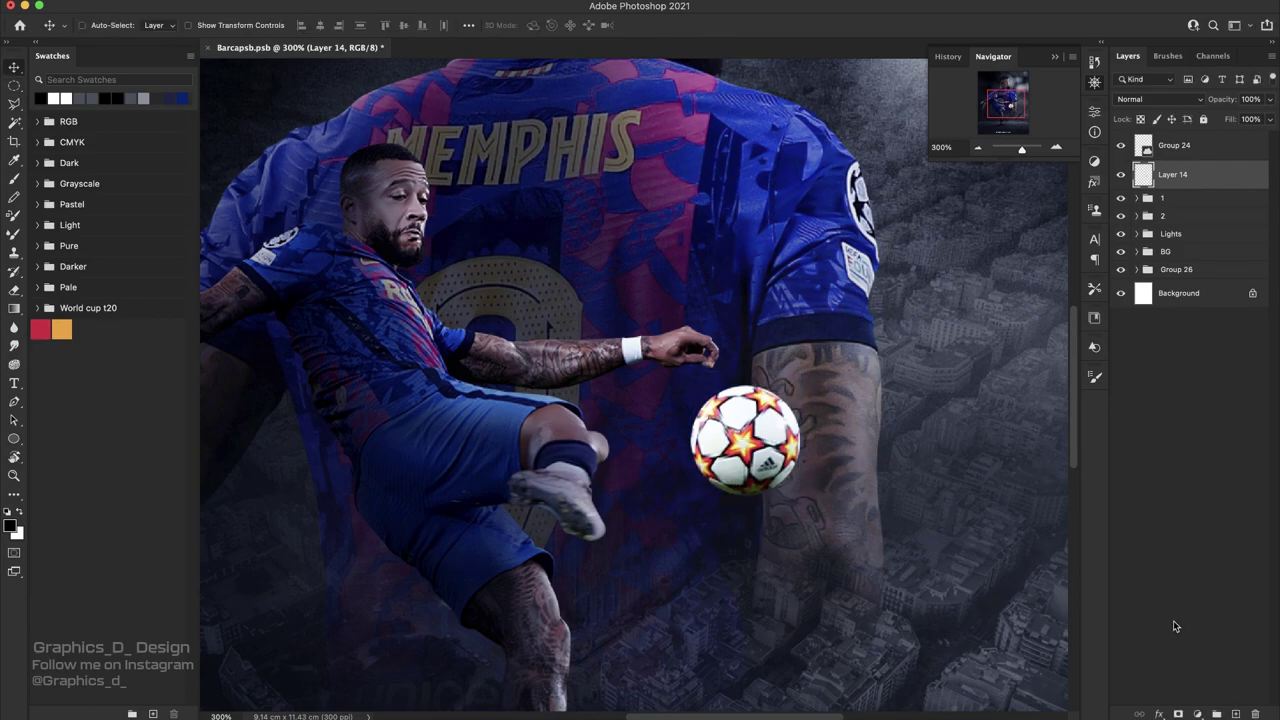
- Give Layer 14 a near-white #f2f2f2 Color Overlay, turning the football into a flat disc
double_click(1138, 179)
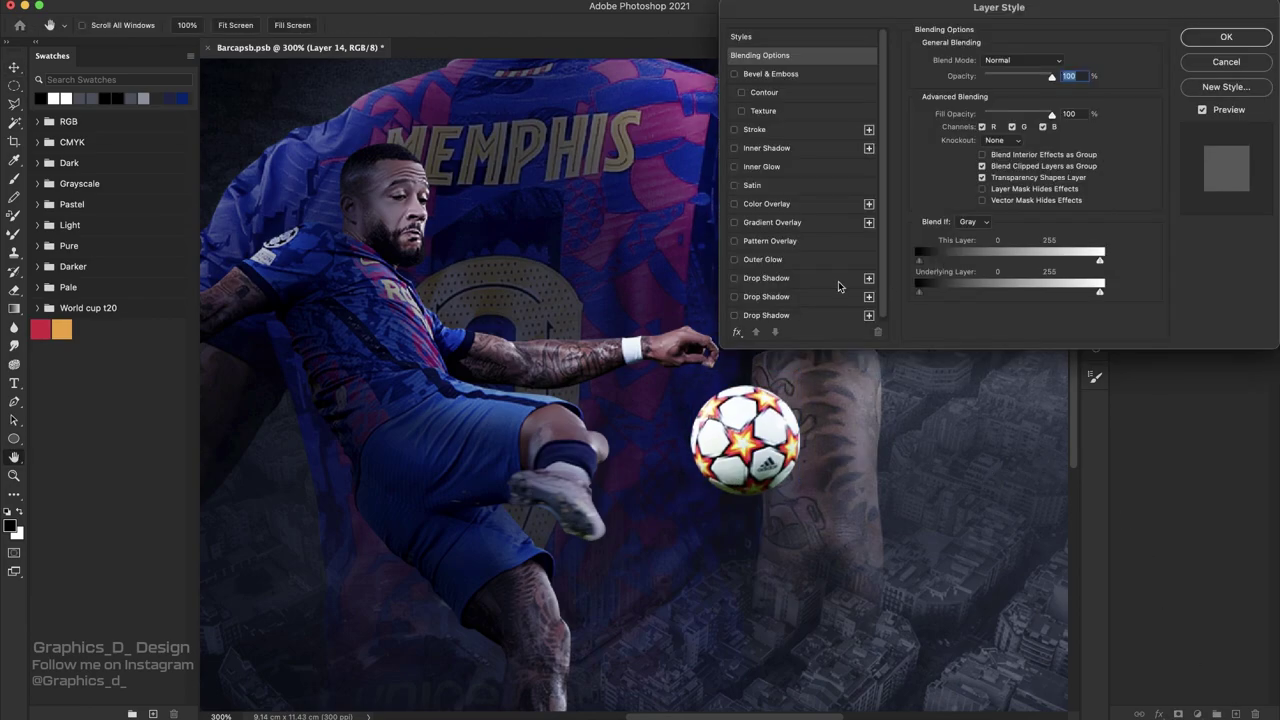
click(789, 205)
click(1060, 62)
click(848, 542)
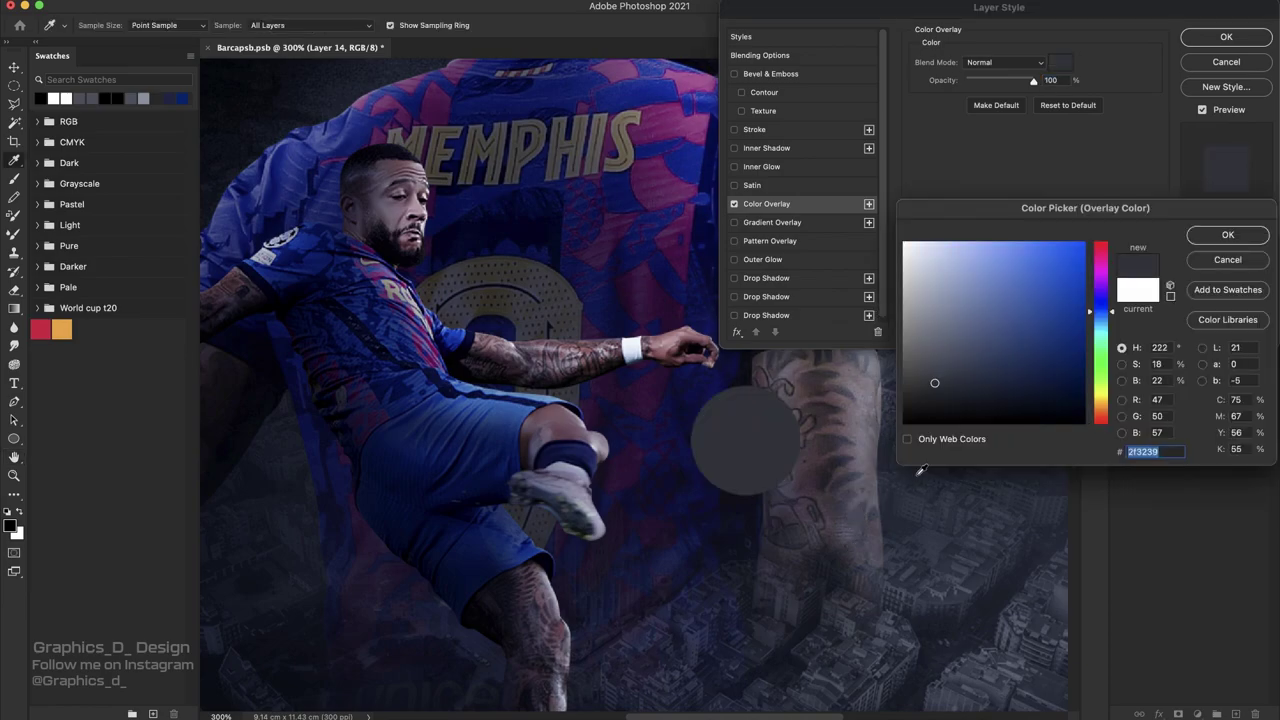
click(869, 291)
drag(869, 291, 902, 261)
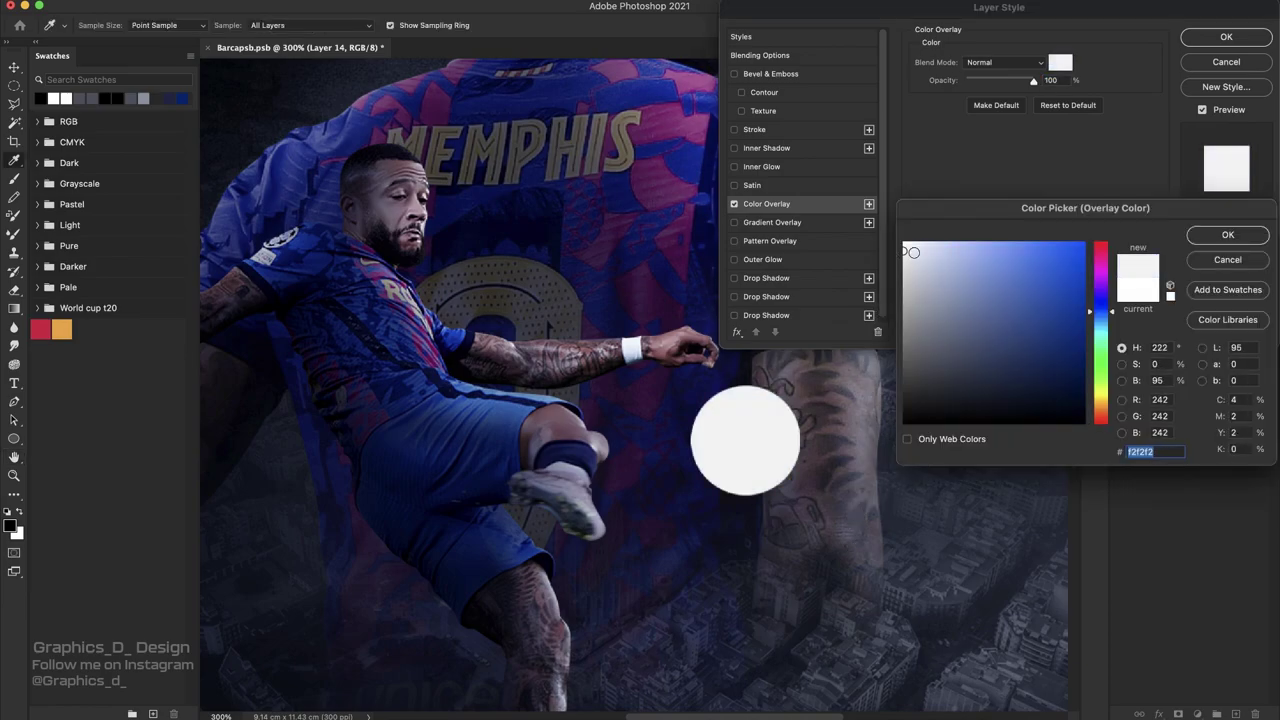
click(1226, 235)
click(1226, 37)
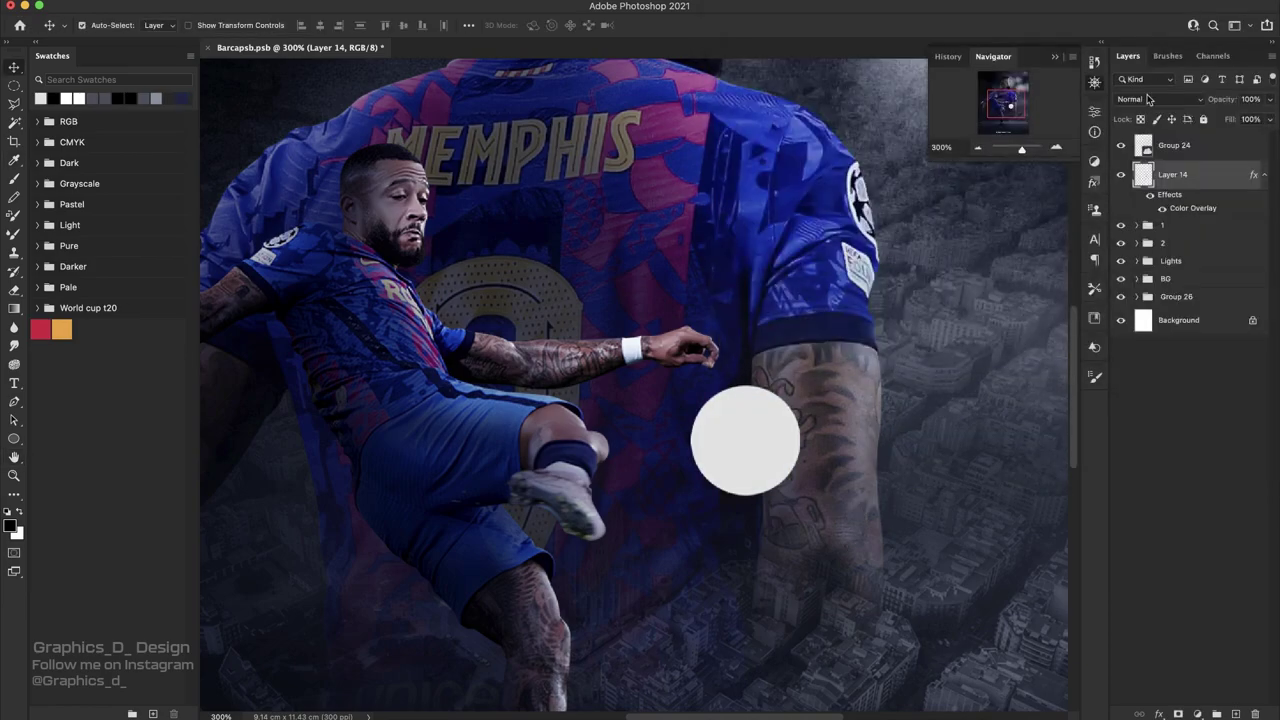
- Check the whole poster with a rotated view, then zoom on the ball and add Layer 15
click(978, 148)
key(r)
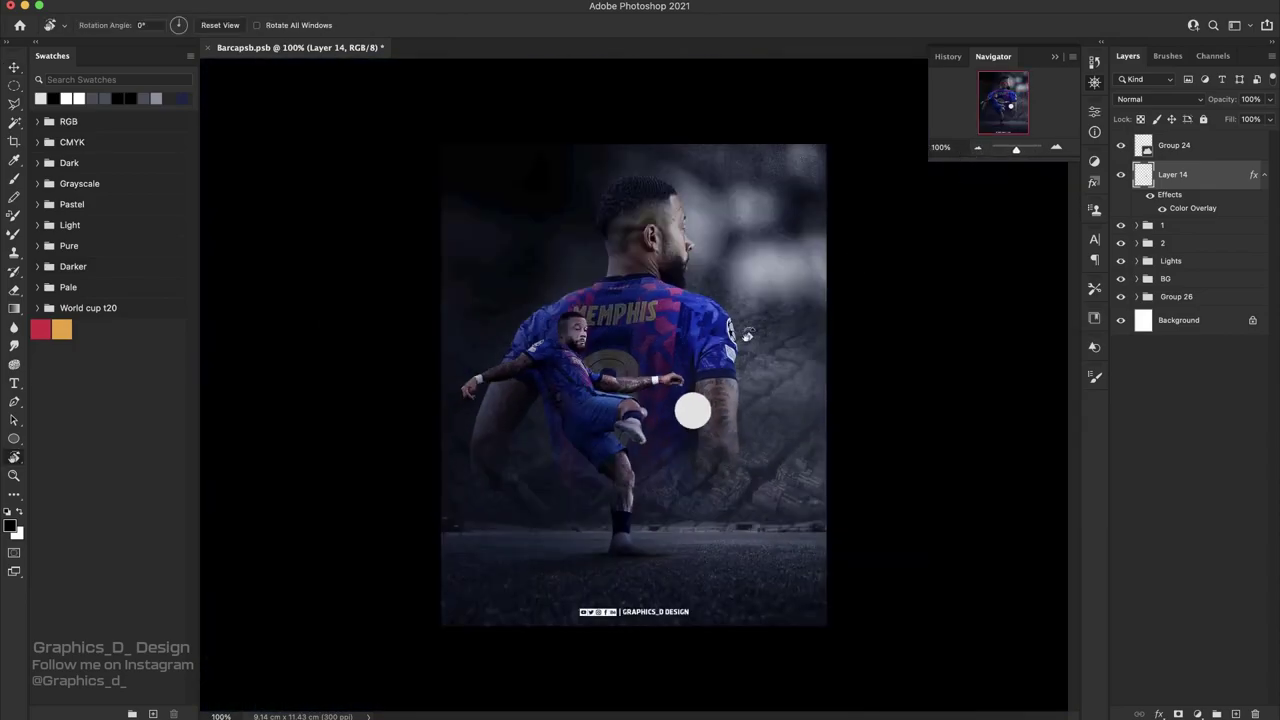
mouse_move(748, 334)
mouse_down()
mouse_move(770, 395)
mouse_move(718, 397)
mouse_up()
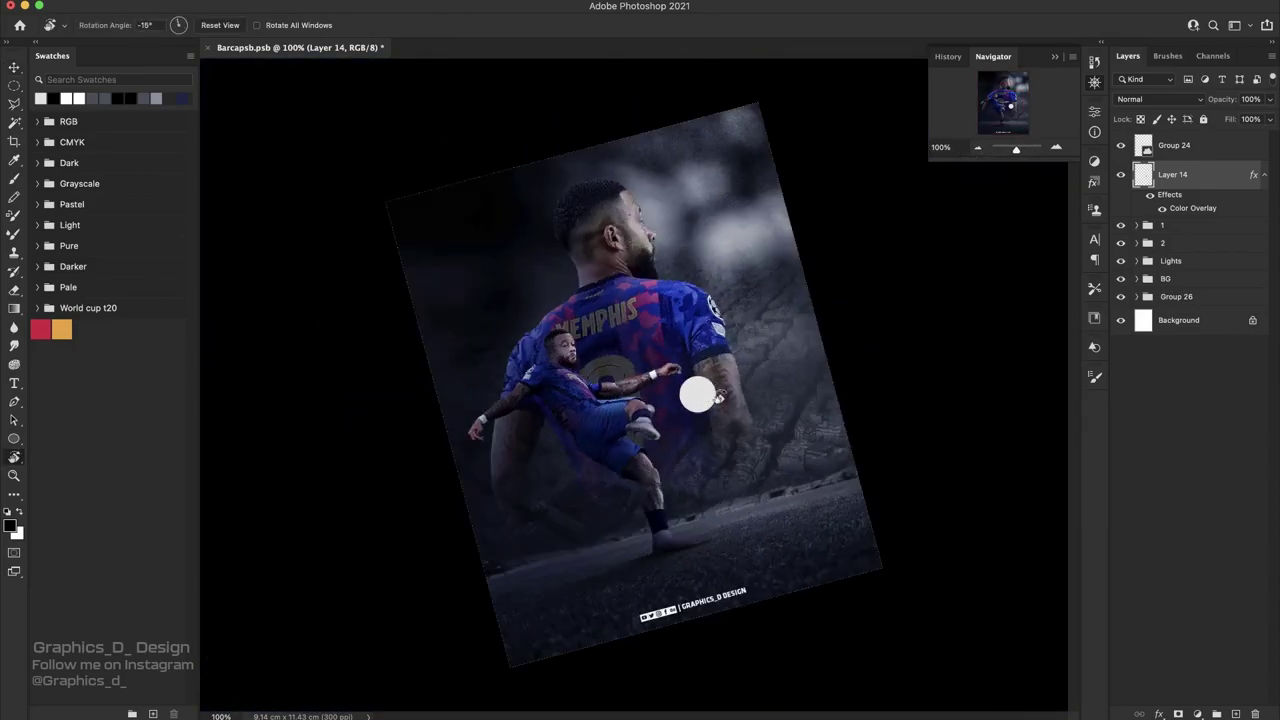
drag(873, 193, 820, 320)
click(1055, 148)
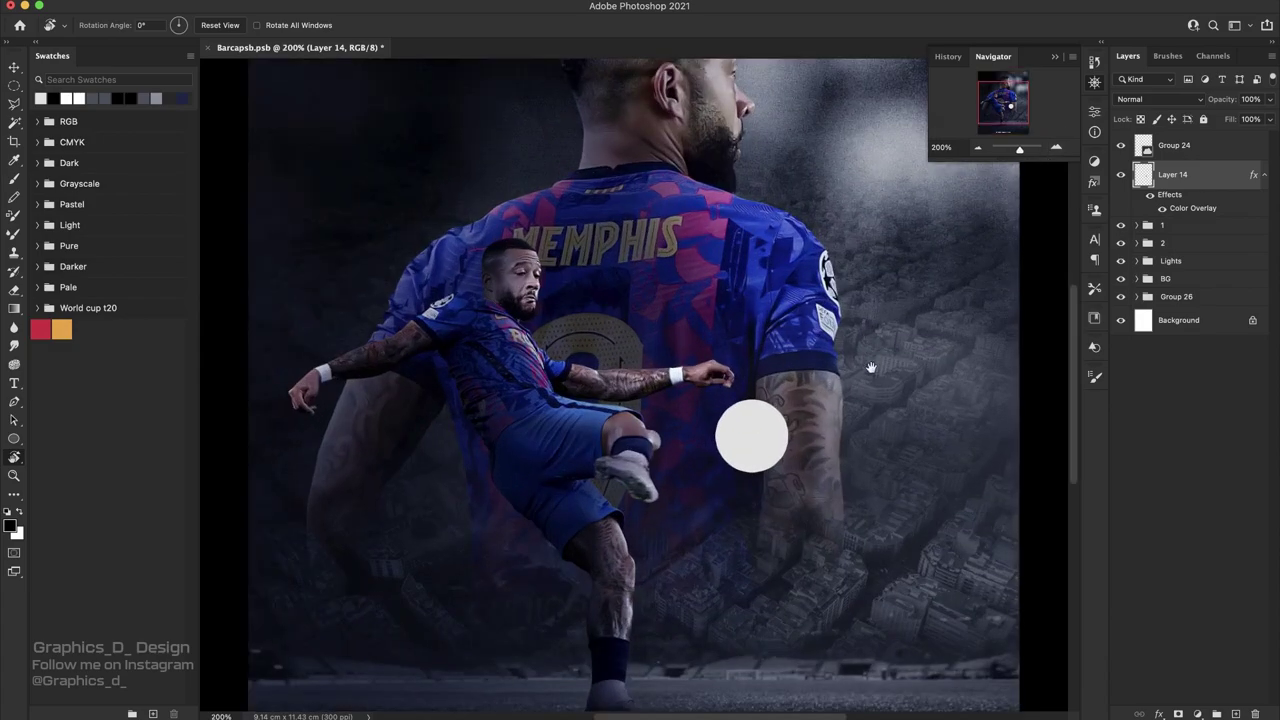
click(1230, 689)
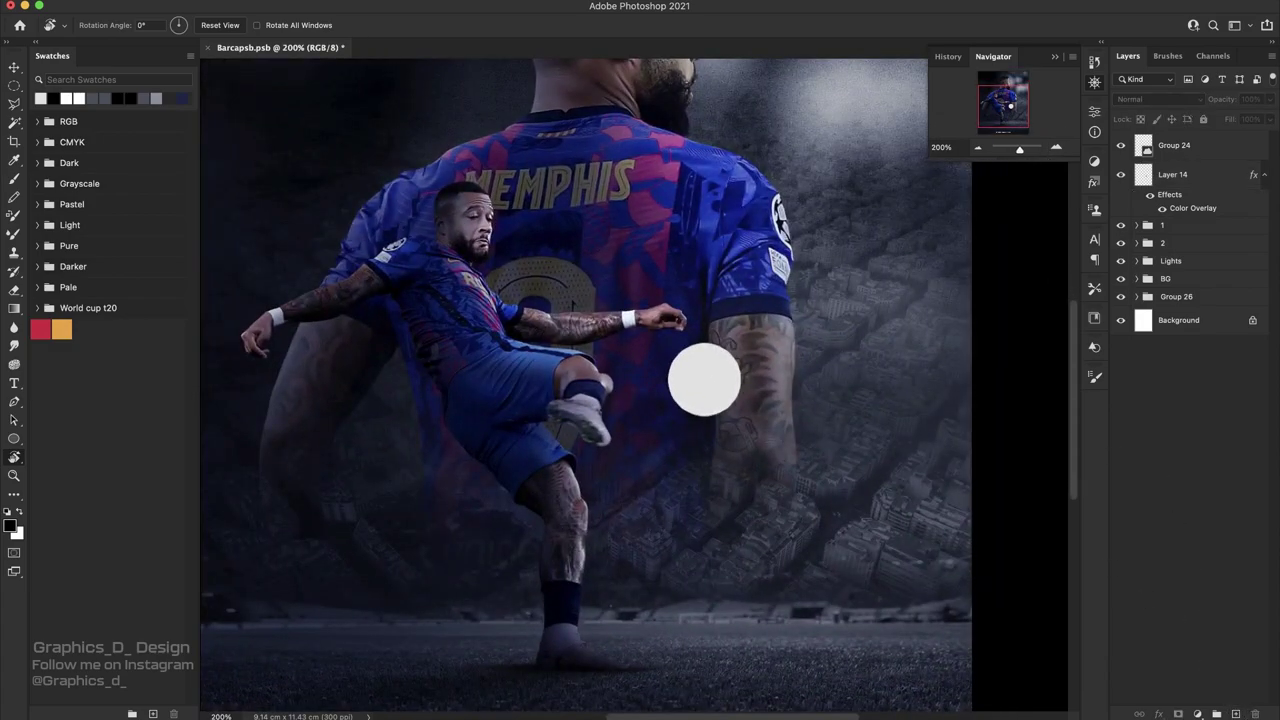
click(1236, 713)
- Paint a soft white glow around the ball on Layer 15, then shrink the brush to 166
drag(1200, 145, 1200, 178)
key(b)
right_click(767, 291)
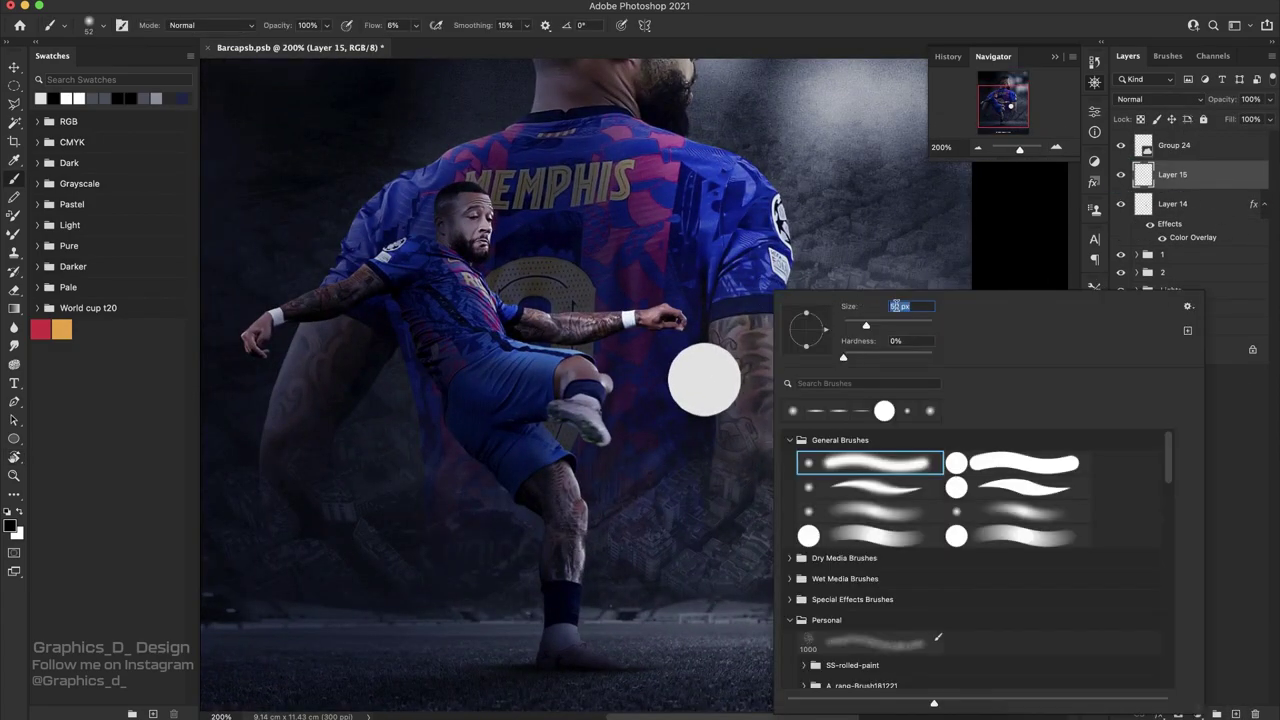
key(Return)
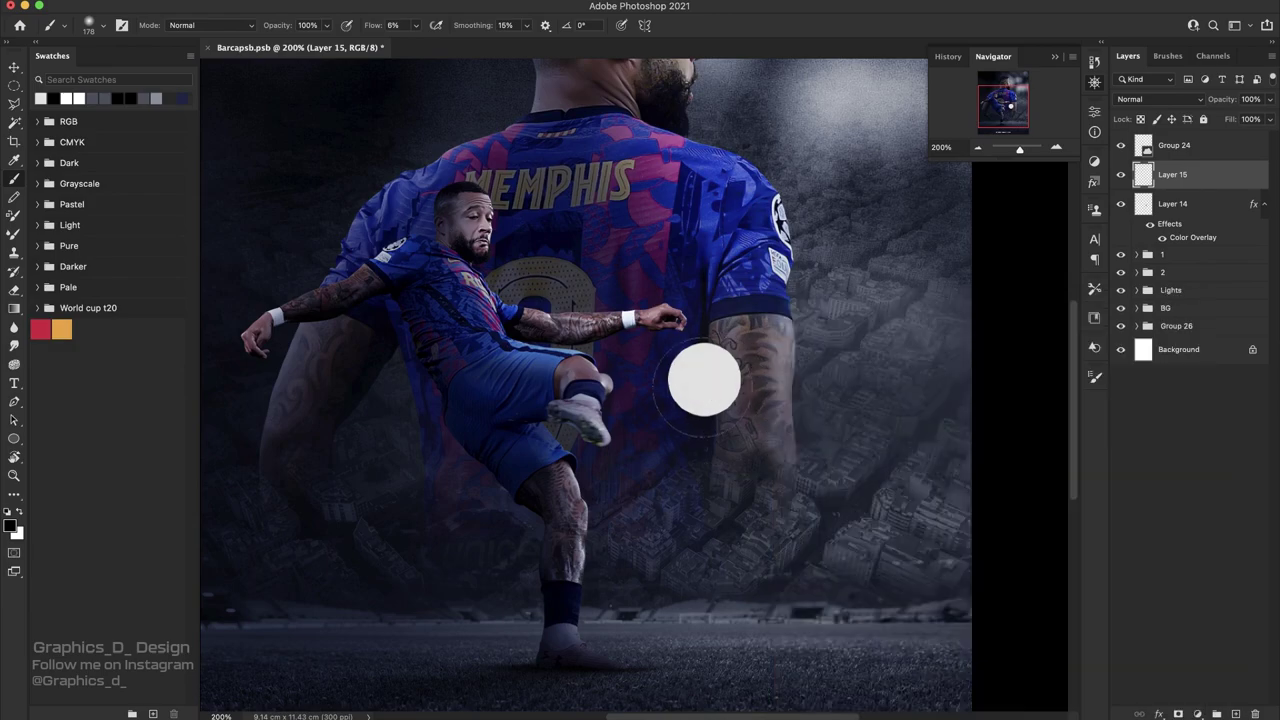
drag(700, 383, 696, 382)
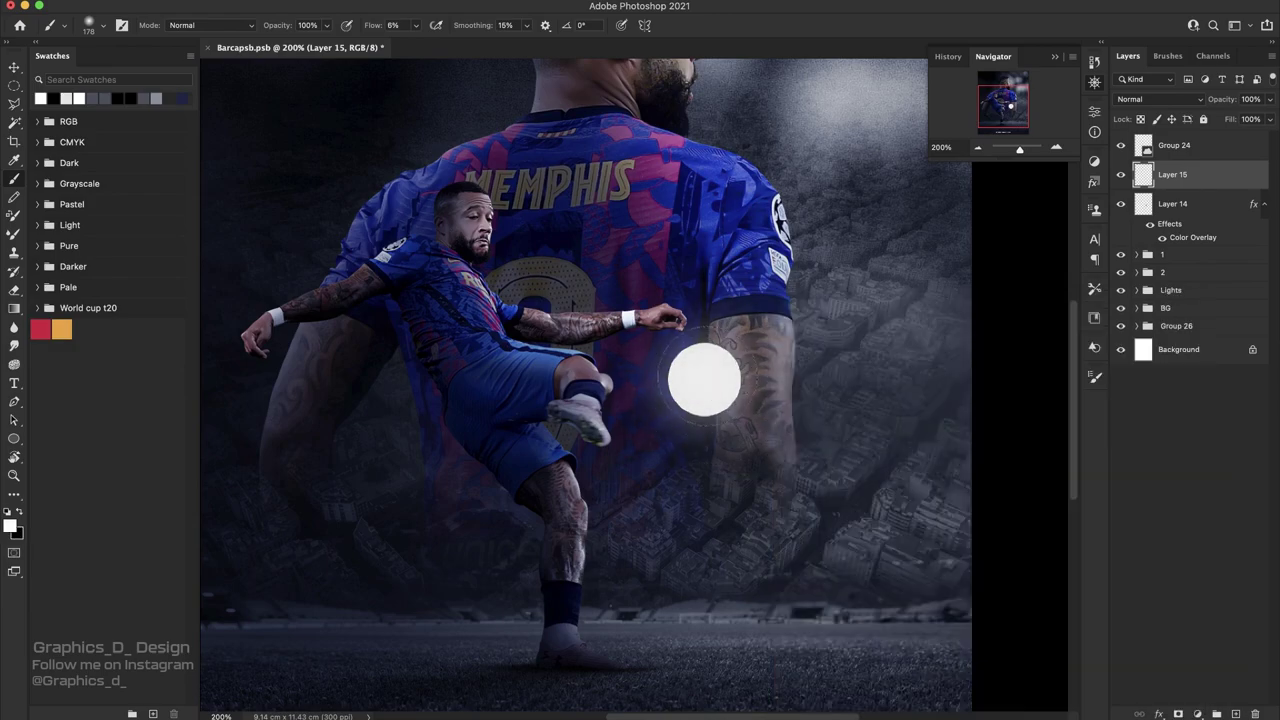
right_click(760, 300)
drag(893, 338, 886, 338)
key(Return)
- Paint another soft white glow on new Layer 16 and set it to Overlay blending
click(1235, 713)
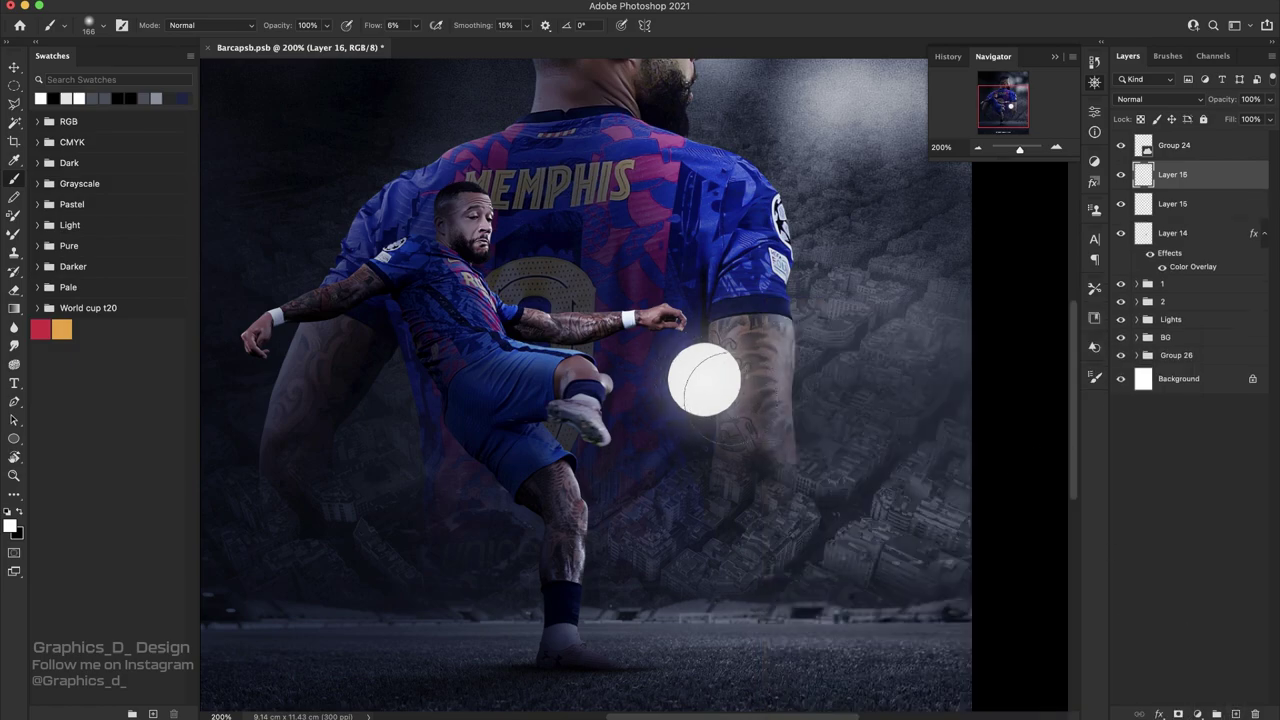
key(bracketleft)
key(bracketleft)
drag(704, 380, 704, 380)
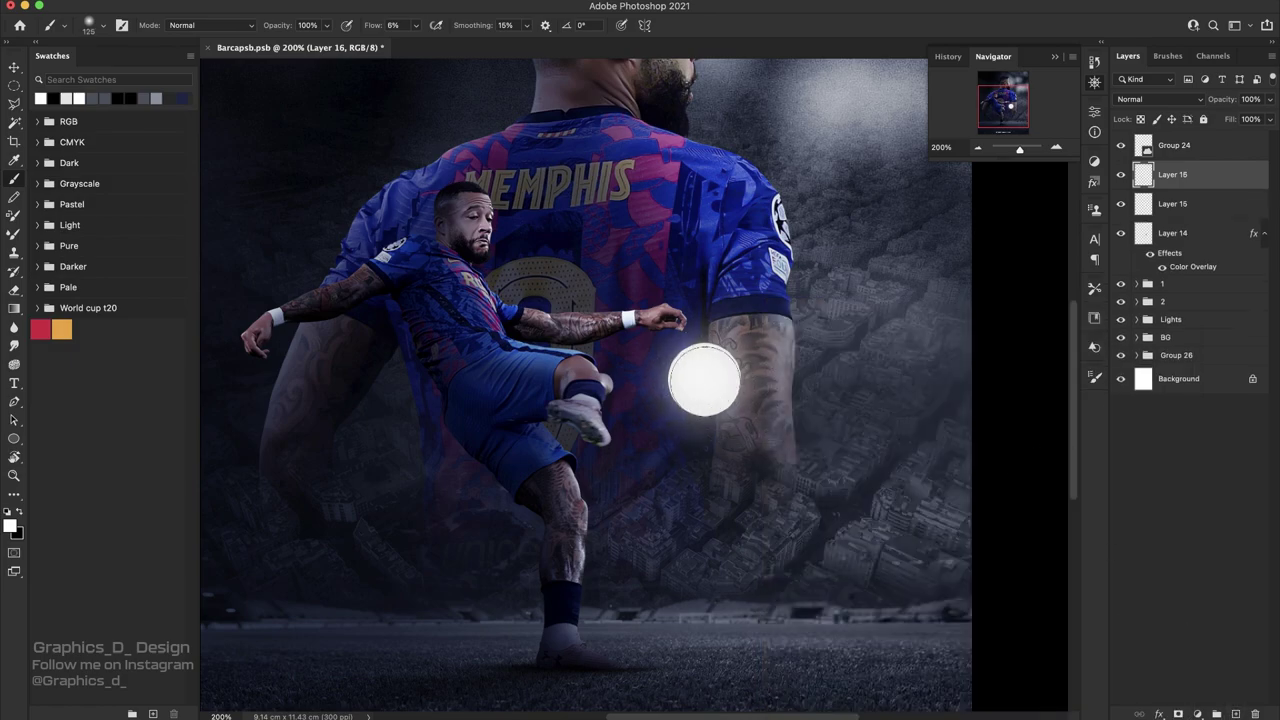
key(bracketright)
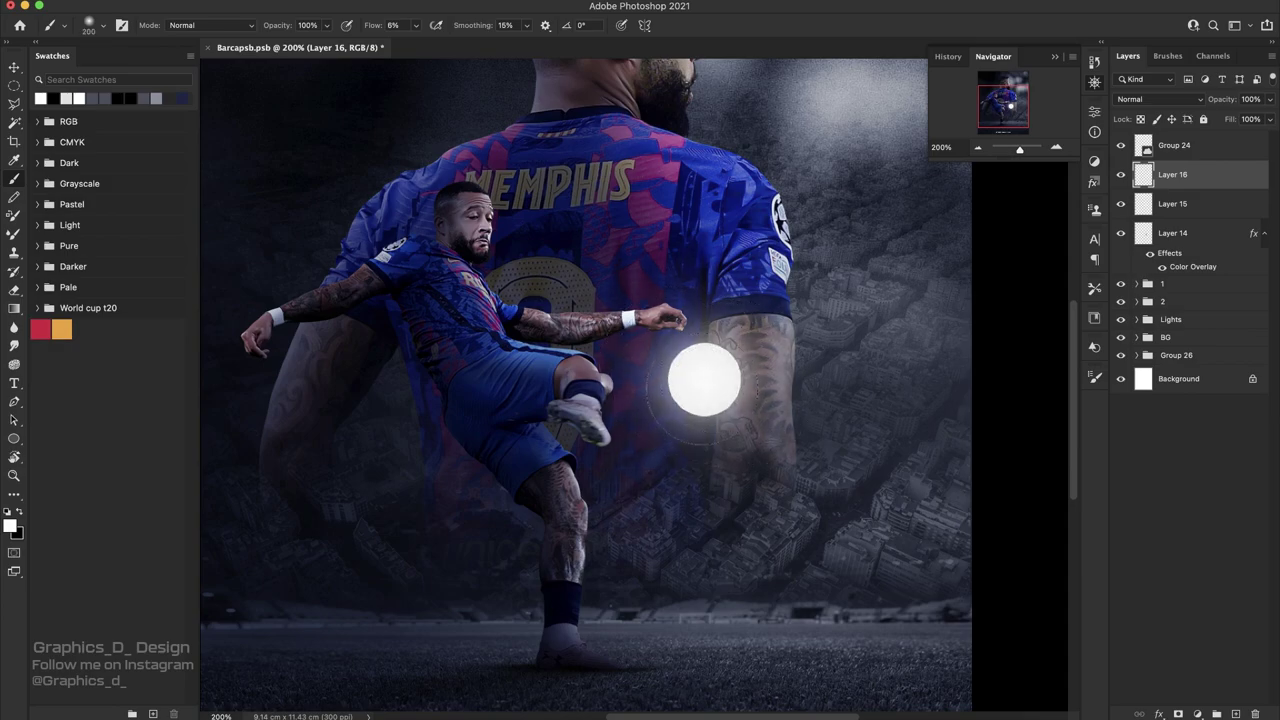
click(1157, 99)
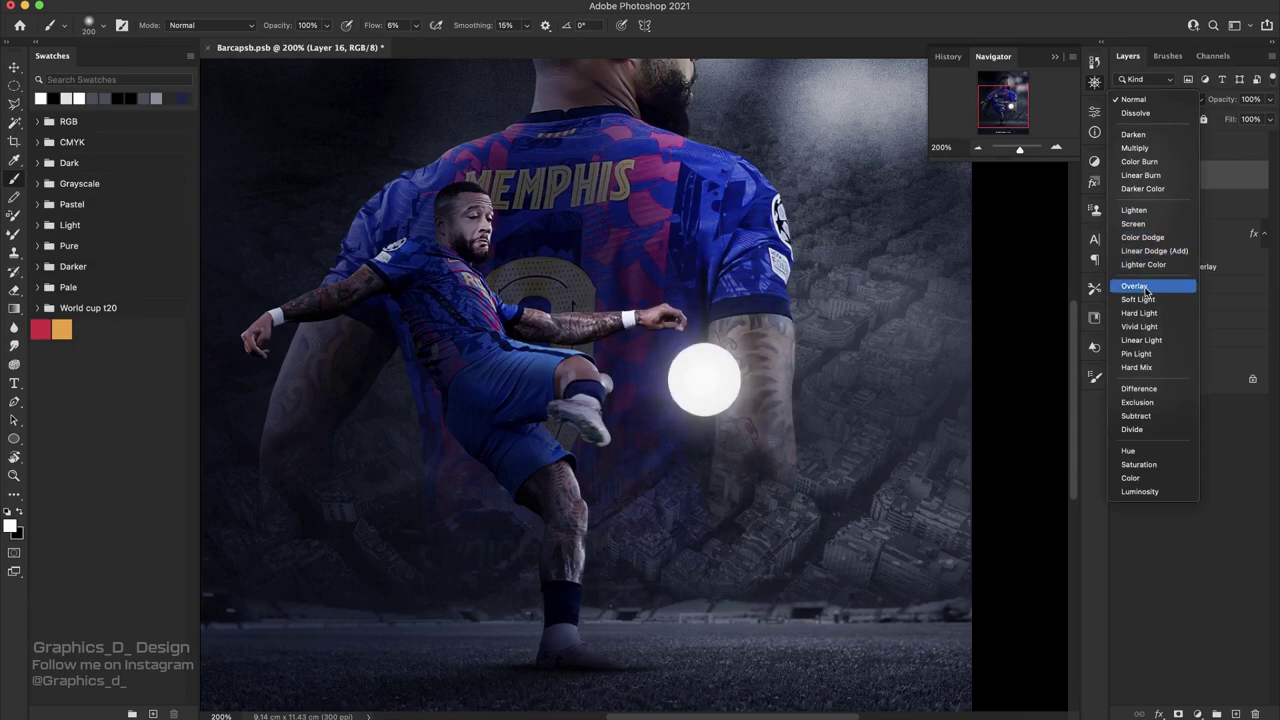
click(1150, 287)
- Brighten the ball's glow on new Layer 17 and view the whole poster
click(1236, 714)
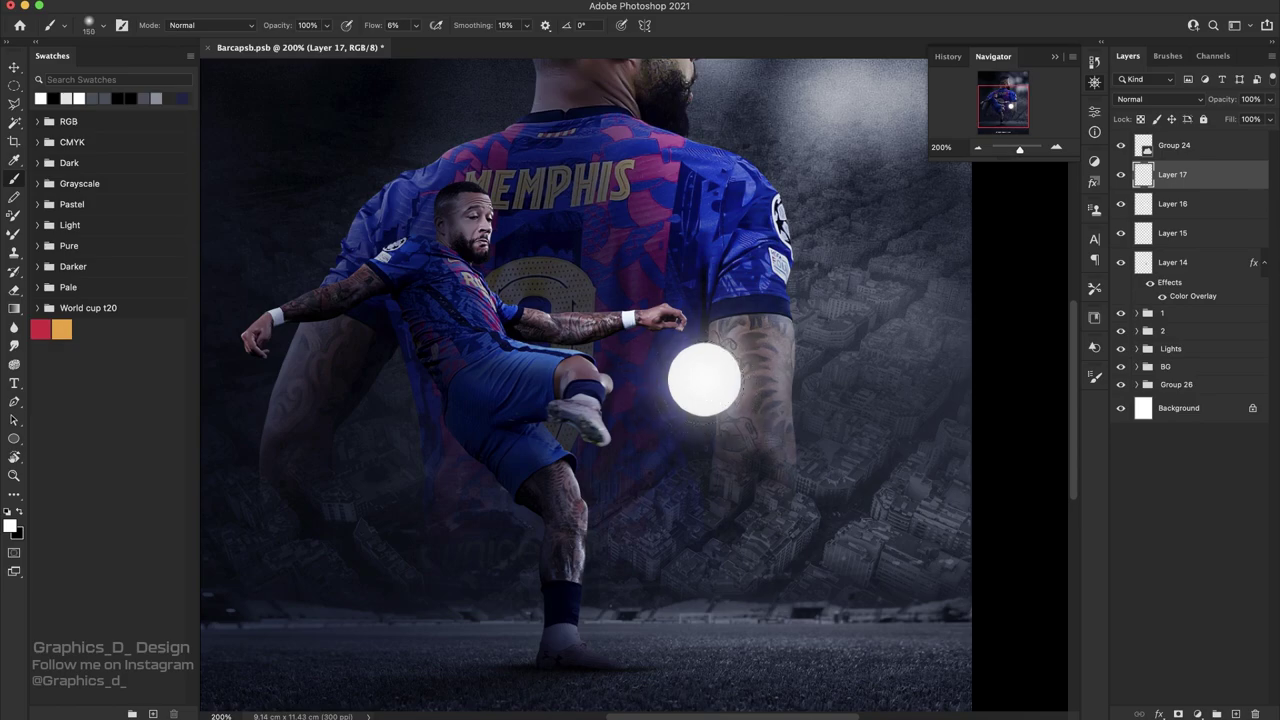
drag(705, 379, 706, 381)
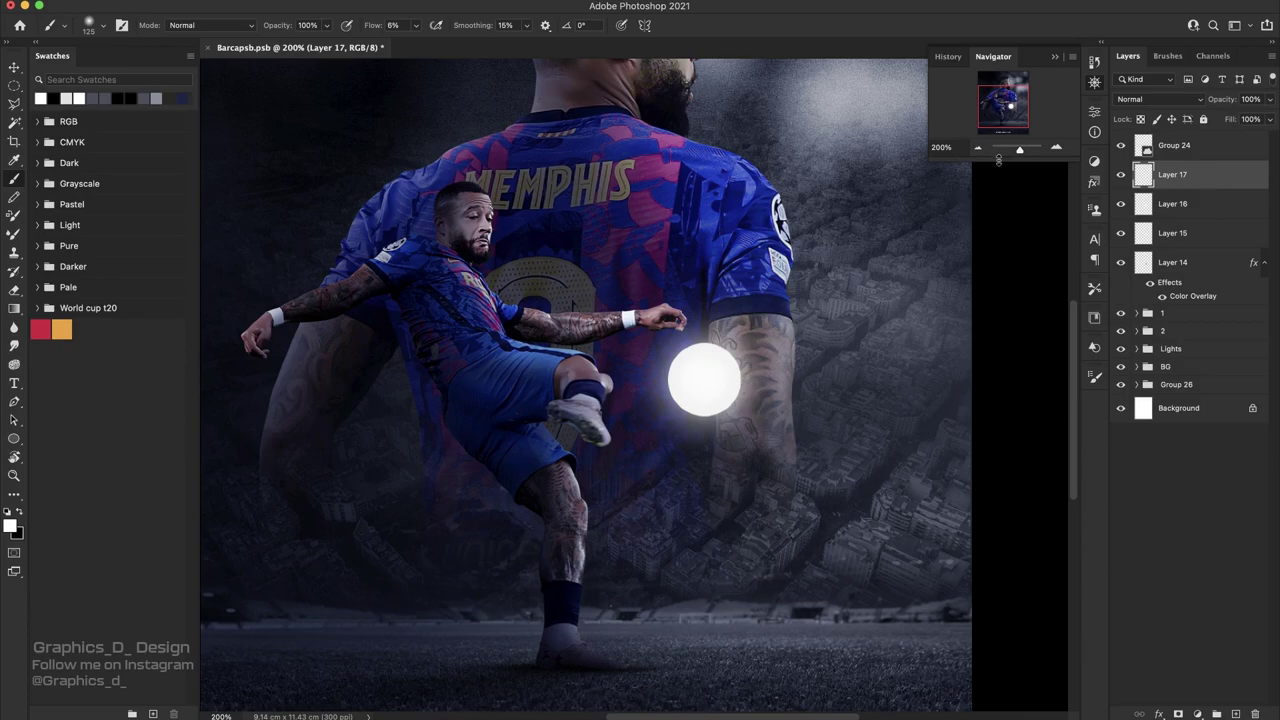
click(978, 148)
- Rotate and zoom onto the kicking player, expand group 1 and select Layer 13
key(r)
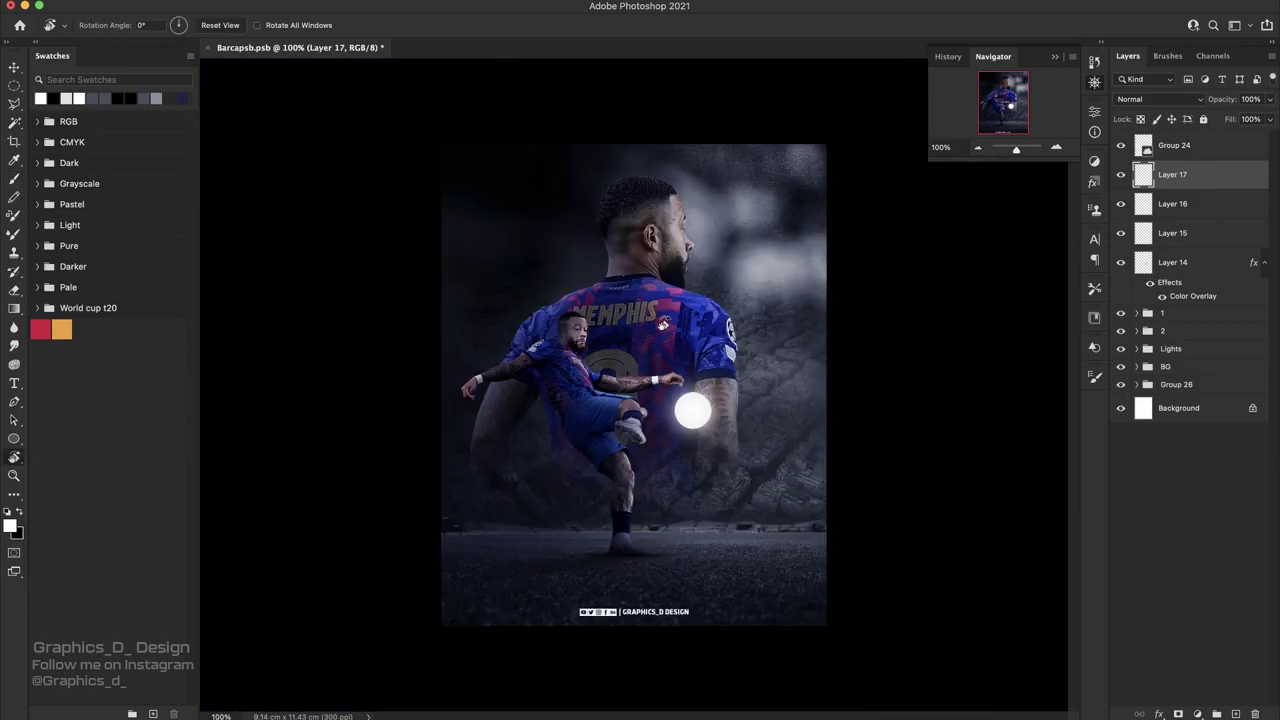
mouse_move(671, 295)
mouse_down()
mouse_move(703, 392)
mouse_move(708, 376)
mouse_move(615, 266)
mouse_up()
drag(601, 345, 971, 196)
click(1056, 148)
click(1056, 148)
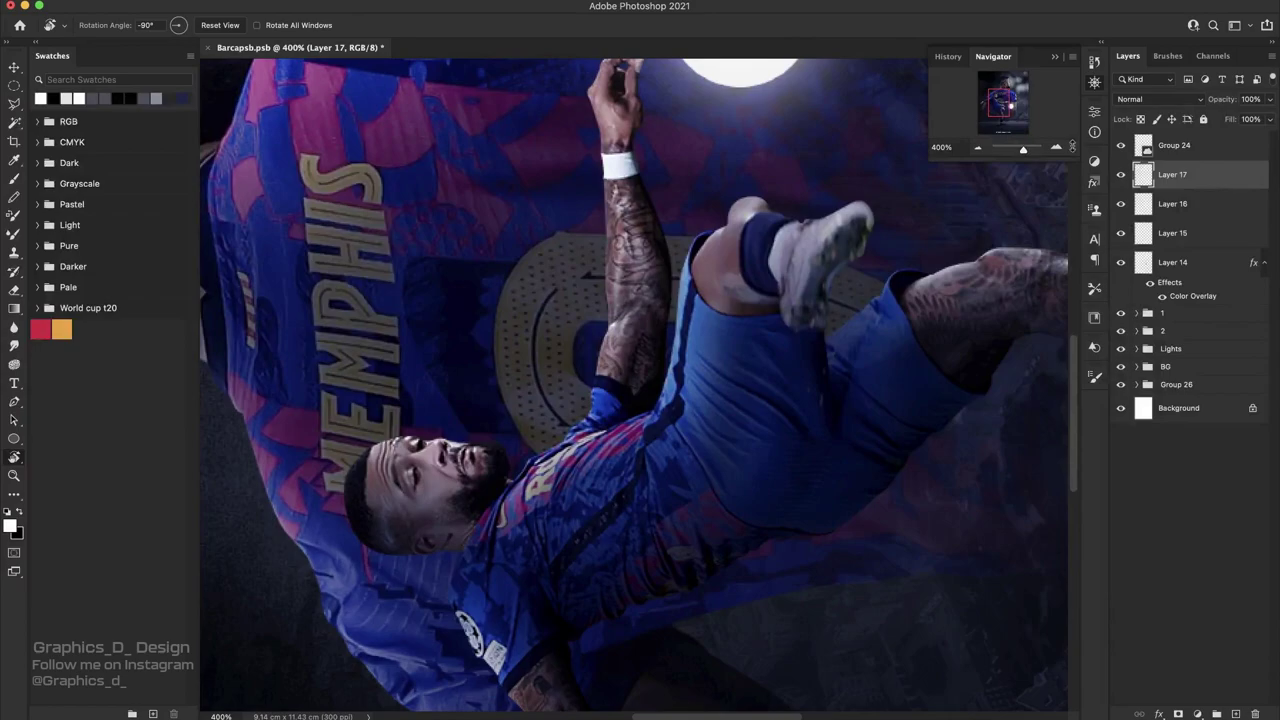
click(1056, 148)
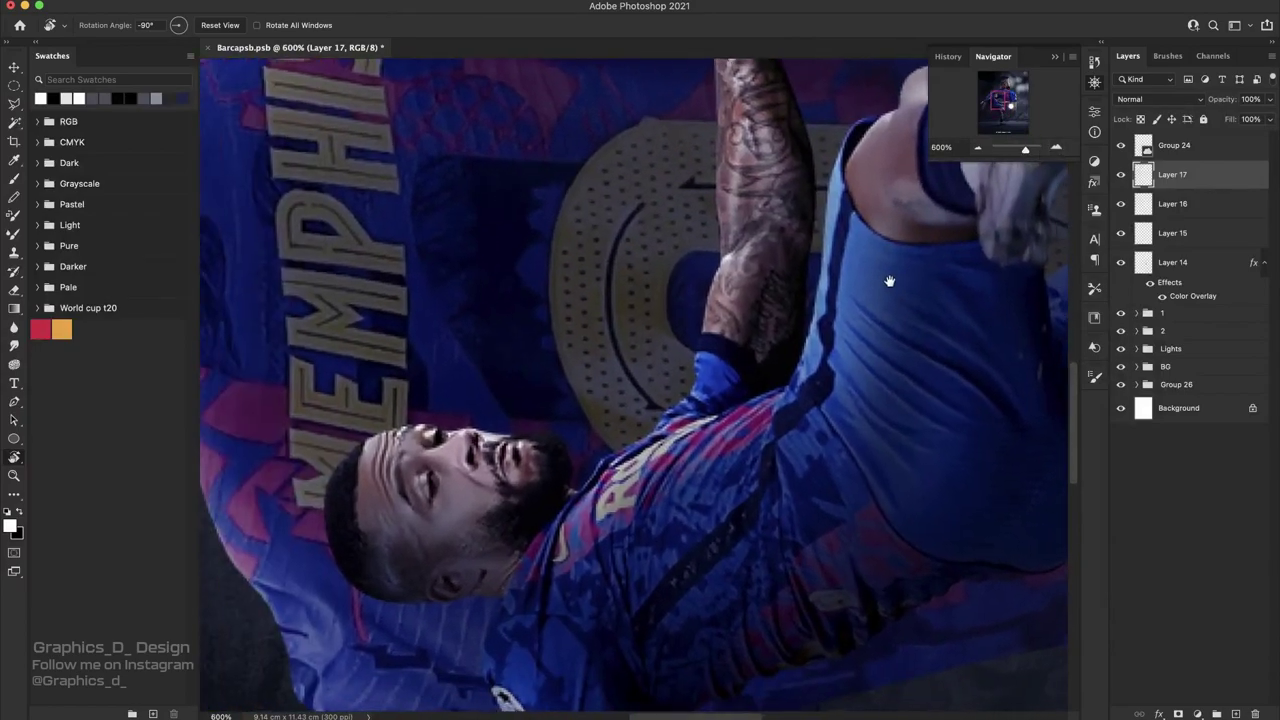
mouse_move(891, 280)
mouse_down()
mouse_move(808, 334)
mouse_move(873, 396)
mouse_up()
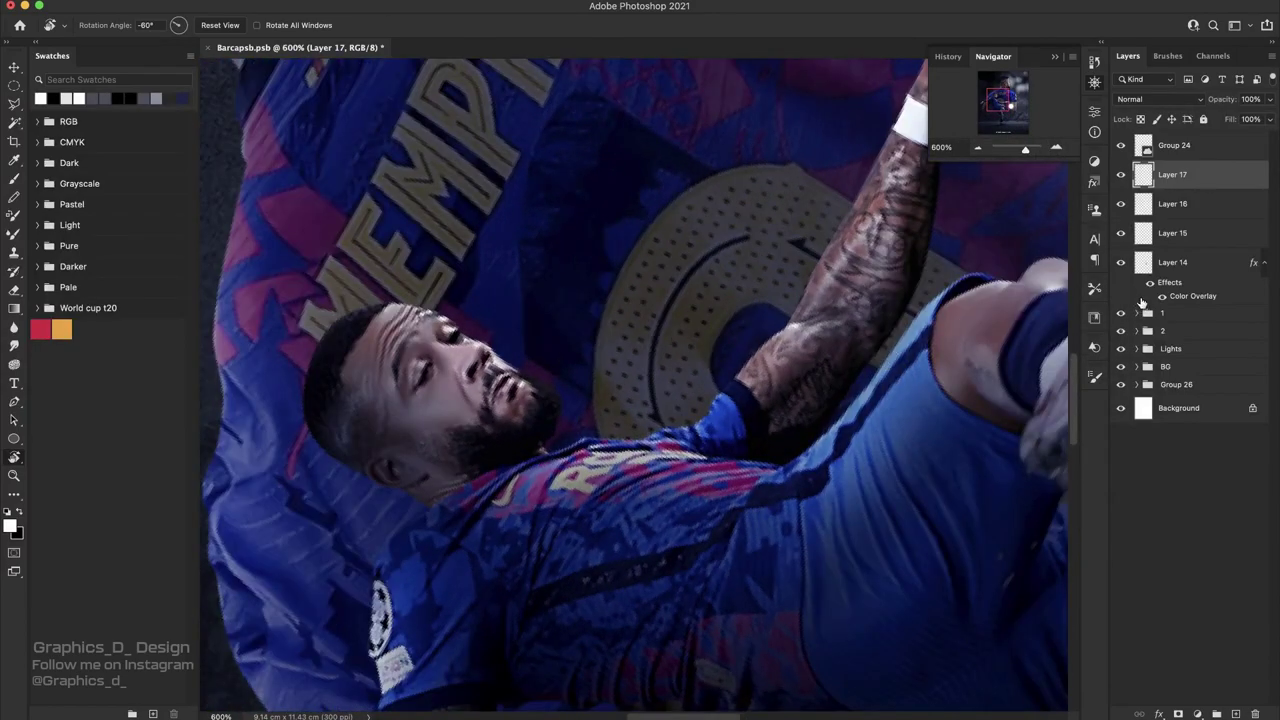
click(1148, 313)
click(1222, 363)
- Add new Layer 18 clipped to Layer 13 and zoom in on the player's face and collar
click(1235, 714)
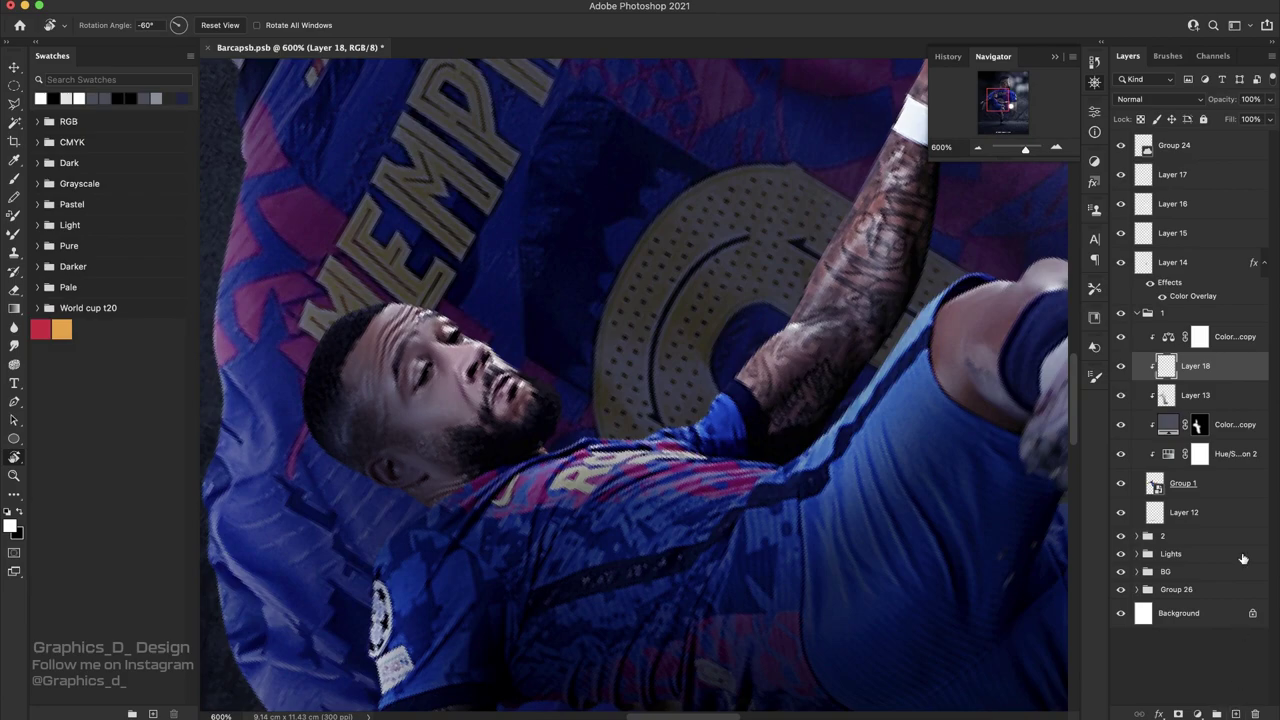
drag(1200, 366, 1200, 330)
drag(1036, 178, 750, 325)
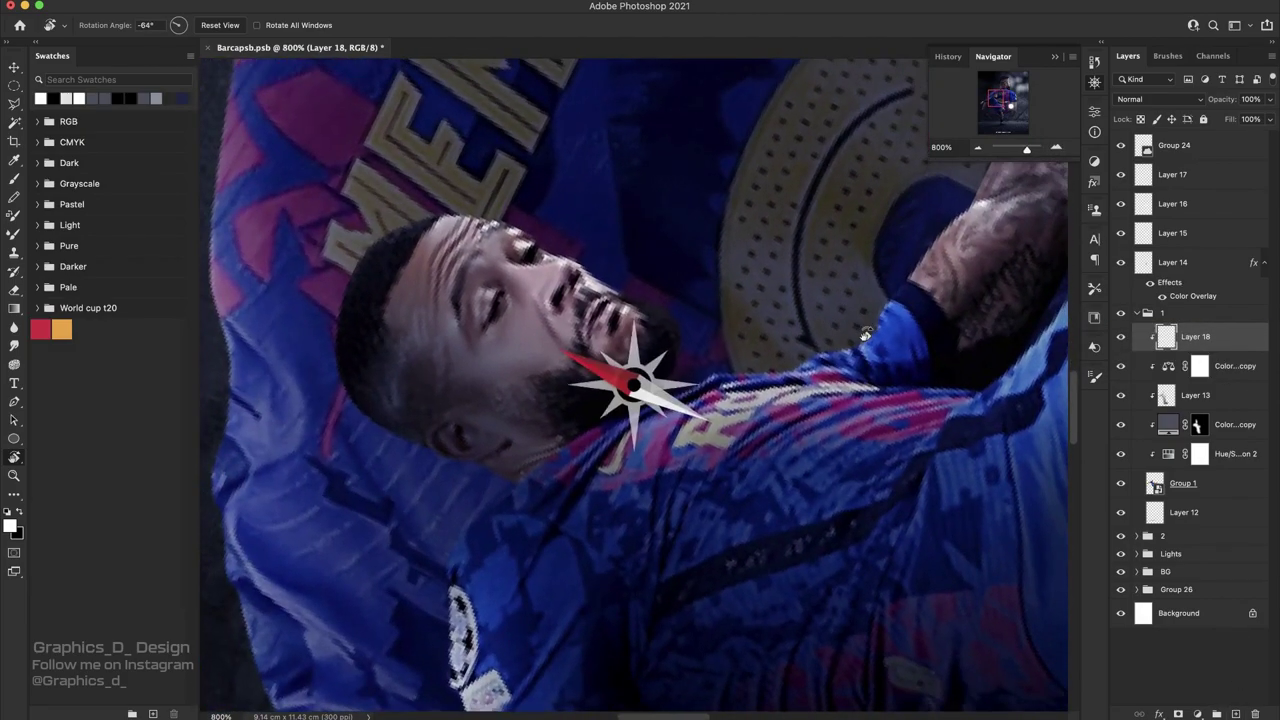
- Set up a tapered hard round brush at 16 px with 100% flow
key(b)
right_click(812, 263)
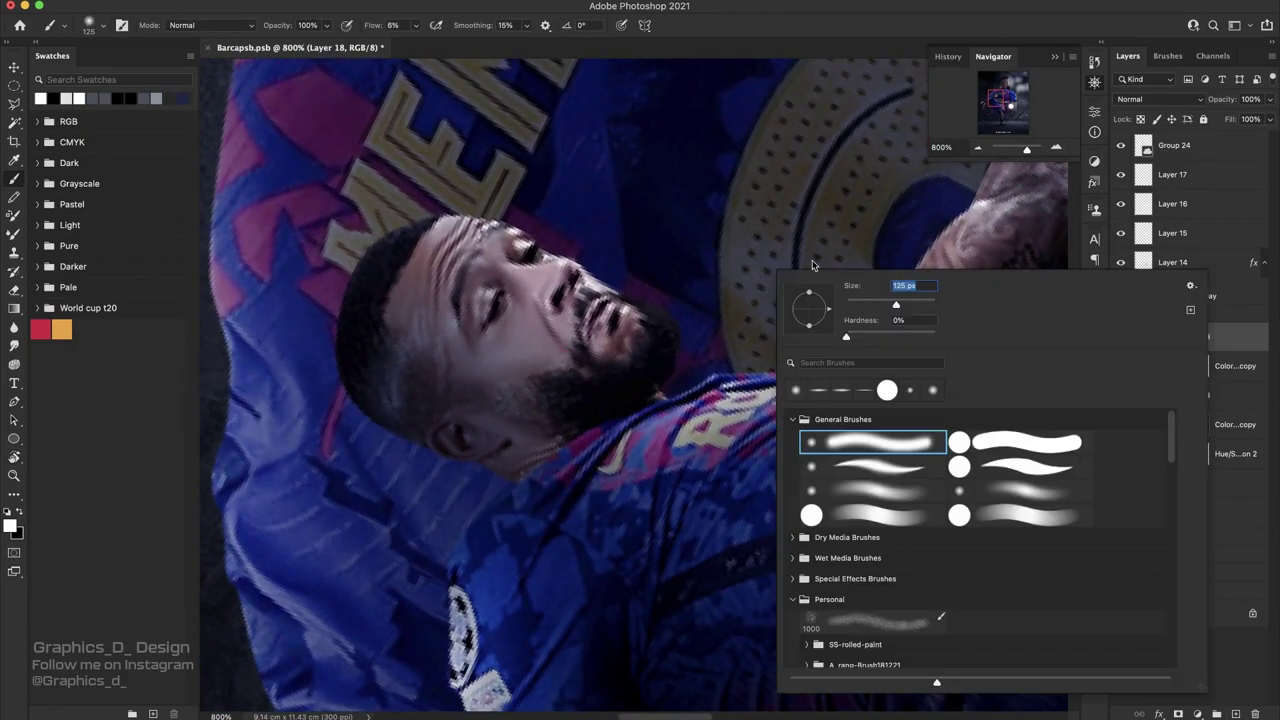
click(872, 466)
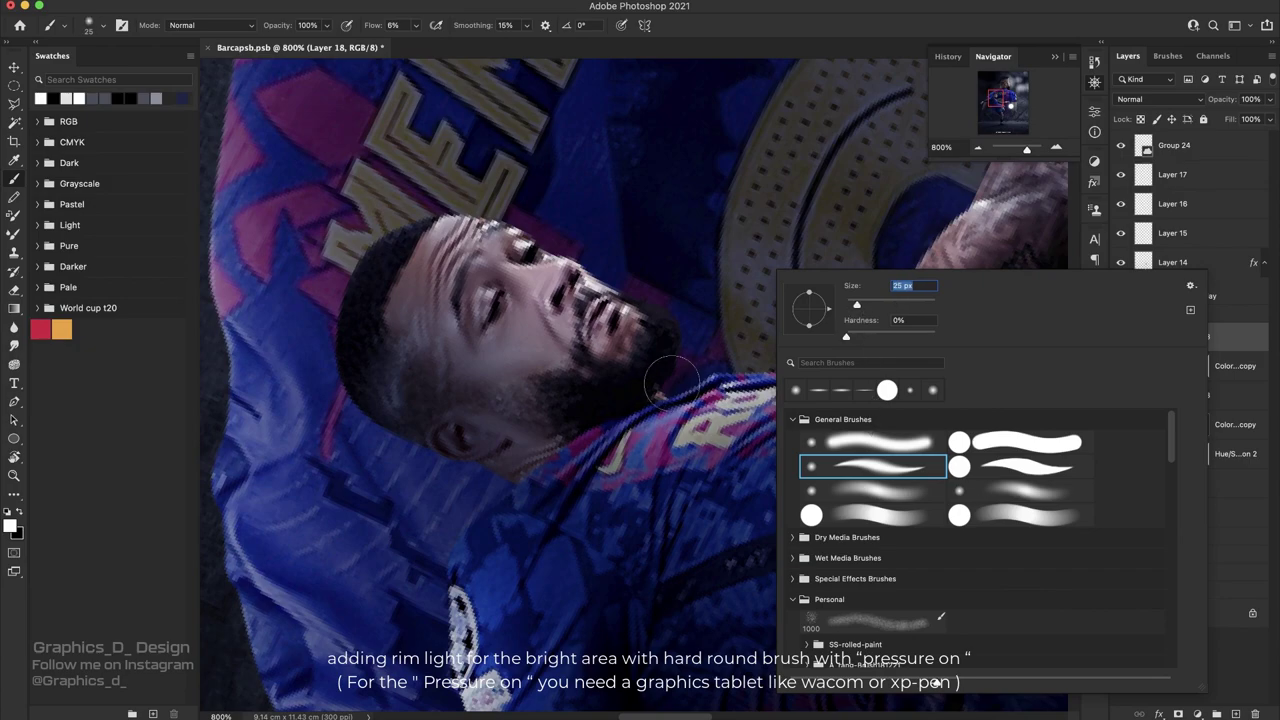
key(Return)
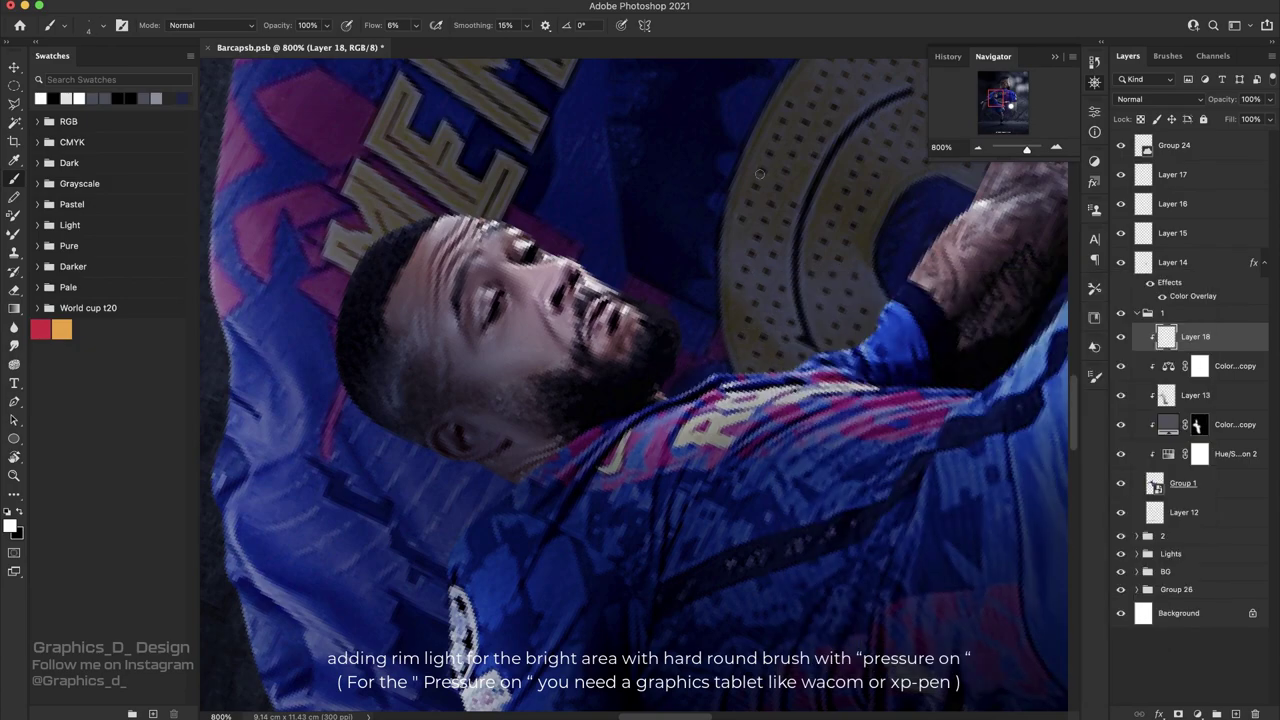
right_click(760, 174)
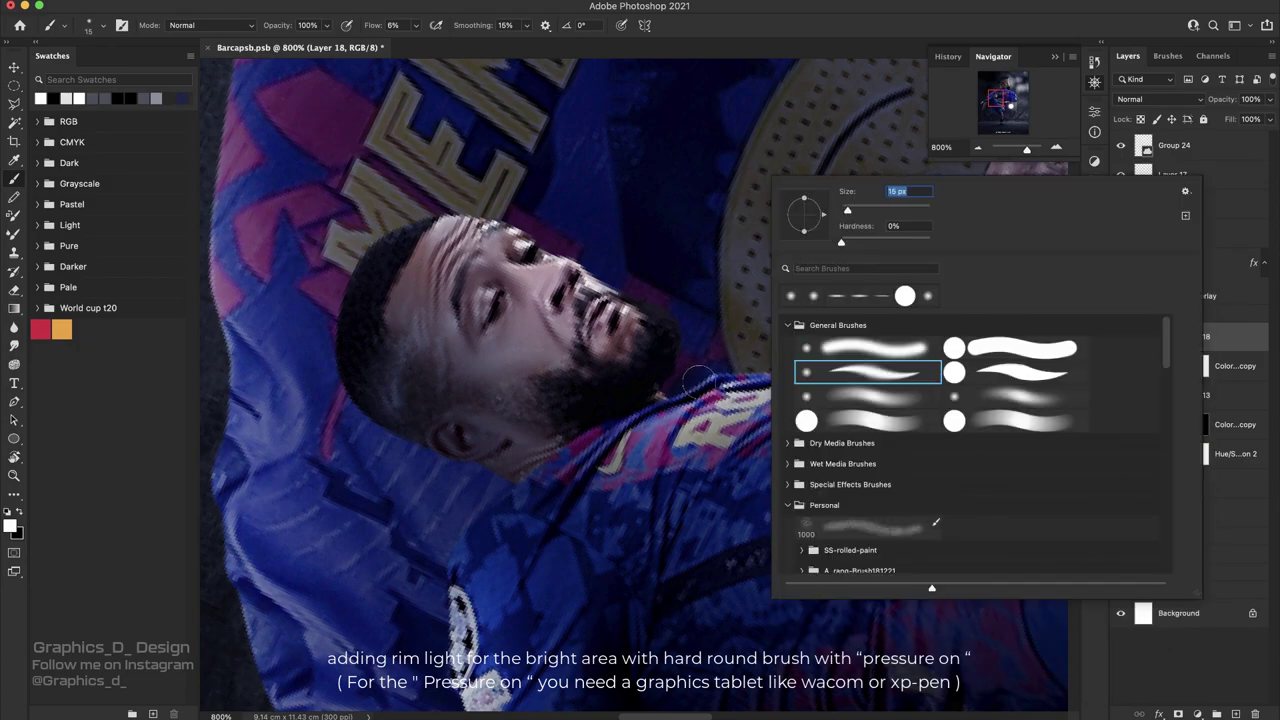
key(Return)
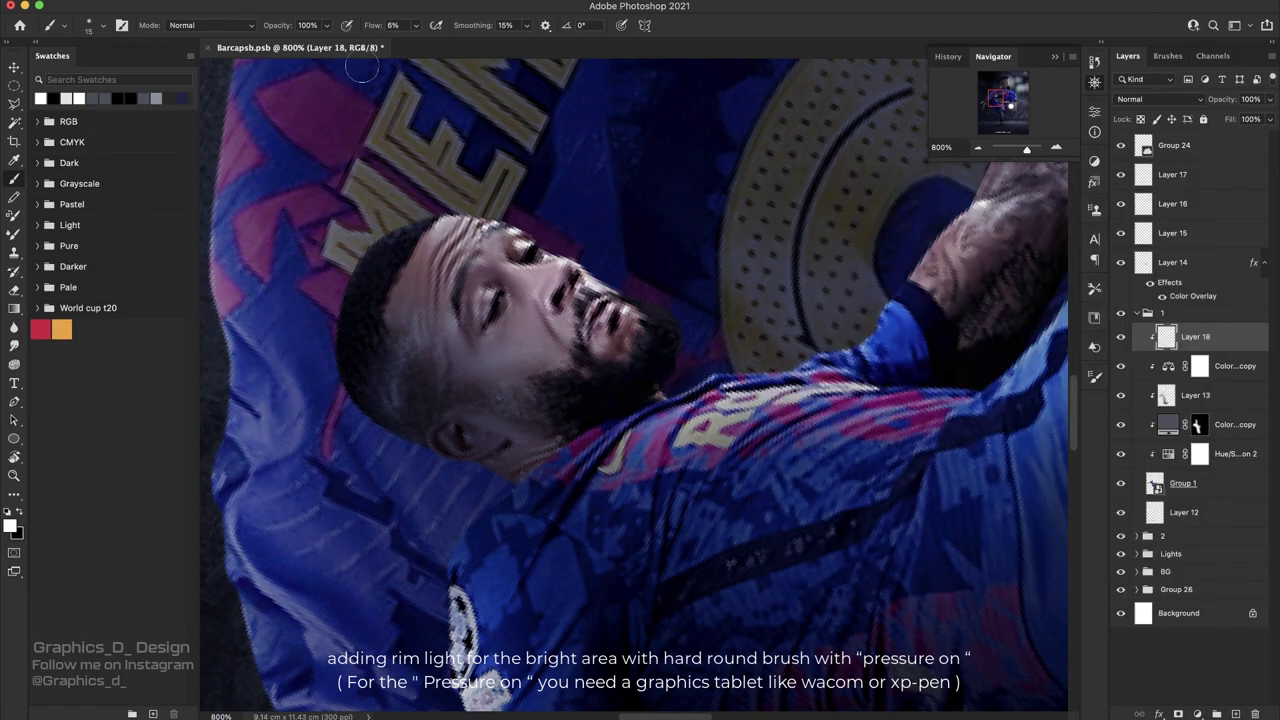
drag(368, 26, 834, 358)
- Paint white rim light along the collar, neck, shoulder and forearm edges
drag(725, 366, 640, 402)
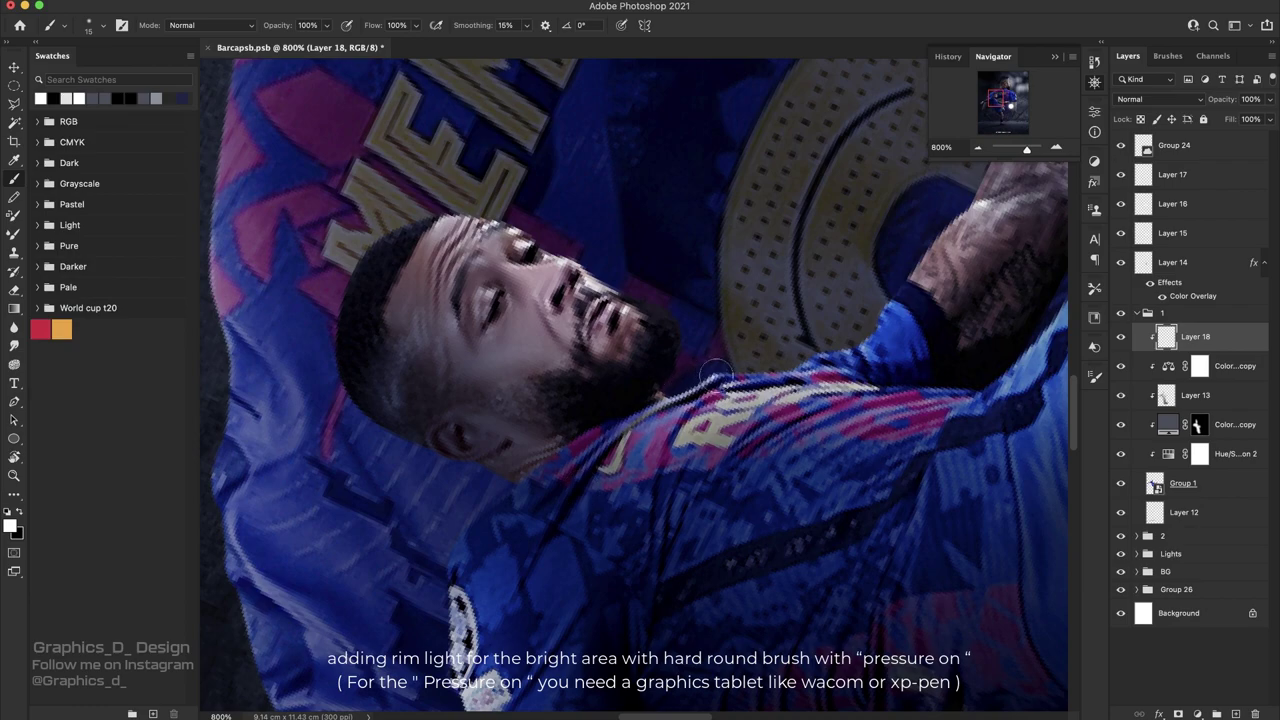
mouse_move(716, 371)
mouse_down()
mouse_move(830, 349)
mouse_move(908, 282)
mouse_move(744, 452)
mouse_up()
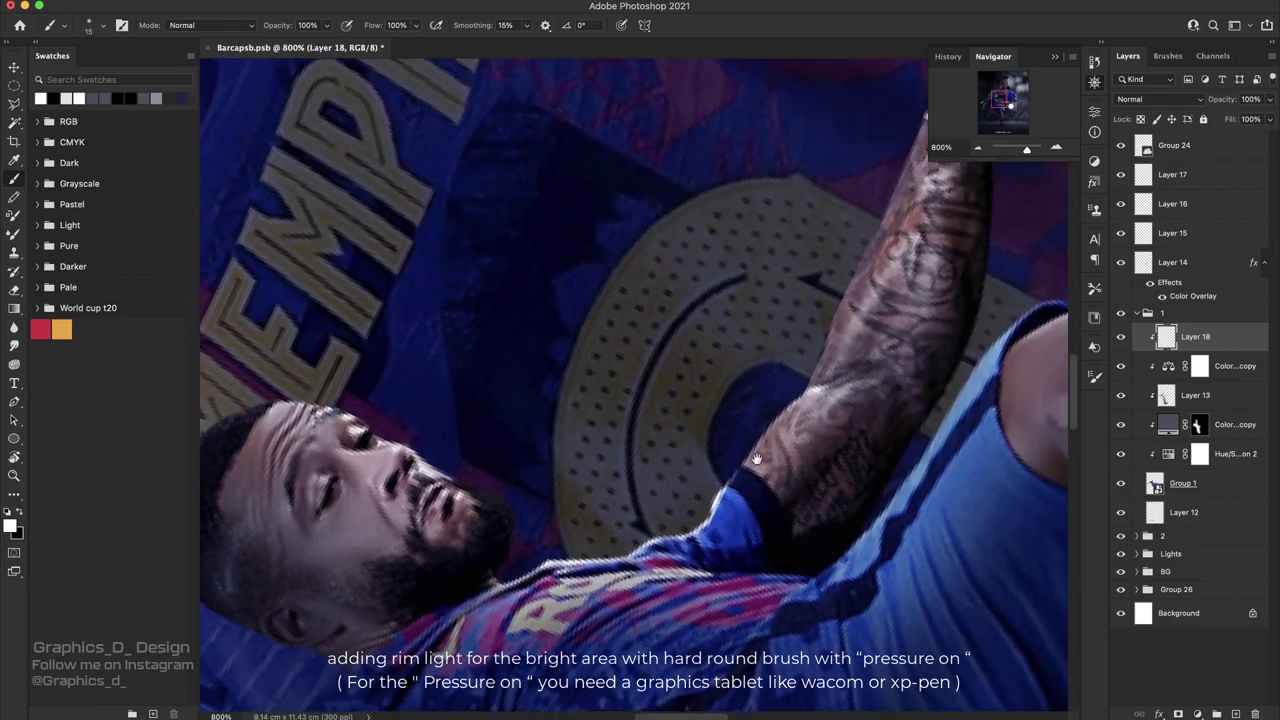
mouse_move(704, 513)
mouse_down()
mouse_move(824, 378)
mouse_move(820, 292)
mouse_move(780, 460)
mouse_up()
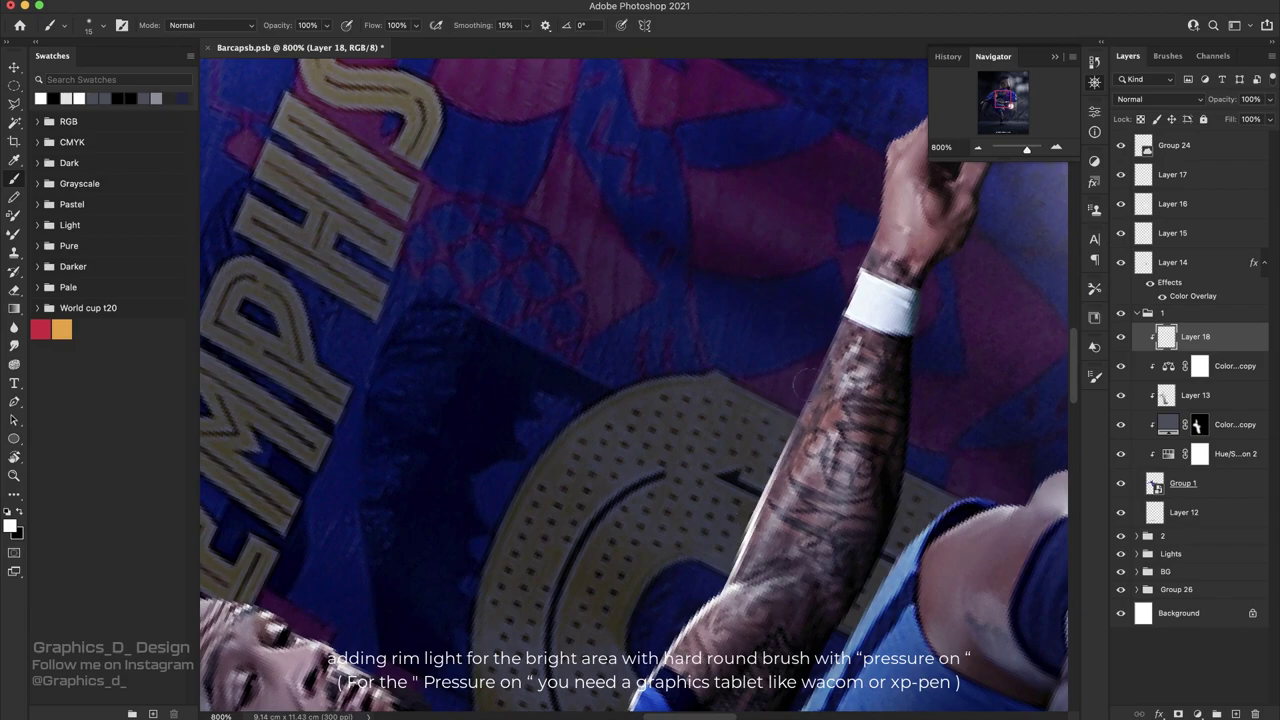
drag(842, 325, 741, 535)
- Paint rim light along the hand, fingers, shirt edge and arm
drag(860, 255, 815, 430)
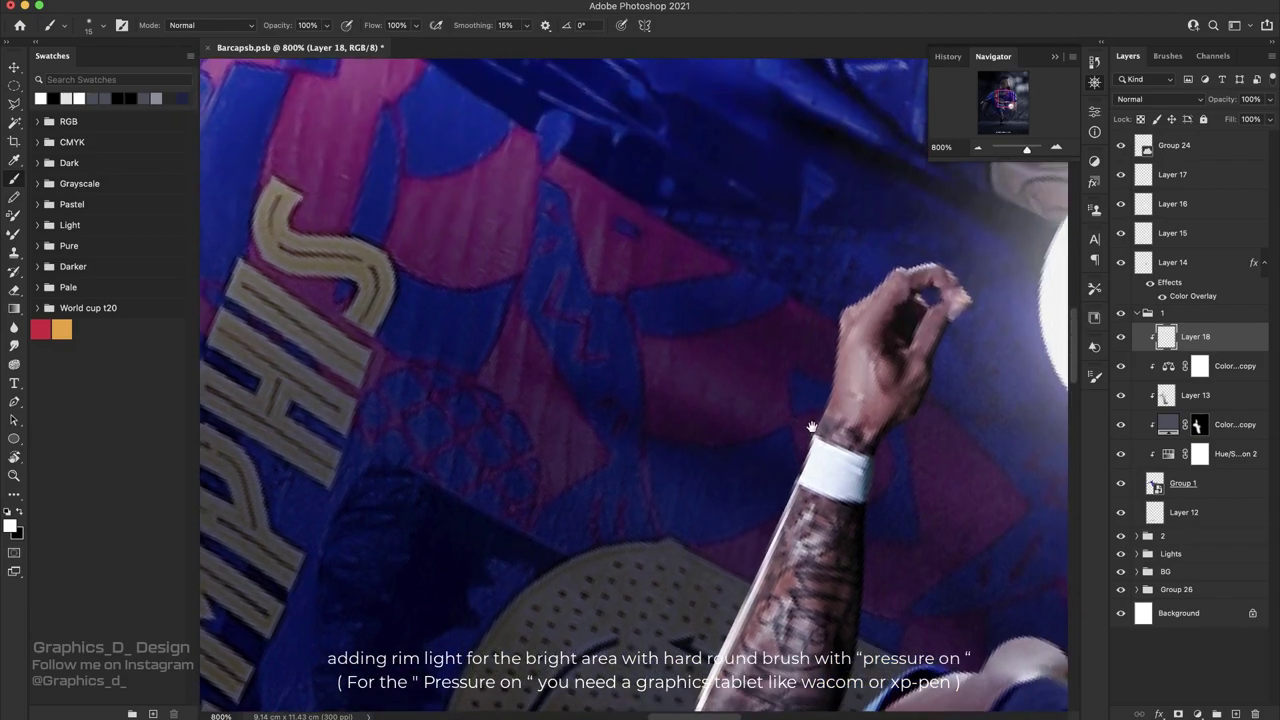
drag(828, 372, 838, 309)
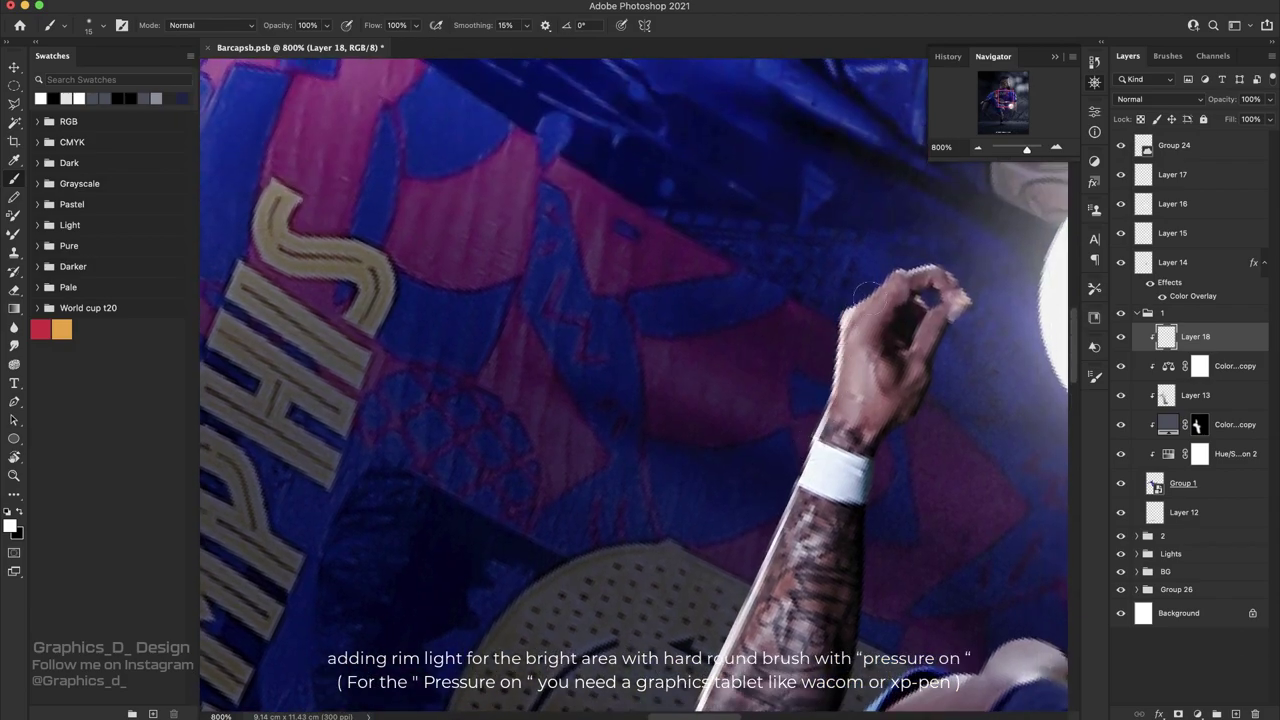
drag(888, 274, 868, 287)
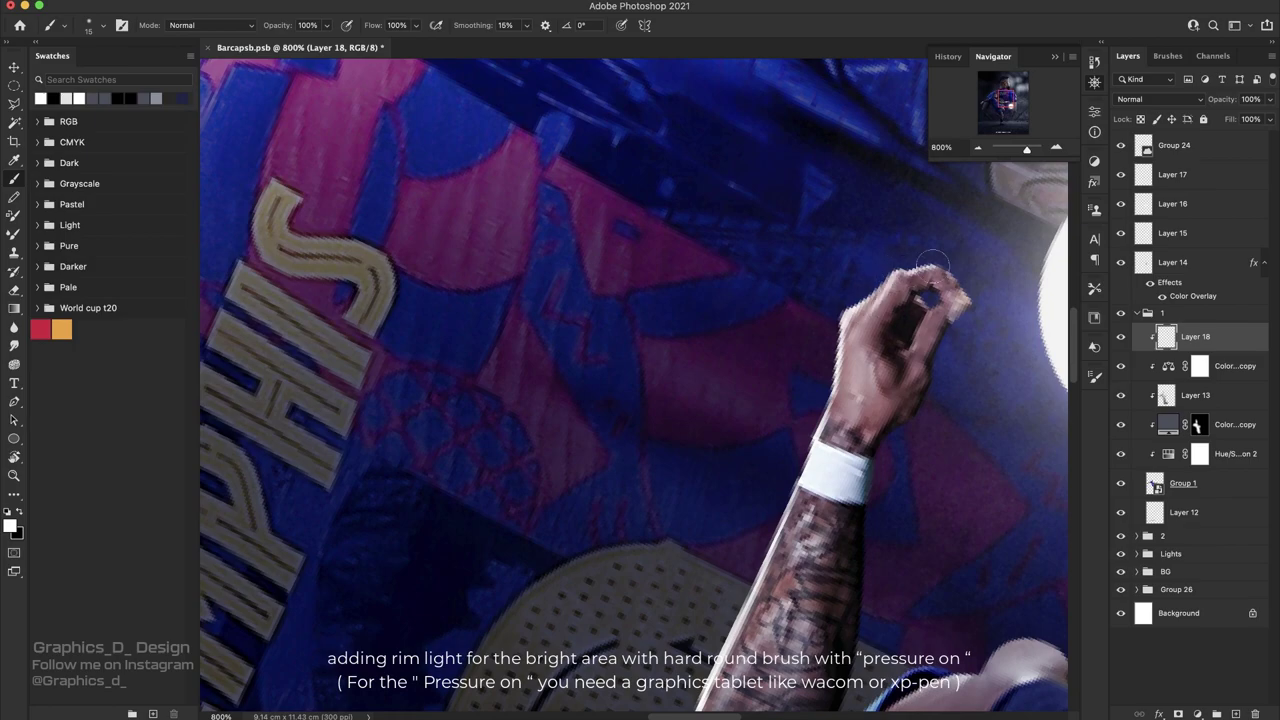
drag(932, 262, 956, 279)
mouse_move(912, 320)
mouse_down()
mouse_move(589, 365)
mouse_move(359, 425)
mouse_up()
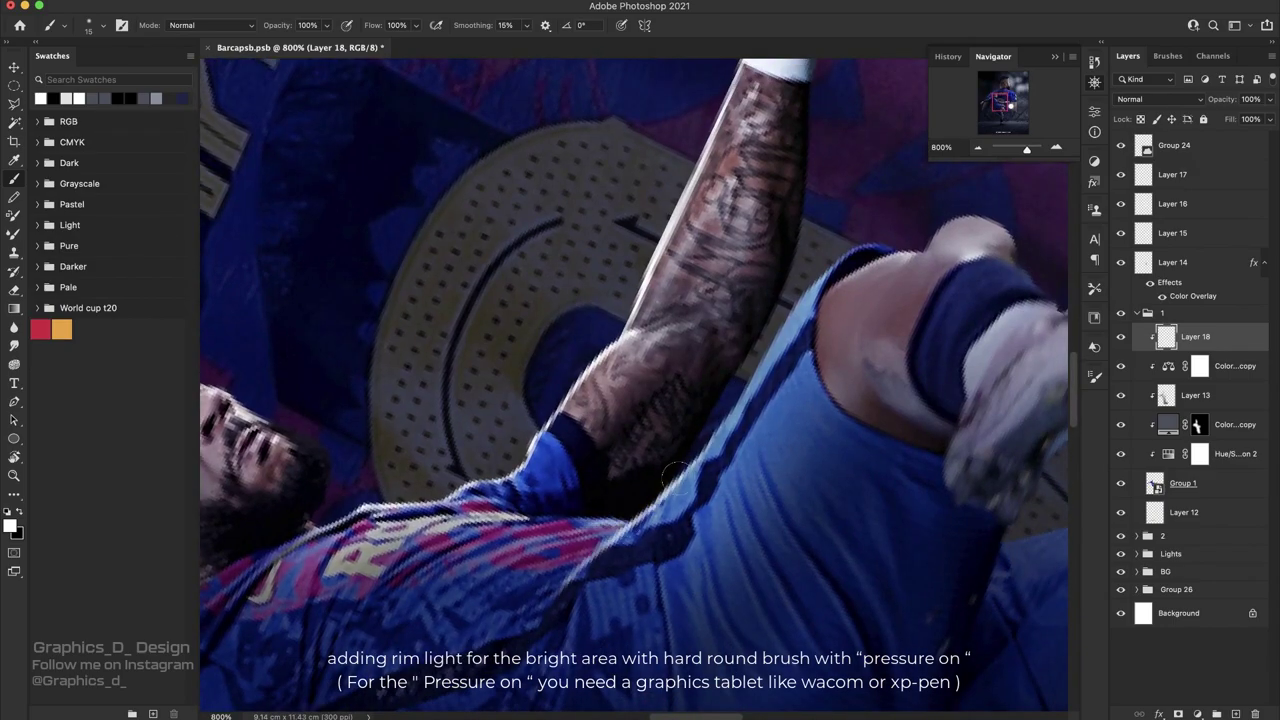
drag(1006, 153, 1025, 148)
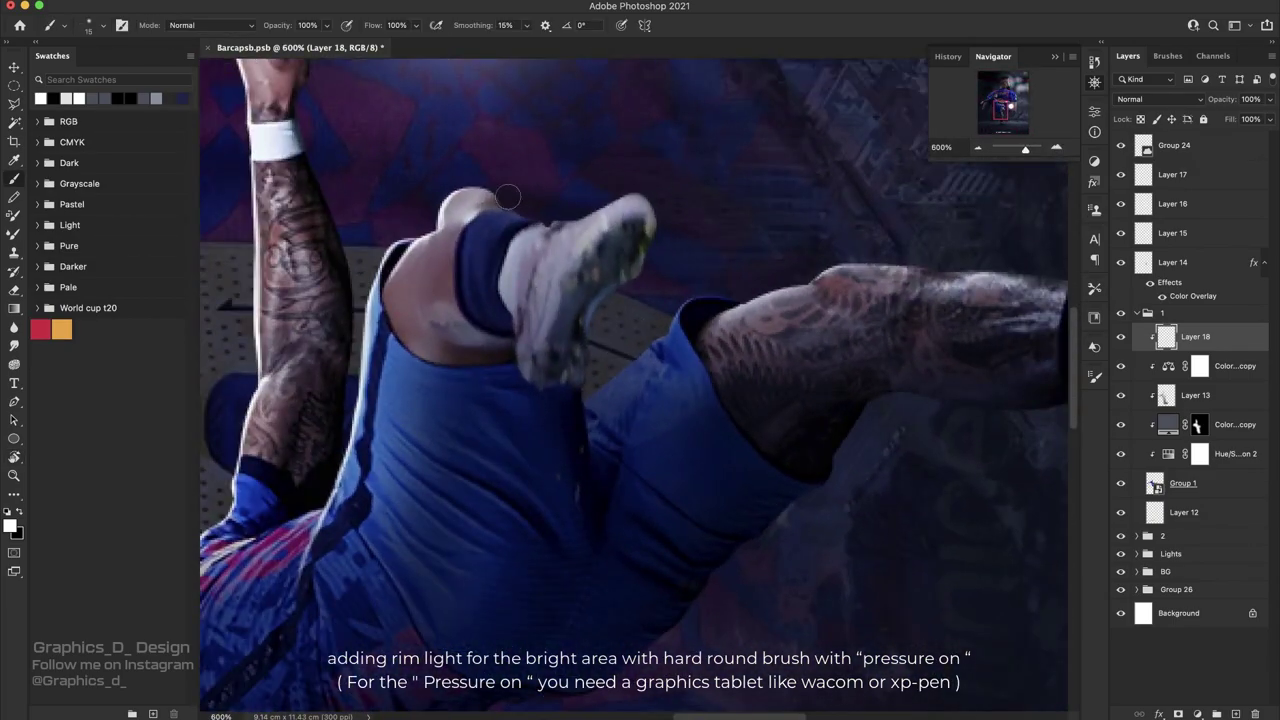
mouse_move(623, 364)
mouse_down()
mouse_move(918, 264)
mouse_move(548, 298)
mouse_up()
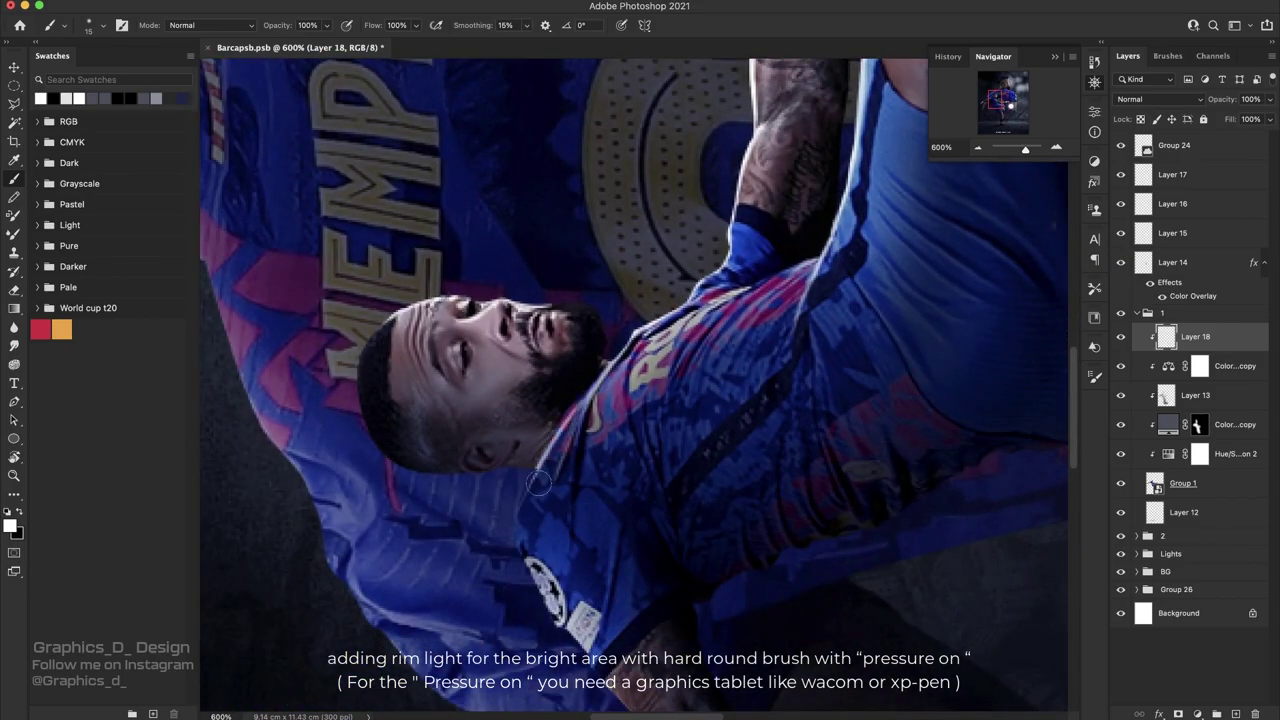
- View the whole poster to check the rim light, then turn toward the large back-view player
key(r)
key(ctrl+1)
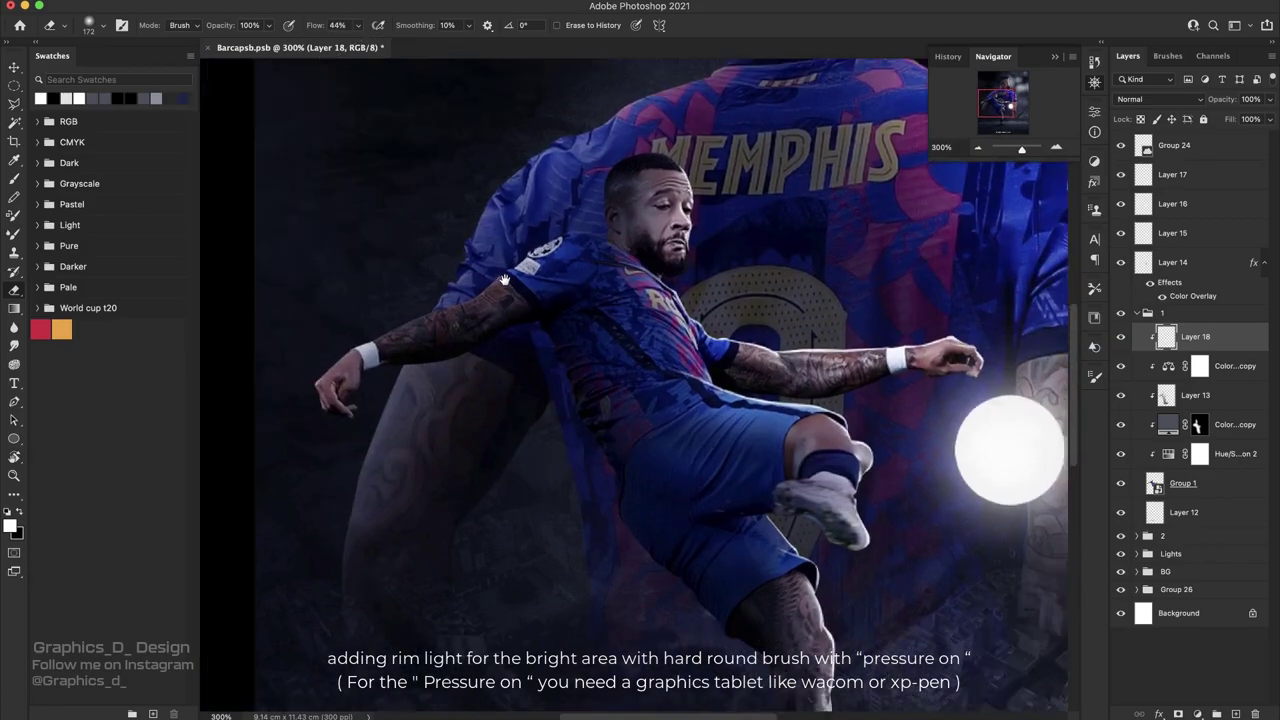
key(b)
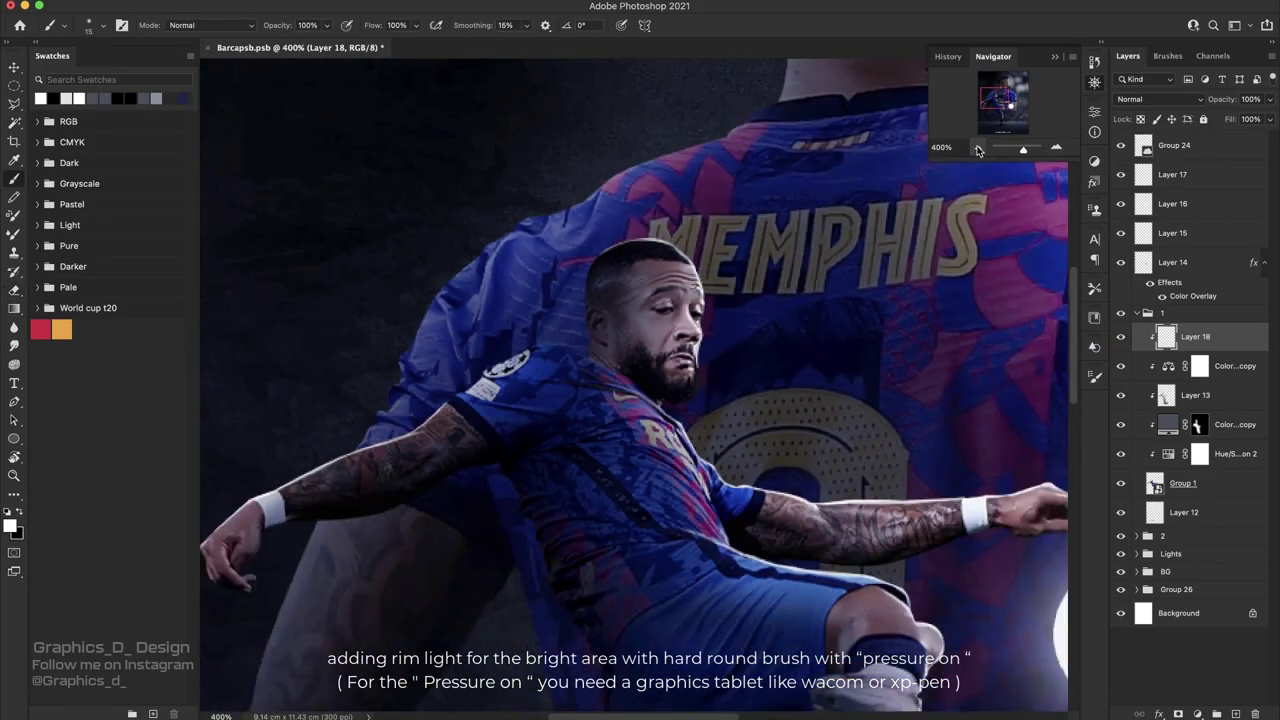
key(r)
drag(700, 250, 662, 328)
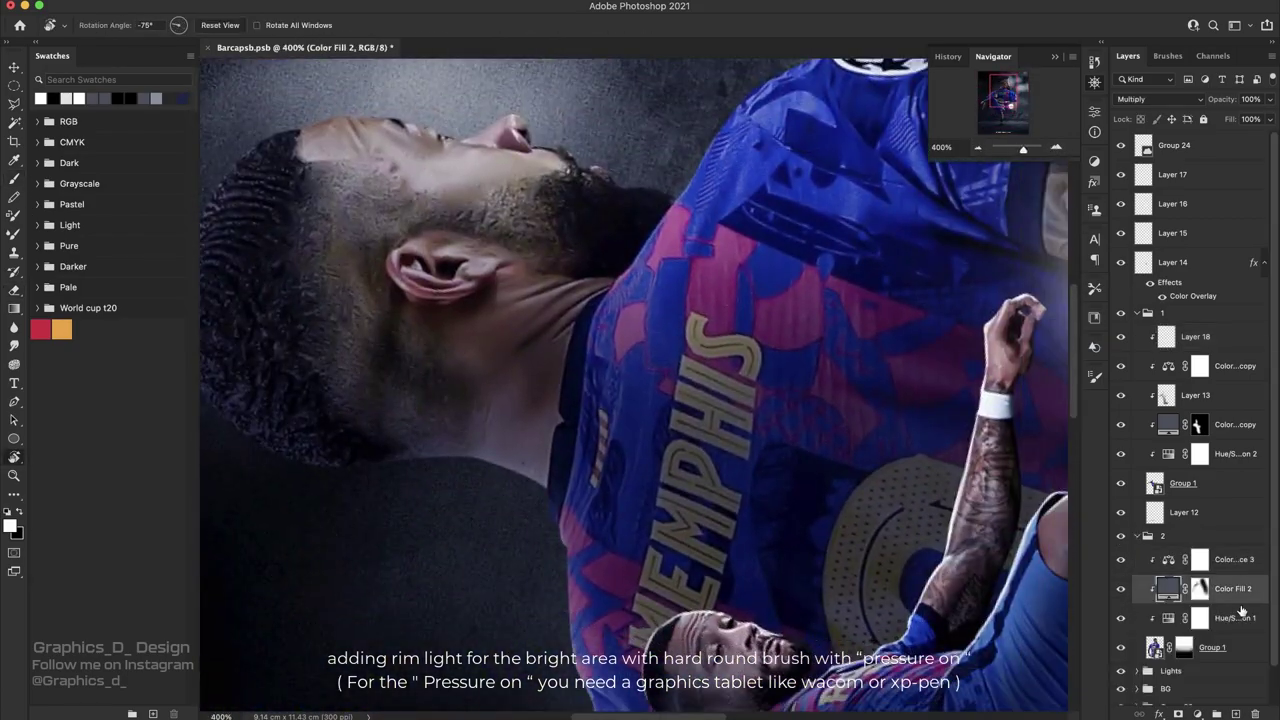
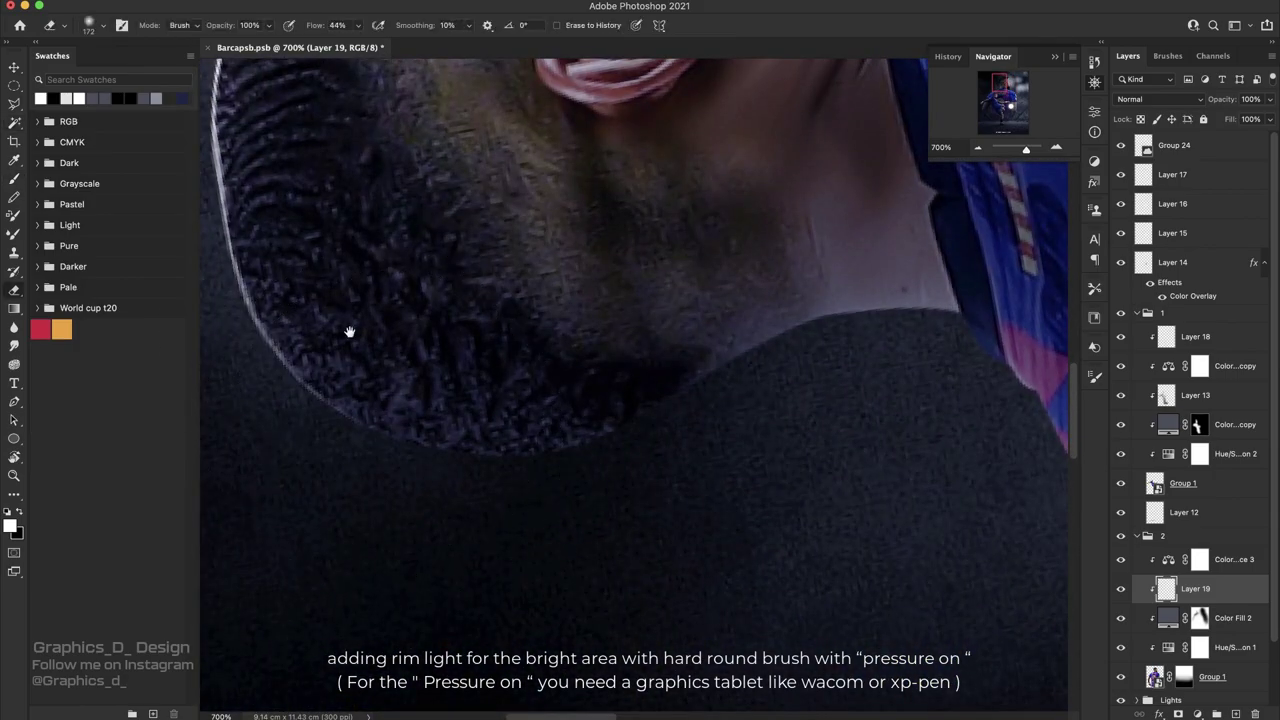
- Rotate the view and paint a thin white rim light along the ear, erasing the excess
key(r)
drag(753, 354, 486, 457)
key(b)
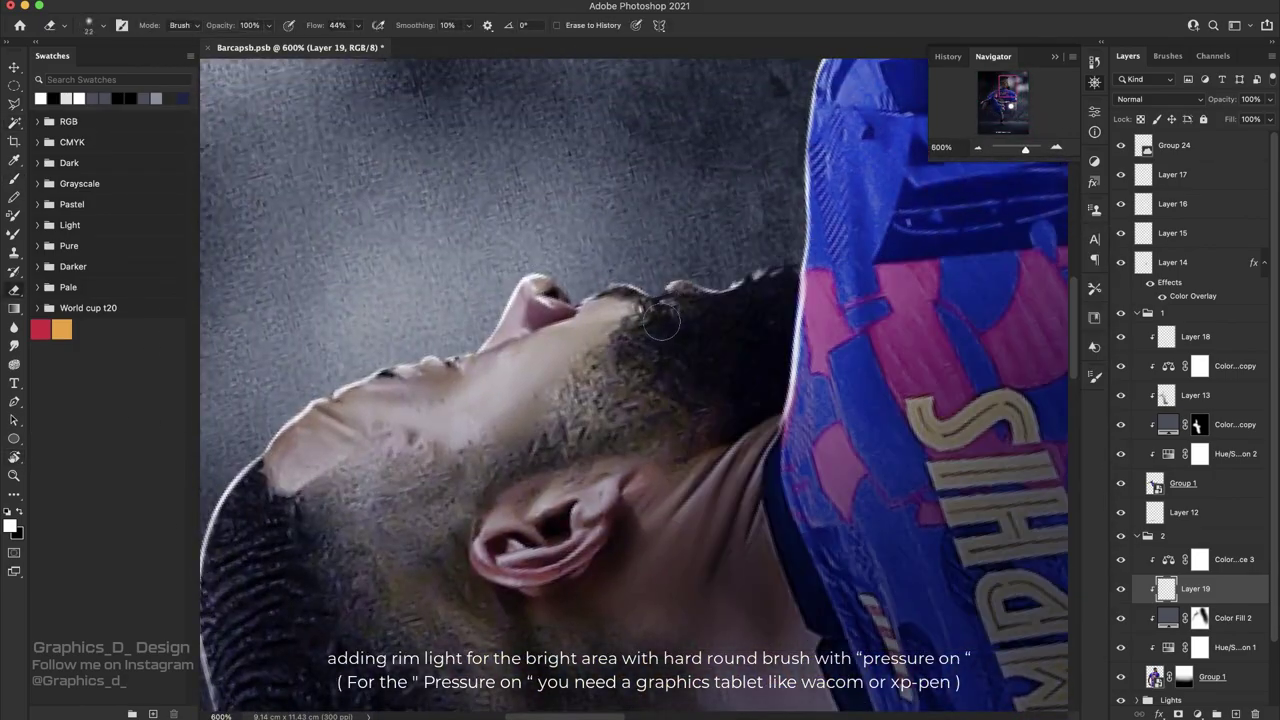
mouse_move(700, 380)
mouse_down()
mouse_move(740, 320)
mouse_move(710, 370)
mouse_up()
key(e)
mouse_move(600, 365)
mouse_down()
mouse_move(690, 350)
mouse_move(620, 400)
mouse_up()
- Reset the view upright and paint a white rim light along the shoulder edge
key(r)
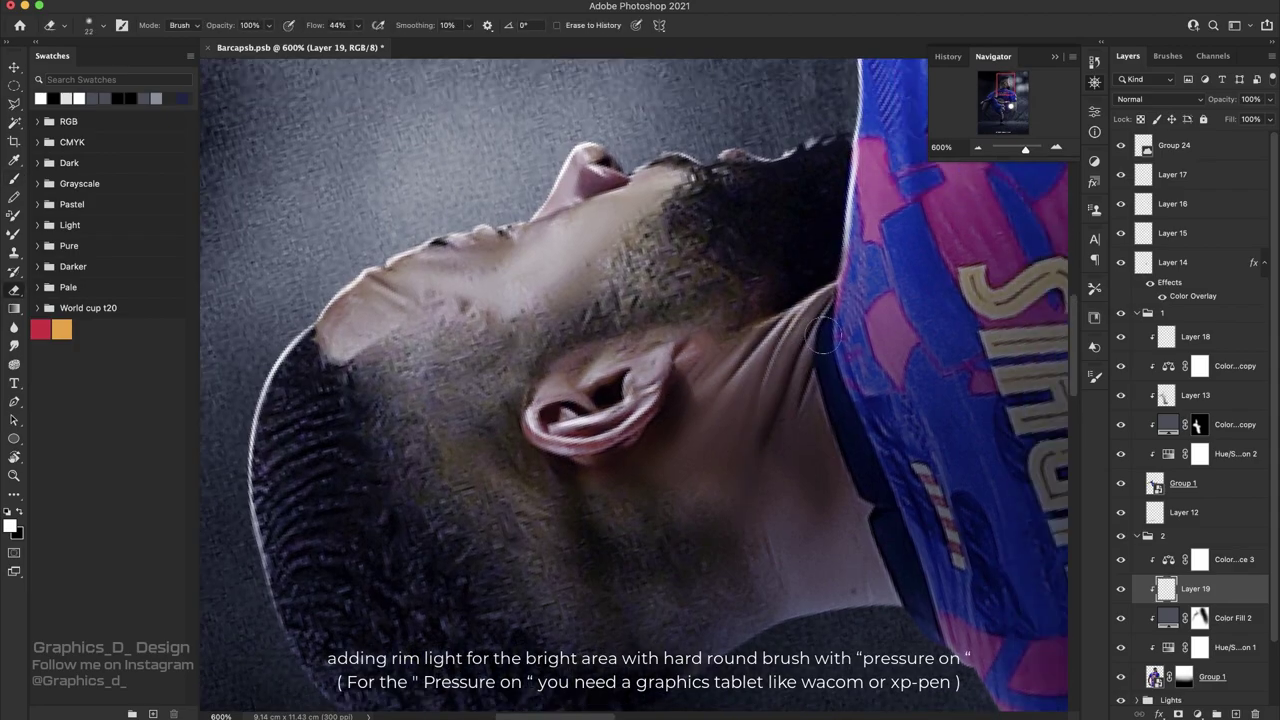
drag(760, 380, 716, 426)
key(Escape)
scroll(751, 203, up, 5)
key(b)
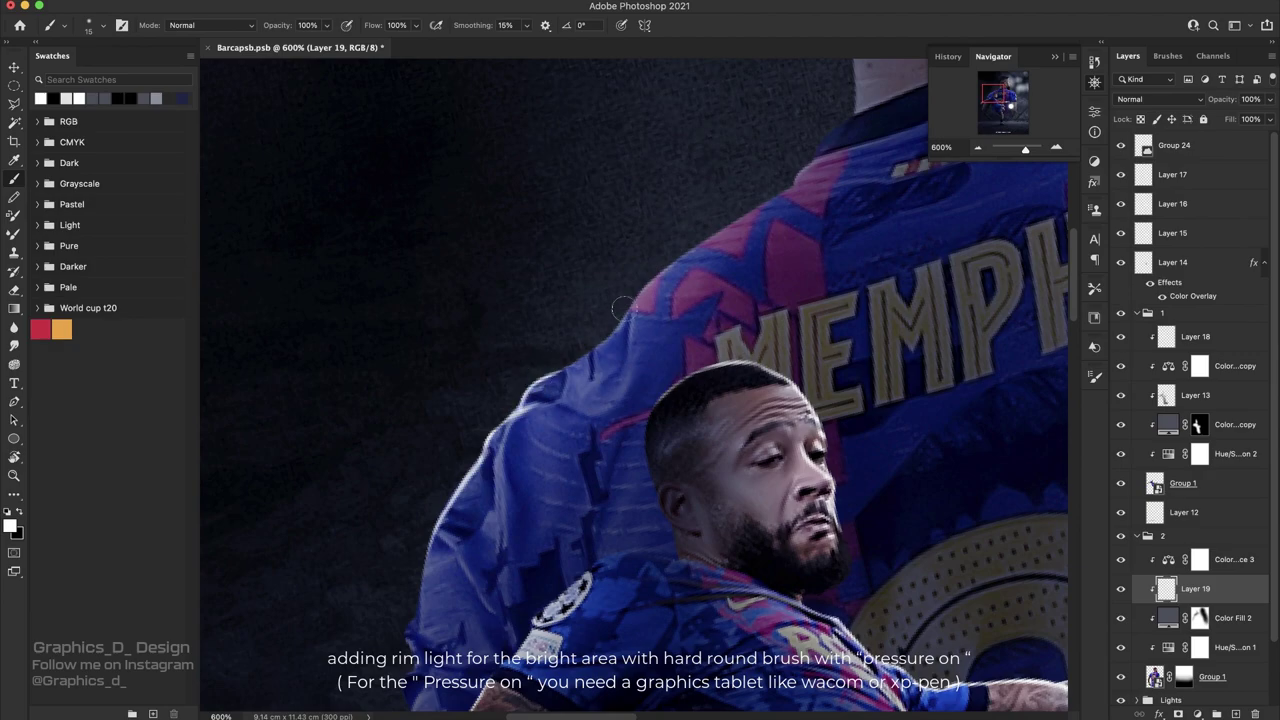
mouse_move(751, 203)
mouse_down()
mouse_move(636, 300)
mouse_move(765, 208)
mouse_up()
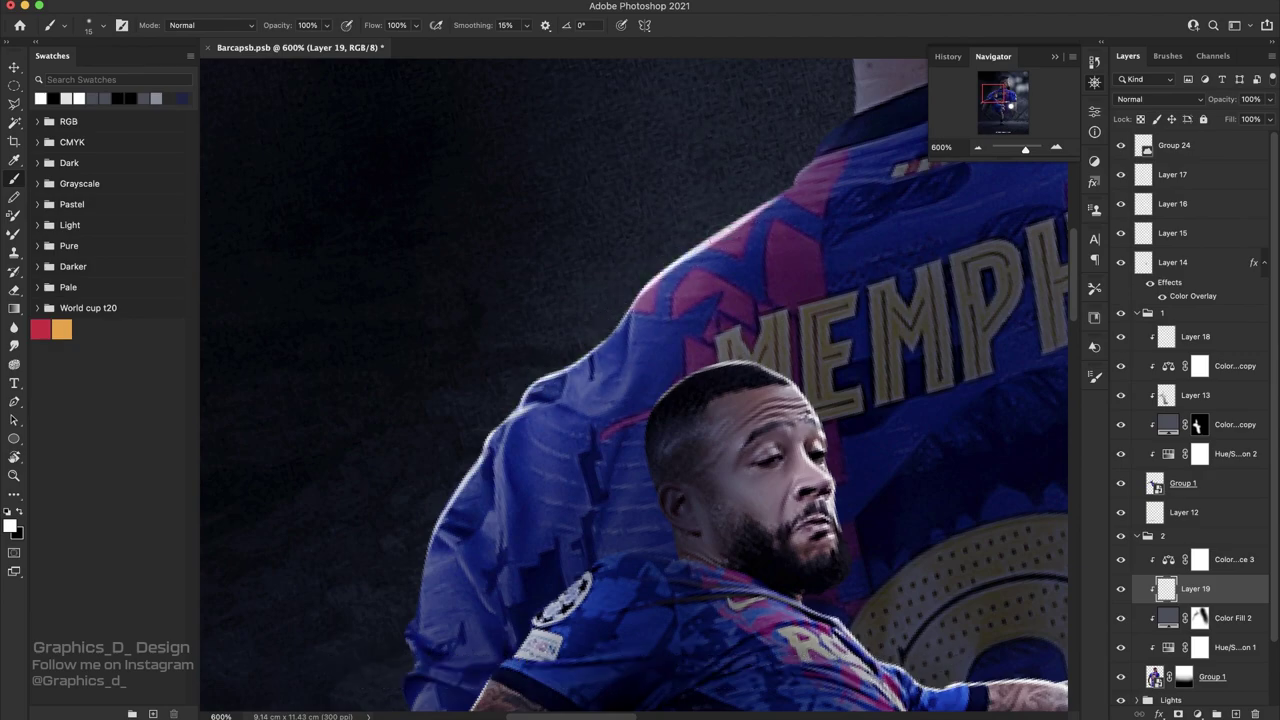
mouse_move(690, 250)
mouse_down()
mouse_move(777, 190)
mouse_move(756, 250)
mouse_move(840, 240)
mouse_move(784, 243)
mouse_up()
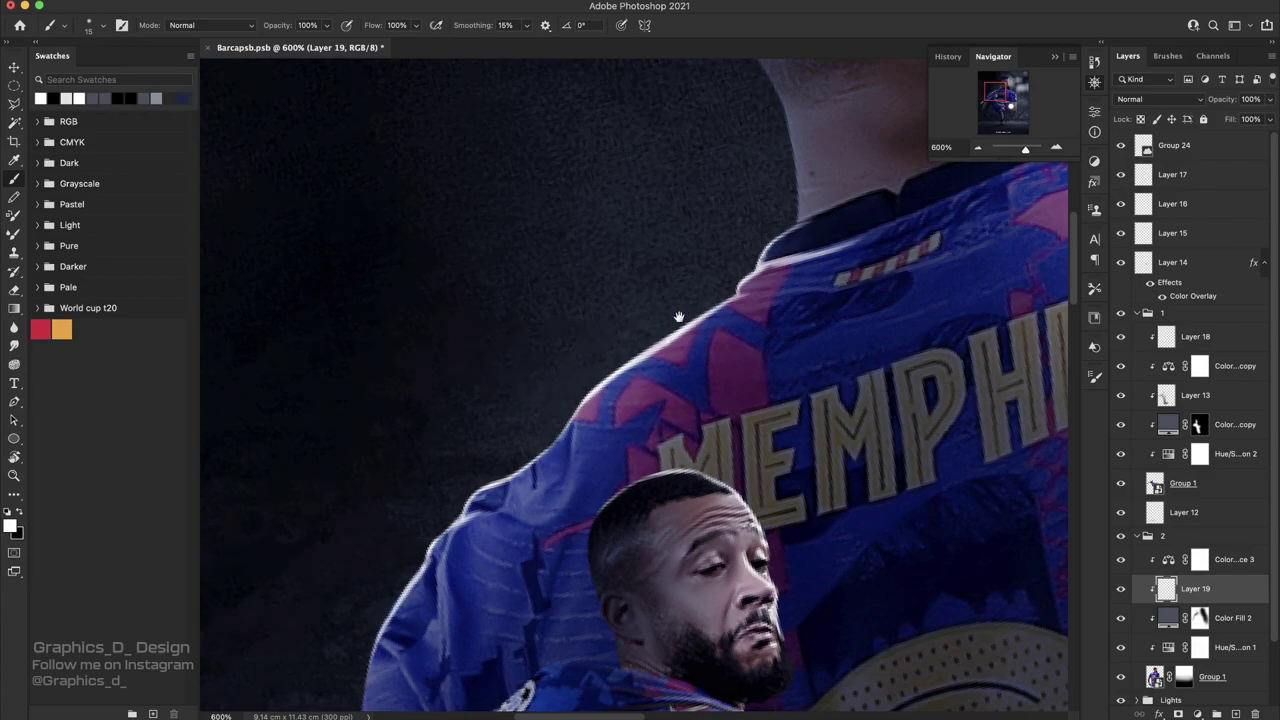
- Paint a white rim light down the jersey's left edge, then move toward the arm
drag(679, 317, 879, 152)
drag(594, 410, 562, 538)
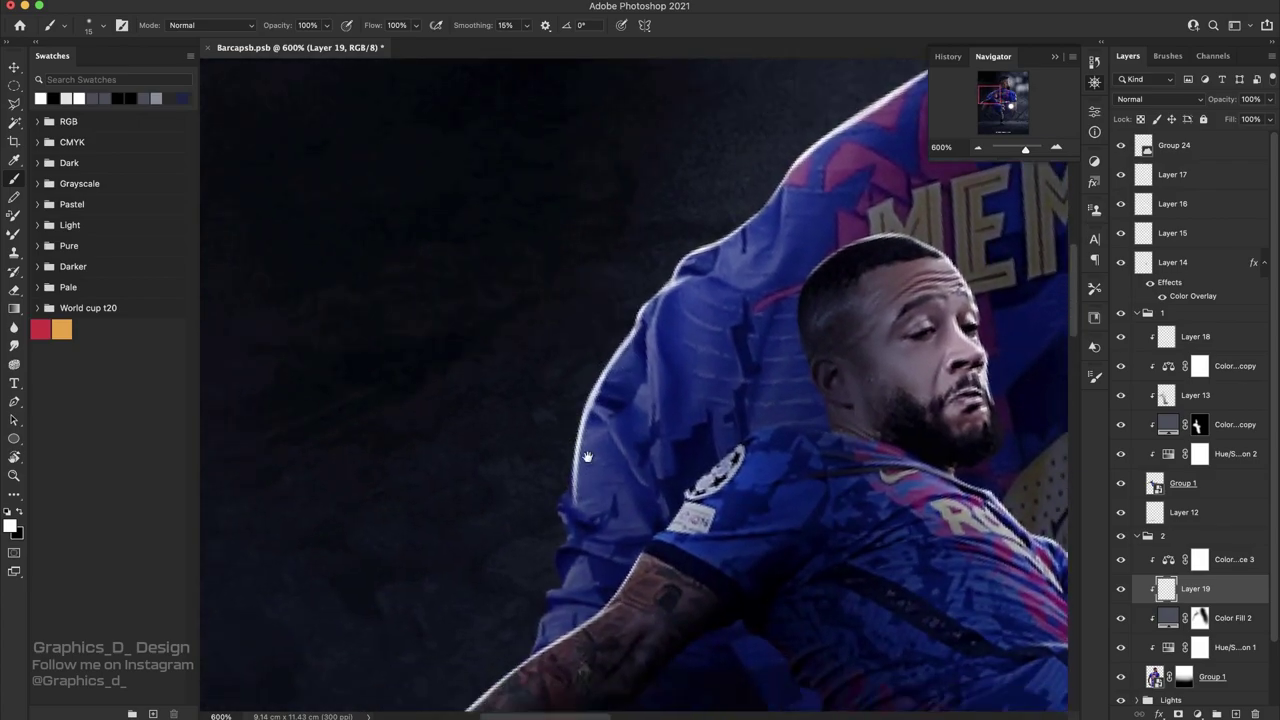
drag(586, 457, 608, 378)
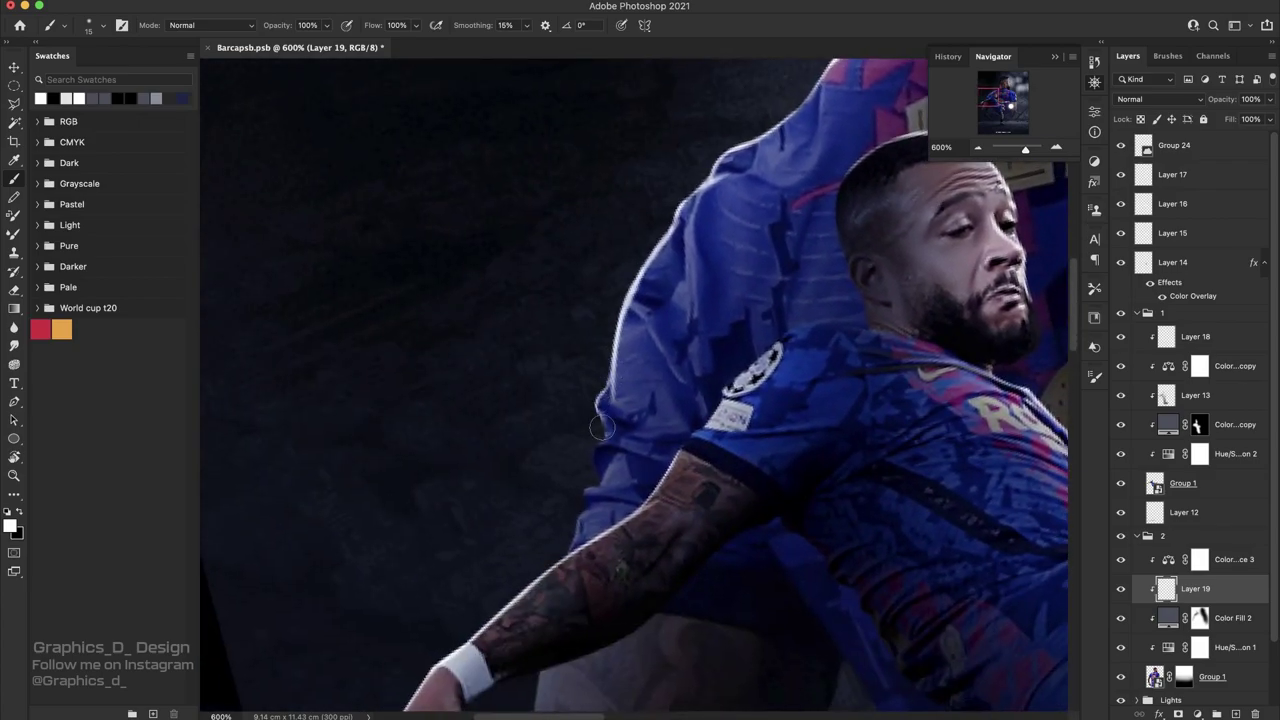
drag(594, 481, 633, 390)
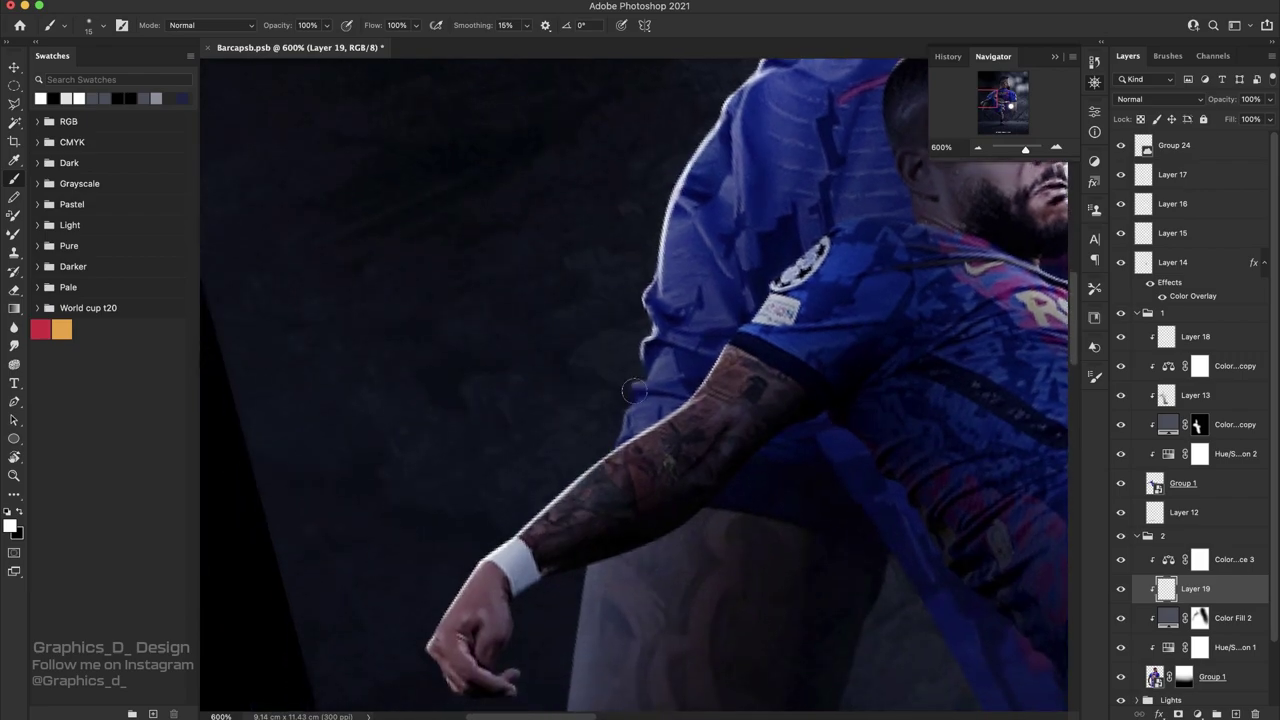
key(e)
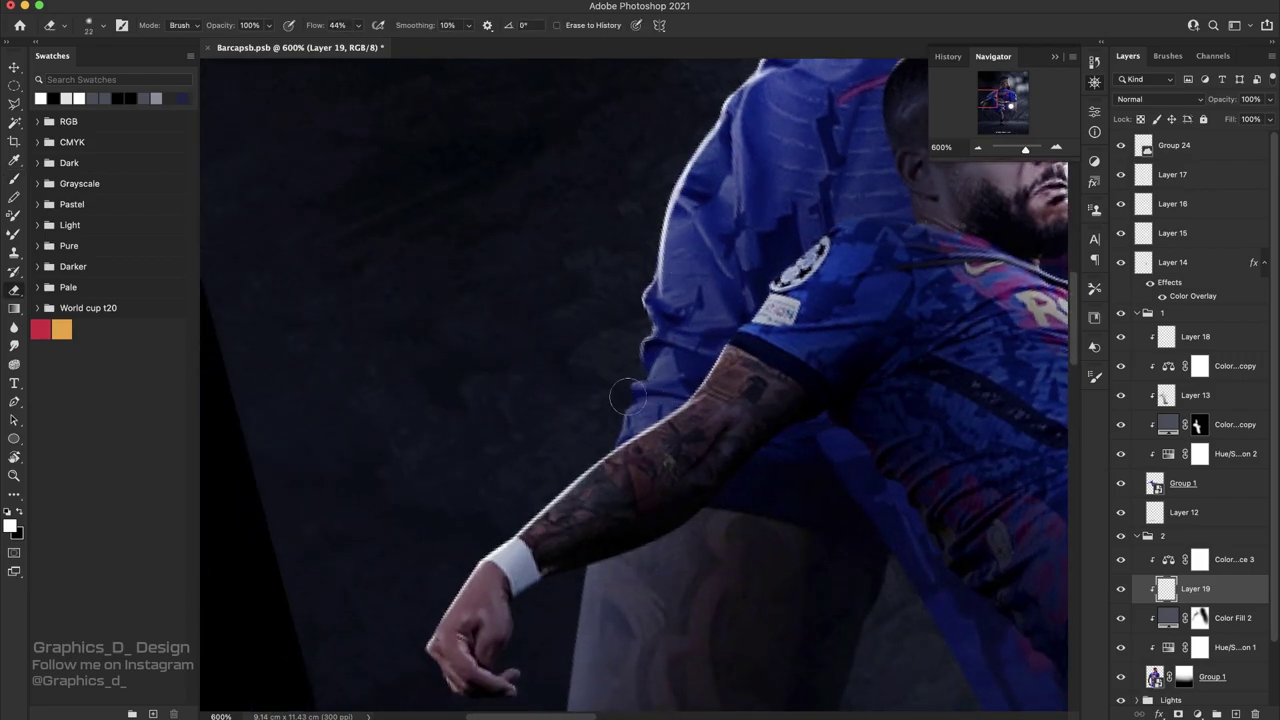
- Set the eraser to 118 px, 0% hardness and 6% flow, and faintly erase the shoulder rim light
right_click(730, 230)
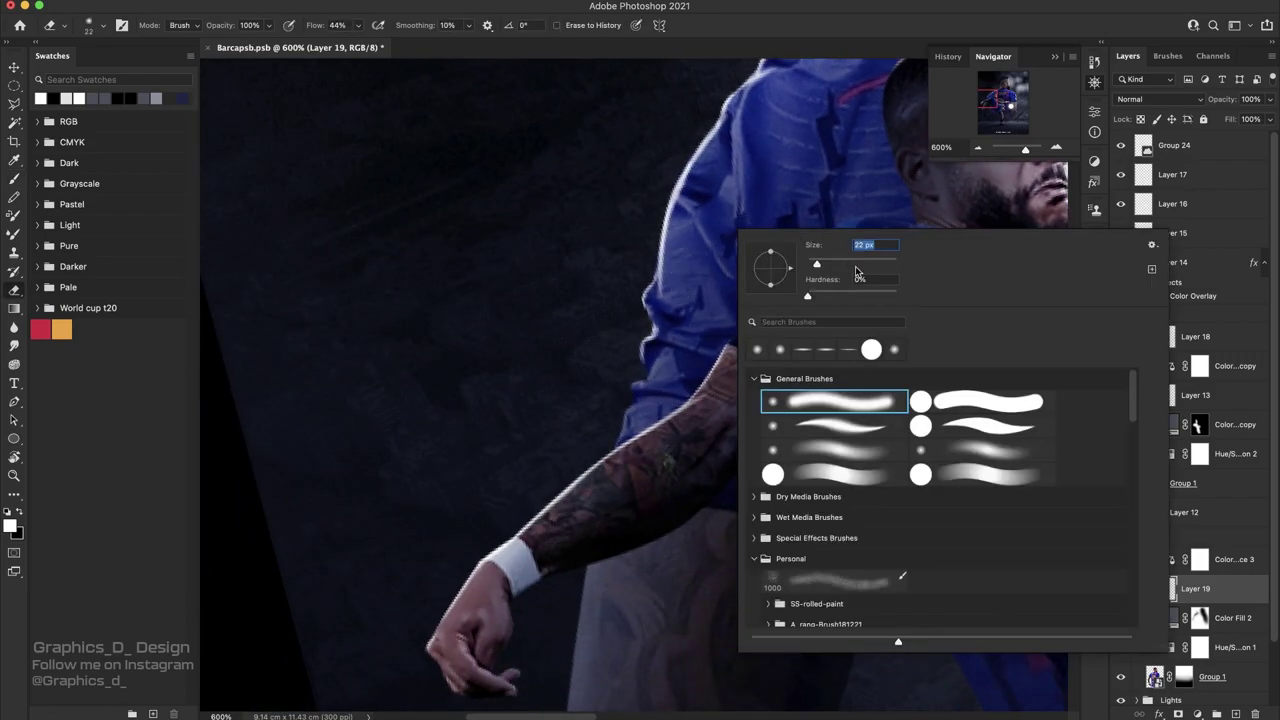
text(118)
drag(314, 25, 272, 38)
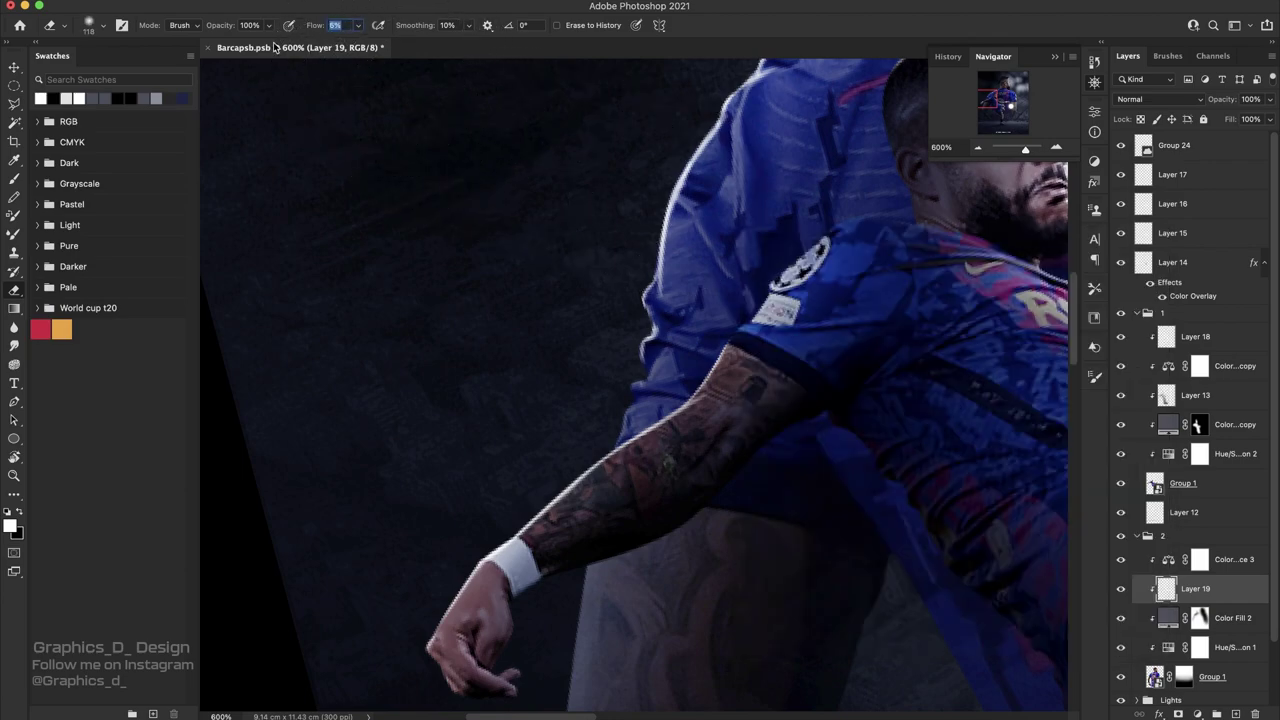
drag(586, 414, 623, 194)
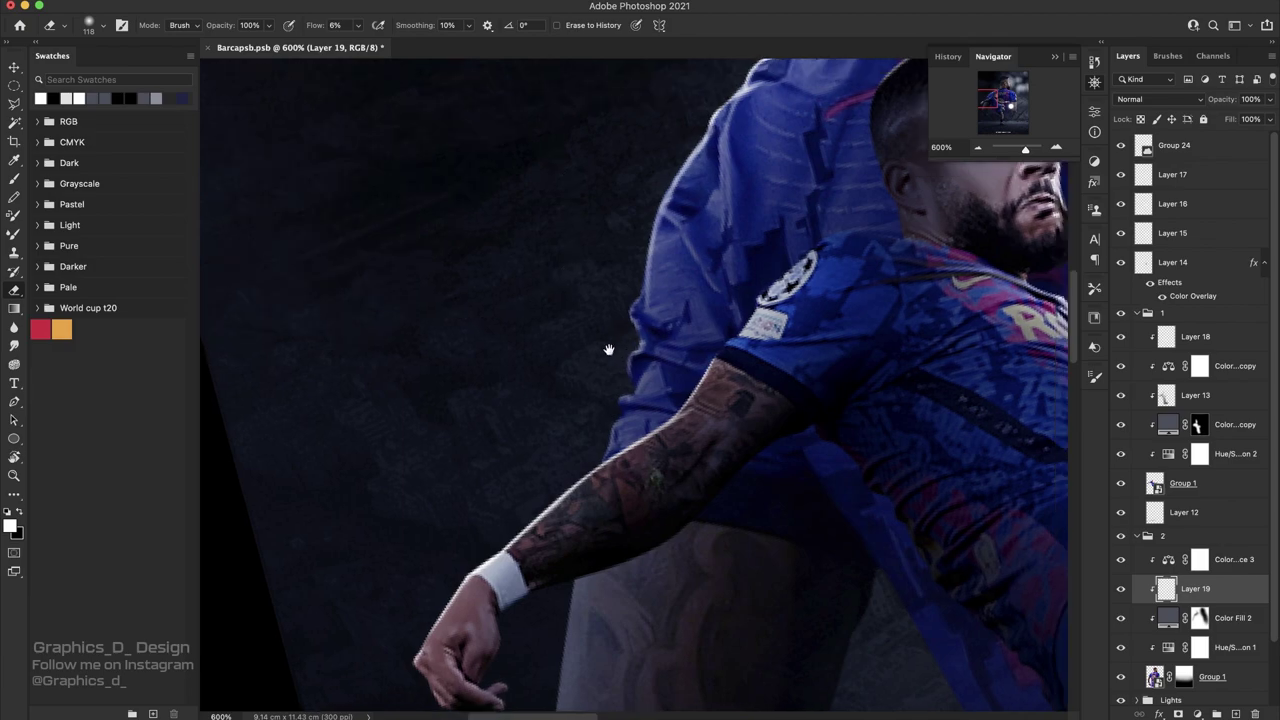
- Pan over the arm and shrink the eraser to 84 px
scroll(608, 349, up, 5)
scroll(608, 349, right, 5)
scroll(752, 280, up, 5)
scroll(752, 280, right, 5)
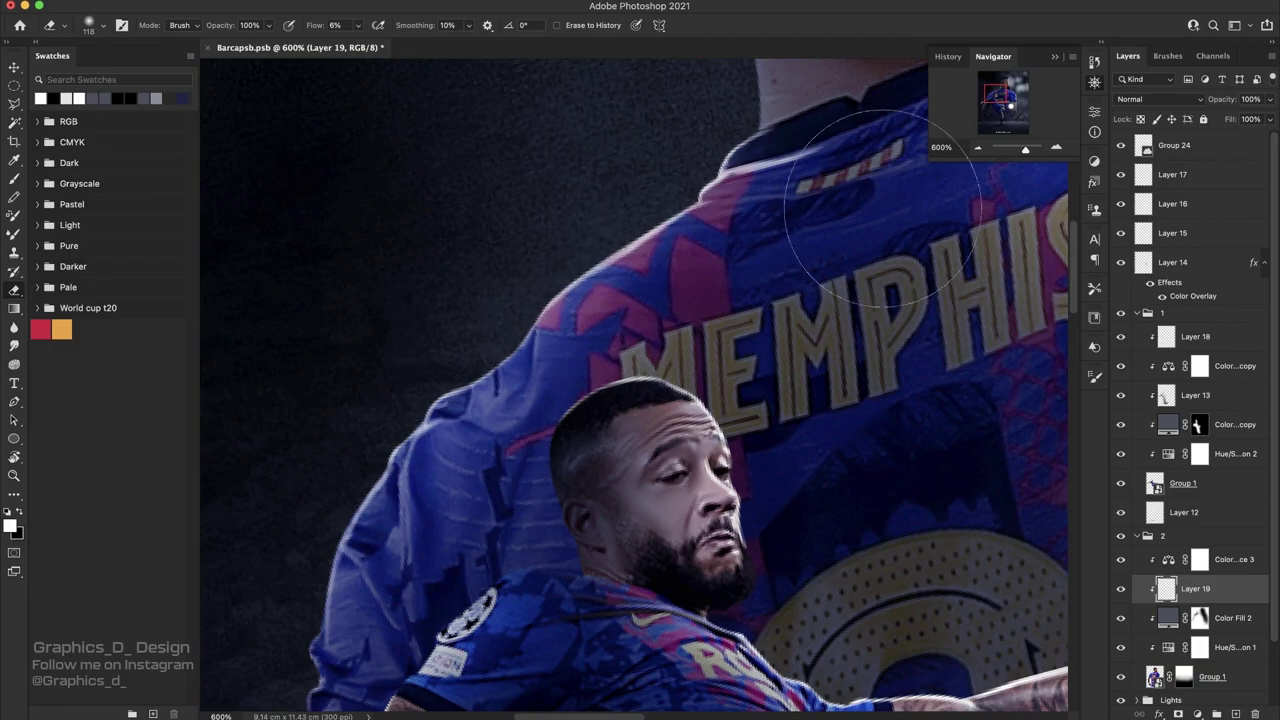
scroll(760, 200, up, 4)
scroll(760, 205, right, 4)
right_click(757, 210)
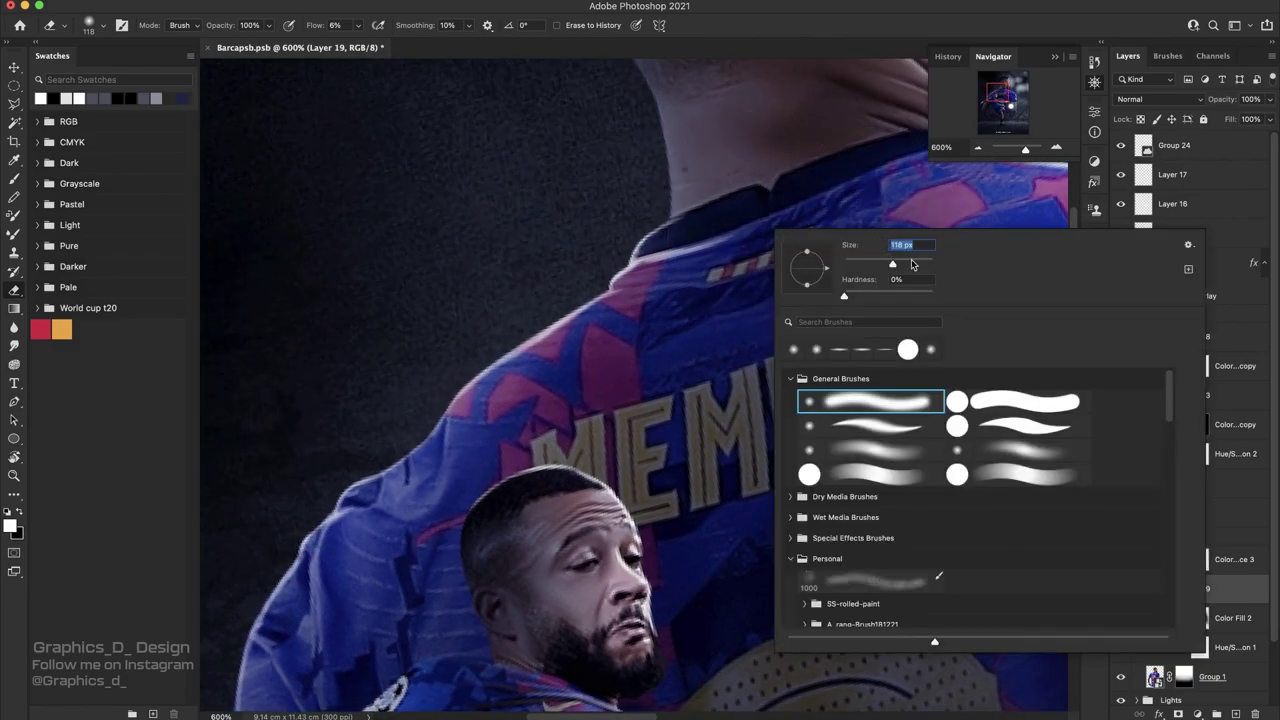
drag(914, 264, 888, 264)
key(Return)
- Set the view zoom to 100% to see the whole poster
click(941, 147)
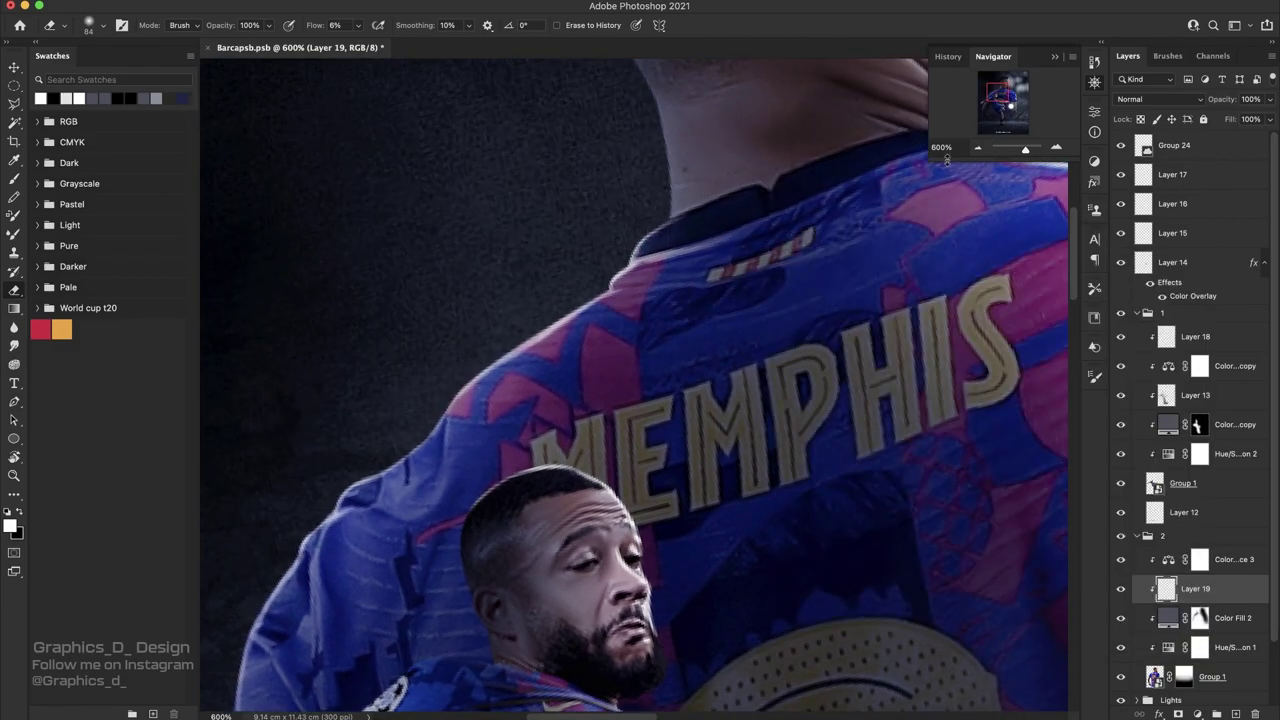
text(100)
key(Return)
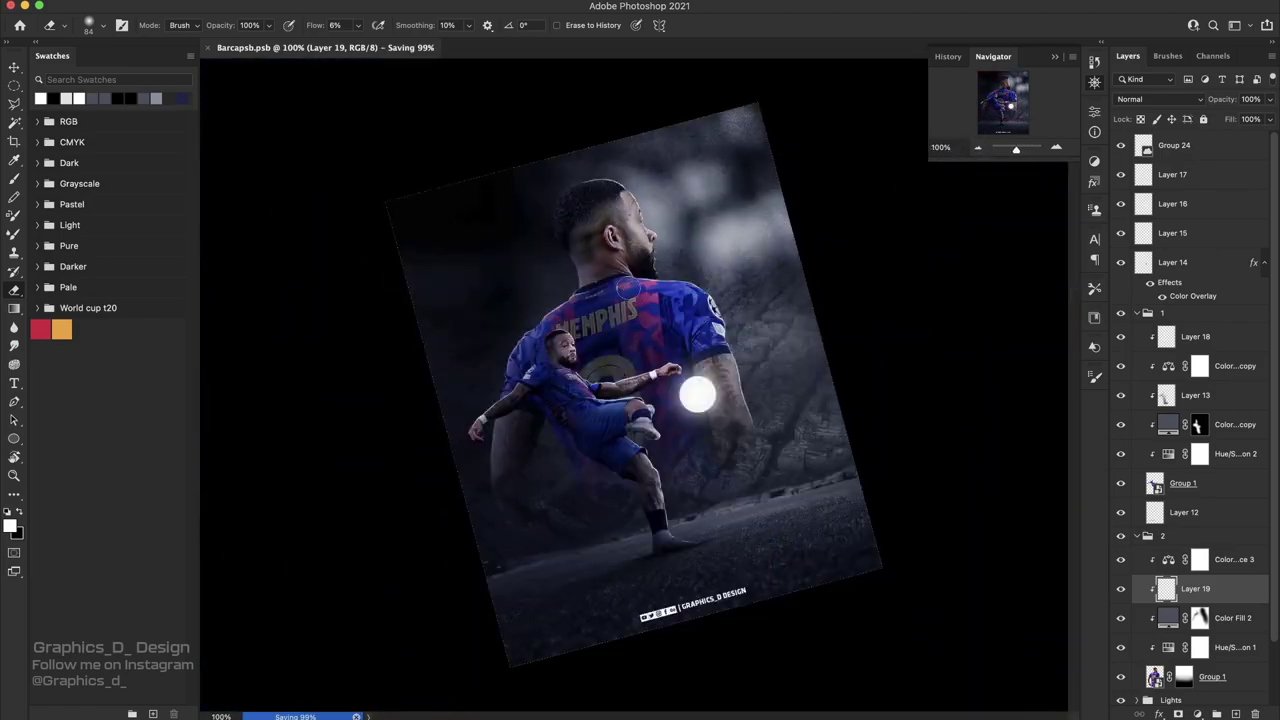
- Add a Selective Color adjustment above Color Balance 3 with Reds Cyan -33, Magenta +11, Black +8
key(r)
mouse_move(620, 276)
mouse_down()
mouse_move(656, 323)
mouse_move(692, 329)
mouse_move(737, 317)
mouse_move(749, 291)
mouse_up()
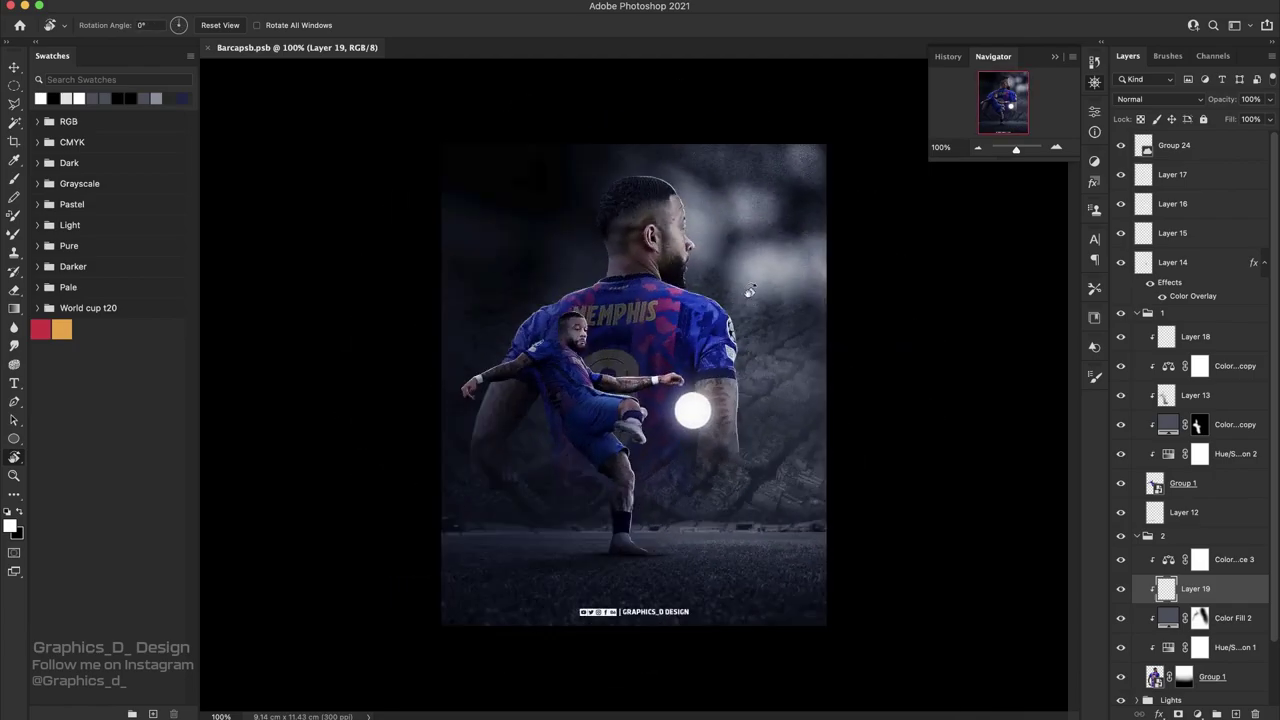
click(1228, 561)
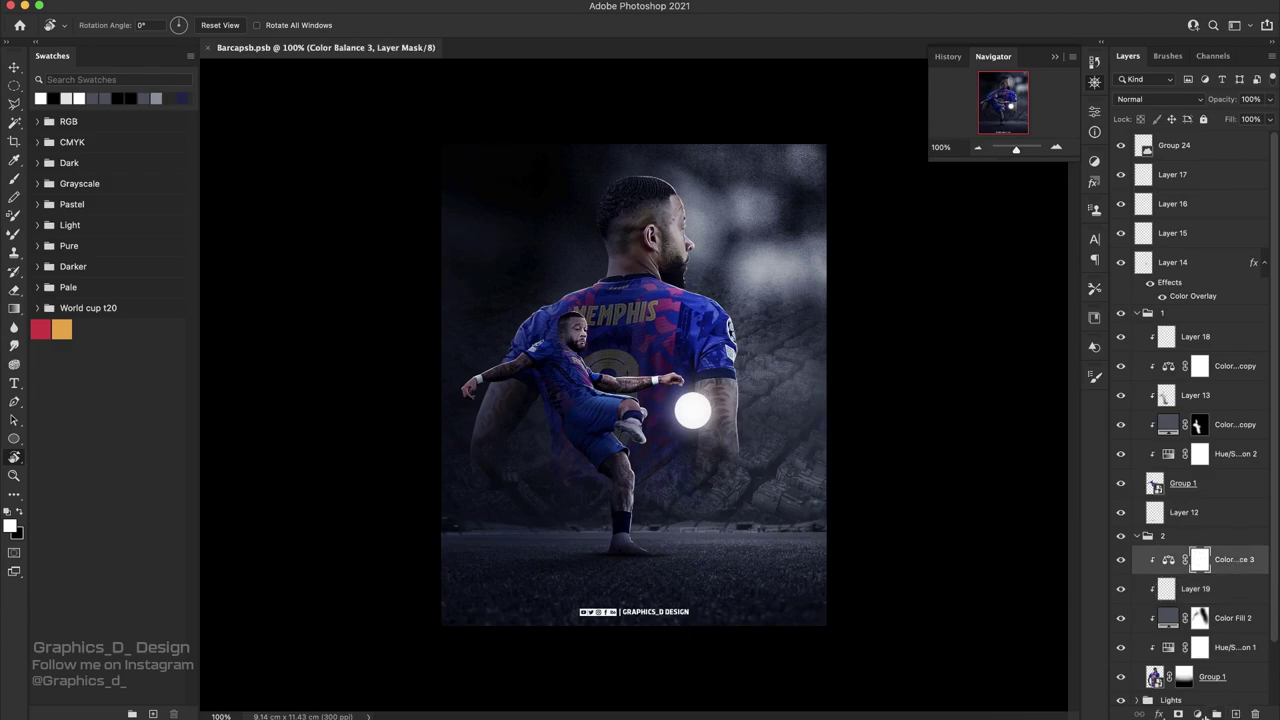
click(1198, 714)
click(1190, 686)
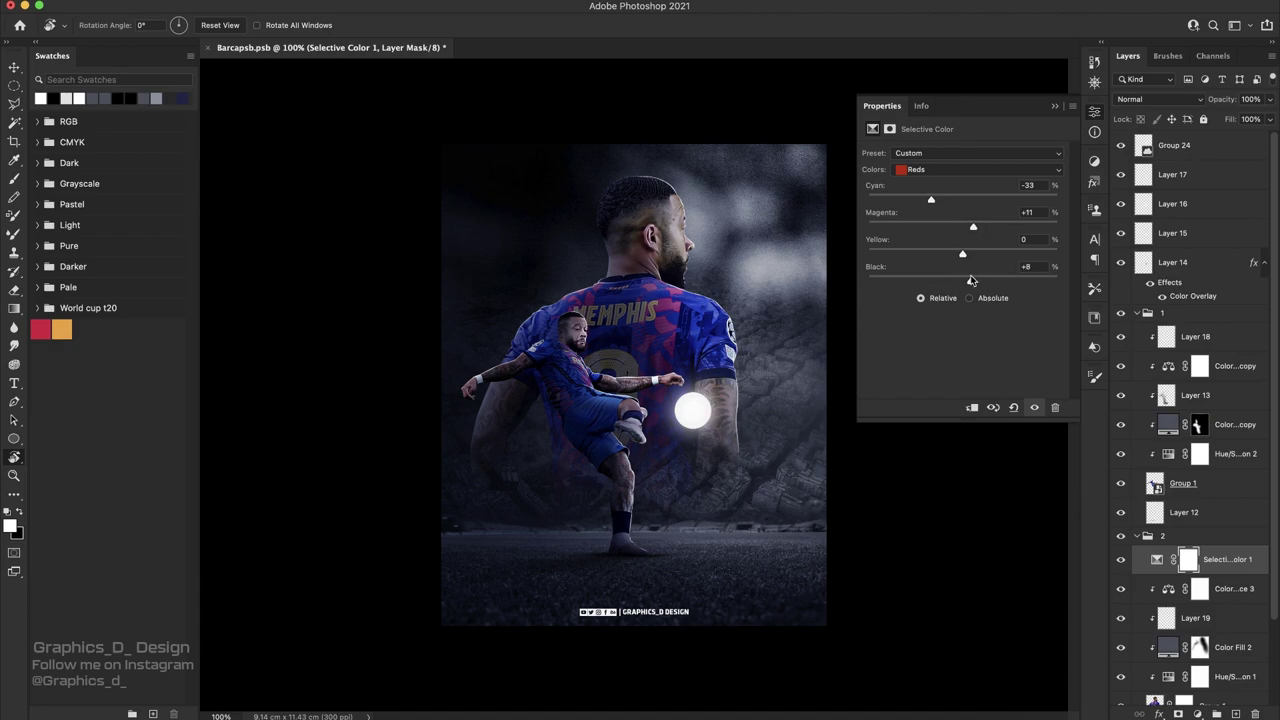
- Alt-drag a copy of the Selective Color adjustment into group 1 and collapse group 2
click(1059, 107)
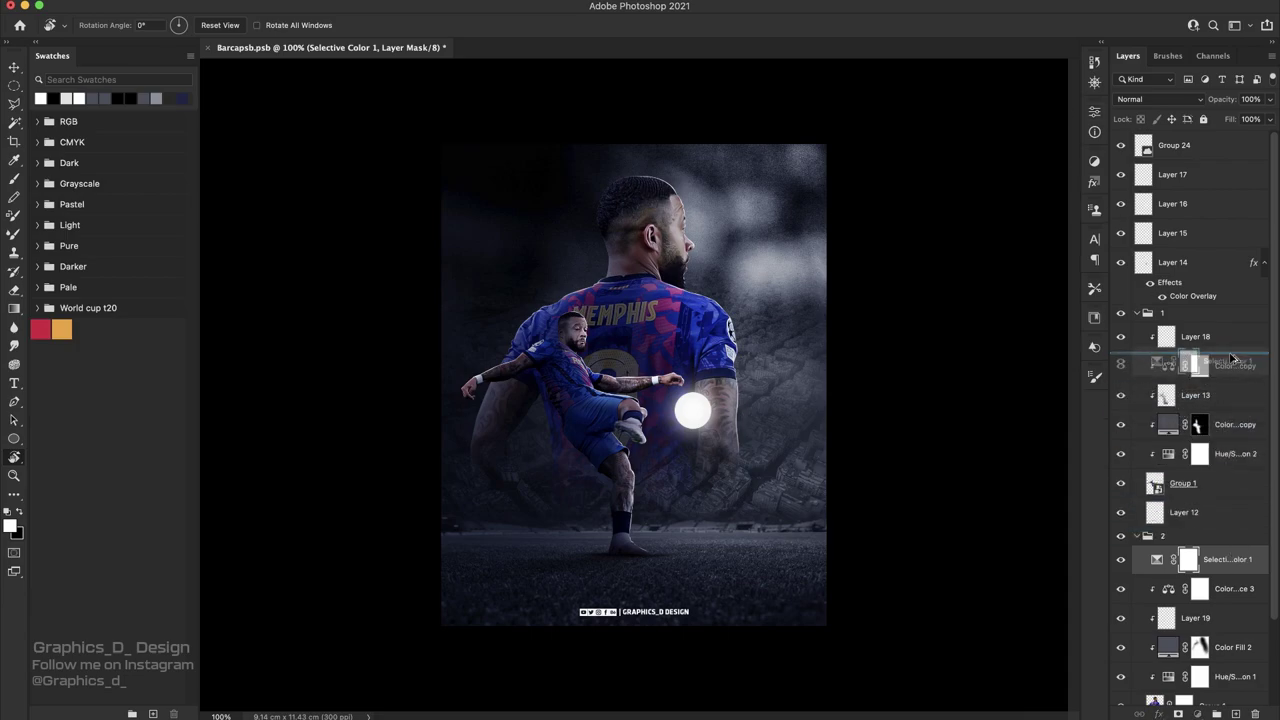
drag(1237, 555, 1230, 366)
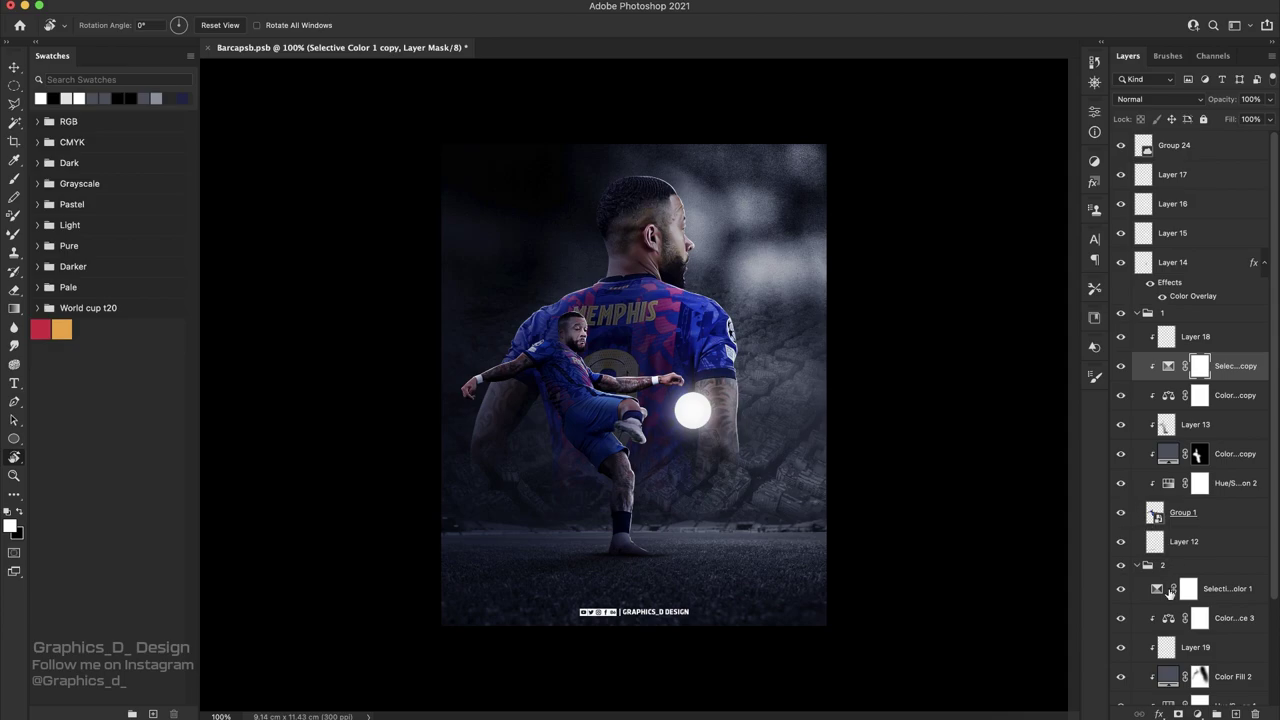
click(1136, 566)
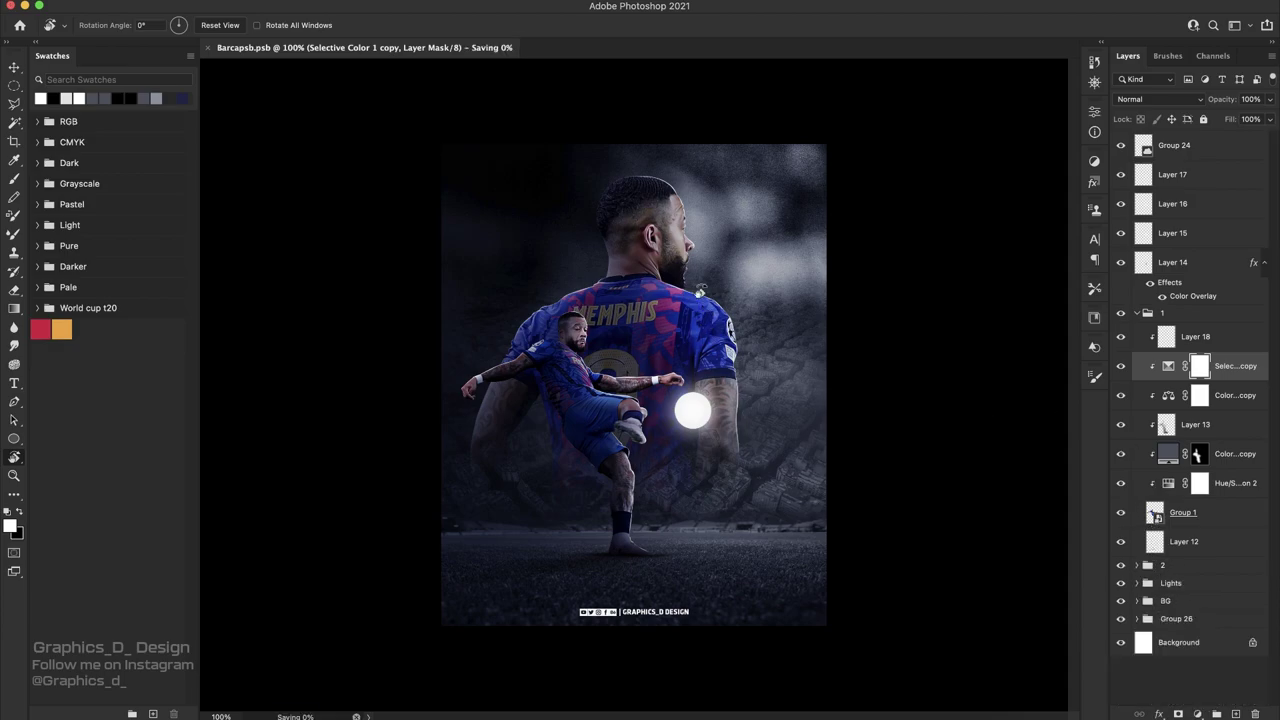
- Zoom to 400% on the player's head using the Navigator
mouse_move(701, 291)
mouse_down()
mouse_move(703, 385)
mouse_move(688, 333)
mouse_up()
click(1094, 84)
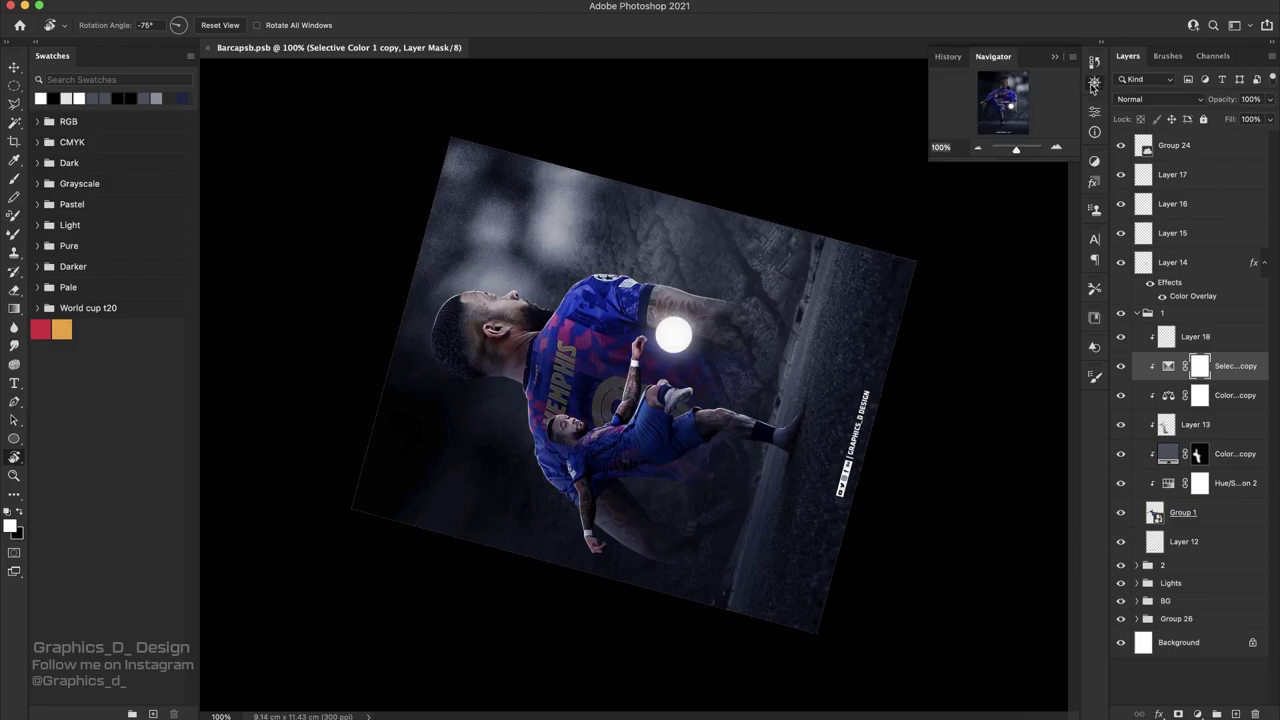
click(1056, 148)
click(1056, 148)
click(1056, 148)
mouse_move(850, 420)
mouse_down()
mouse_move(866, 358)
mouse_move(886, 420)
mouse_up()
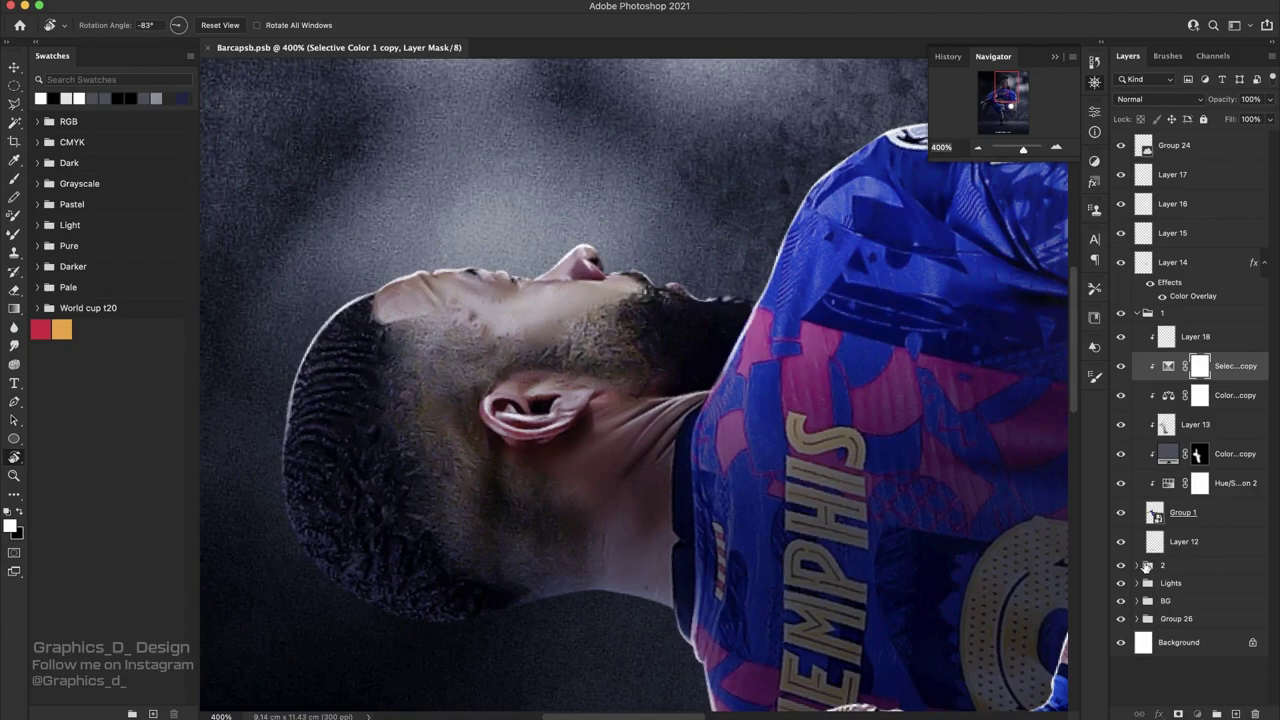
- Expand group 2, select Layer 19 with the Eraser, and rotate the view back to 0°
click(1147, 566)
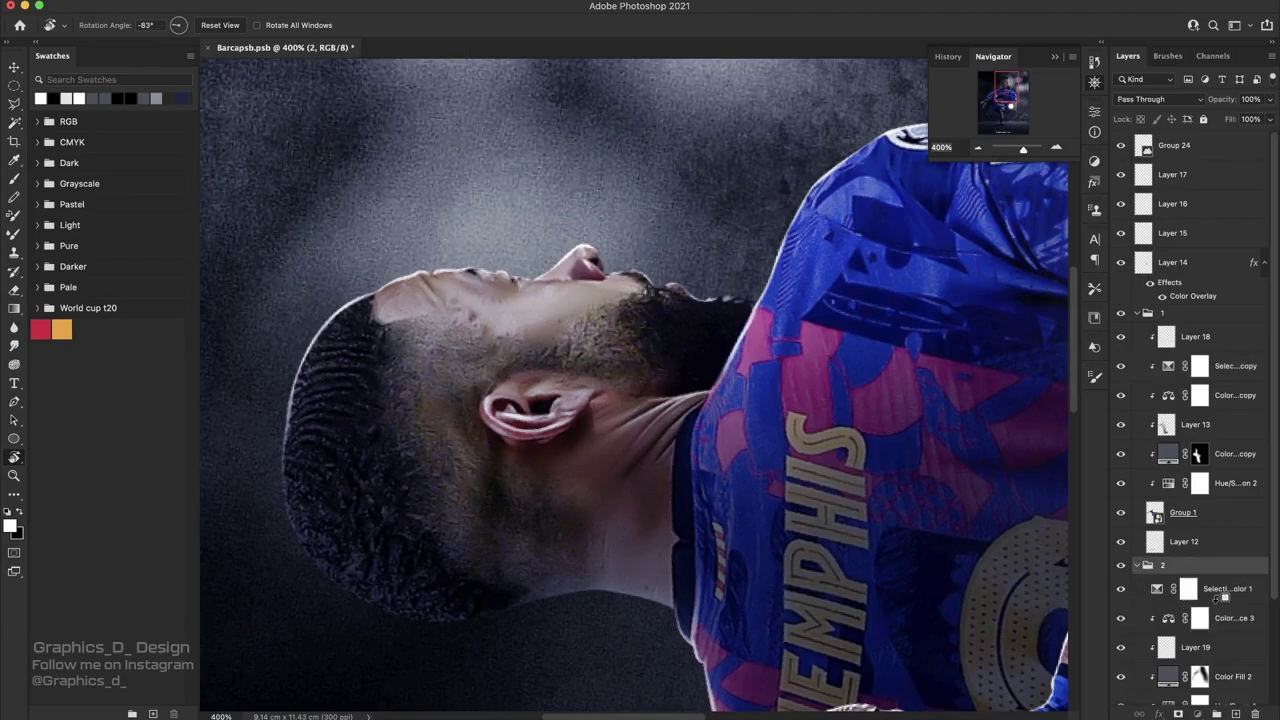
click(1121, 647)
click(1195, 647)
key(e)
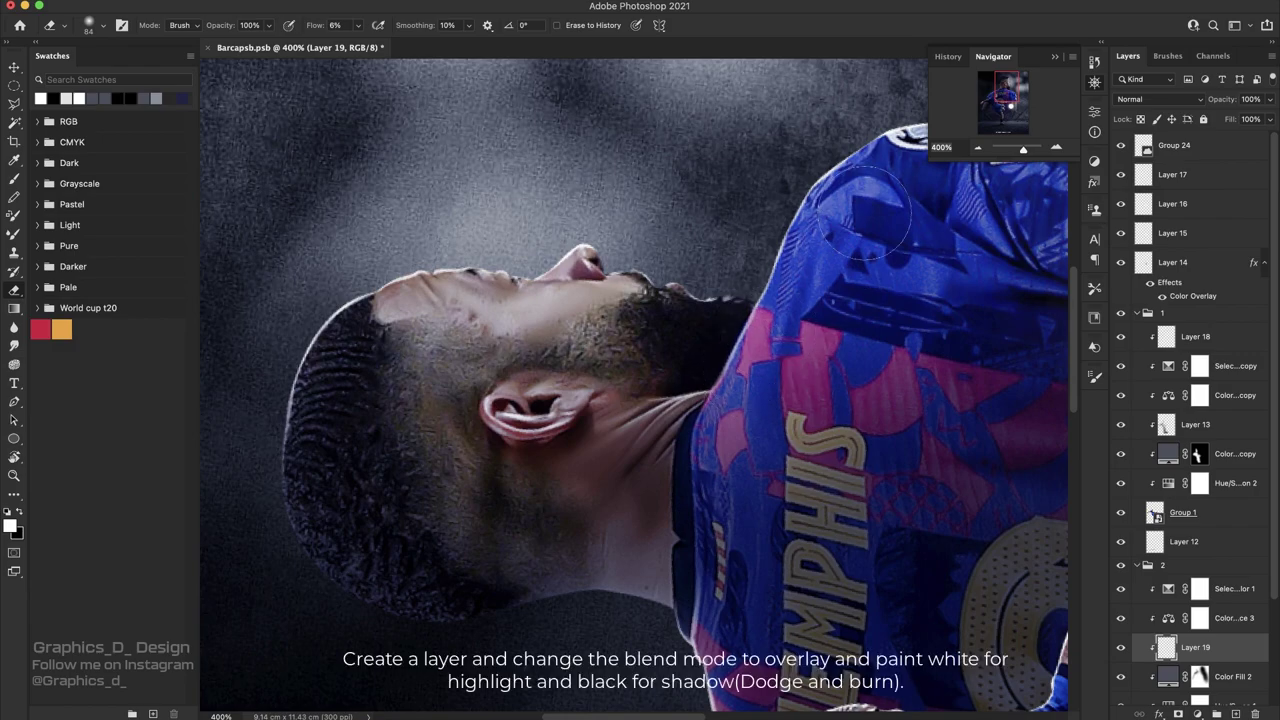
scroll(862, 210, right, 3)
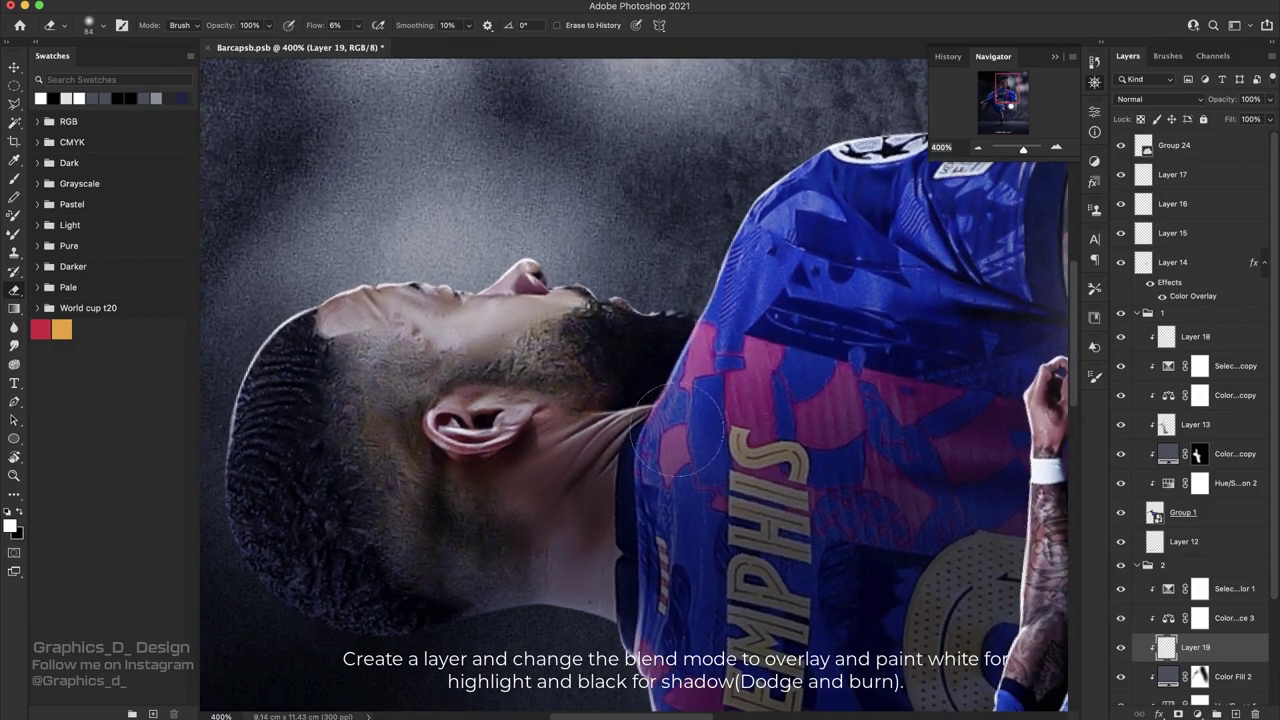
key(r)
drag(632, 430, 788, 410)
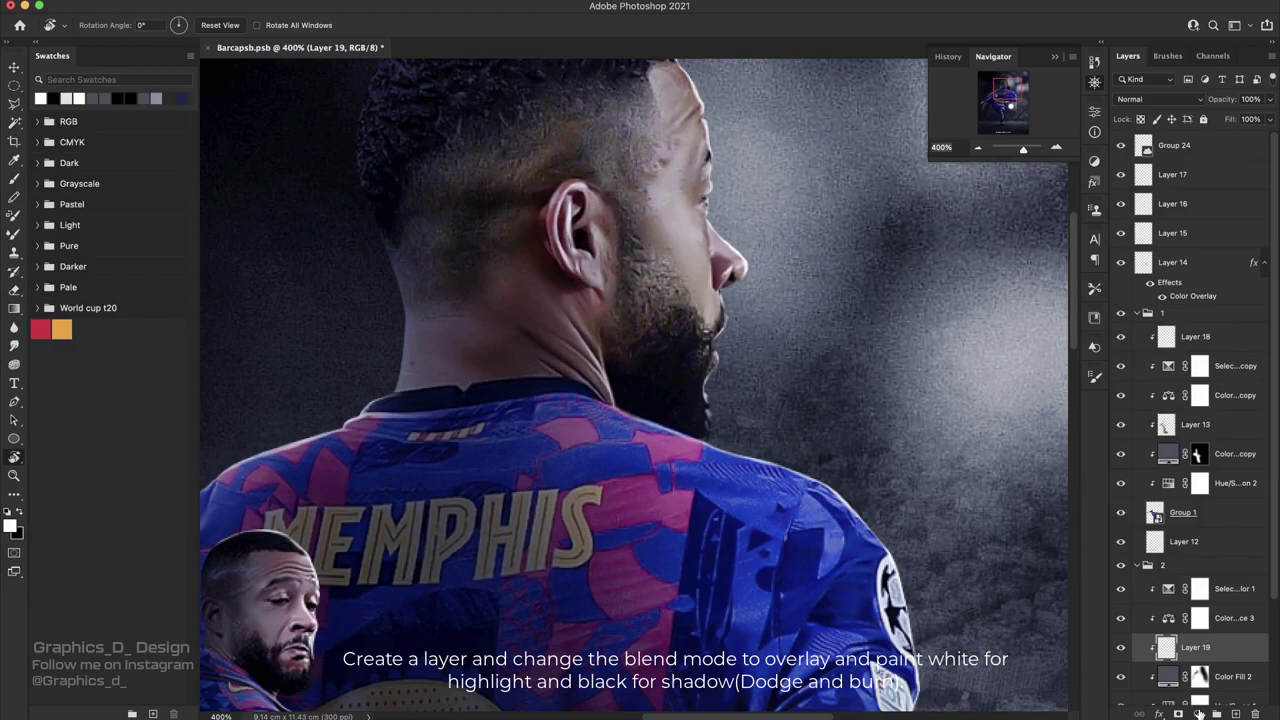
- Create Layer 20 at the top of group 2 in Overlay mode with a soft round brush
click(1236, 714)
key(b)
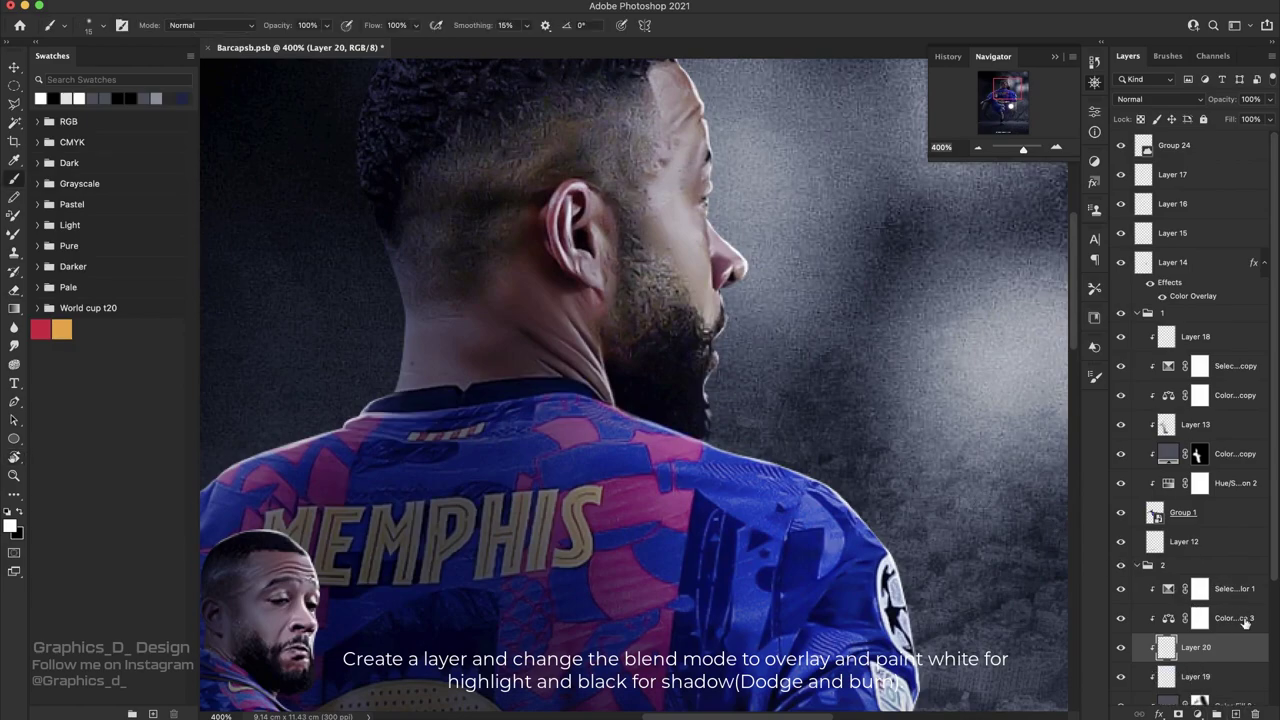
drag(1238, 650, 1200, 578)
right_click(795, 425)
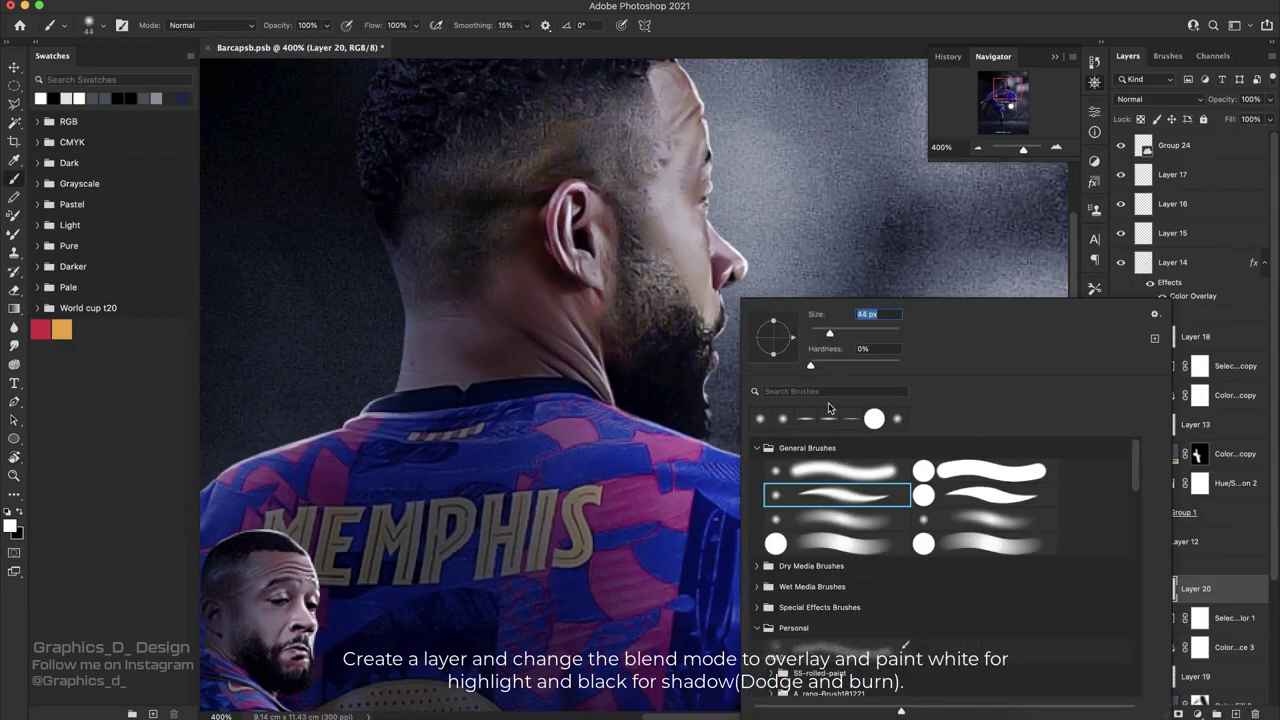
click(830, 472)
click(1143, 100)
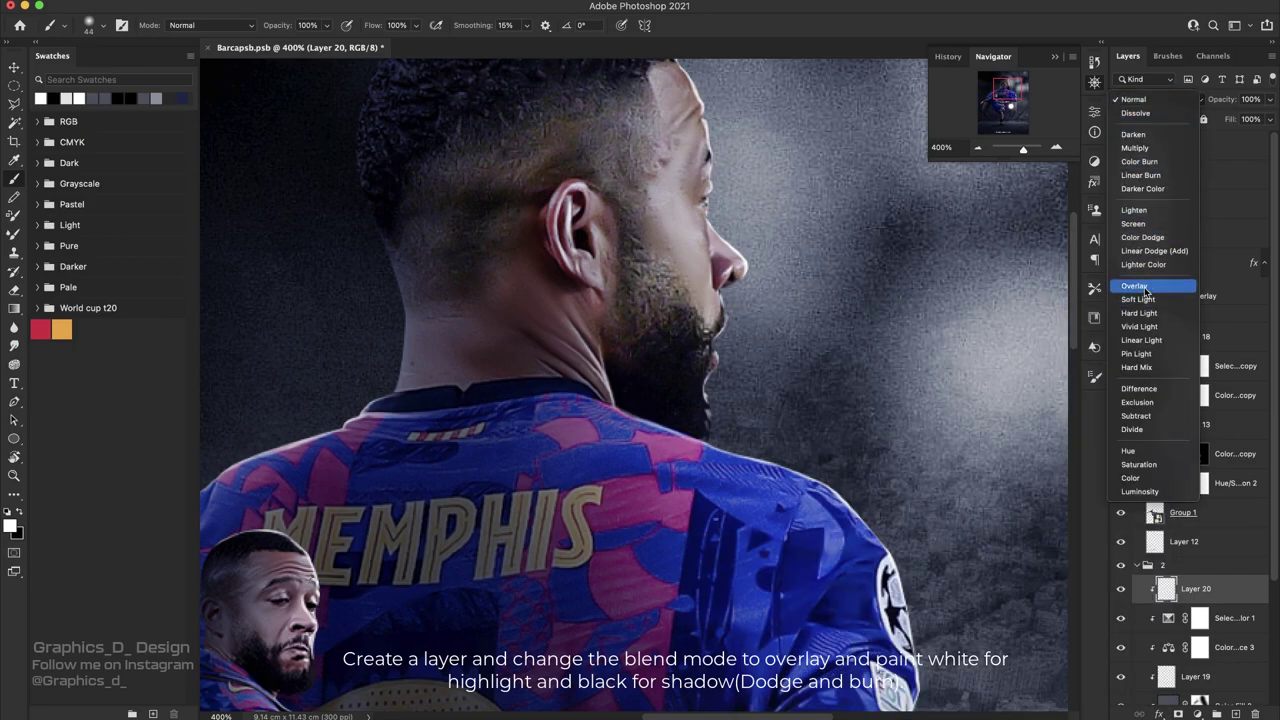
click(1140, 290)
- Undo a test white stroke and switch to a 19 px soft round brush
drag(675, 245, 688, 262)
key(ctrl+z)
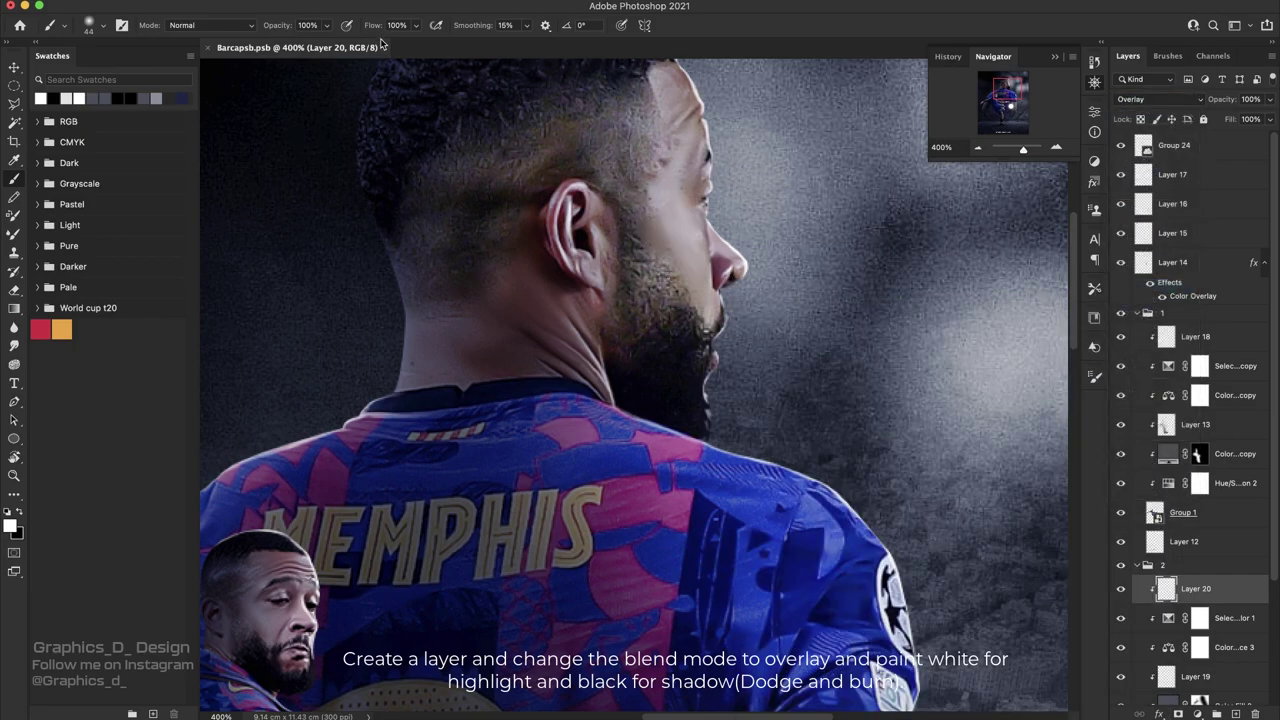
scroll(643, 243, up, 3)
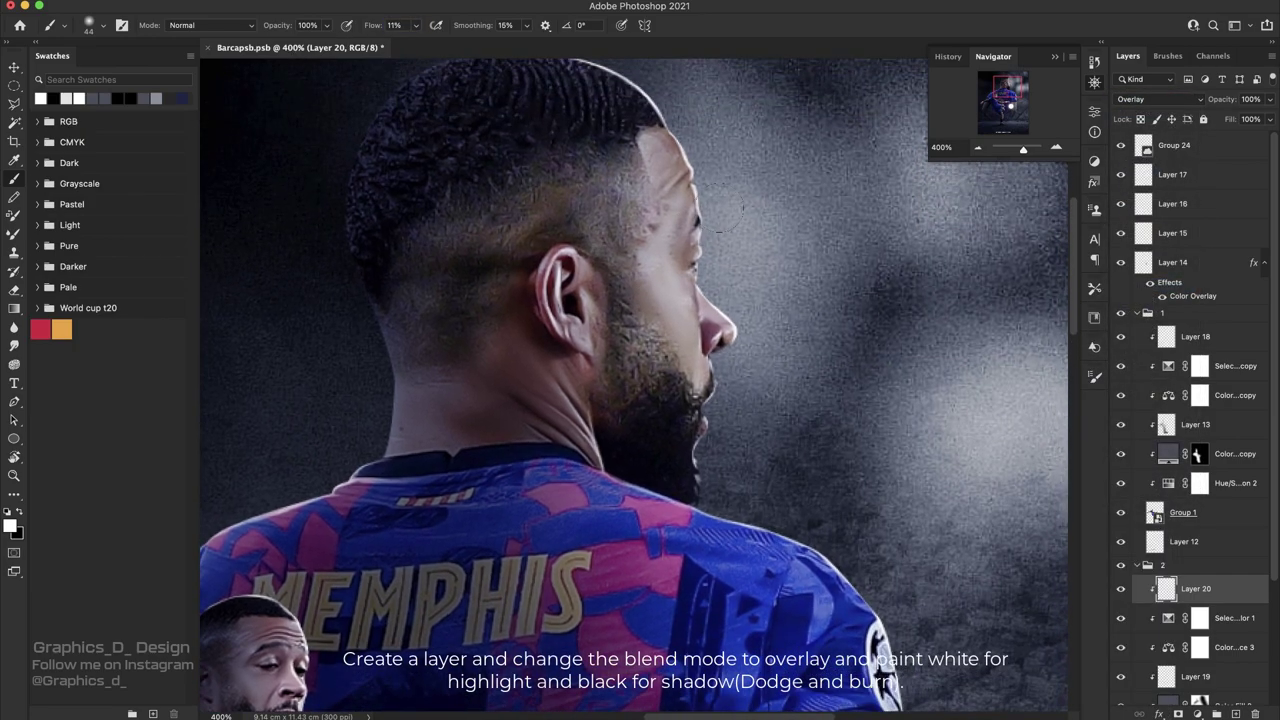
right_click(735, 215)
drag(818, 244, 804, 247)
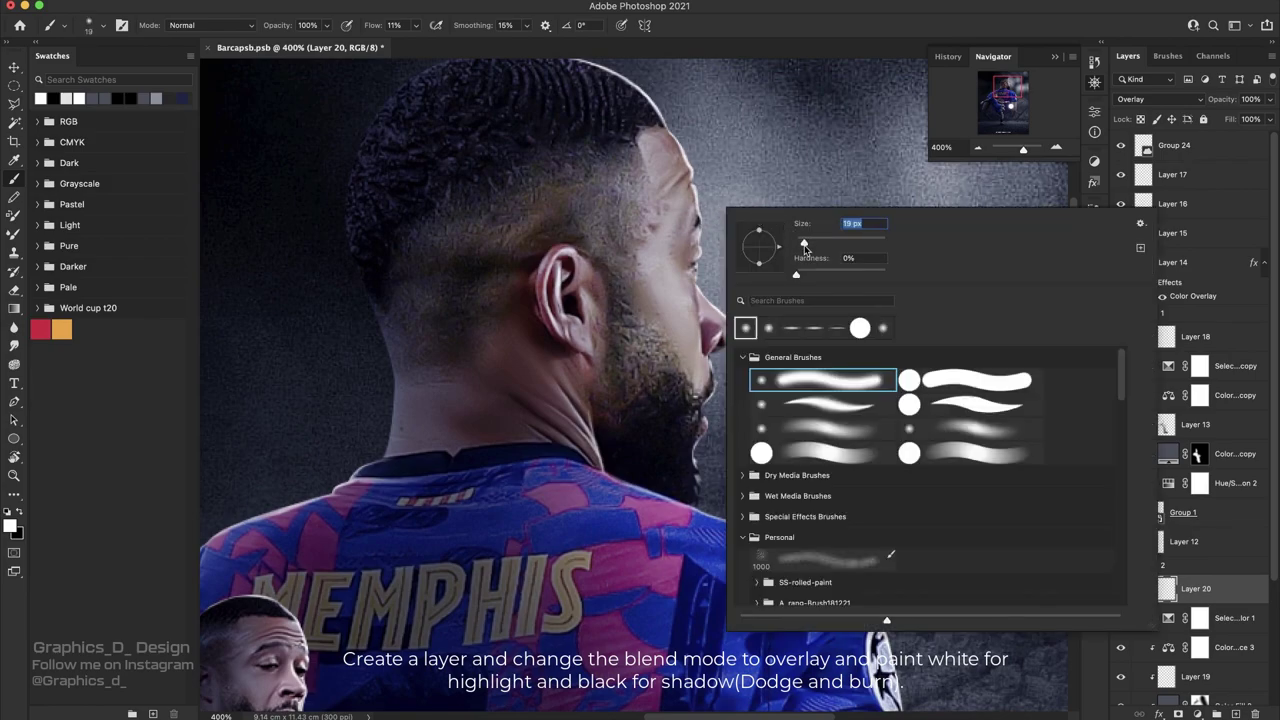
click(801, 451)
click(663, 212)
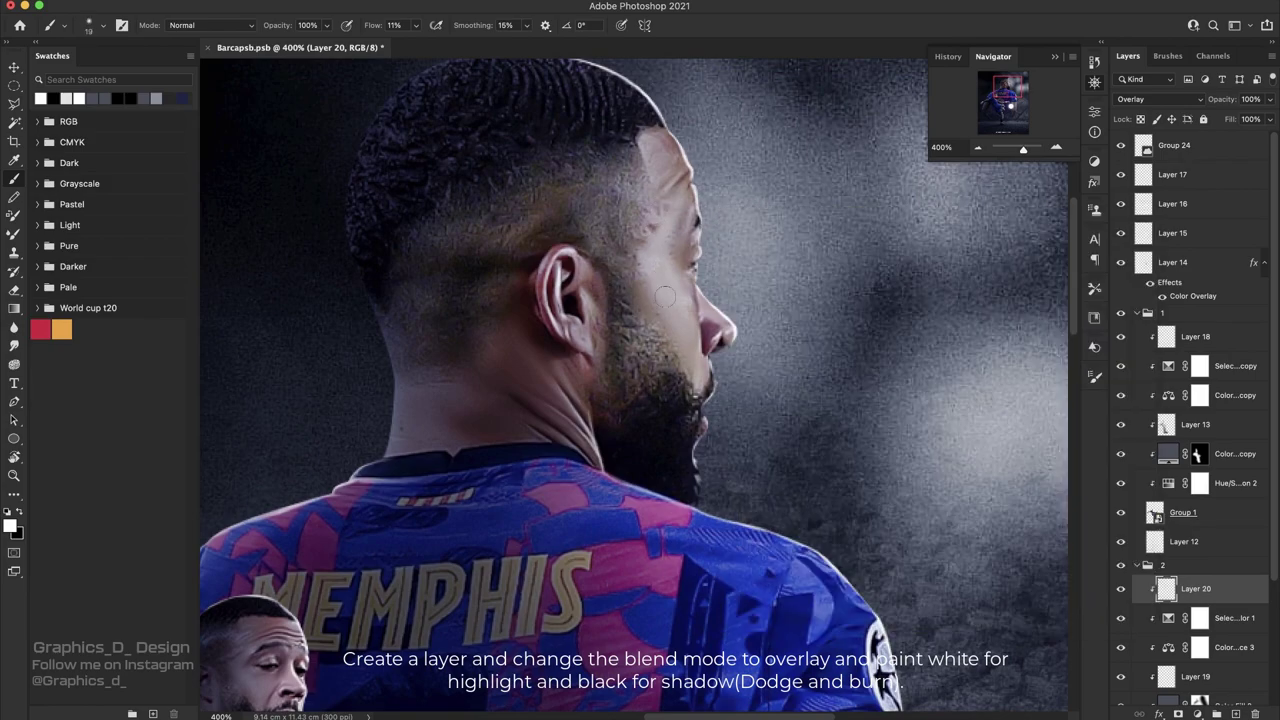
- Resize the soft round brush to 23 px
right_click(705, 145)
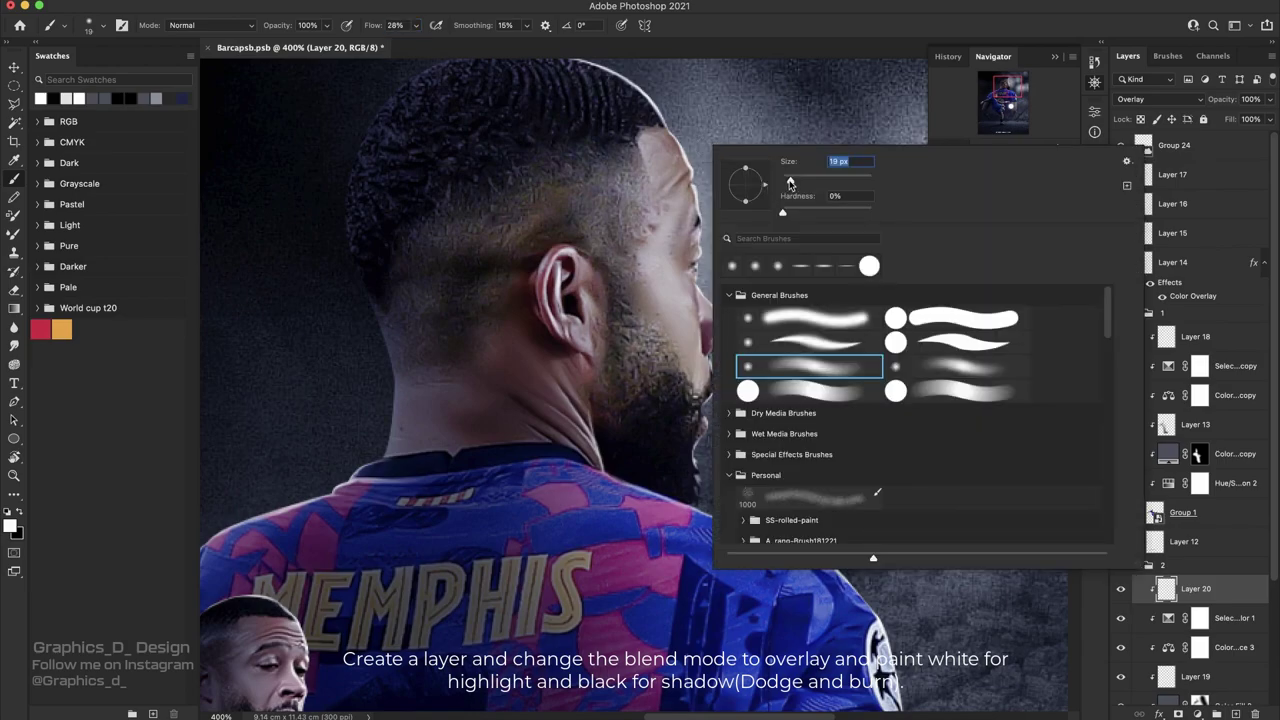
click(671, 314)
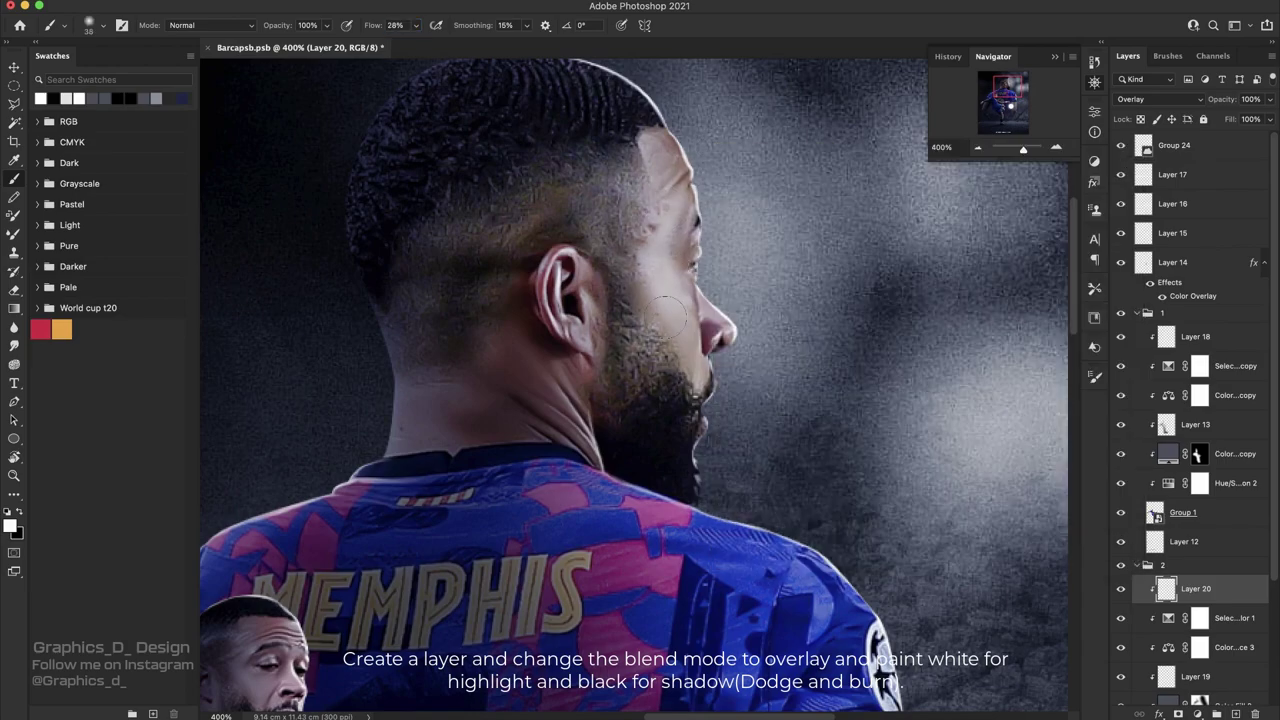
right_click(756, 230)
drag(837, 262, 833, 262)
key(Return)
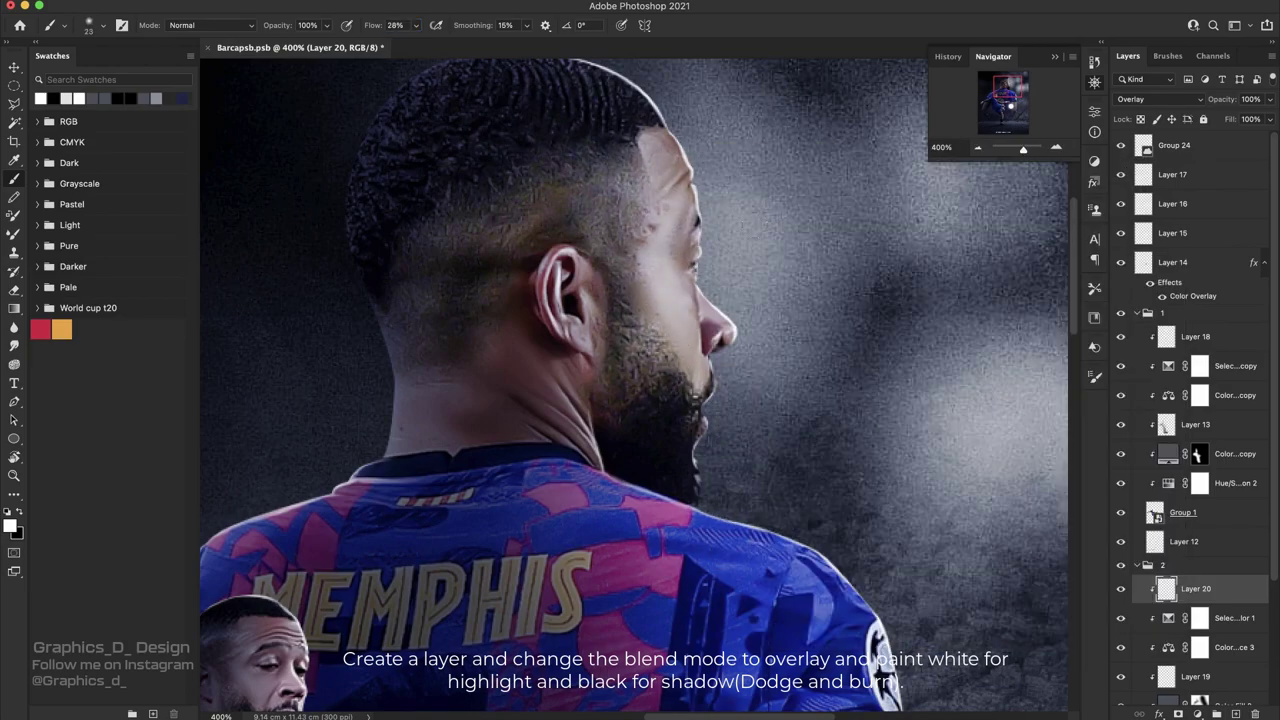
- Burn the jaw, beard and nose edge in black and brighten the skin under the ear in white
key(x)
mouse_move(632, 270)
mouse_down()
mouse_move(640, 380)
mouse_move(660, 290)
mouse_up()
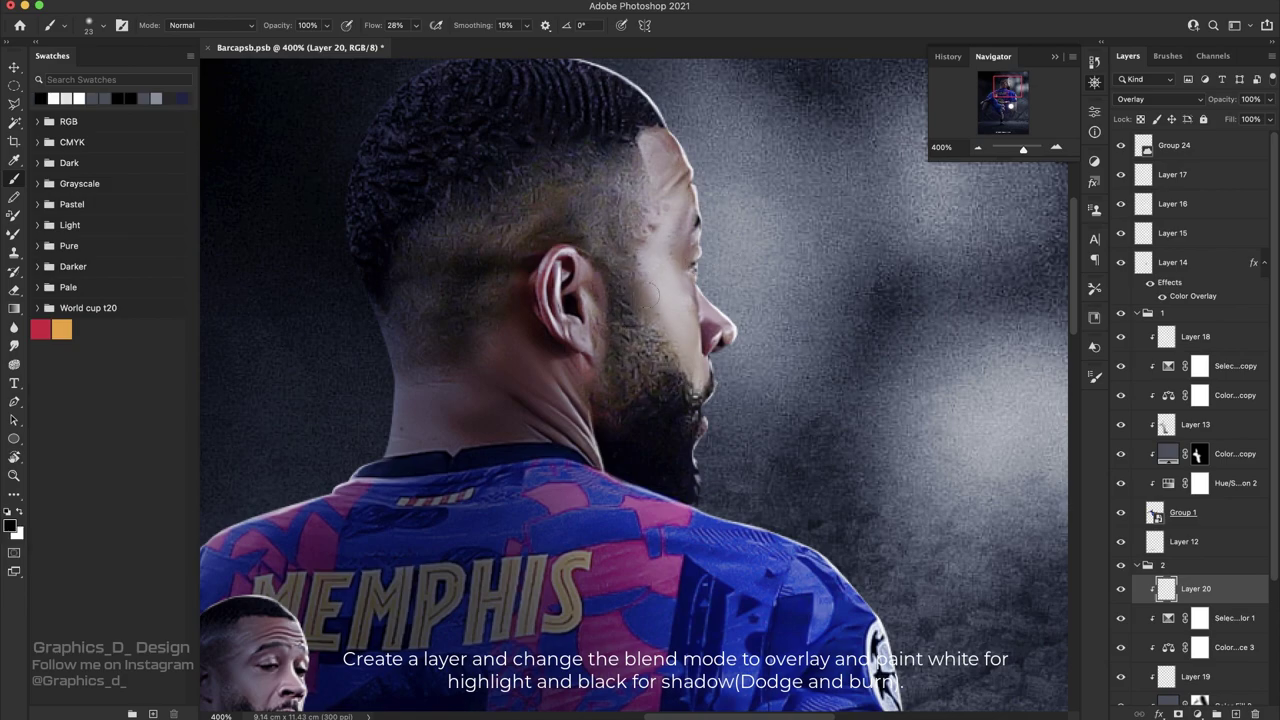
mouse_move(648, 240)
mouse_down()
mouse_move(661, 366)
mouse_move(620, 290)
mouse_move(608, 413)
mouse_up()
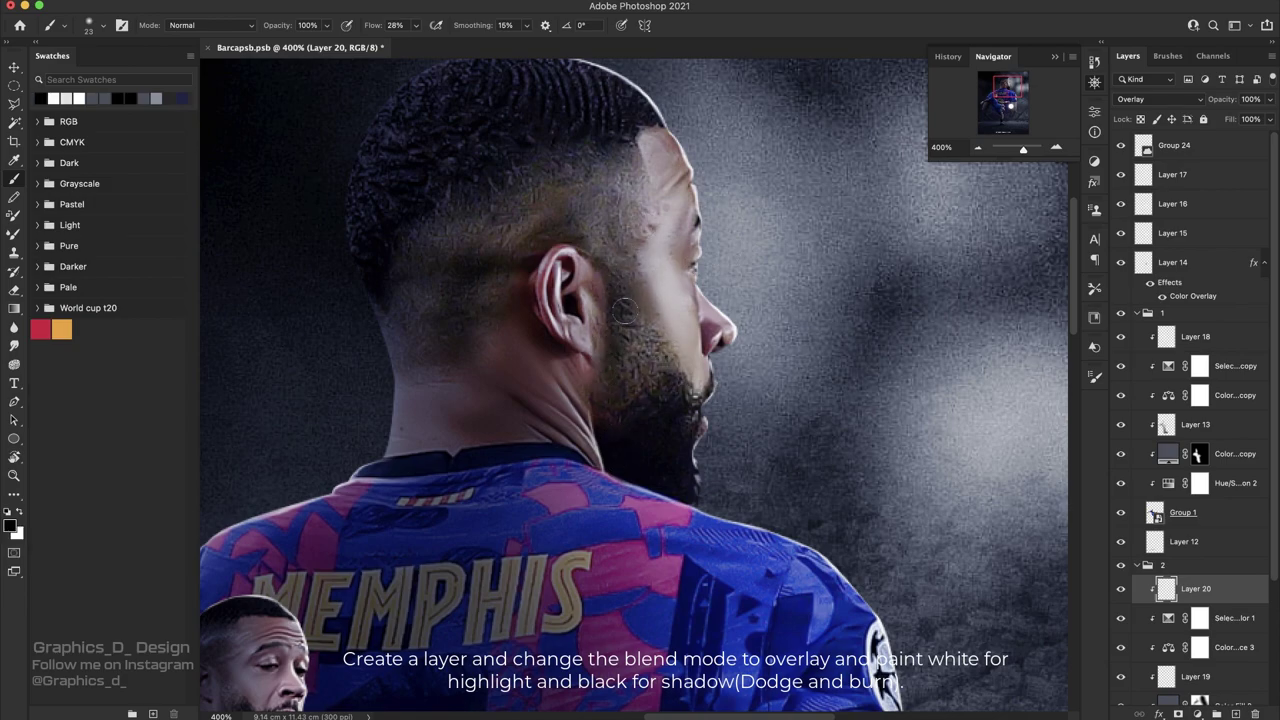
drag(700, 318, 716, 312)
key(x)
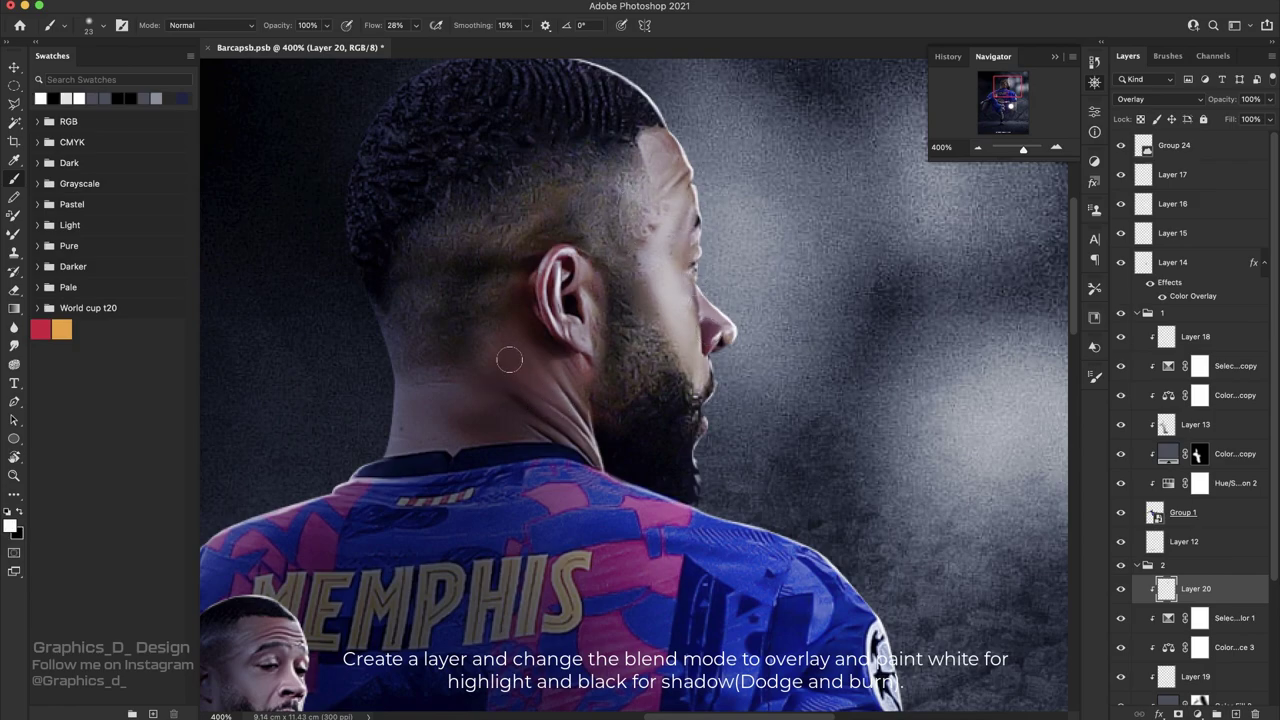
drag(570, 385, 534, 329)
key(x)
key(x)
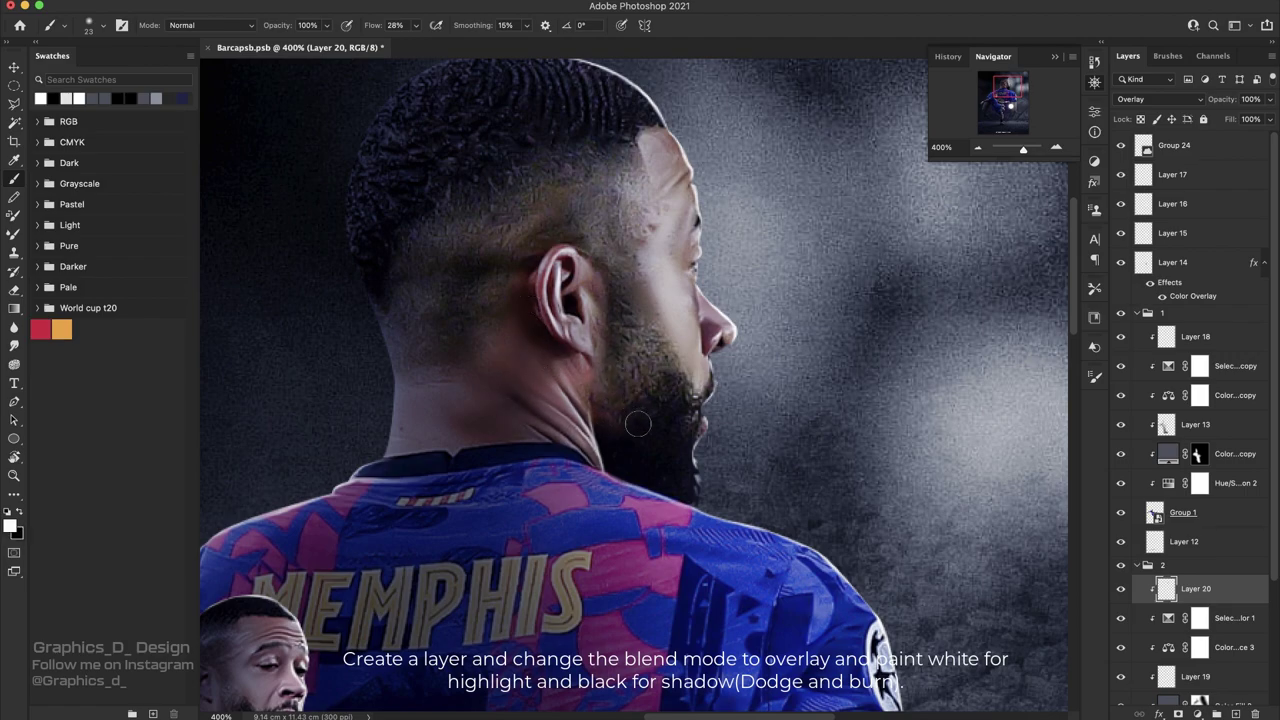
key(x)
mouse_move(637, 397)
mouse_down()
mouse_move(627, 307)
mouse_move(720, 308)
mouse_up()
- Enlarge the brush and paint a white highlight along the arm beside the glowing ball
scroll(582, 241, left, 3)
right_click(694, 254)
key(Return)
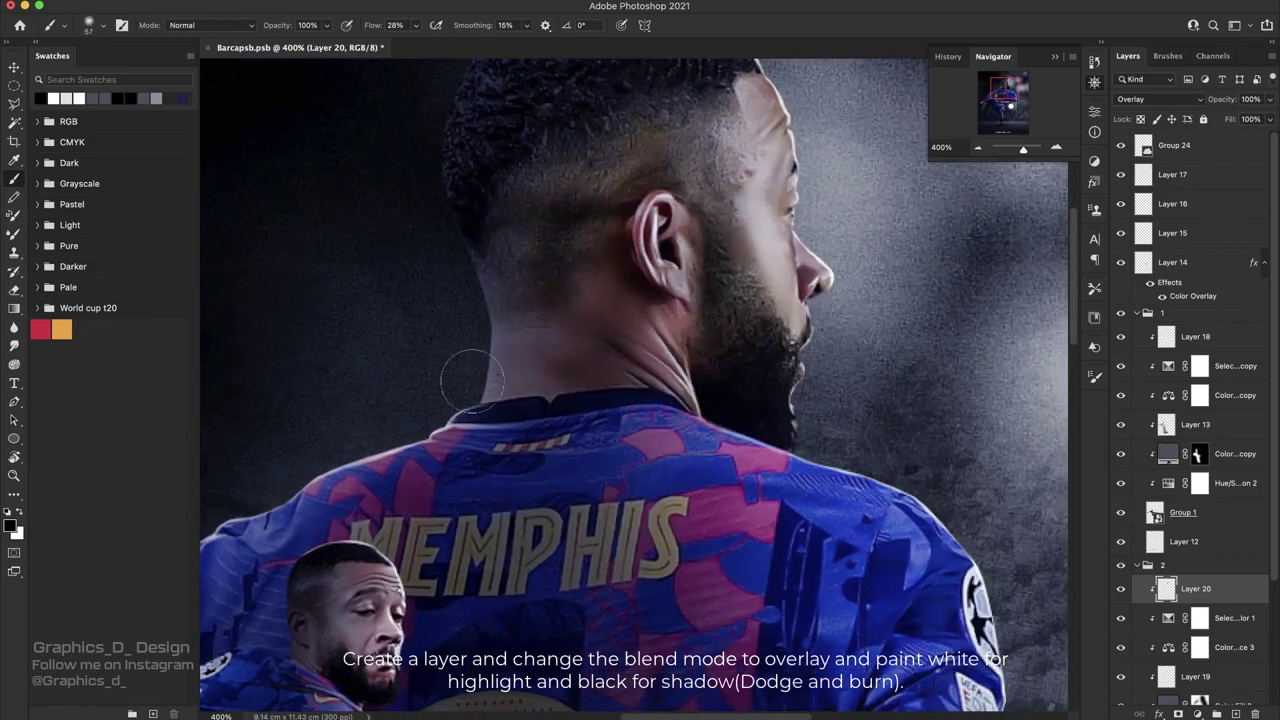
scroll(494, 214, up, 5)
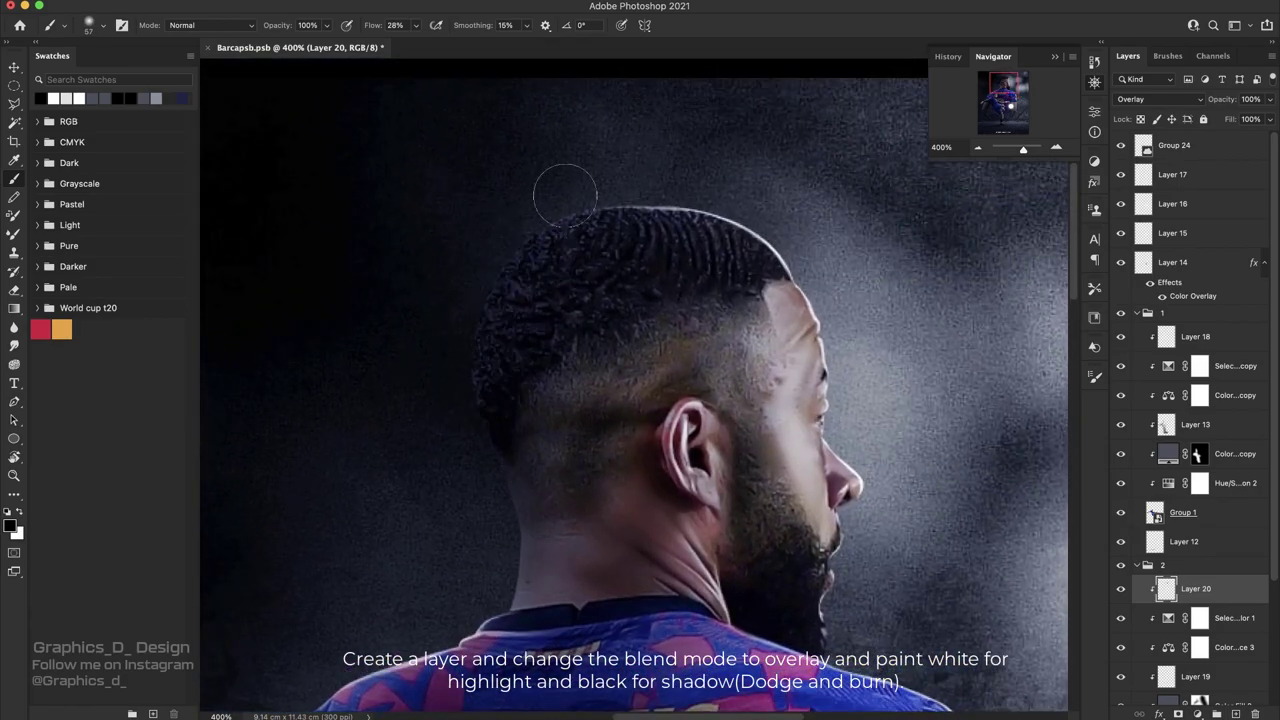
mouse_move(518, 575)
mouse_down()
mouse_move(587, 331)
mouse_move(807, 171)
mouse_up()
mouse_move(721, 361)
mouse_down()
mouse_move(521, 361)
mouse_move(141, 294)
mouse_up()
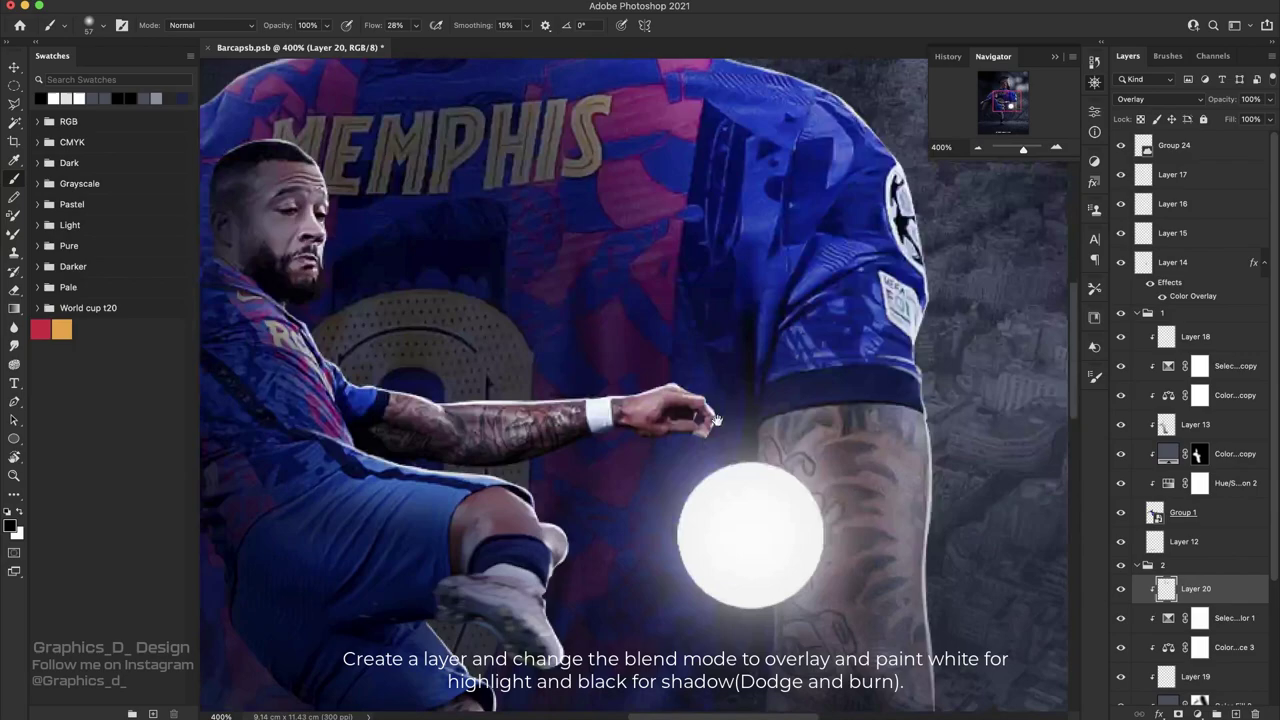
drag(881, 521, 809, 350)
key(x)
right_click(823, 300)
key(Return)
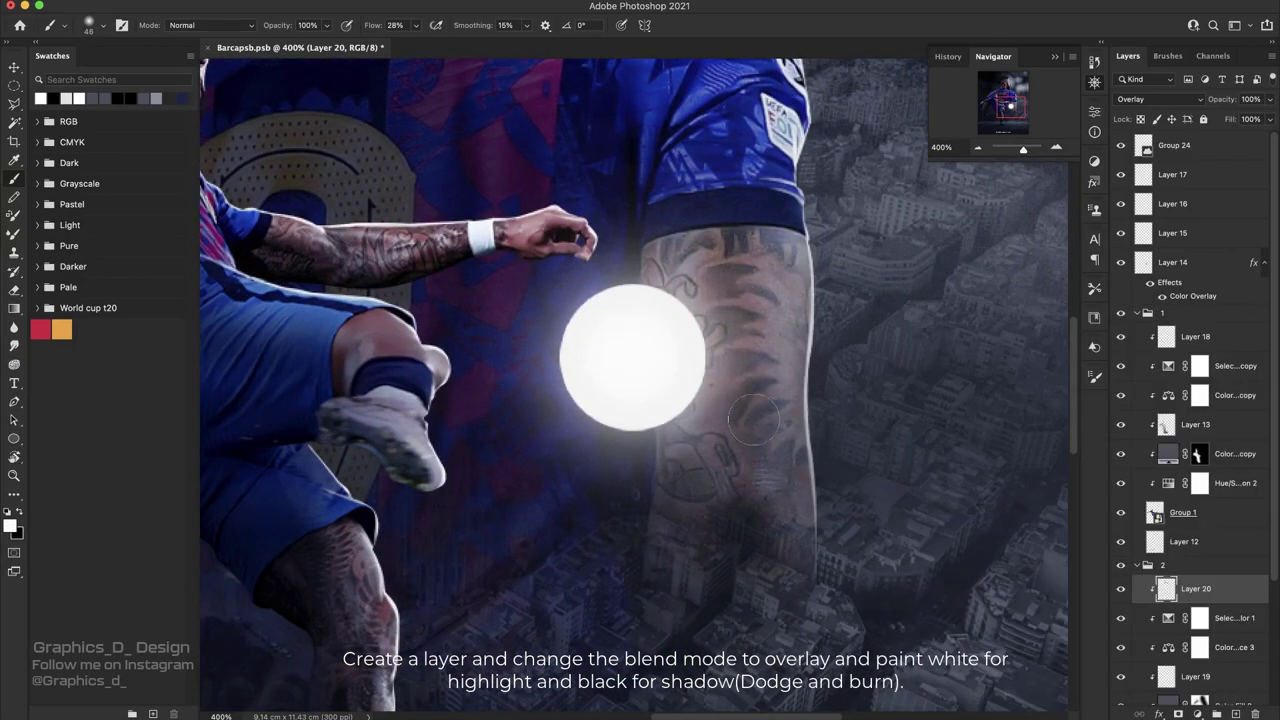
mouse_move(759, 240)
mouse_down()
mouse_move(812, 410)
mouse_move(850, 447)
mouse_move(777, 380)
mouse_move(745, 300)
mouse_move(759, 340)
mouse_up()
- Pan over the jersey toggling paint colours, then zoom out and rotate the whole poster
scroll(800, 450, up, 5)
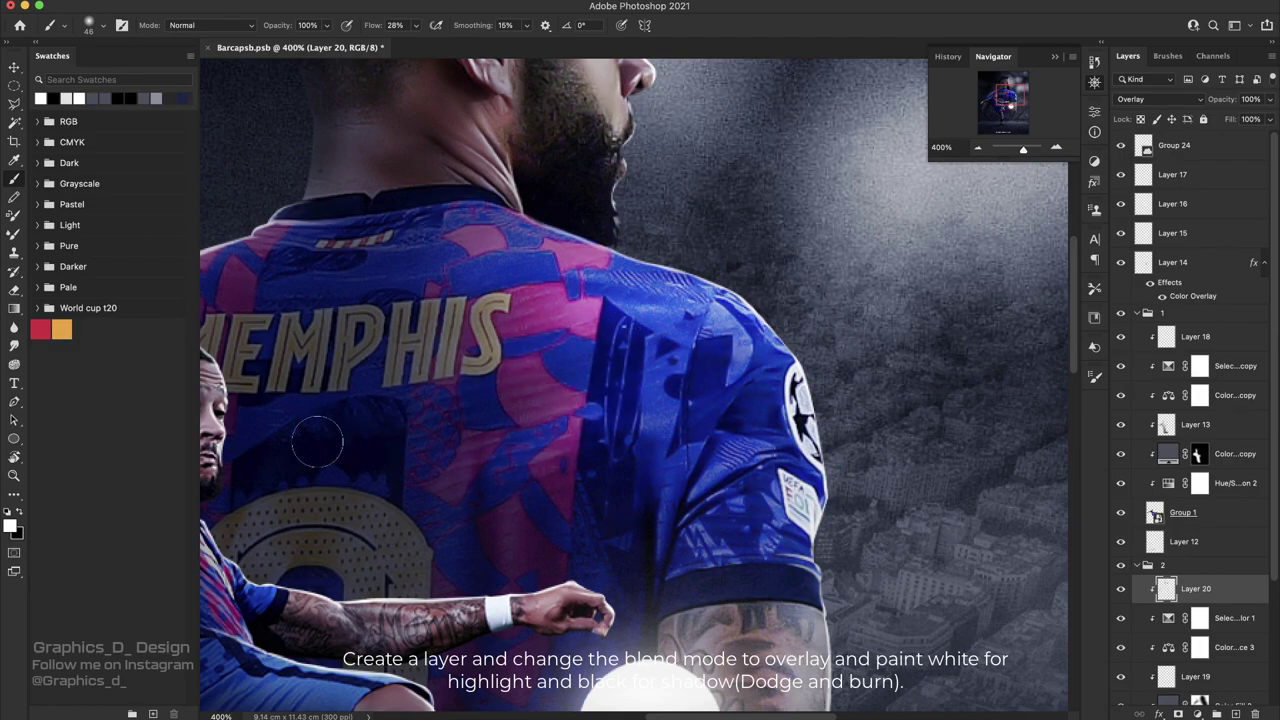
key(x)
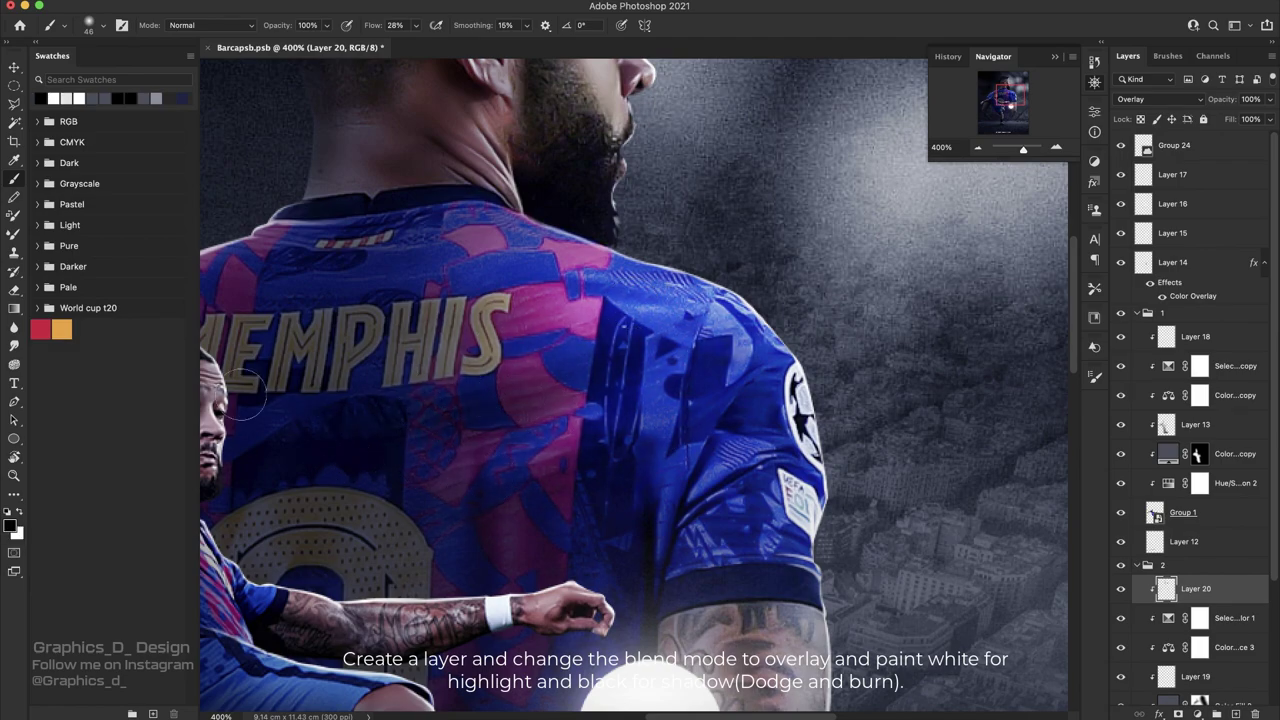
key(x)
drag(360, 328, 595, 308)
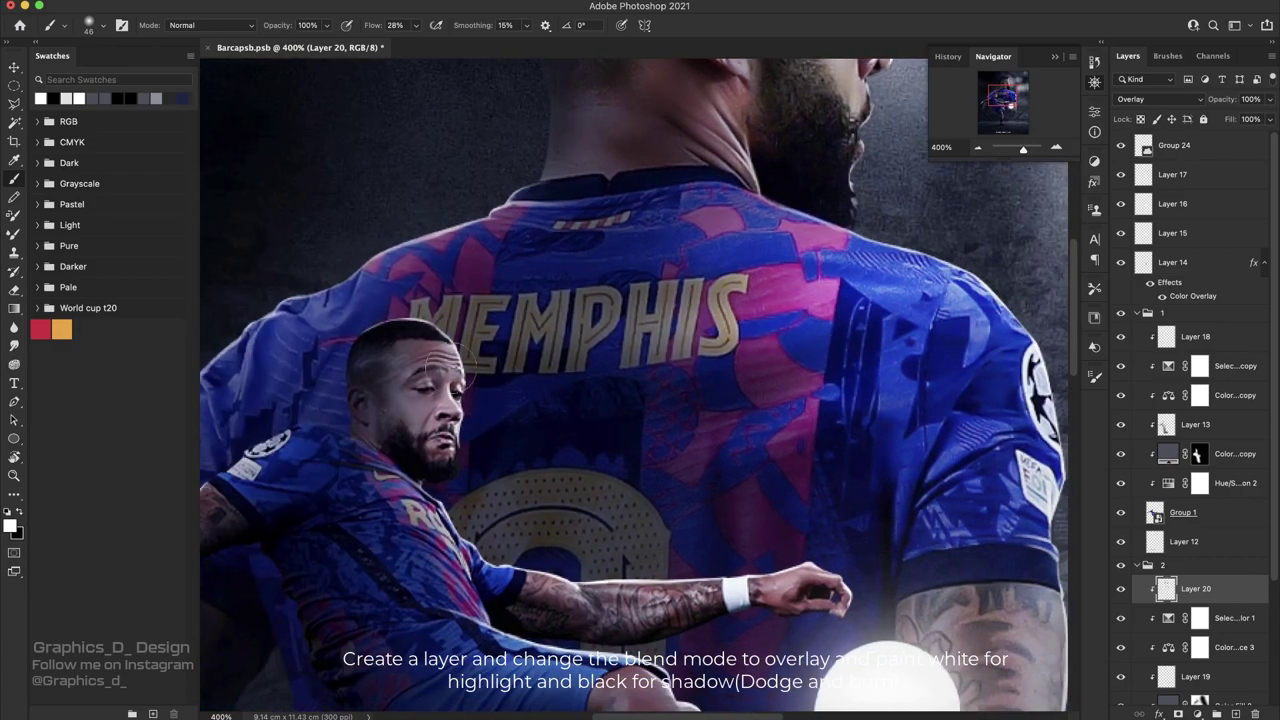
key(x)
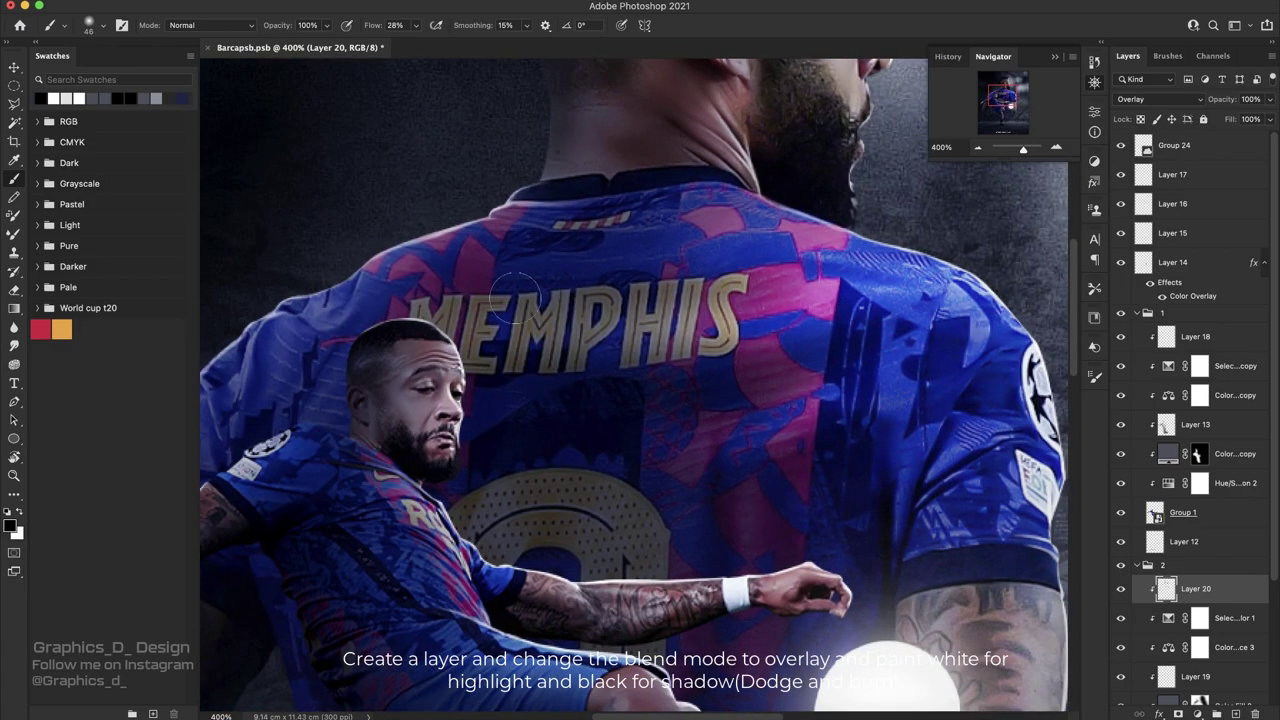
key(x)
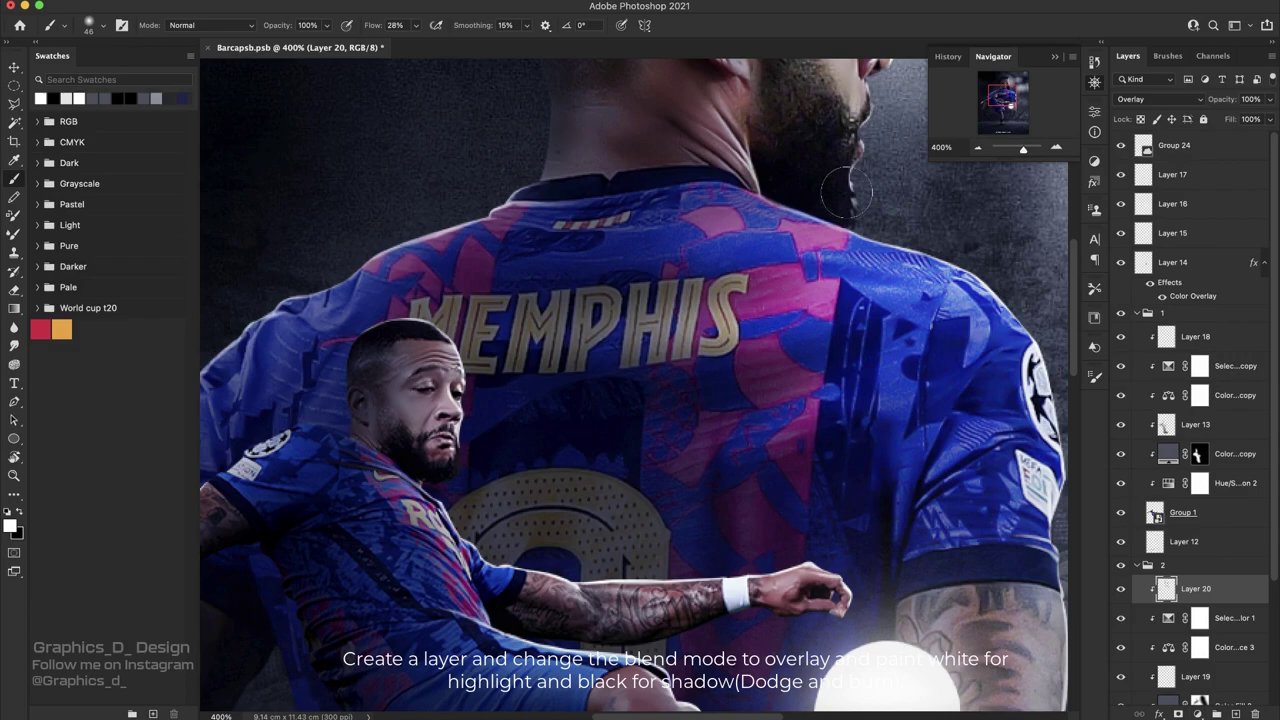
click(977, 148)
click(977, 148)
click(977, 148)
key(r)
mouse_move(538, 449)
mouse_down()
mouse_move(722, 460)
mouse_move(750, 385)
mouse_up()
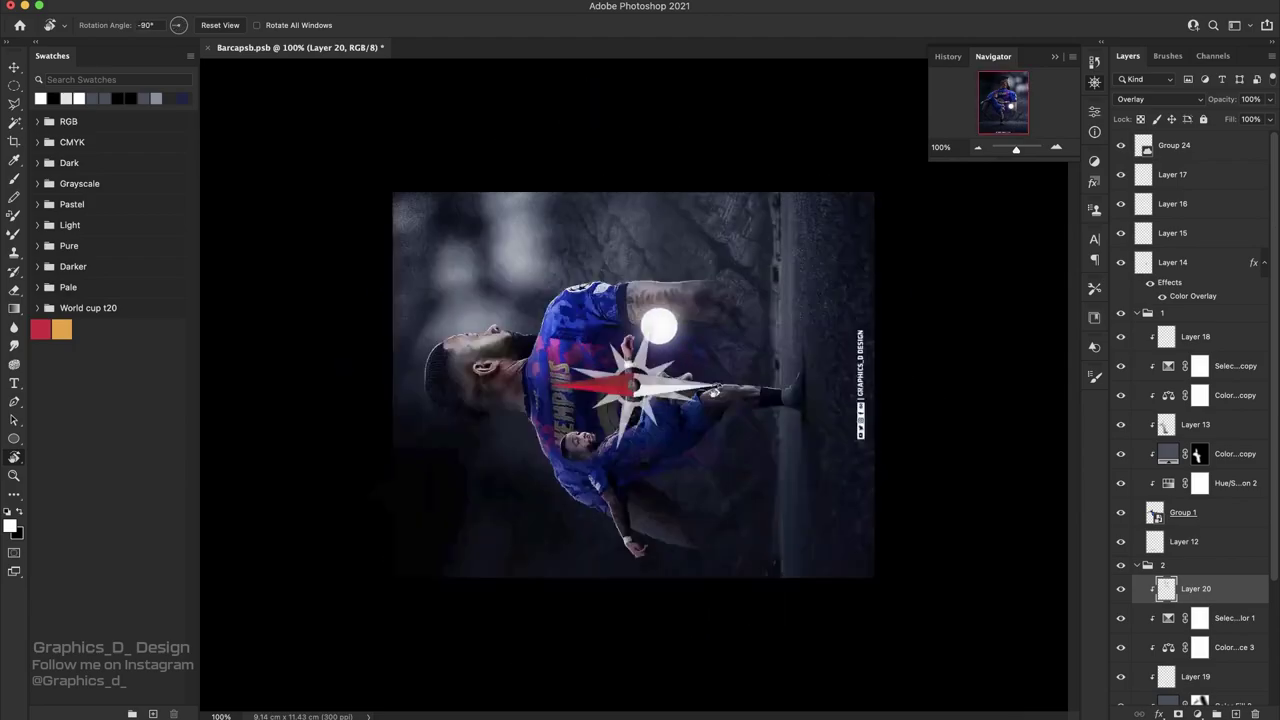
drag(750, 385, 960, 238)
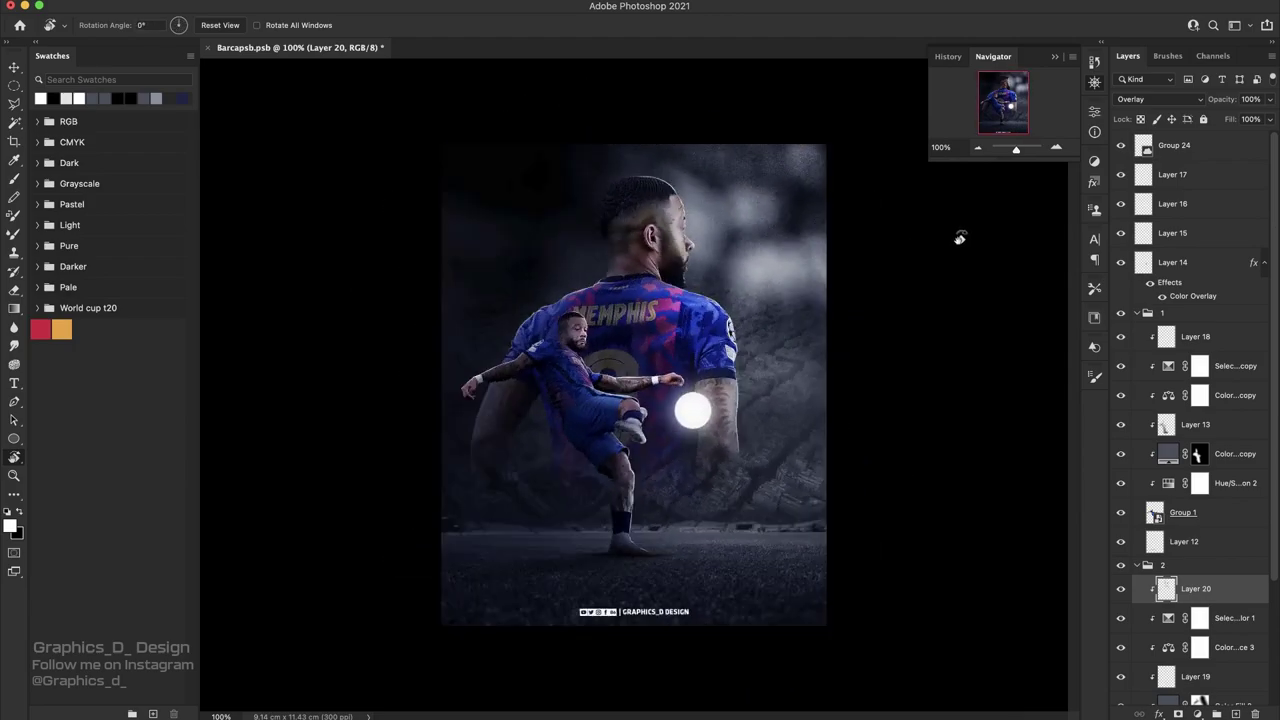
click(1055, 148)
key(e)
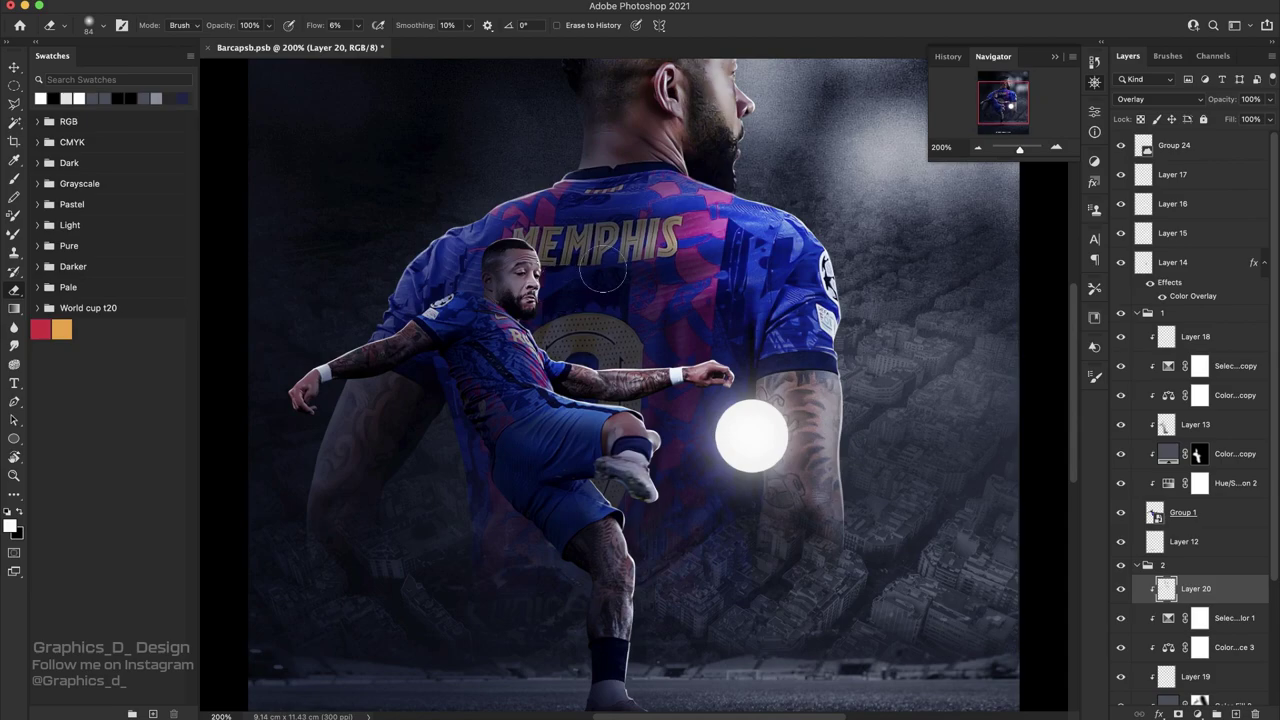
scroll(603, 269, up, 5)
click(980, 148)
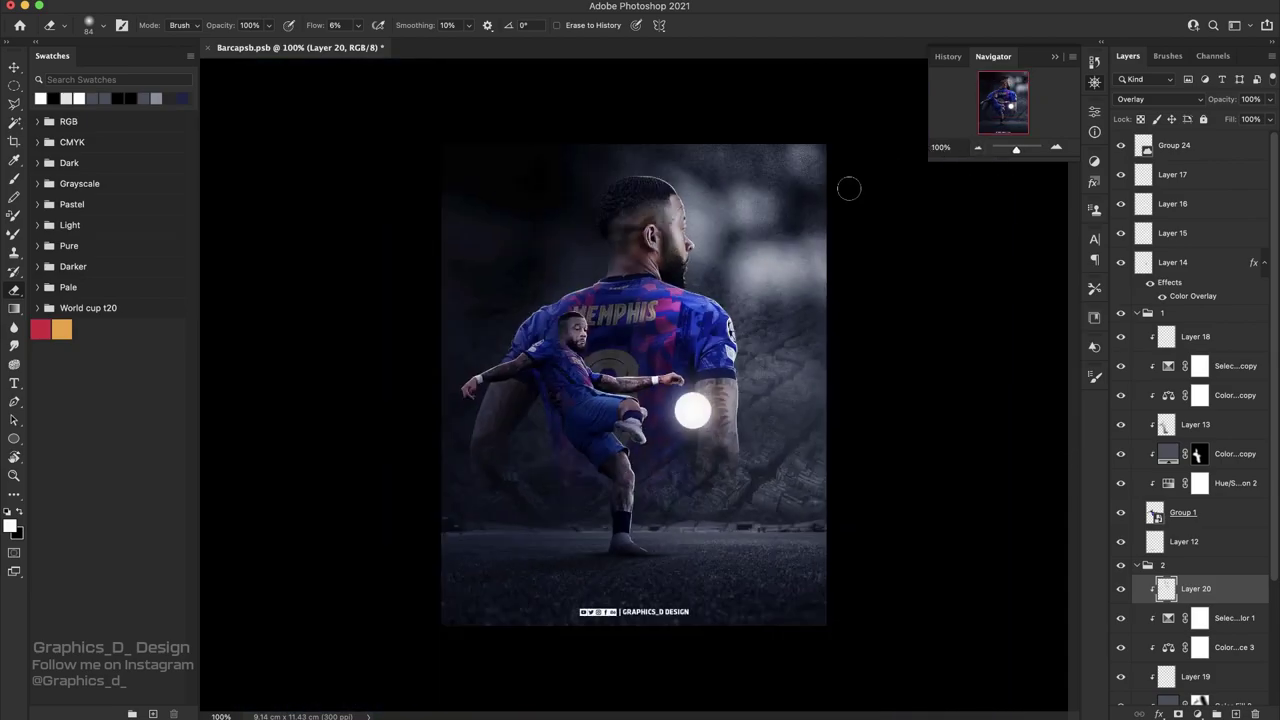
key(r)
drag(848, 189, 752, 330)
key(Escape)
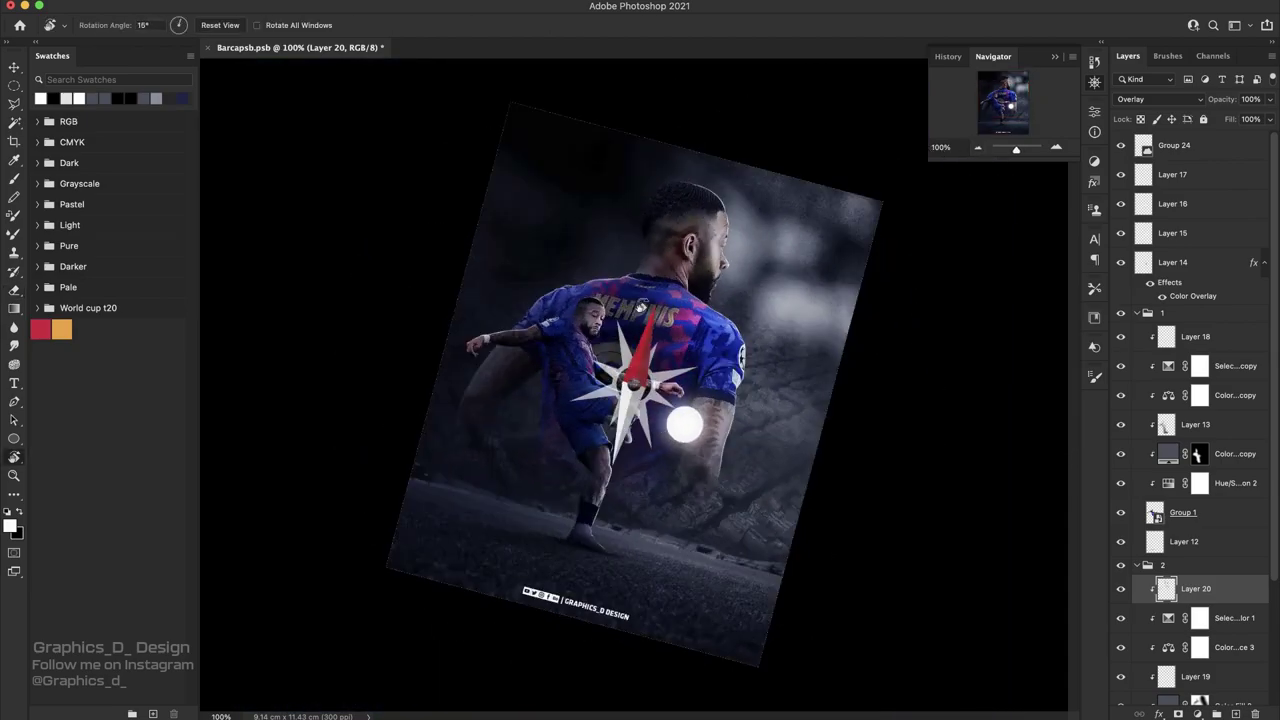
click(1055, 148)
click(1055, 148)
click(1055, 148)
drag(820, 330, 900, 300)
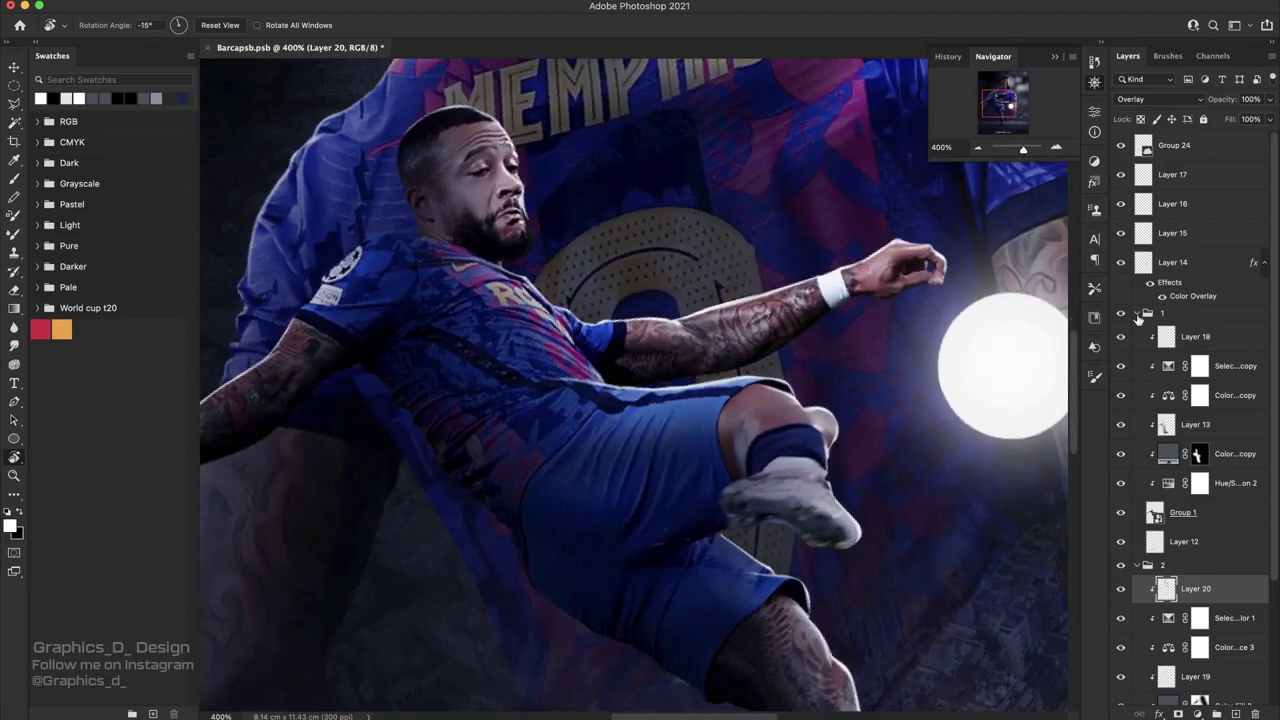
- Add a new Overlay-mode Layer 21 above the selective colour copy in group 1
click(1148, 313)
click(1180, 313)
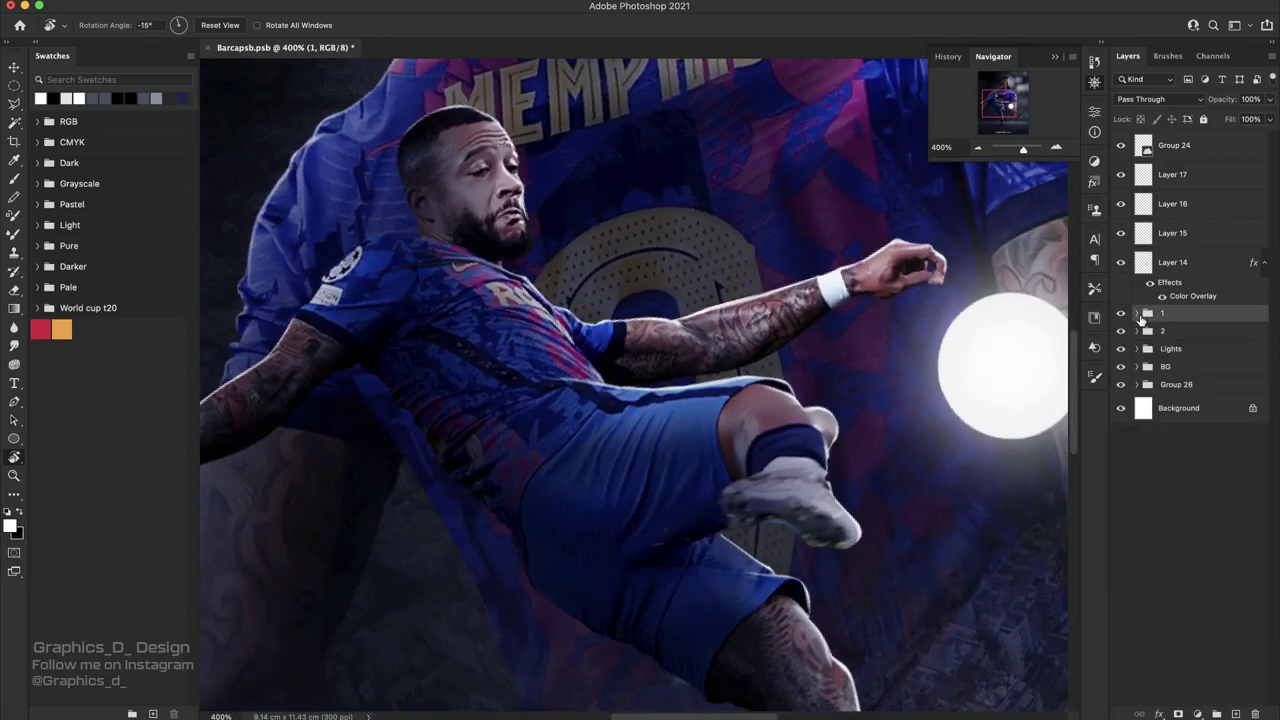
click(1140, 314)
click(1199, 366)
click(1222, 714)
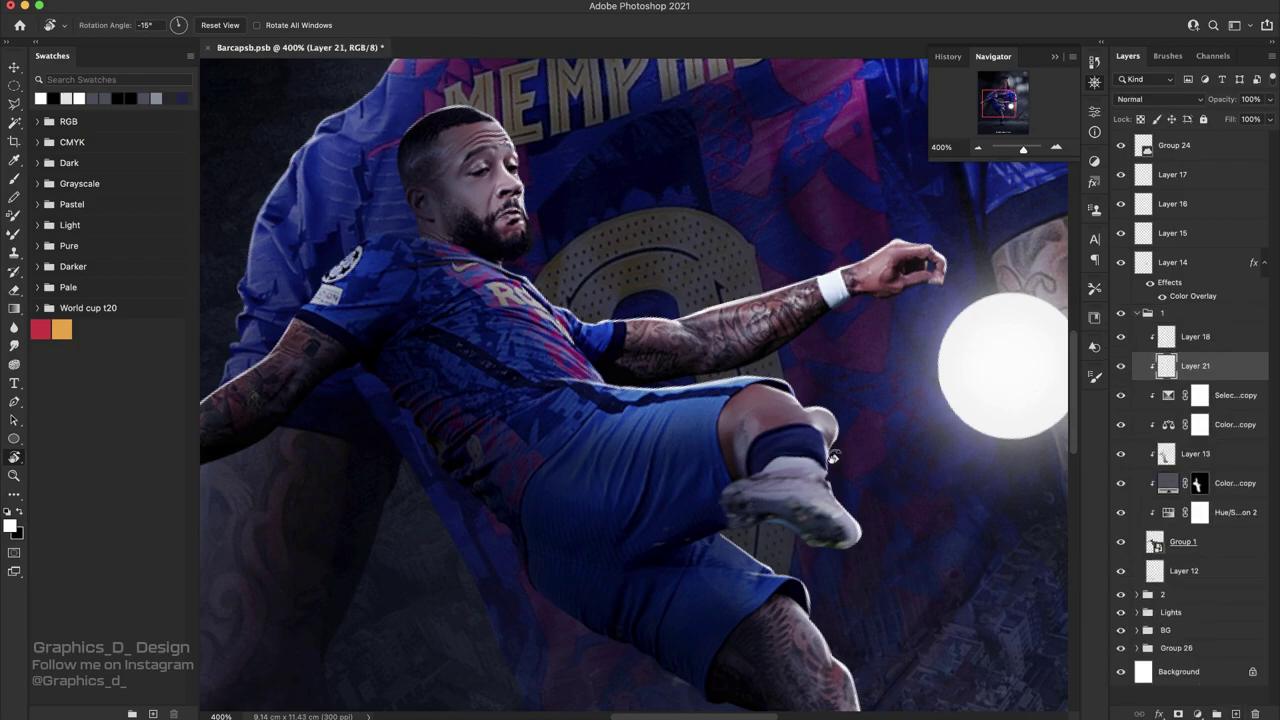
drag(830, 330, 766, 214)
key(b)
click(1158, 99)
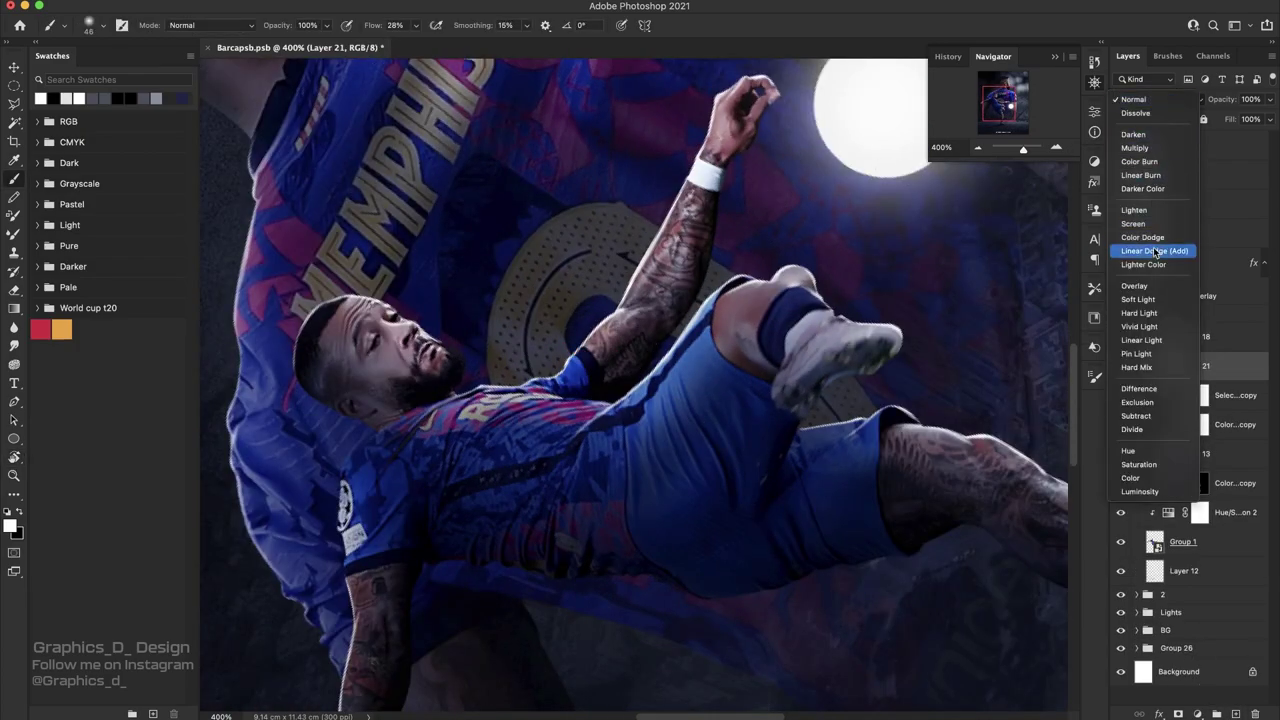
click(1150, 292)
- Paint white rim light on the cheek, chest, shoulder and forearm with a 22 px brush
drag(423, 326, 385, 345)
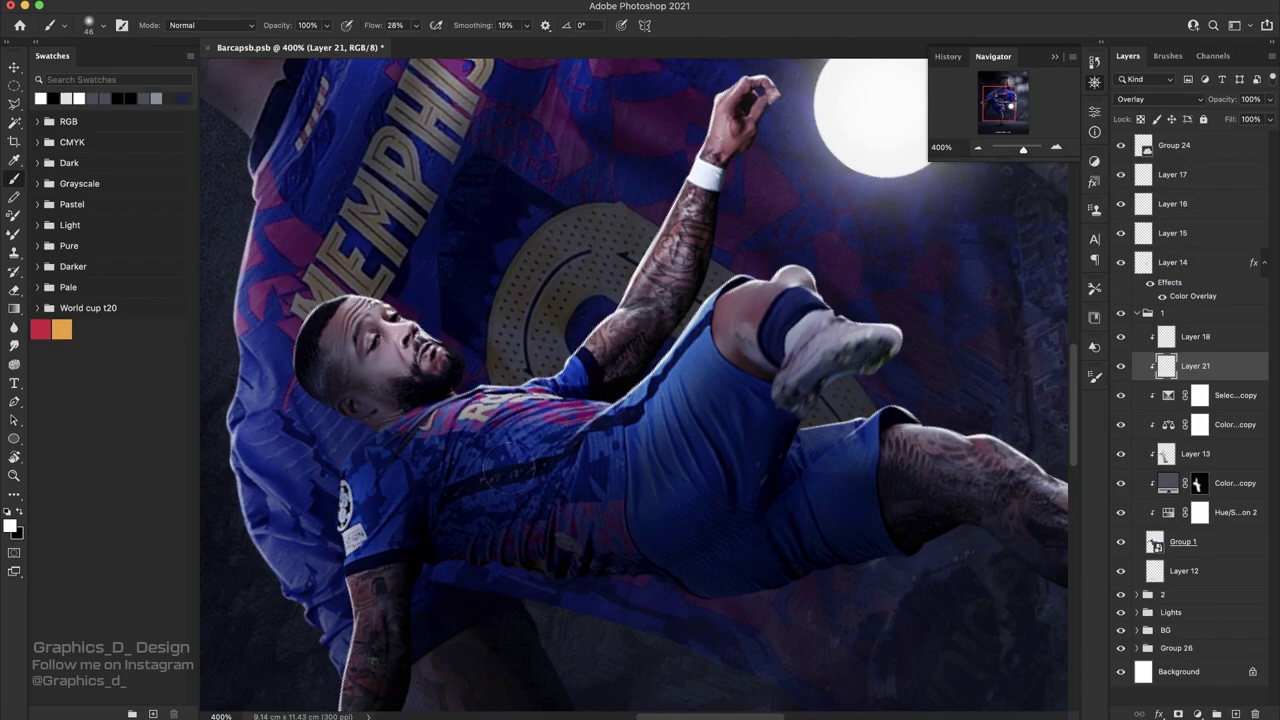
right_click(595, 322)
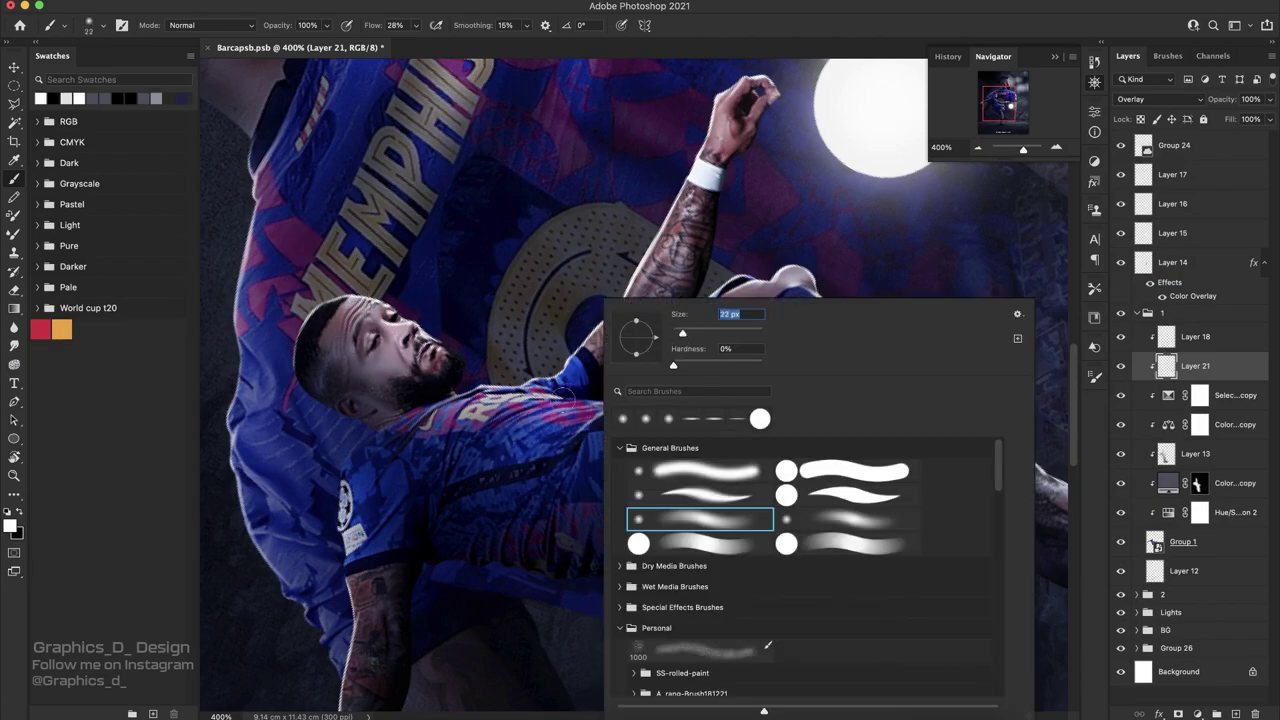
key(Return)
drag(668, 377, 633, 423)
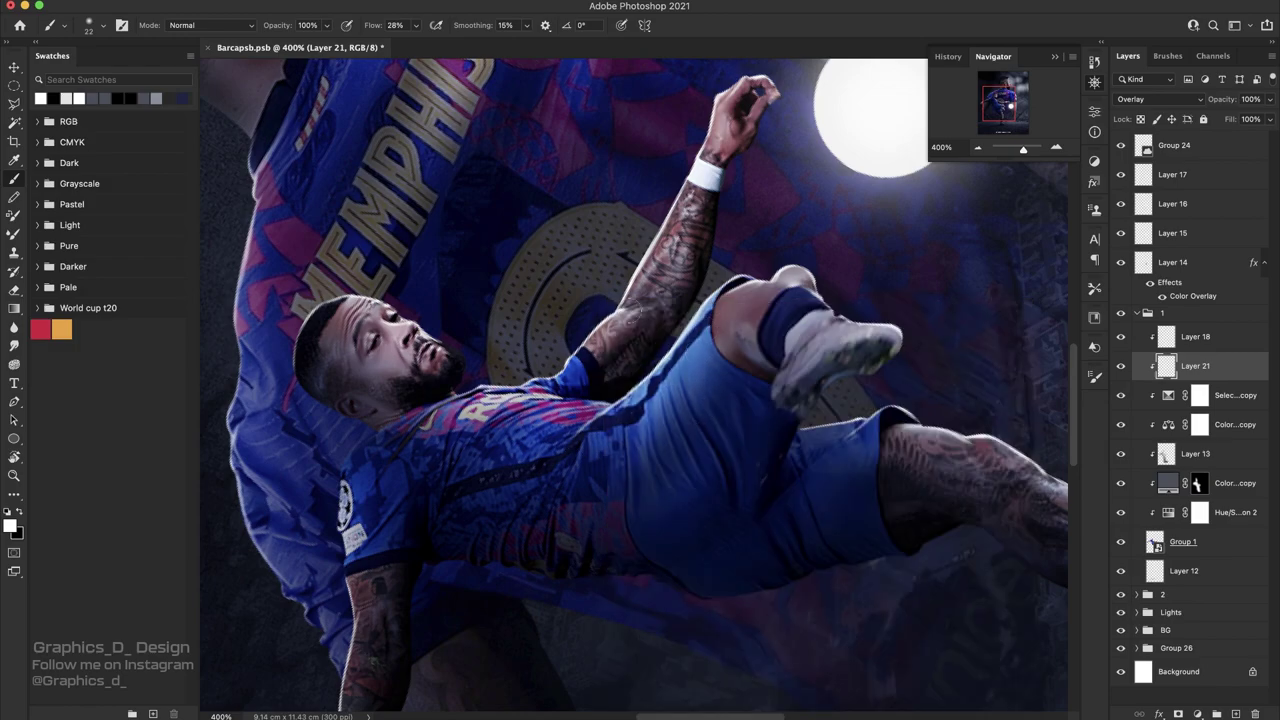
drag(670, 228, 665, 288)
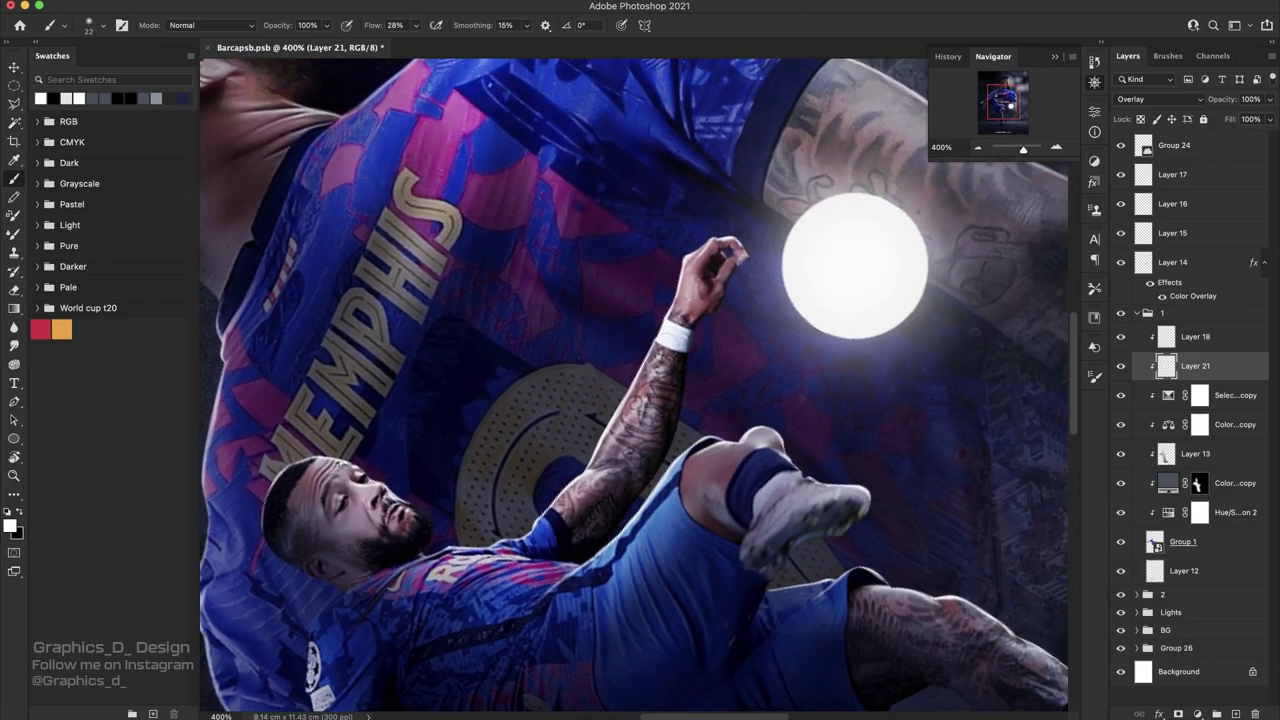
scroll(557, 407, down, 5)
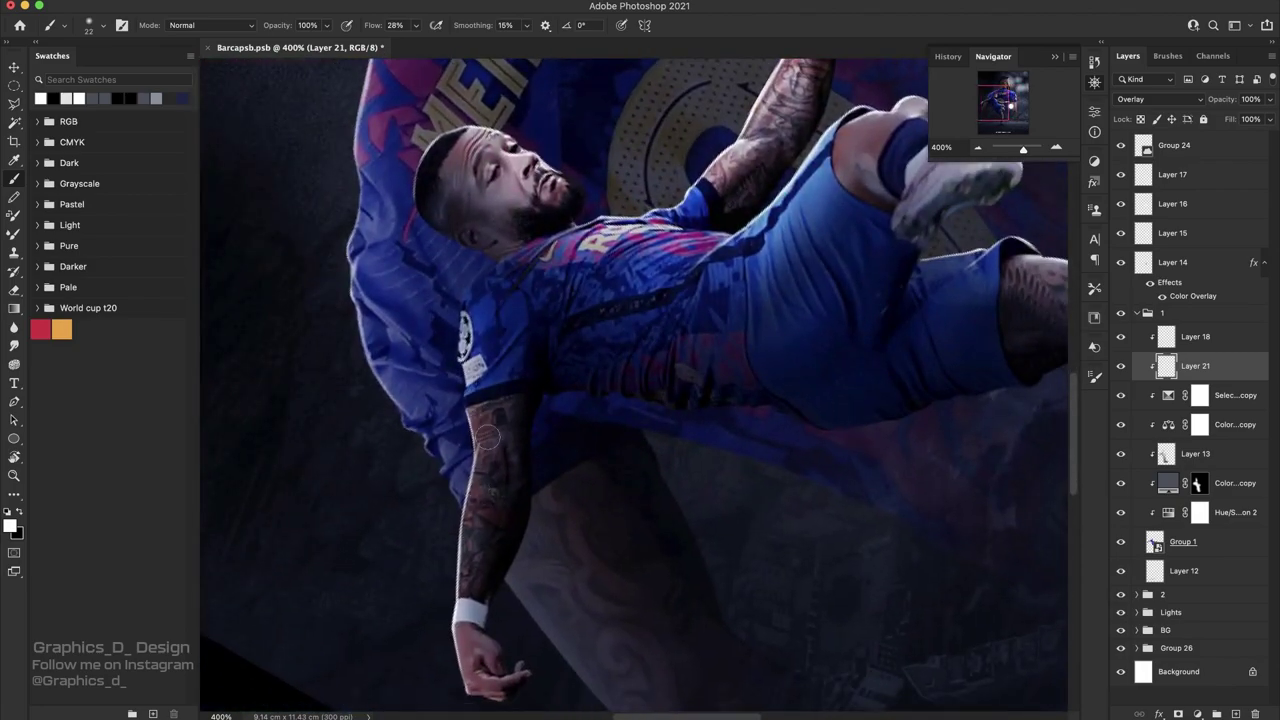
drag(487, 437, 492, 283)
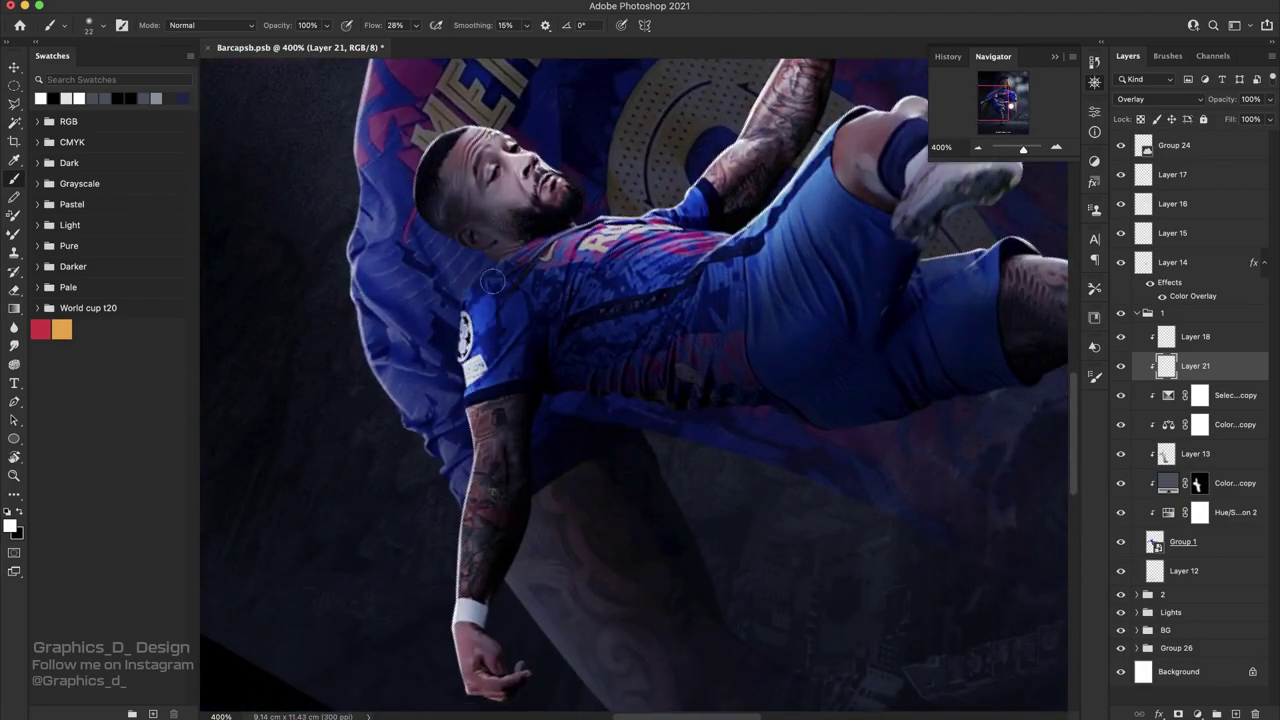
drag(633, 284, 668, 325)
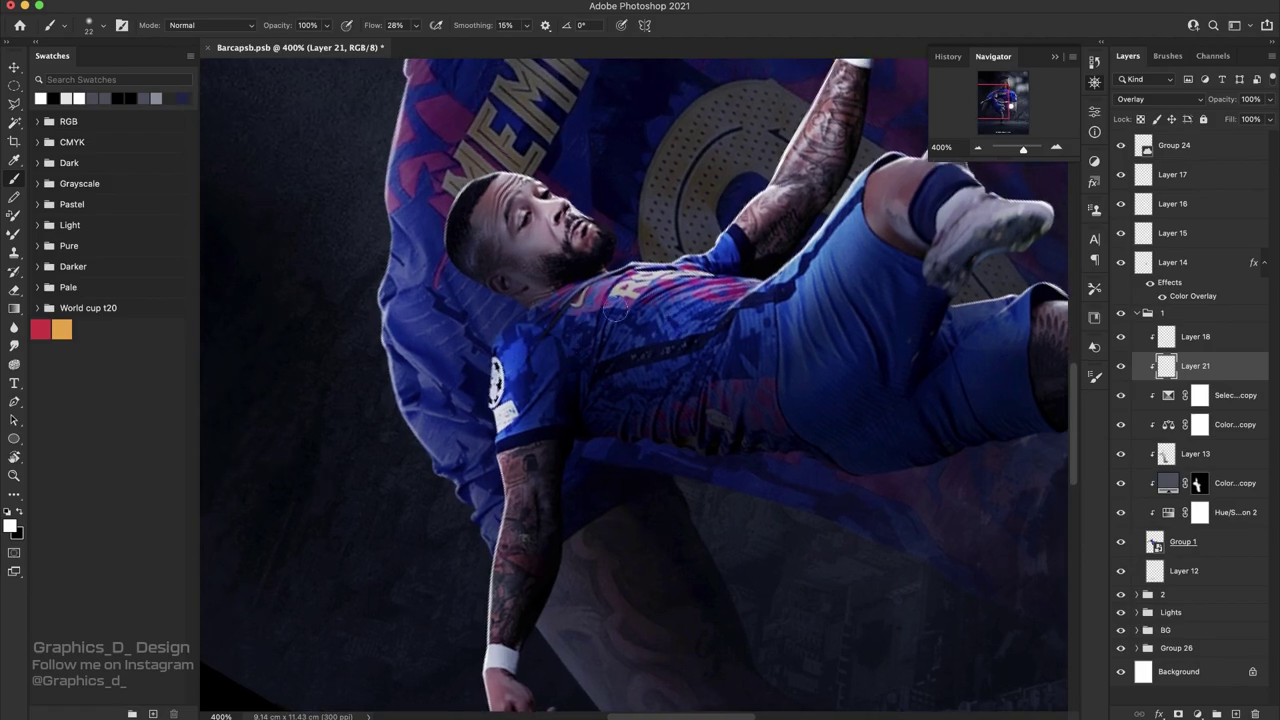
- Brighten the knee and thigh highlights, then enlarge the brush to 39 px
key(x)
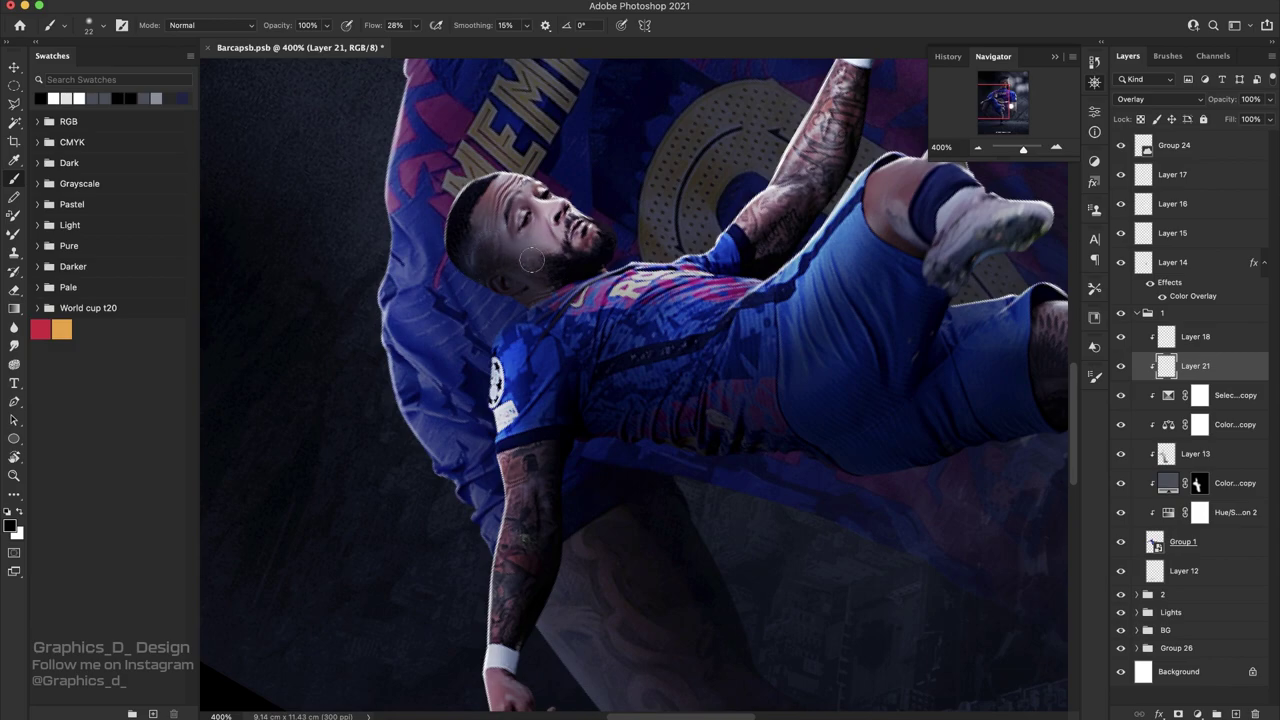
key(x)
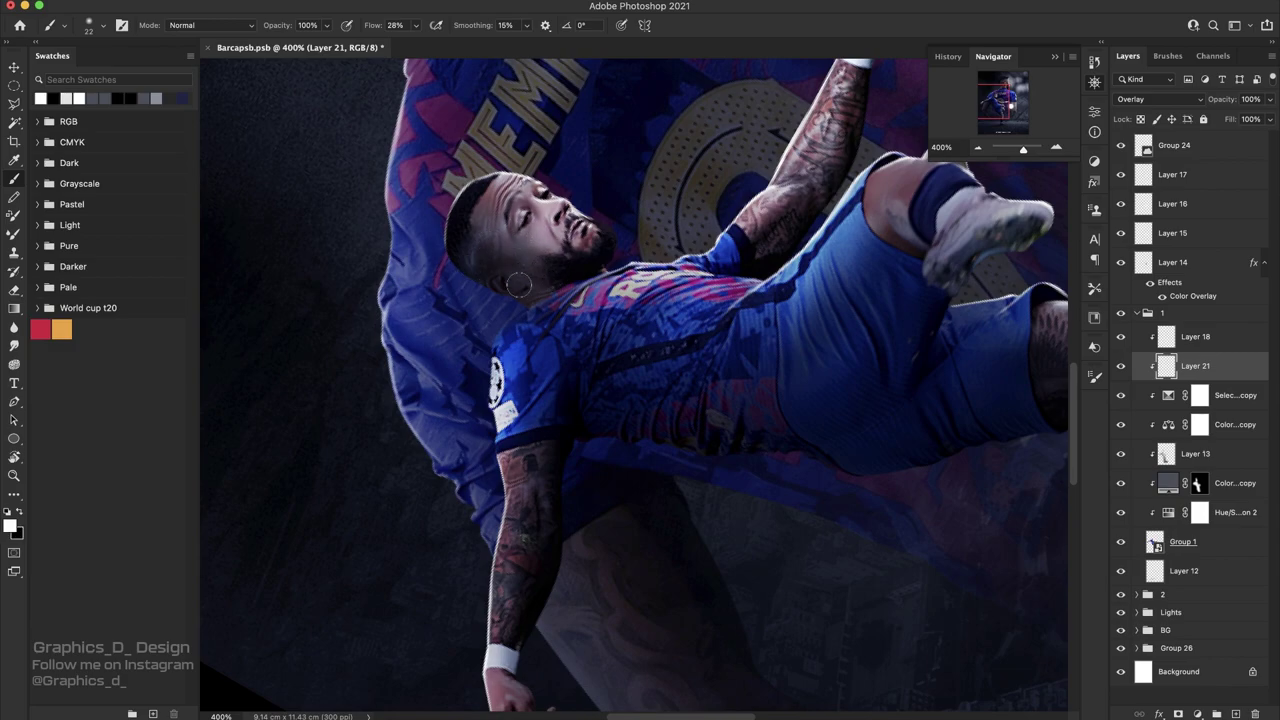
mouse_move(734, 263)
mouse_down()
mouse_move(668, 359)
mouse_move(774, 274)
mouse_up()
key(x)
key(x)
drag(845, 233, 858, 222)
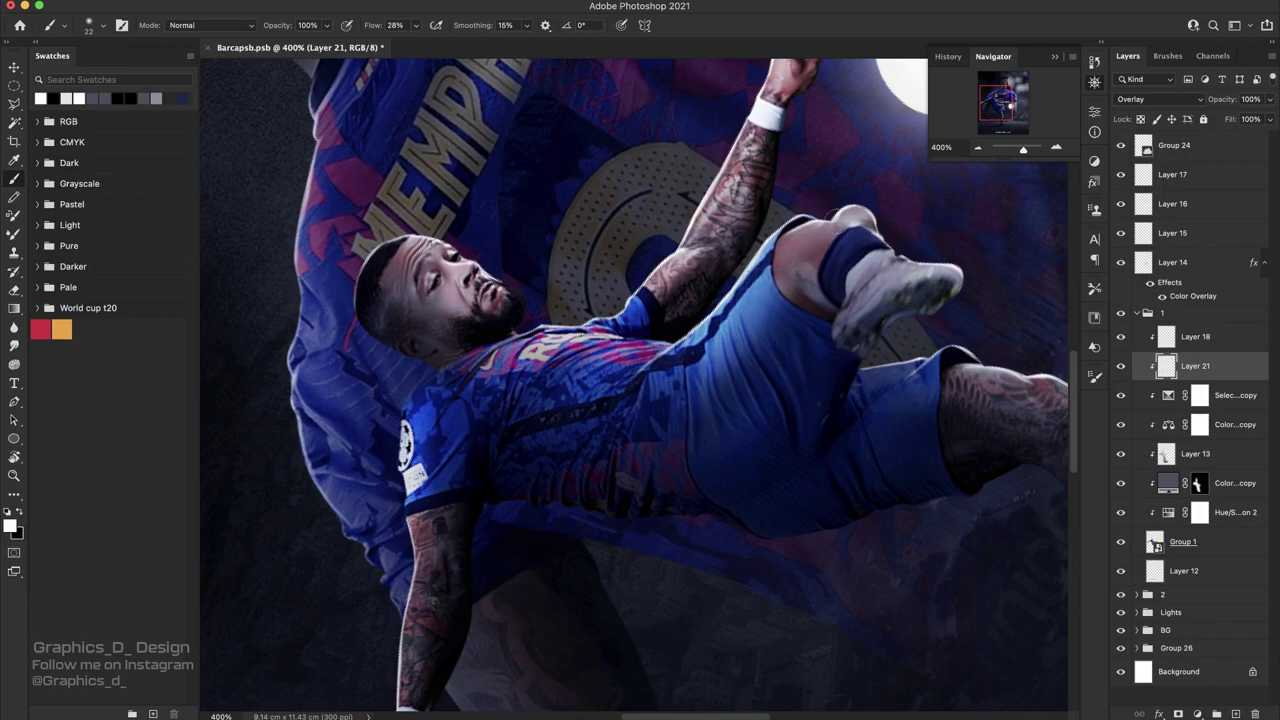
key(x)
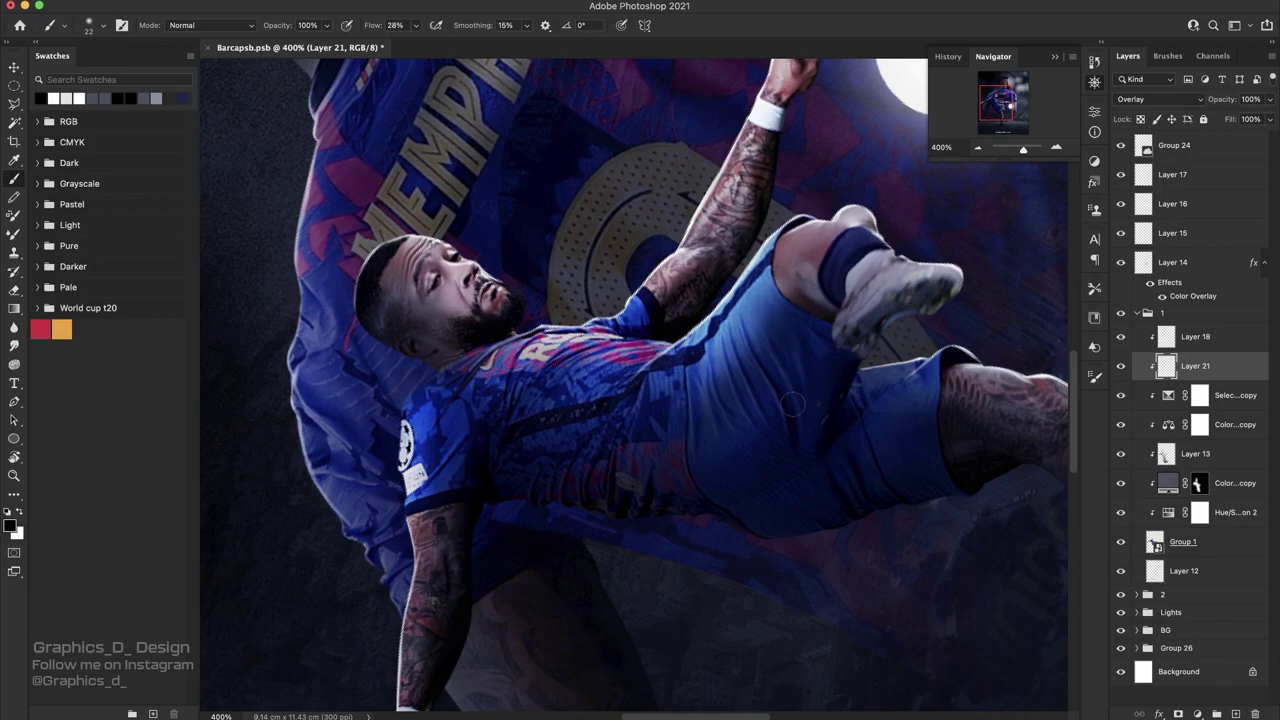
key(x)
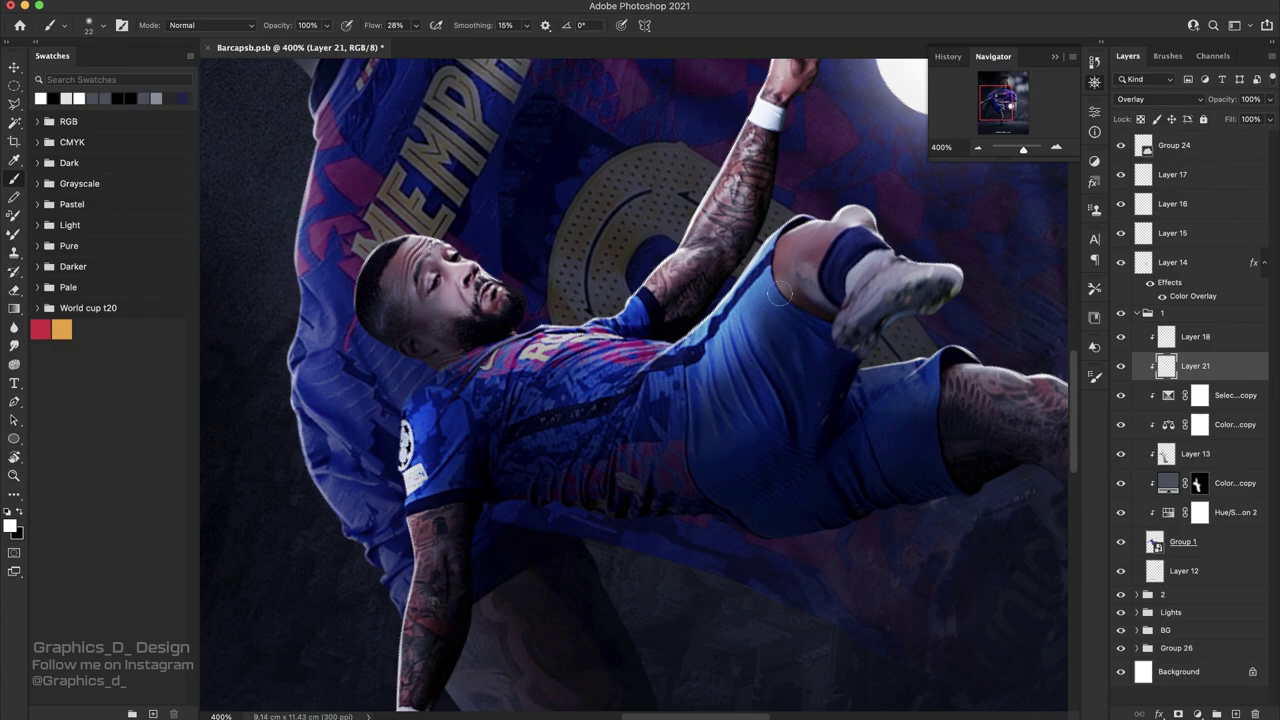
scroll(823, 351, right, 2)
scroll(817, 262, right, 5)
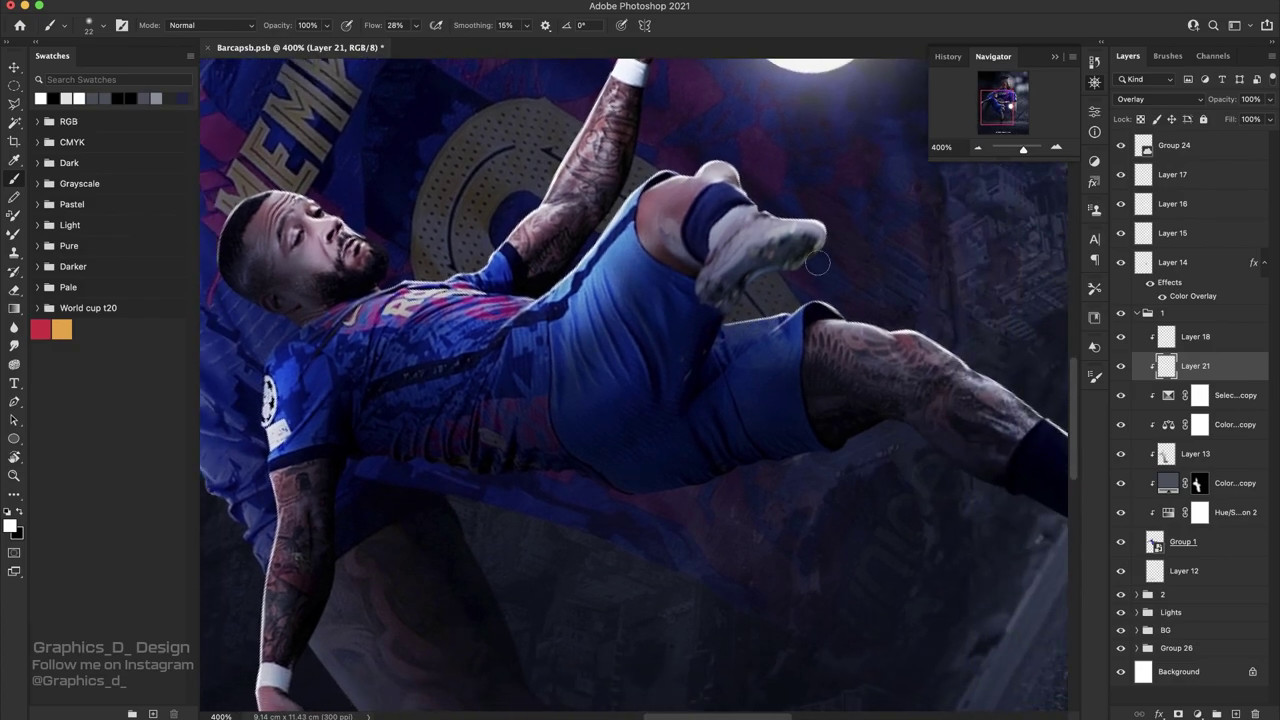
right_click(853, 246)
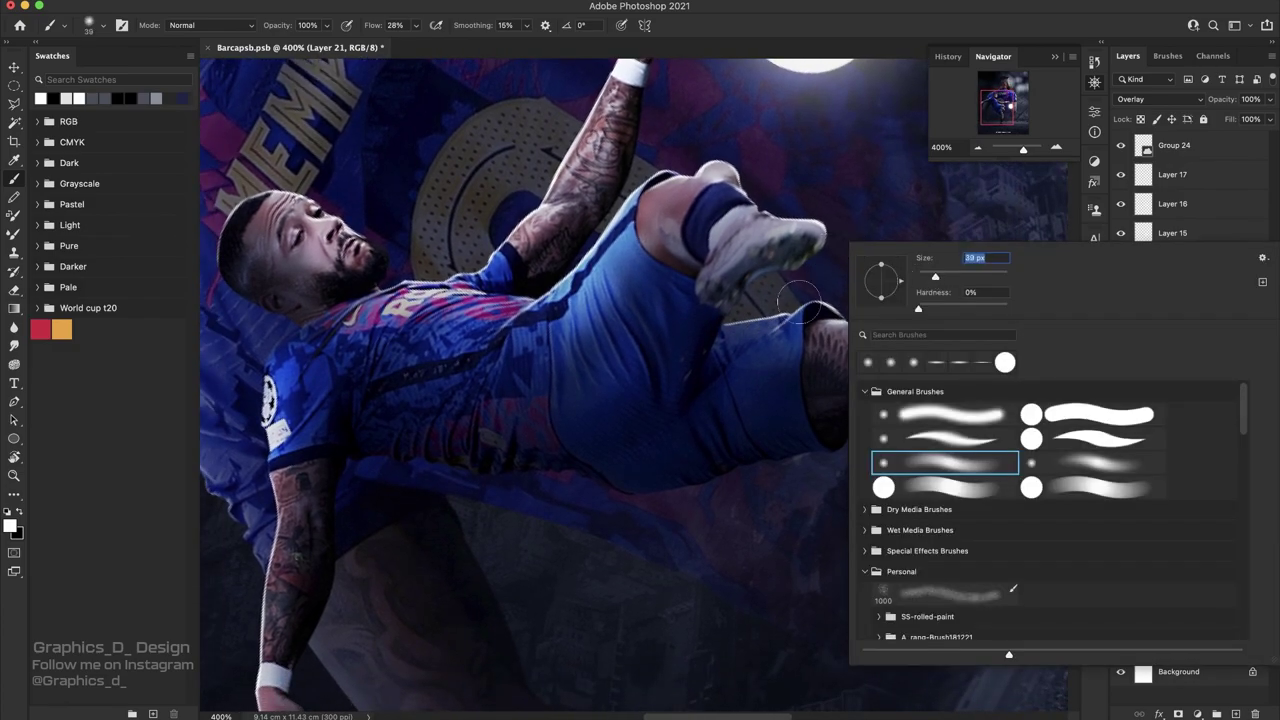
key(Return)
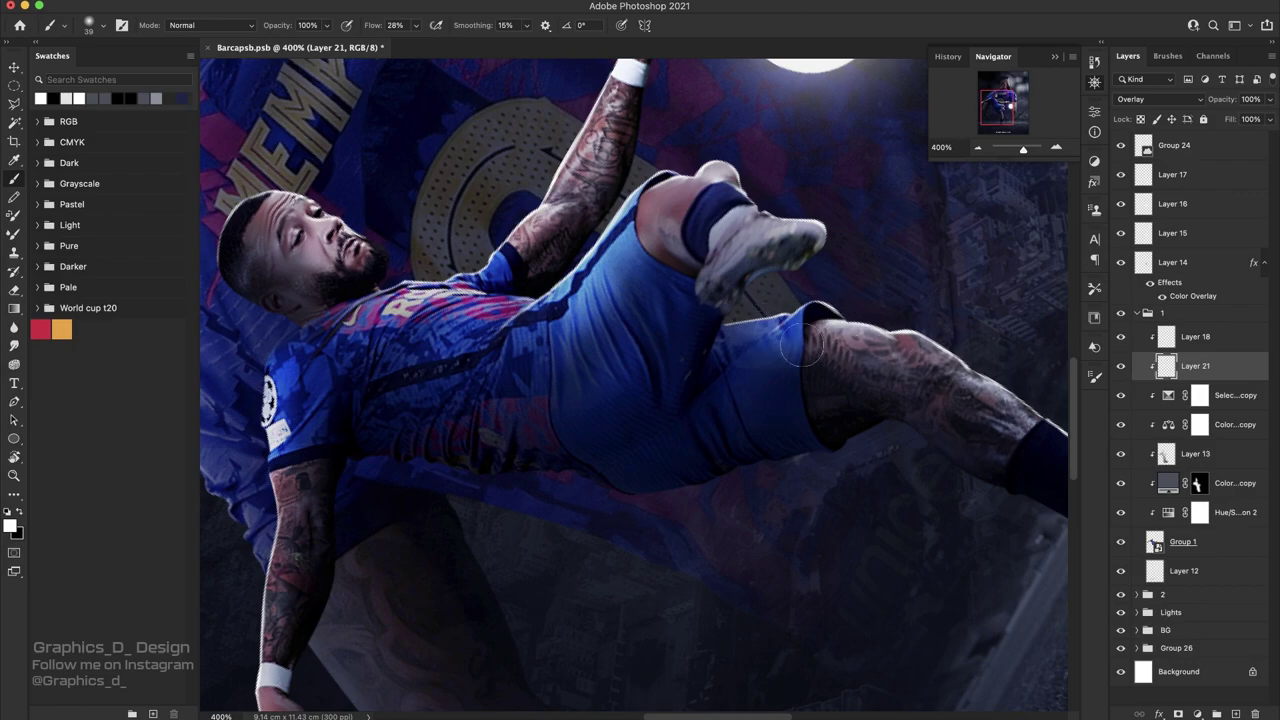
scroll(1000, 400, right, 5)
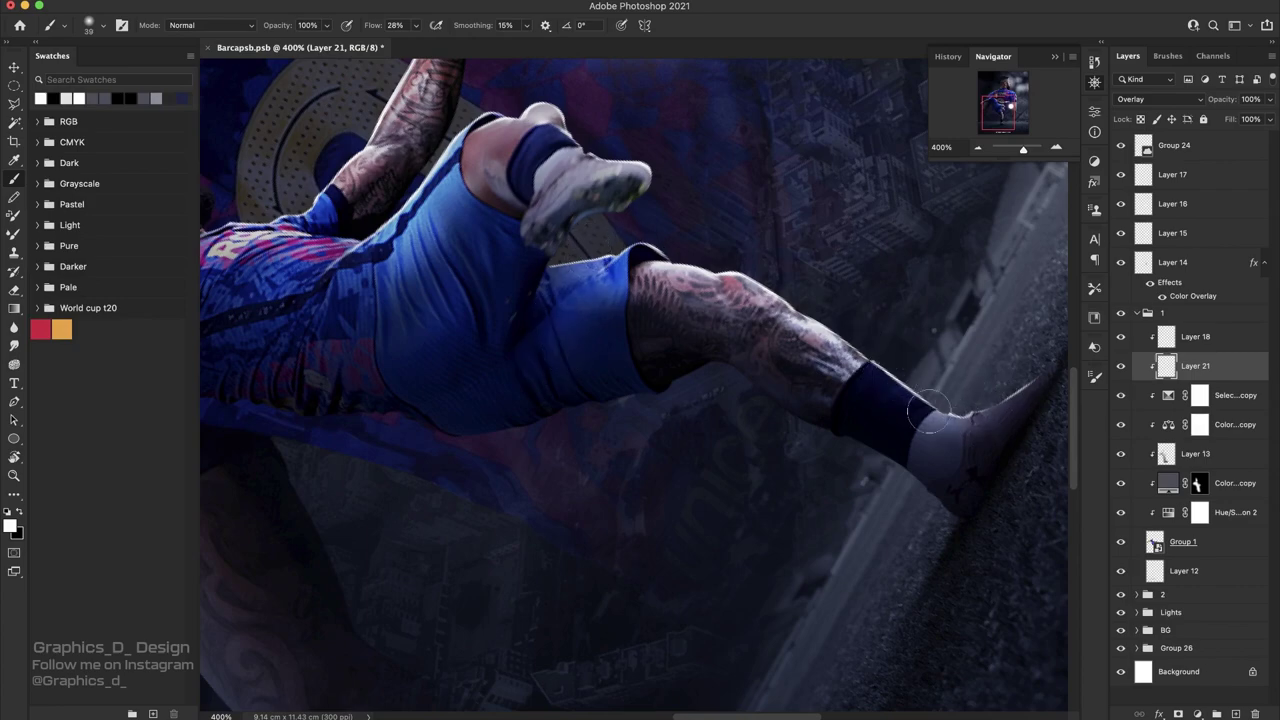
- Erase the light spot on the shoe in Layer 18, then brighten the shoe's top edge on Layer 21
click(1190, 340)
key(e)
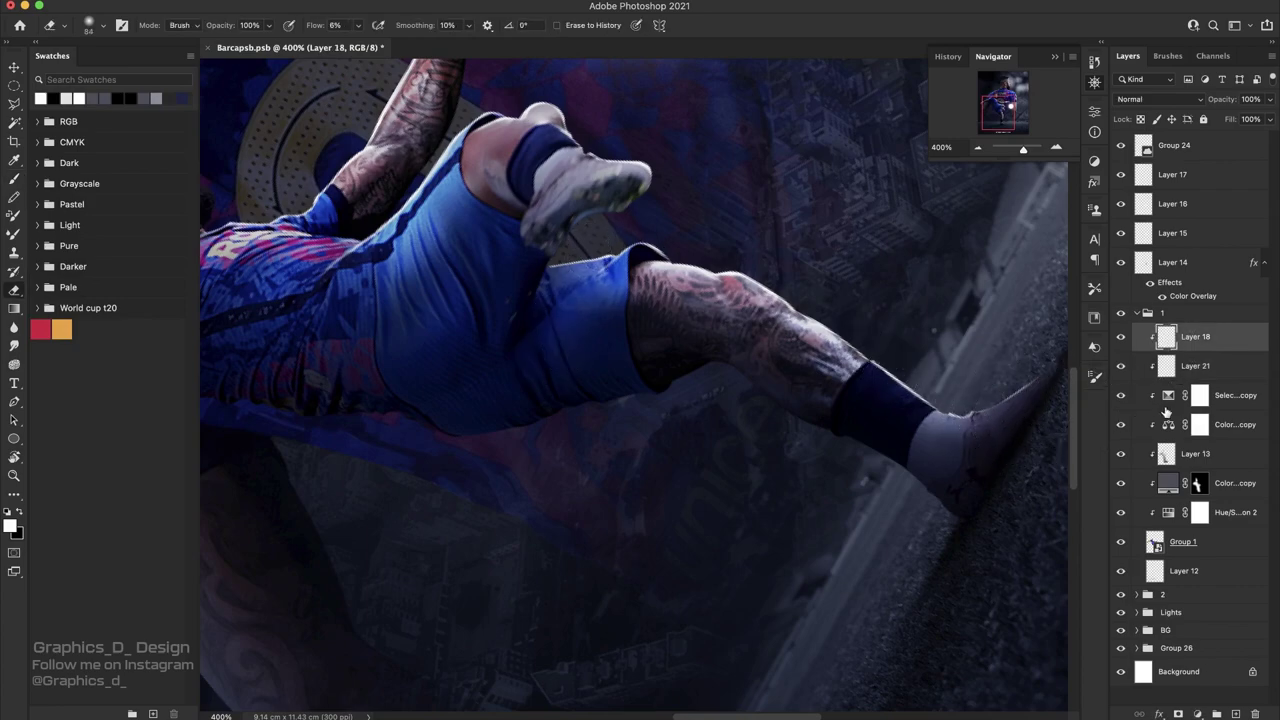
drag(886, 375, 970, 428)
click(1200, 366)
key(b)
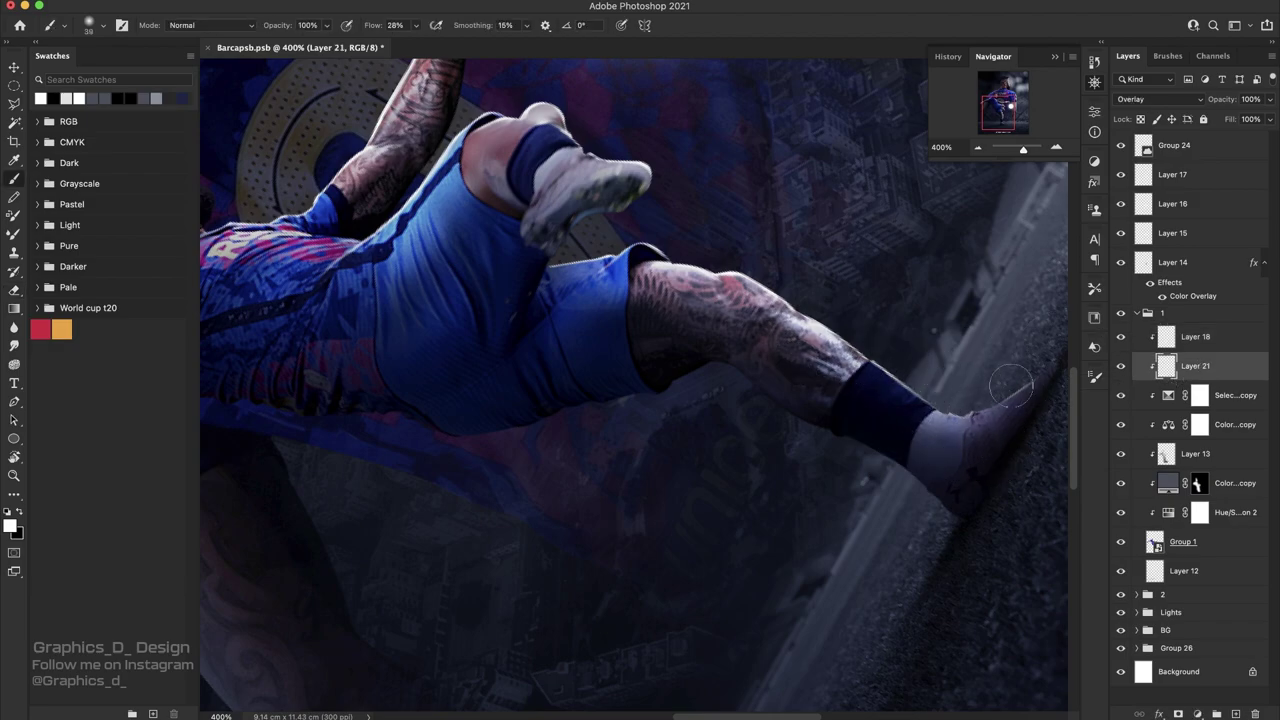
scroll(951, 366, up, 3)
scroll(951, 366, left, 5)
drag(870, 272, 820, 284)
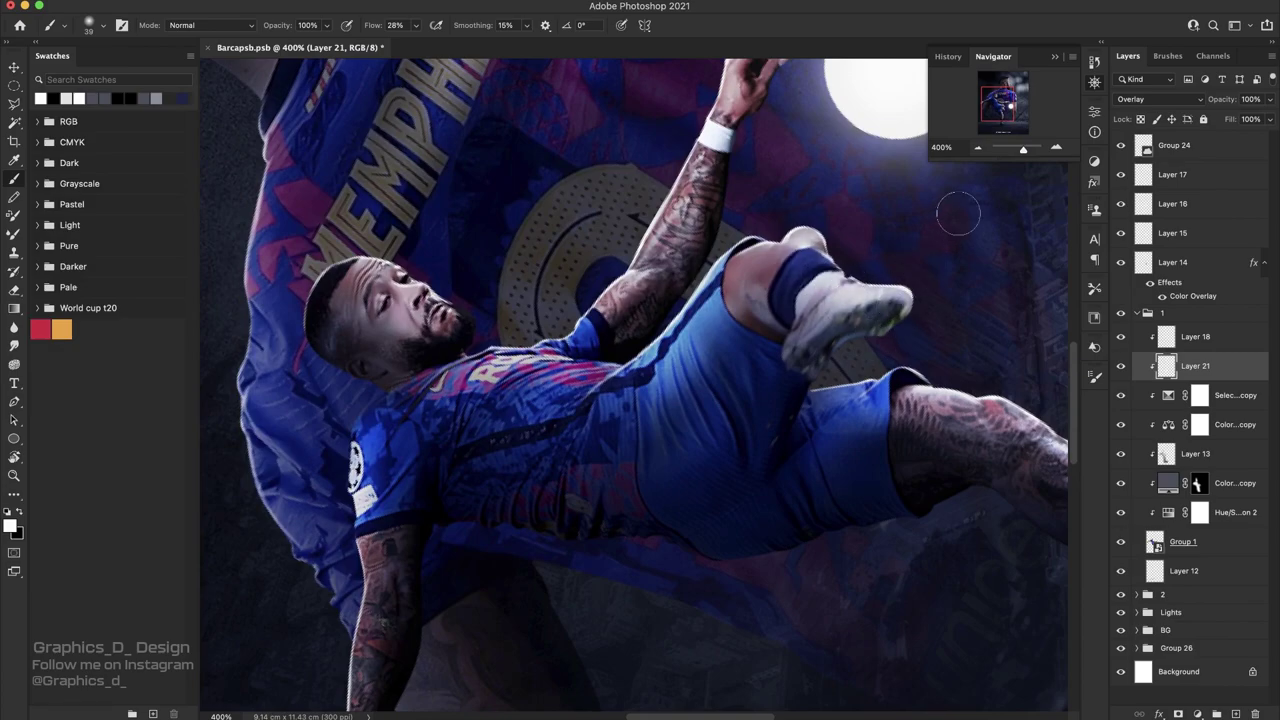
- Rotate the canvas view back upright and show the whole poster at 100%
click(993, 149)
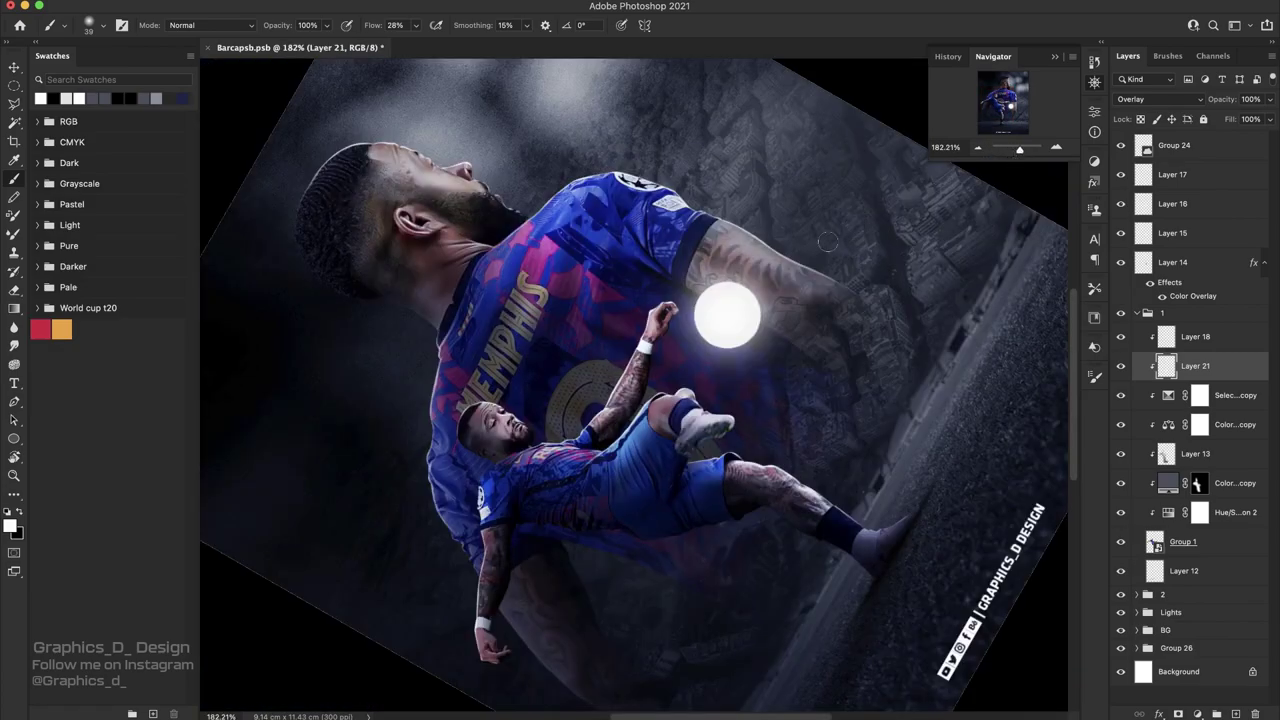
key(r)
drag(828, 242, 709, 401)
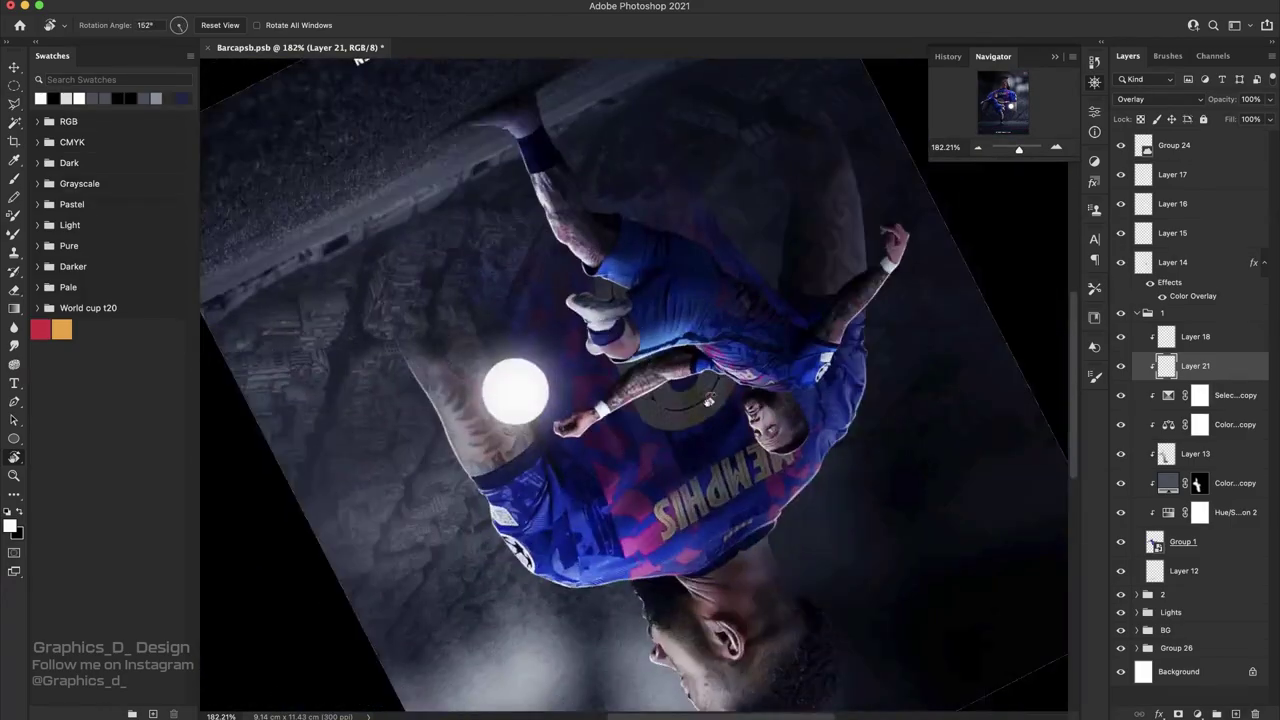
drag(709, 401, 710, 287)
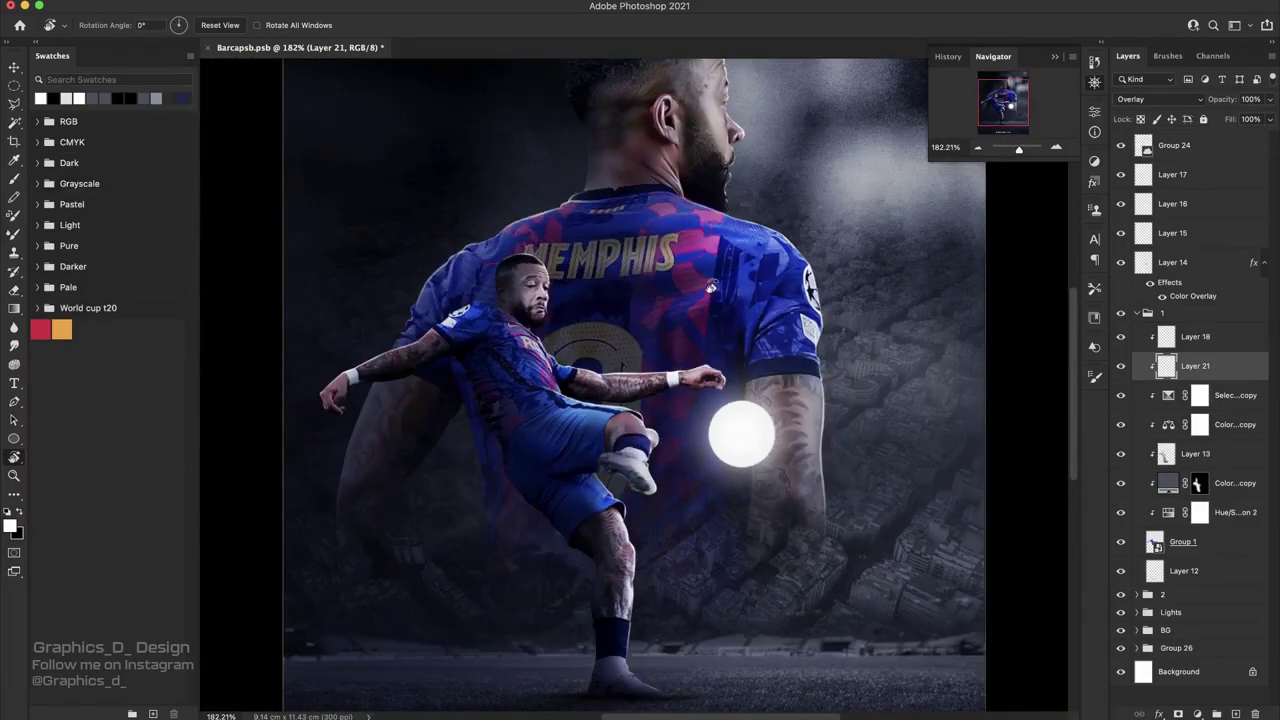
click(977, 148)
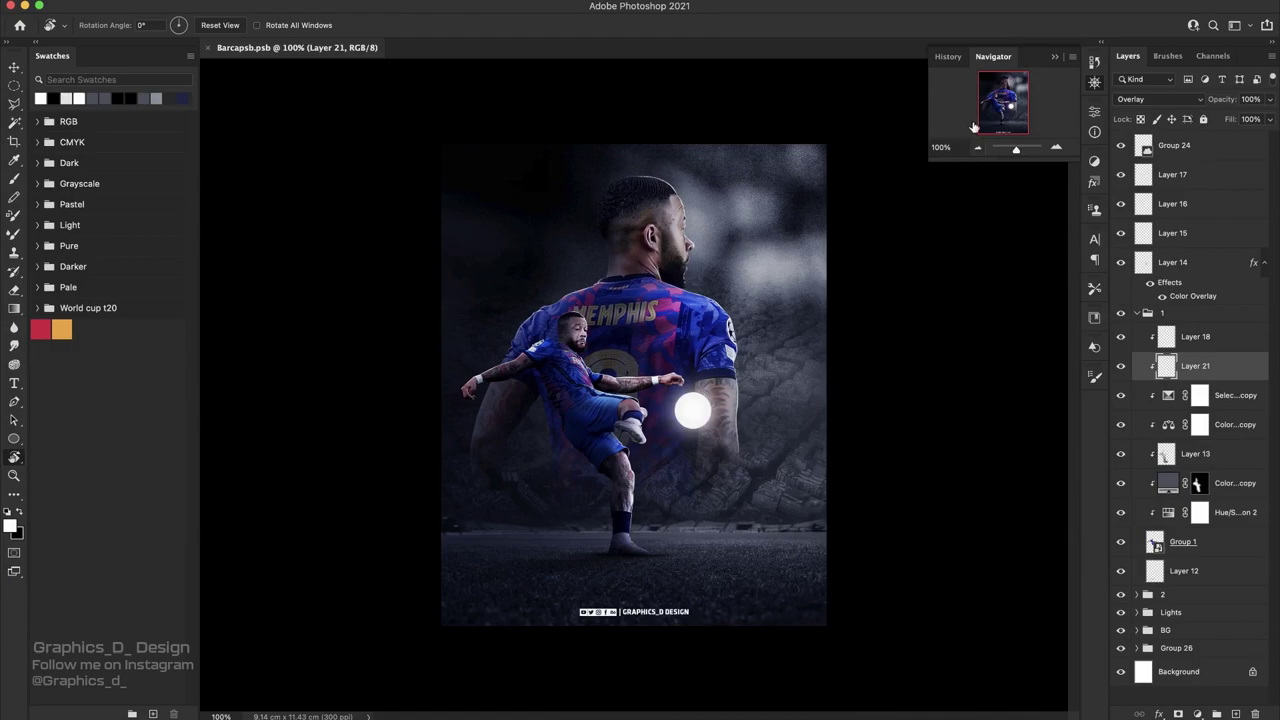
click(1227, 420)
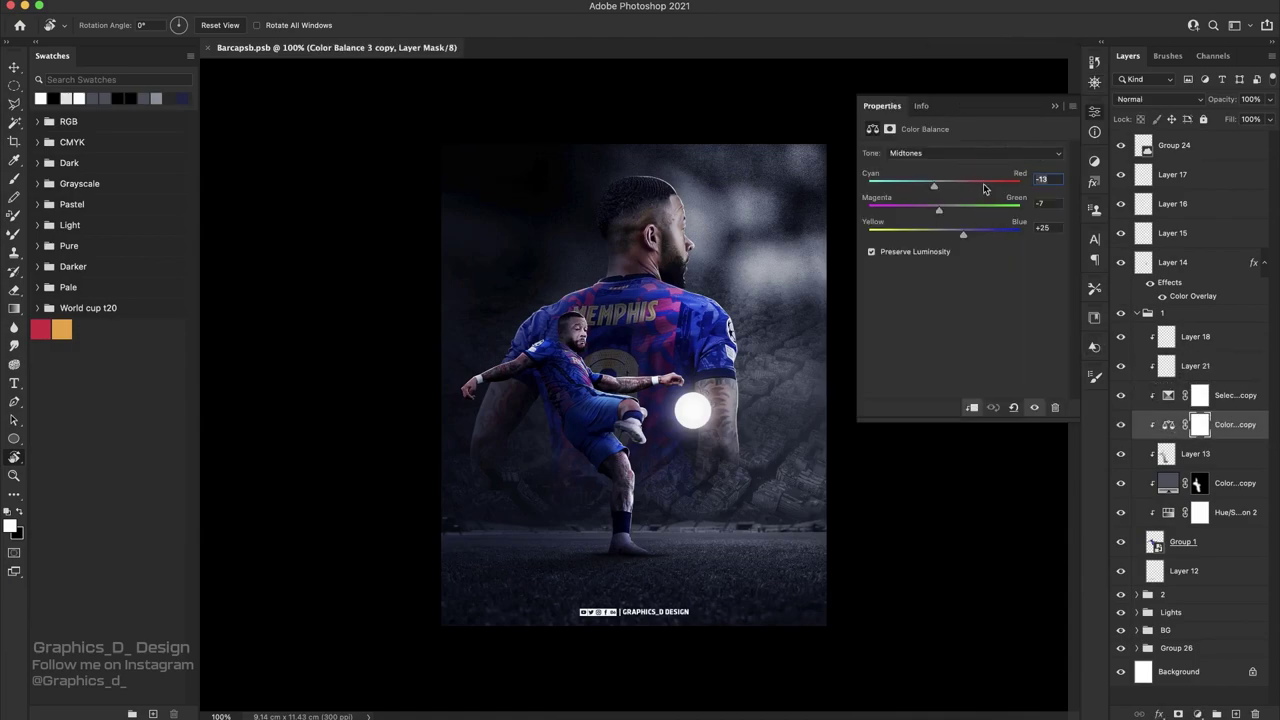
- Shift the Color Balance 3 copy midtones Cyan–Red to +2 and zoom to 300%
drag(946, 185, 952, 185)
key(ctrl+plus)
key(ctrl+plus)
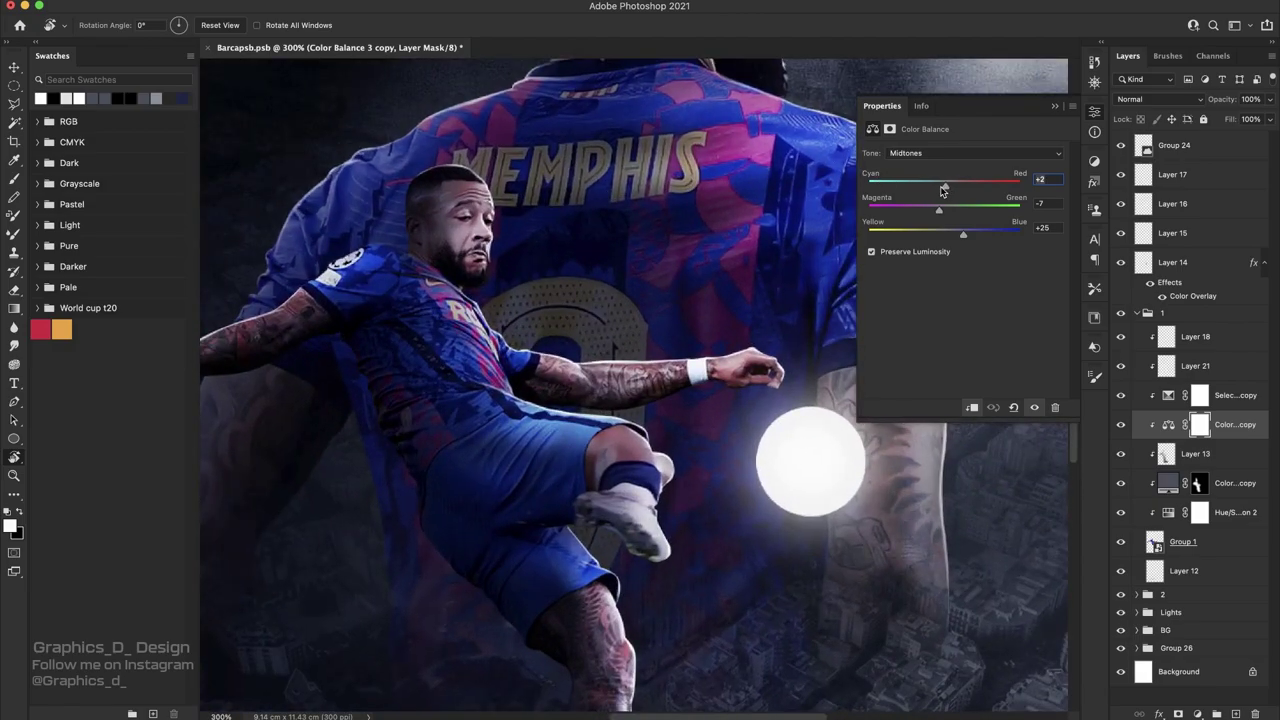
click(1162, 338)
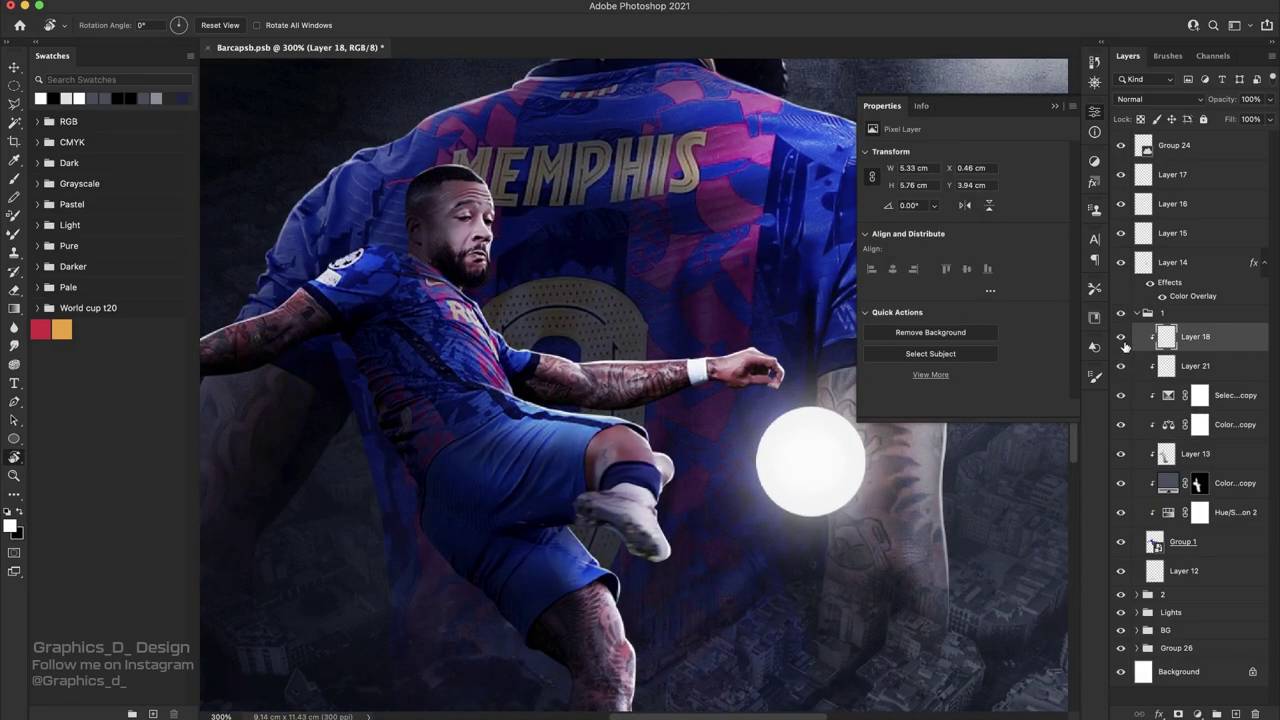
- Set the Eraser flow to 56% on Layer 21 and zoom out via the Navigator
click(1165, 366)
key(e)
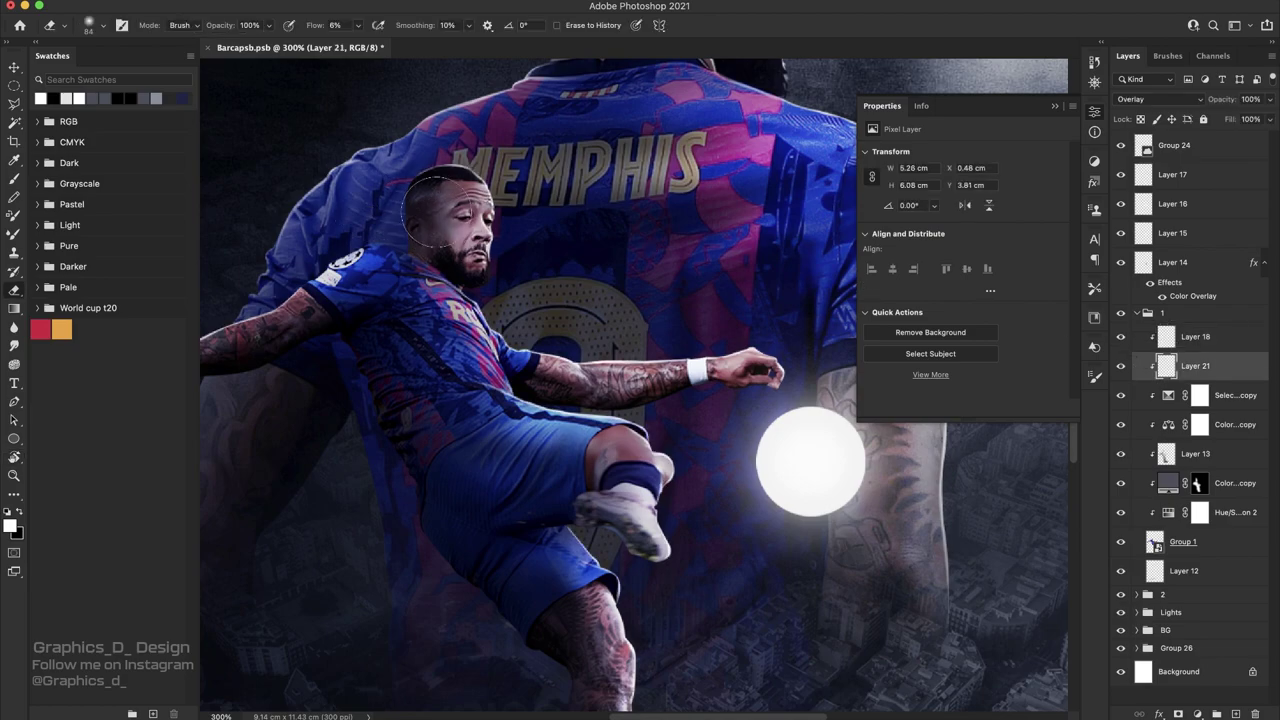
drag(315, 25, 432, 166)
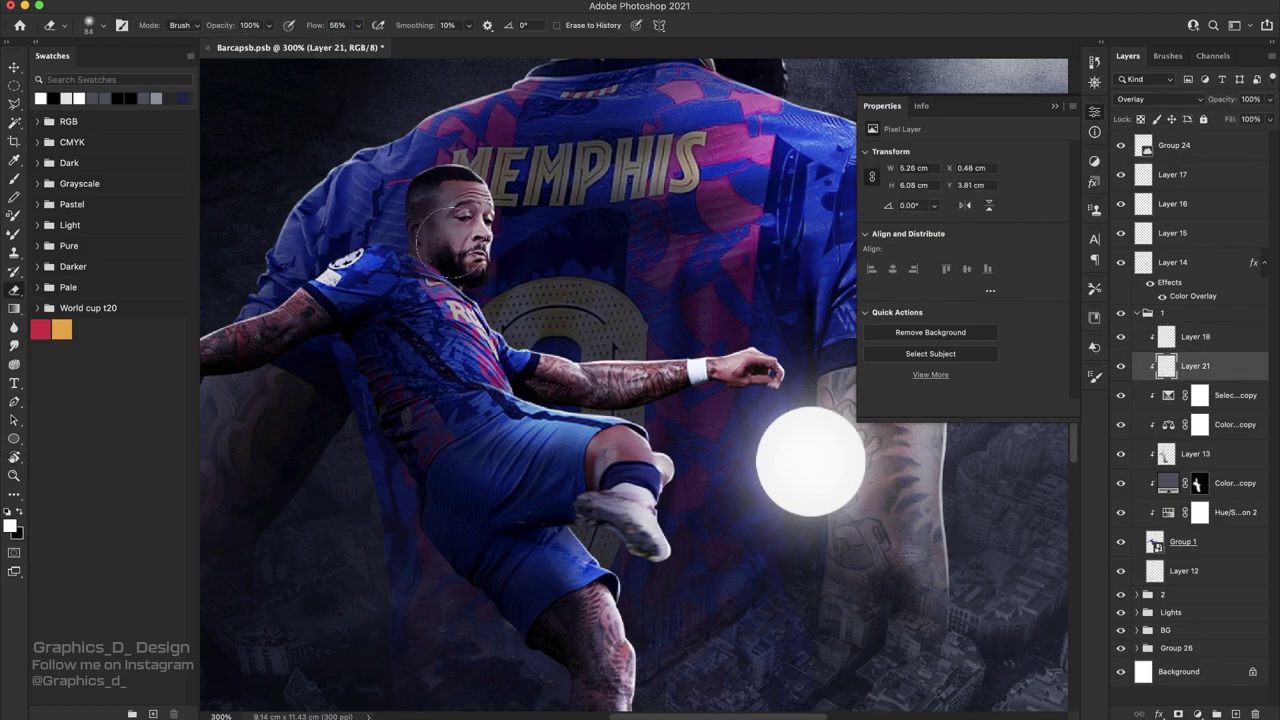
click(1094, 82)
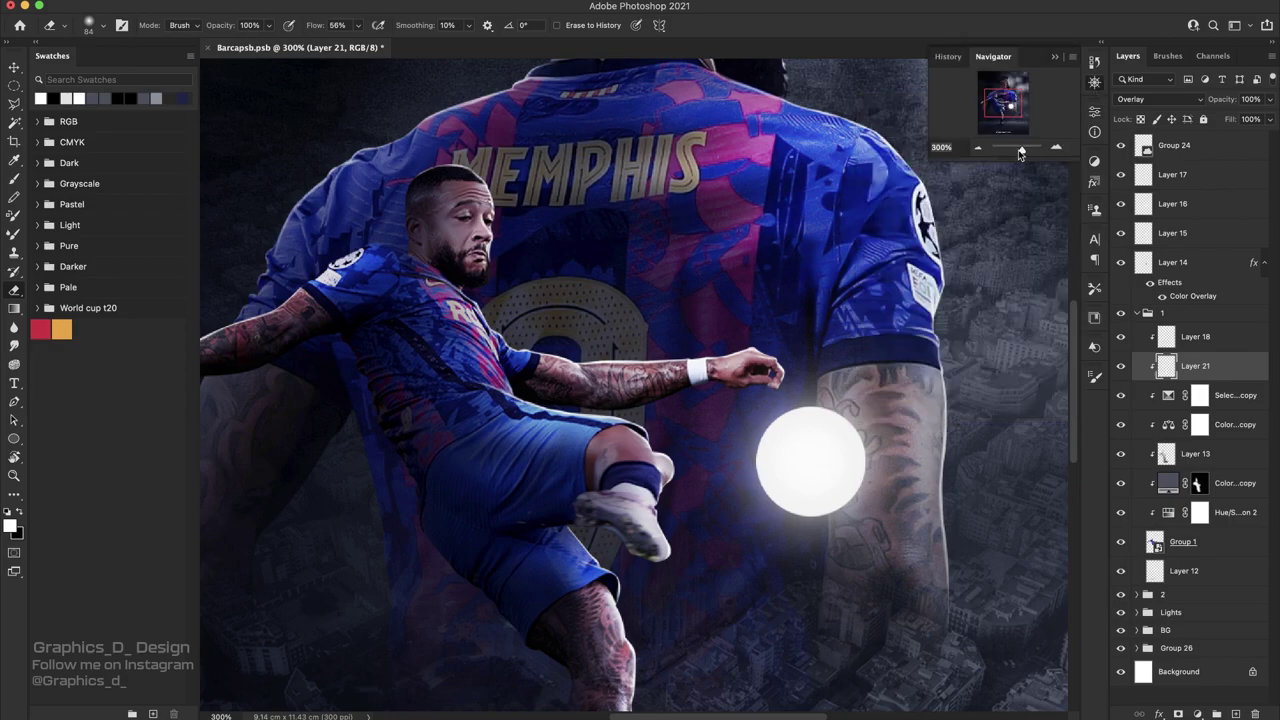
drag(1024, 150, 1018, 150)
- Reset the canvas rotation to upright and select Layer 20 in group 2
key(r)
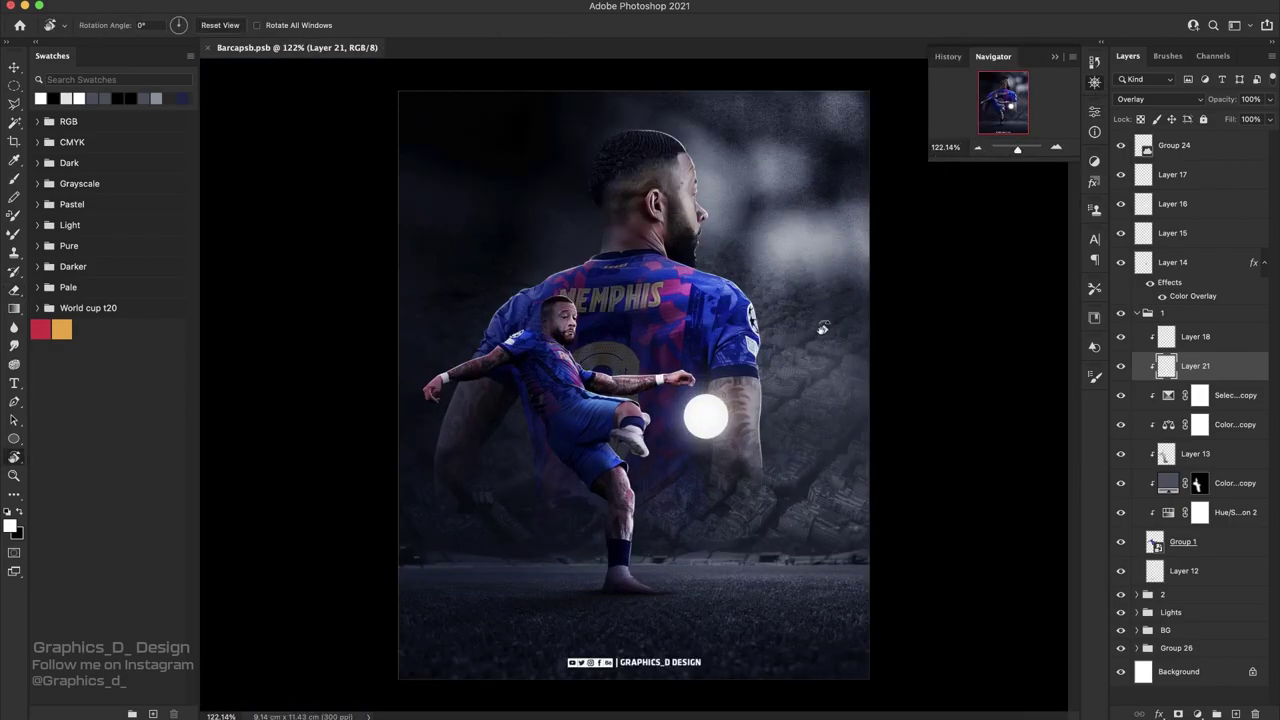
drag(708, 300, 730, 366)
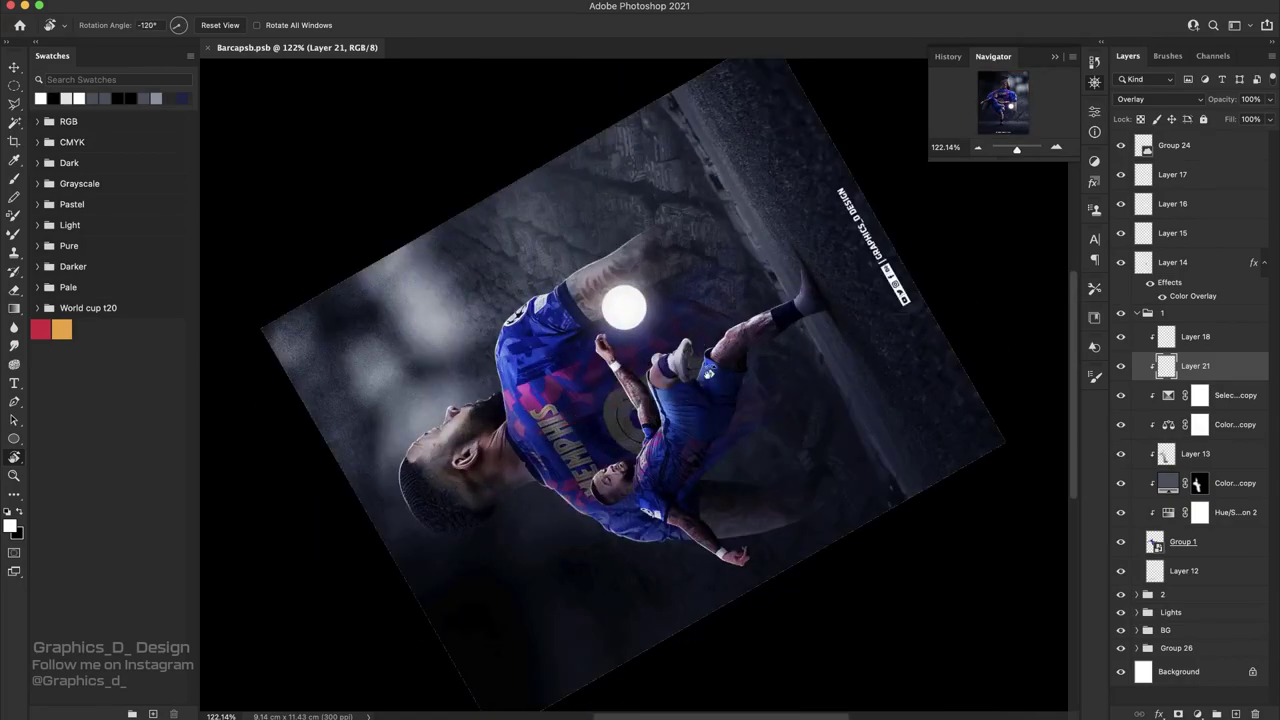
key(Escape)
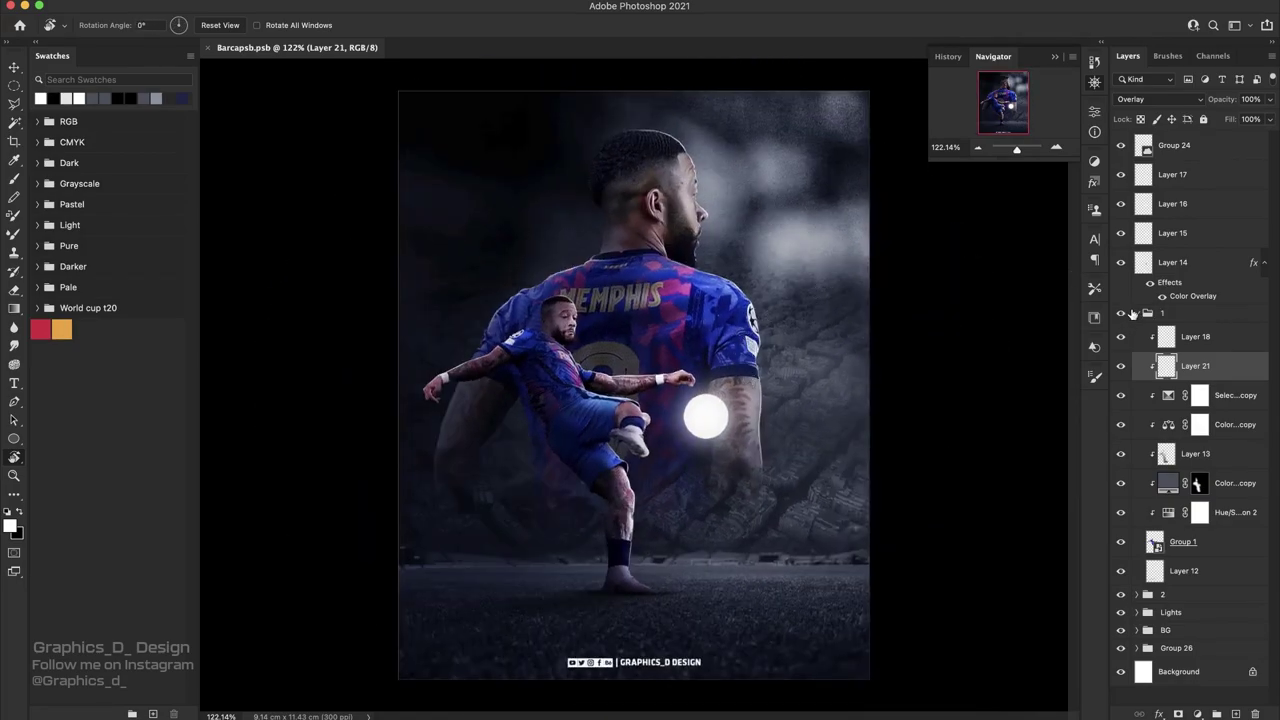
click(1135, 313)
click(1135, 331)
click(1195, 354)
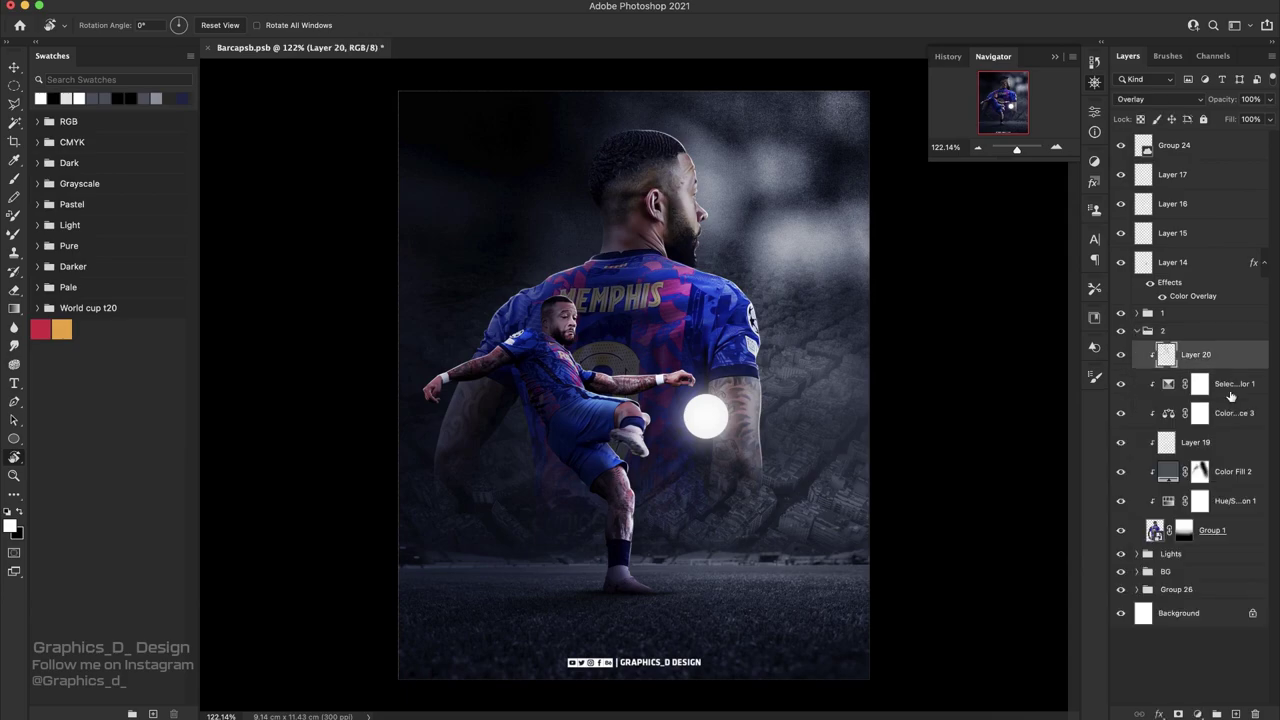
- Try a Color Balance clipped to Layer 20 with bluer midtones, then delete it
click(1198, 713)
click(1200, 538)
click(971, 407)
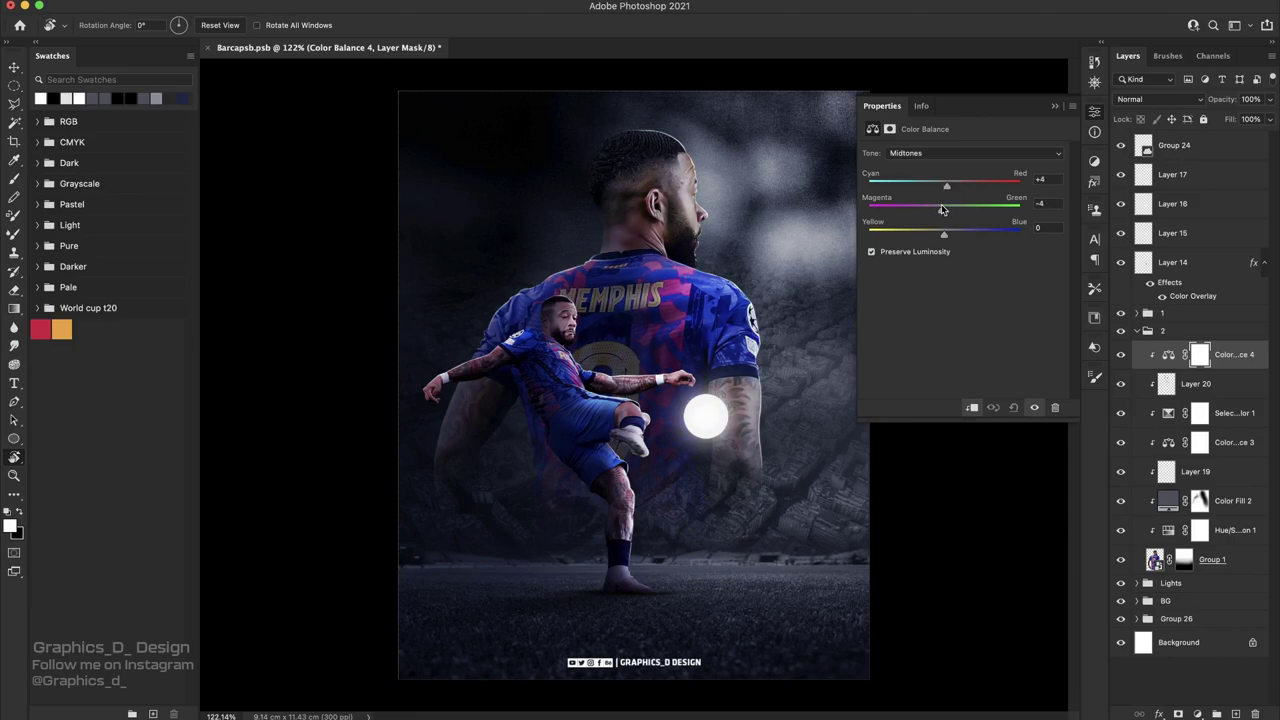
mouse_move(950, 234)
mouse_down()
mouse_move(962, 235)
mouse_move(935, 219)
mouse_up()
click(1254, 715)
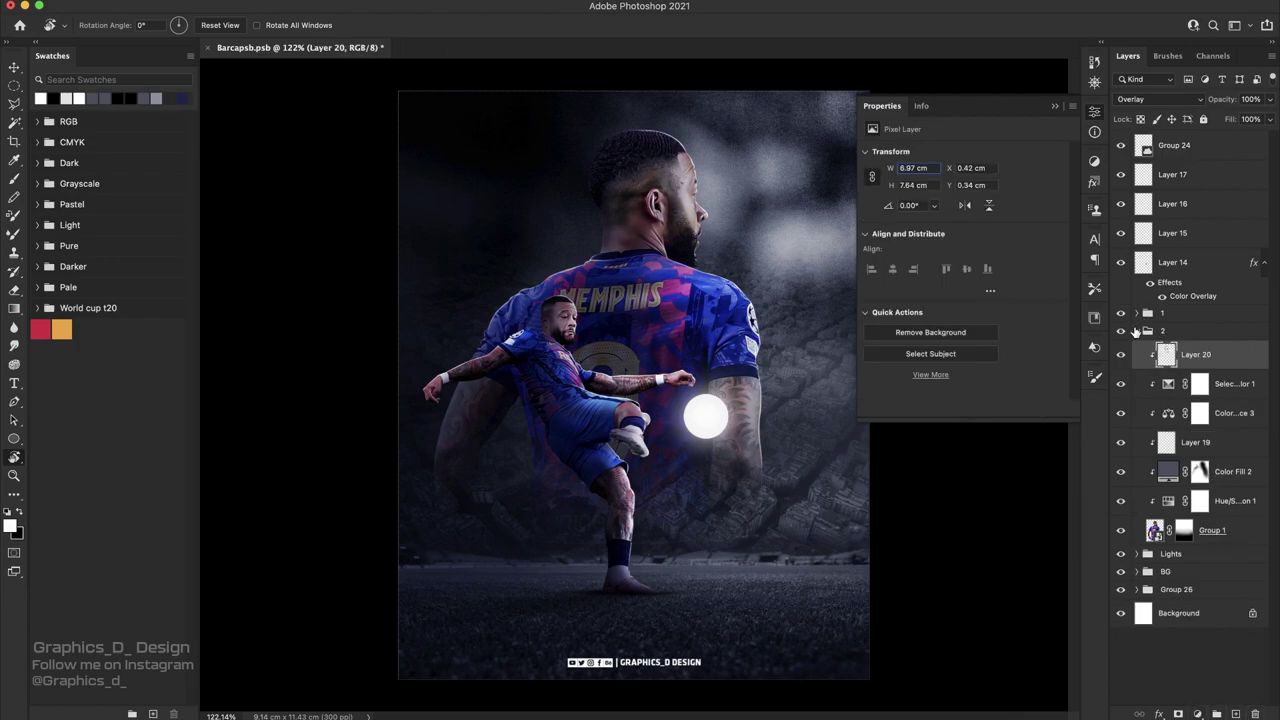
- Group the glow Layers 14 through 17 into Group 27
click(1136, 331)
click(1137, 332)
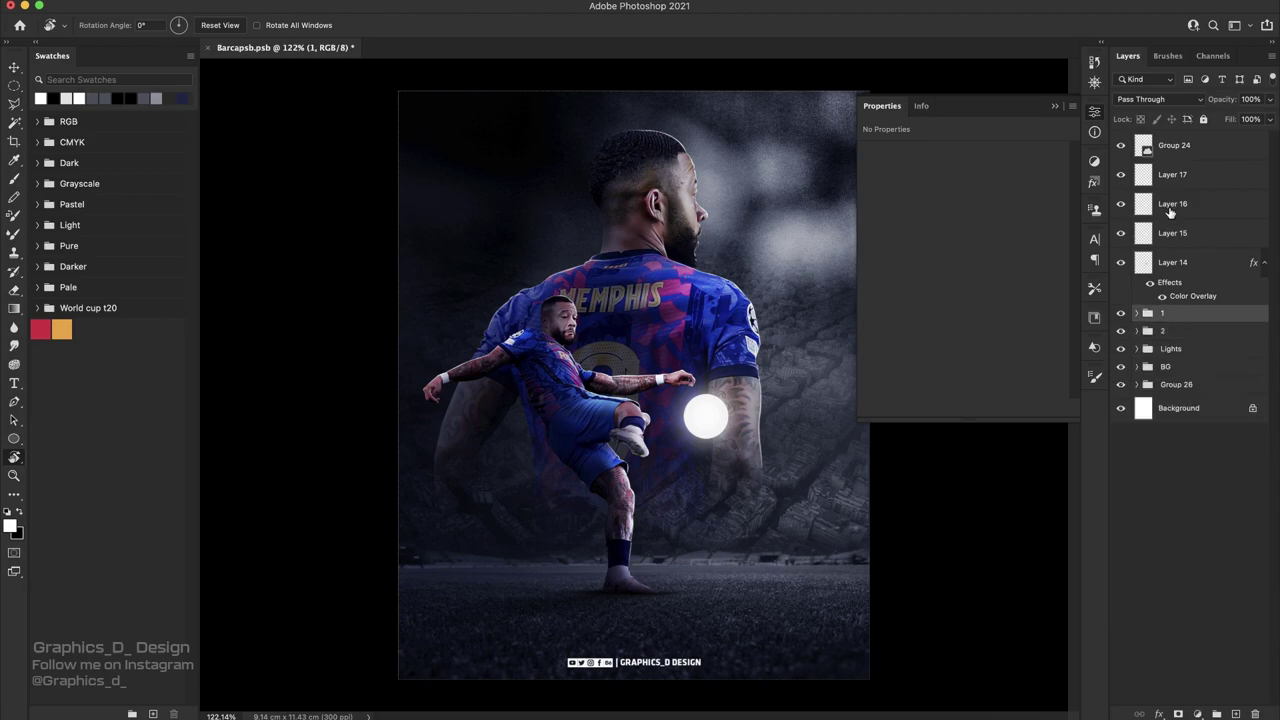
click(1186, 262)
click(1121, 262)
click(1121, 262)
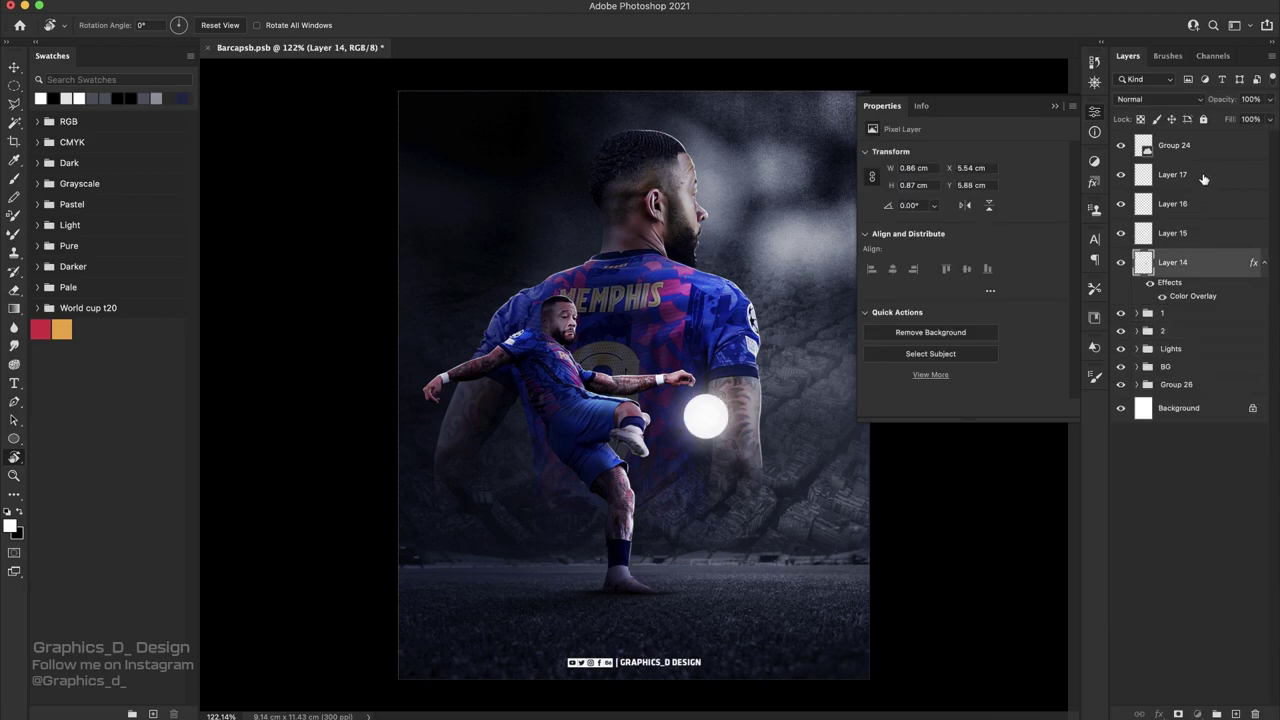
shift+click(1204, 176)
key(ctrl+g)
- Add a top Color Balance adjustment with midtones Cyan–Red +2 and Yellow–Blue +18
click(1058, 105)
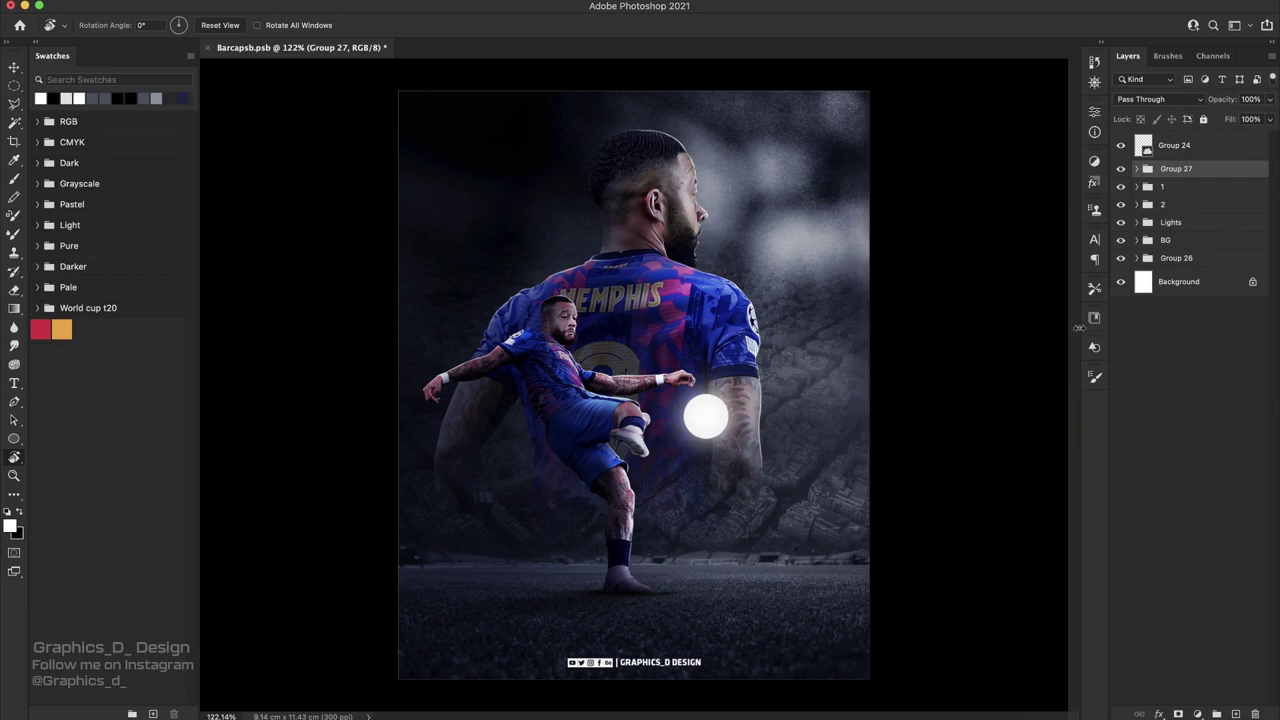
click(1197, 713)
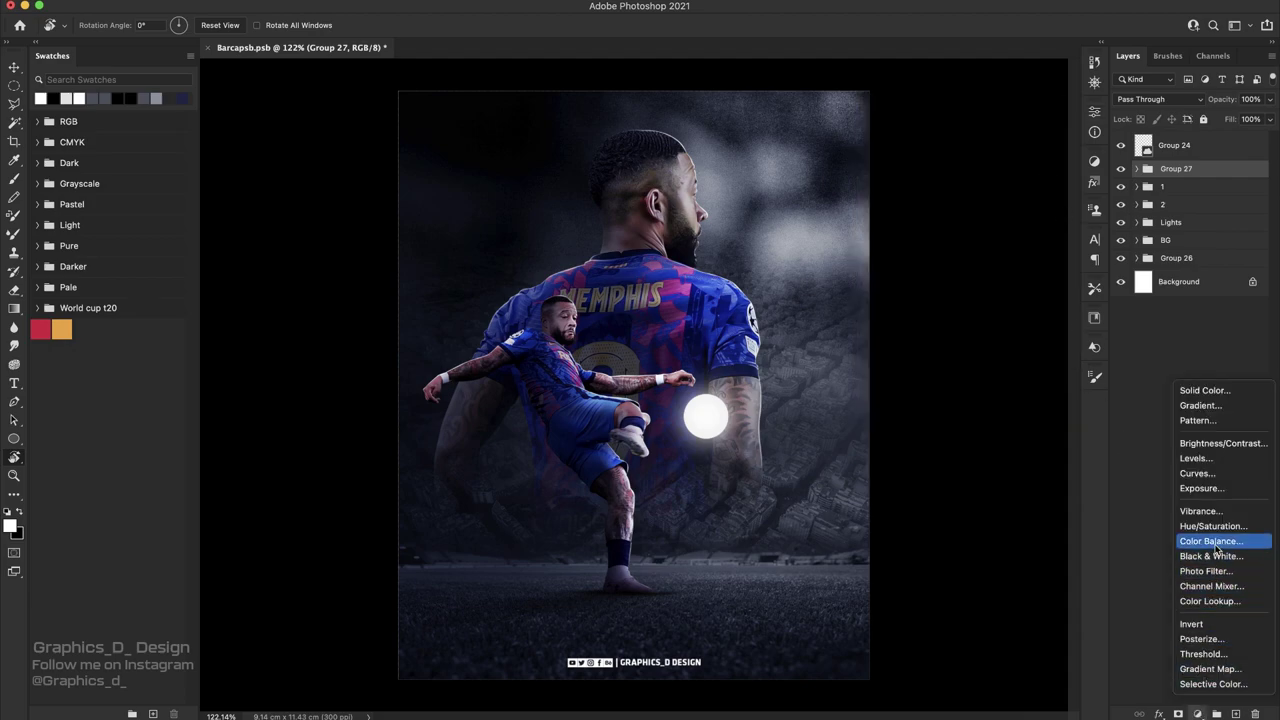
click(1136, 519)
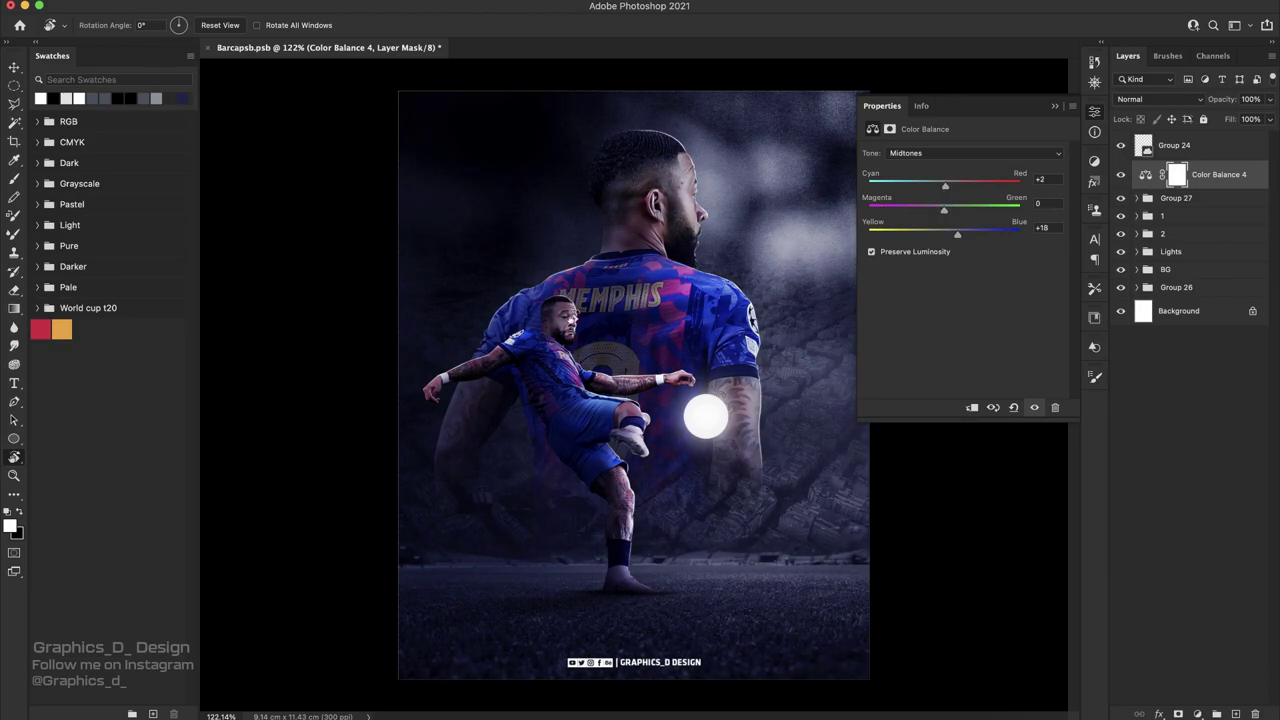
drag(620, 330, 560, 330)
- Erase Layer 20's light over the MEMPHIS jersey lettering, then reselect Color Balance 4
click(1137, 234)
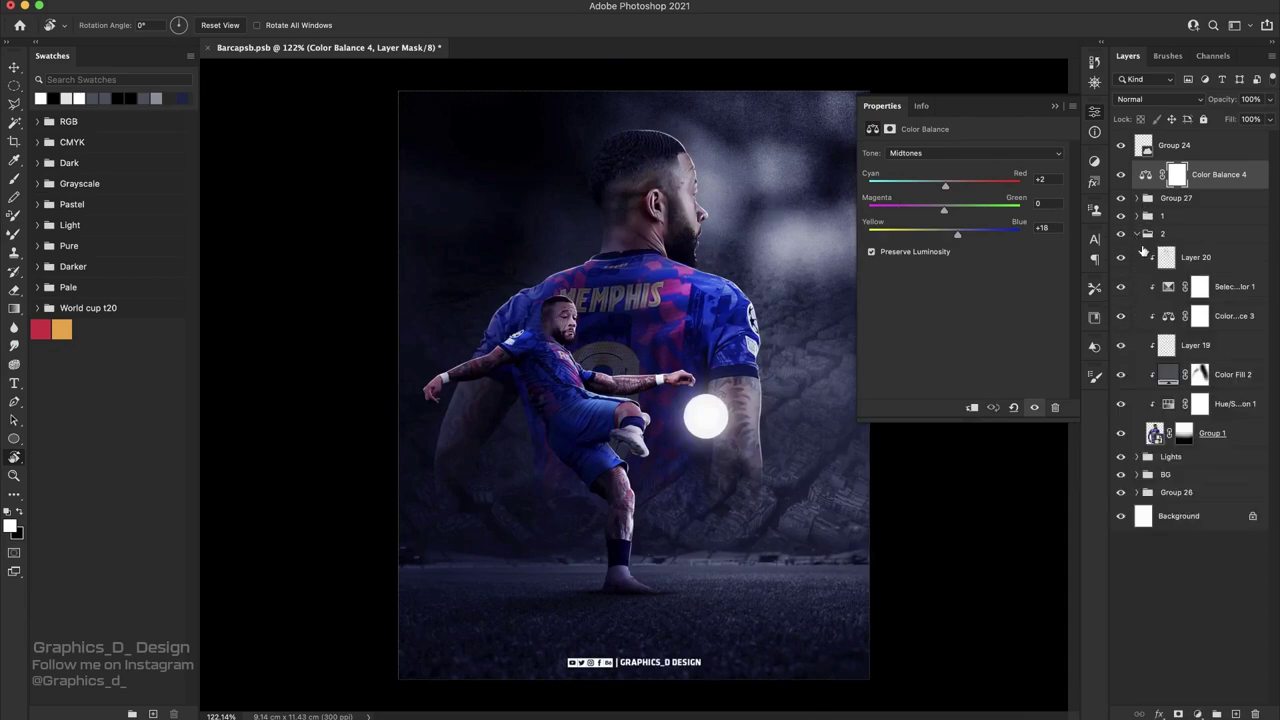
click(1137, 263)
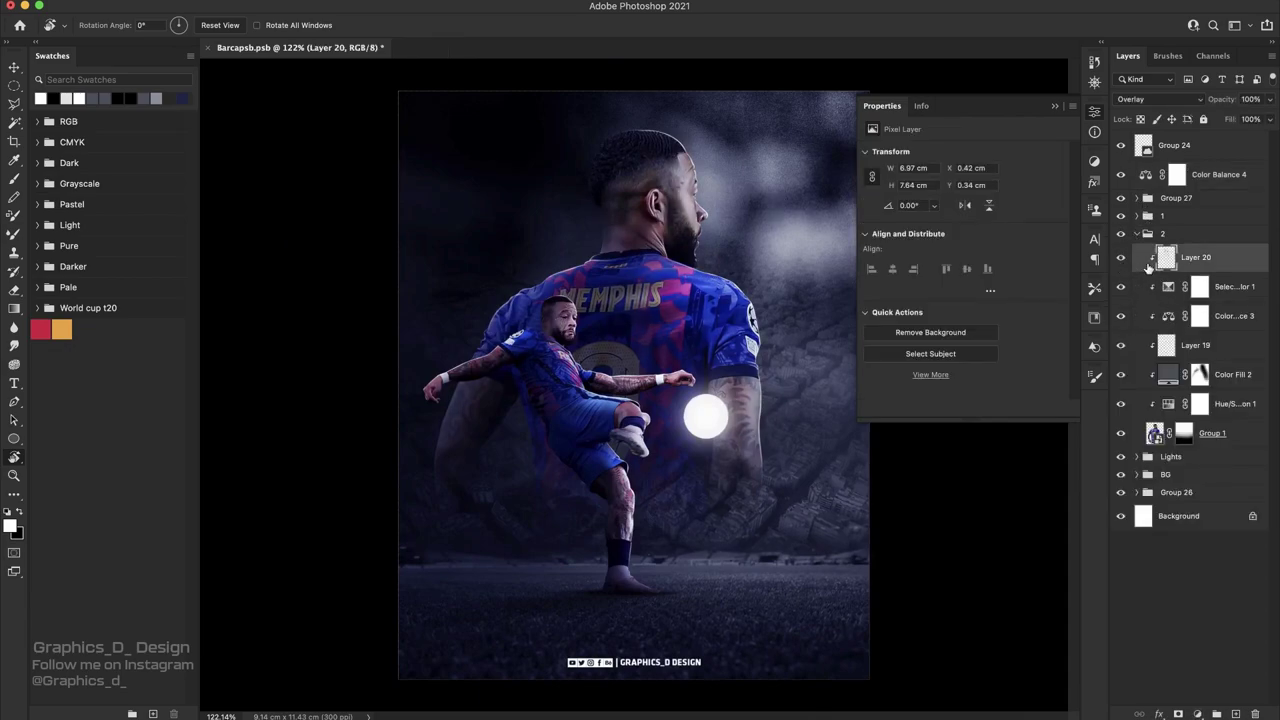
key(b)
drag(600, 305, 640, 297)
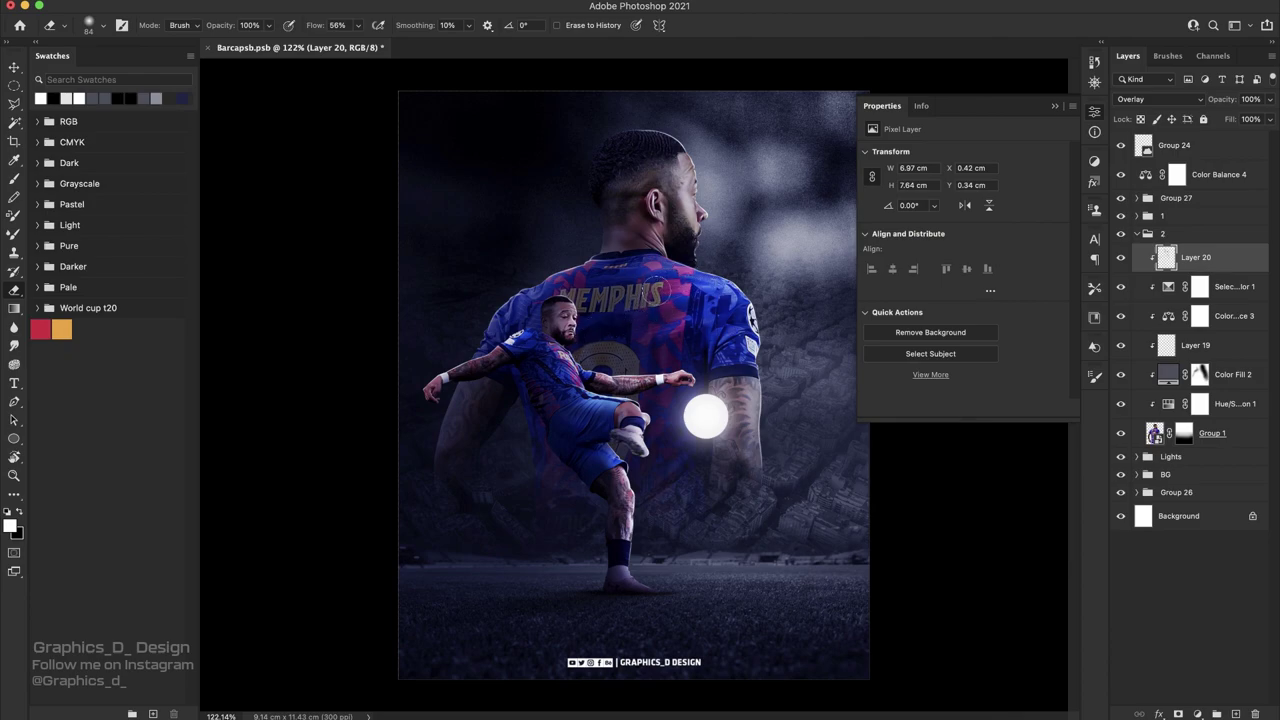
click(1137, 233)
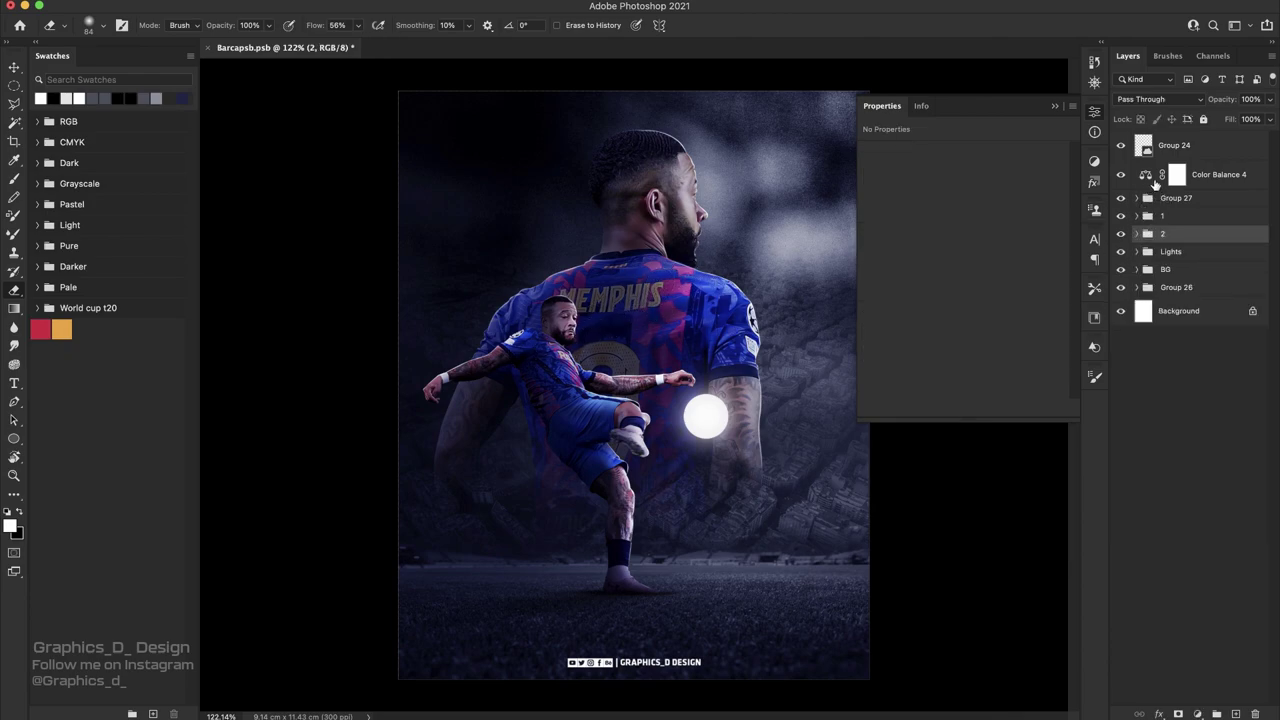
click(1155, 184)
click(1197, 714)
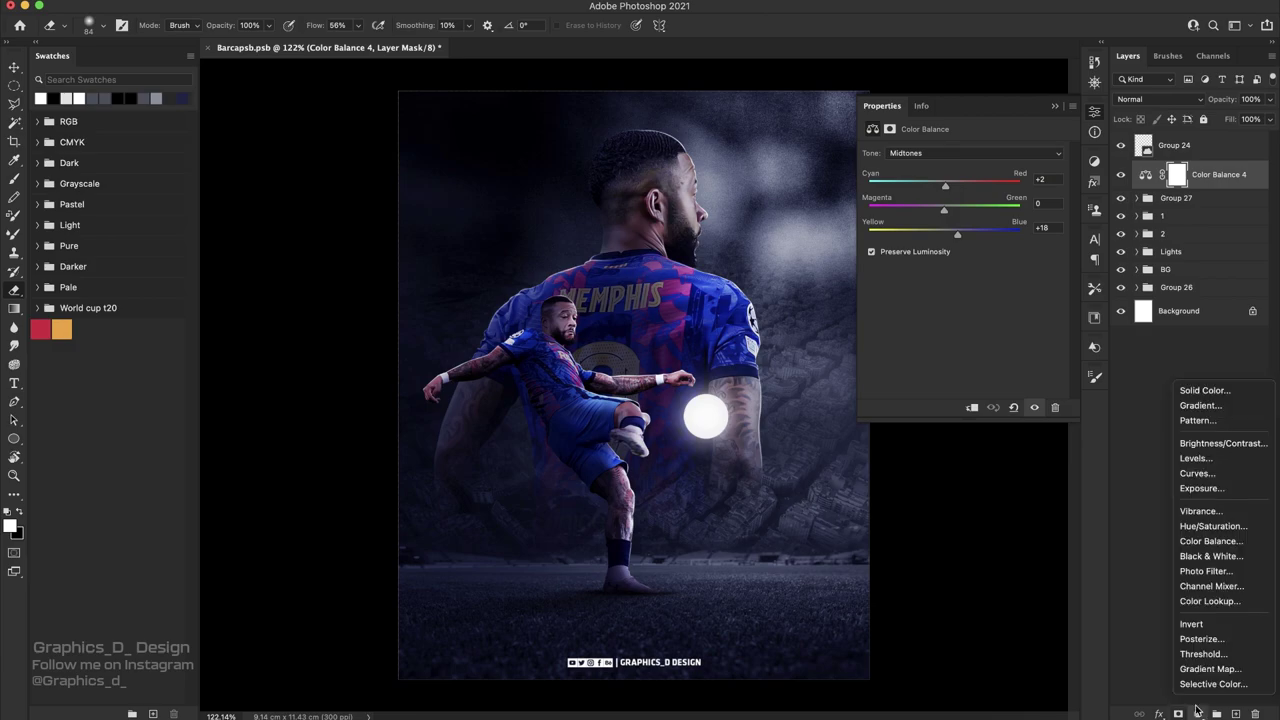
- Add Curves 1 below Color Balance 4 with raised blacks, a midtone point and lowered whites
click(1205, 485)
drag(897, 347, 930, 321)
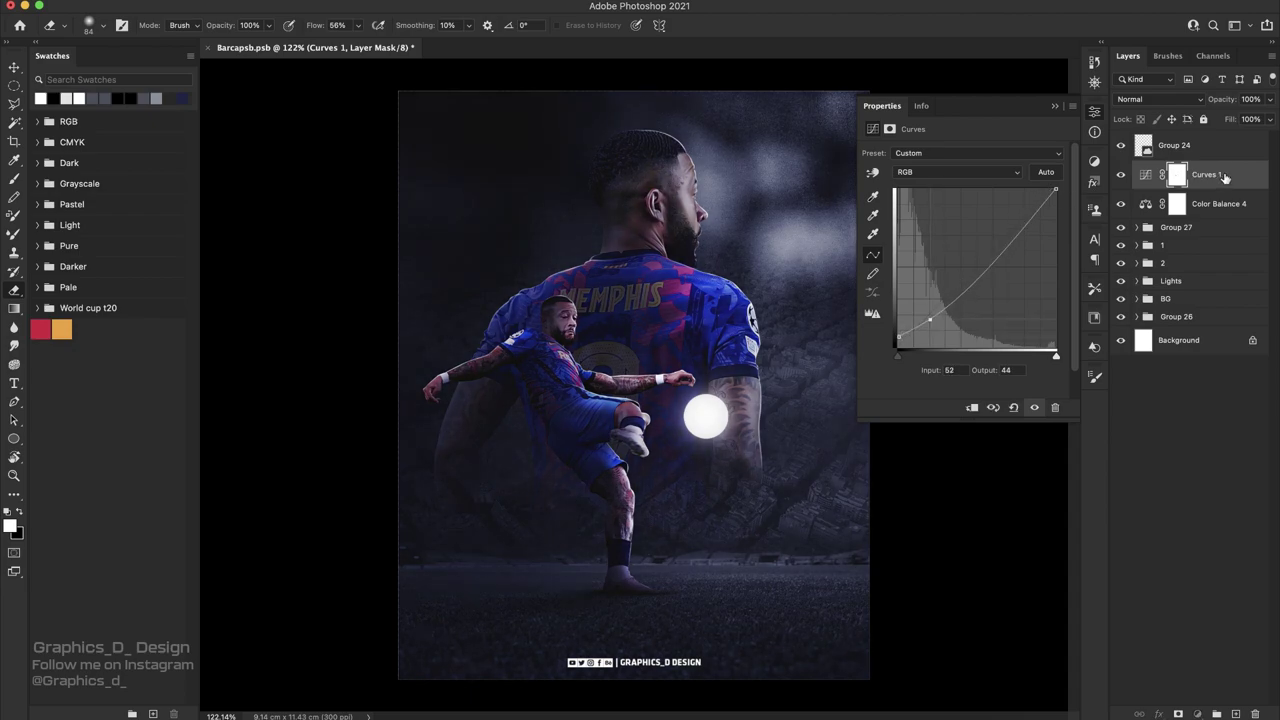
drag(1225, 177, 1220, 212)
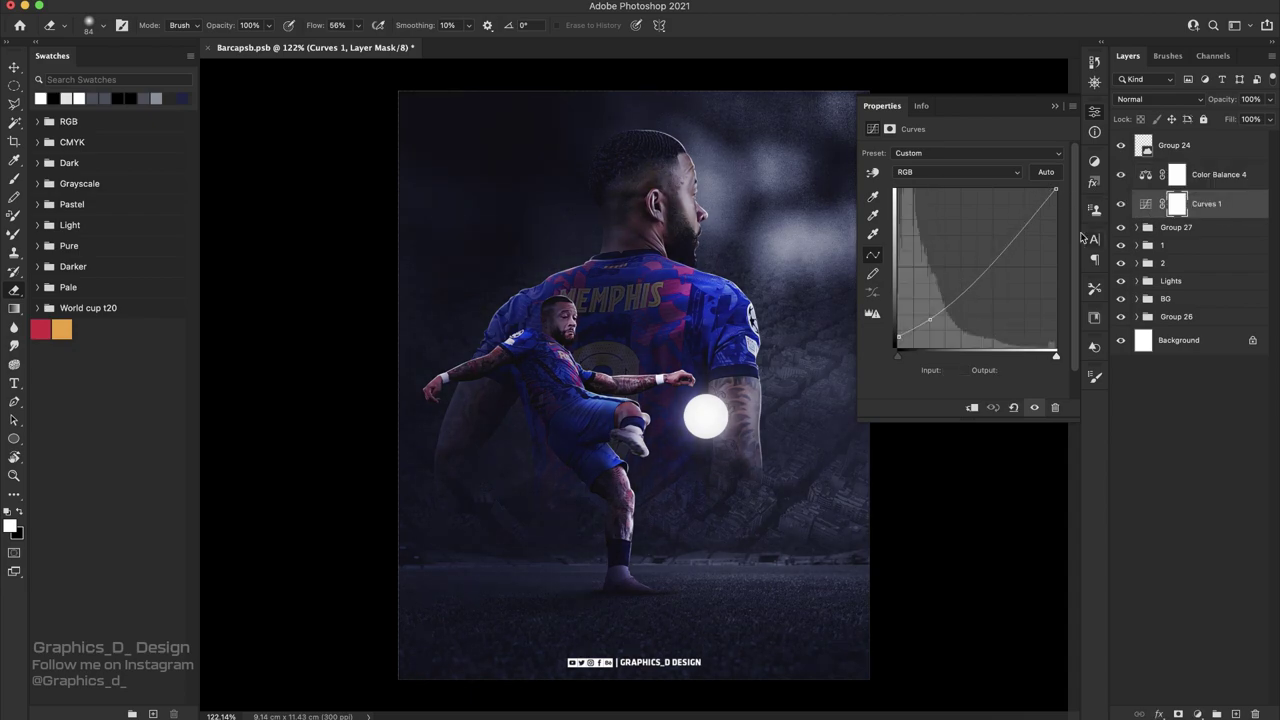
click(898, 337)
drag(1053, 196, 1056, 190)
click(1054, 105)
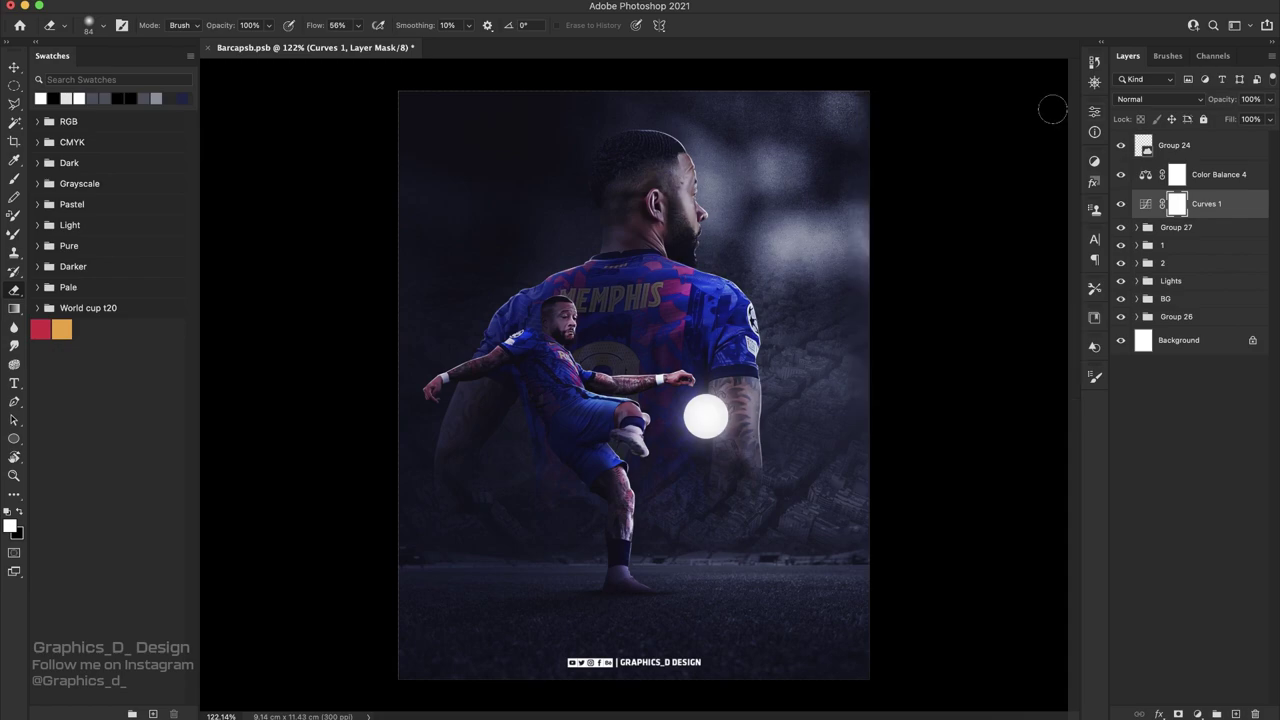
key(r)
mouse_move(663, 208)
mouse_down()
mouse_move(669, 425)
mouse_move(682, 365)
mouse_move(600, 190)
mouse_up()
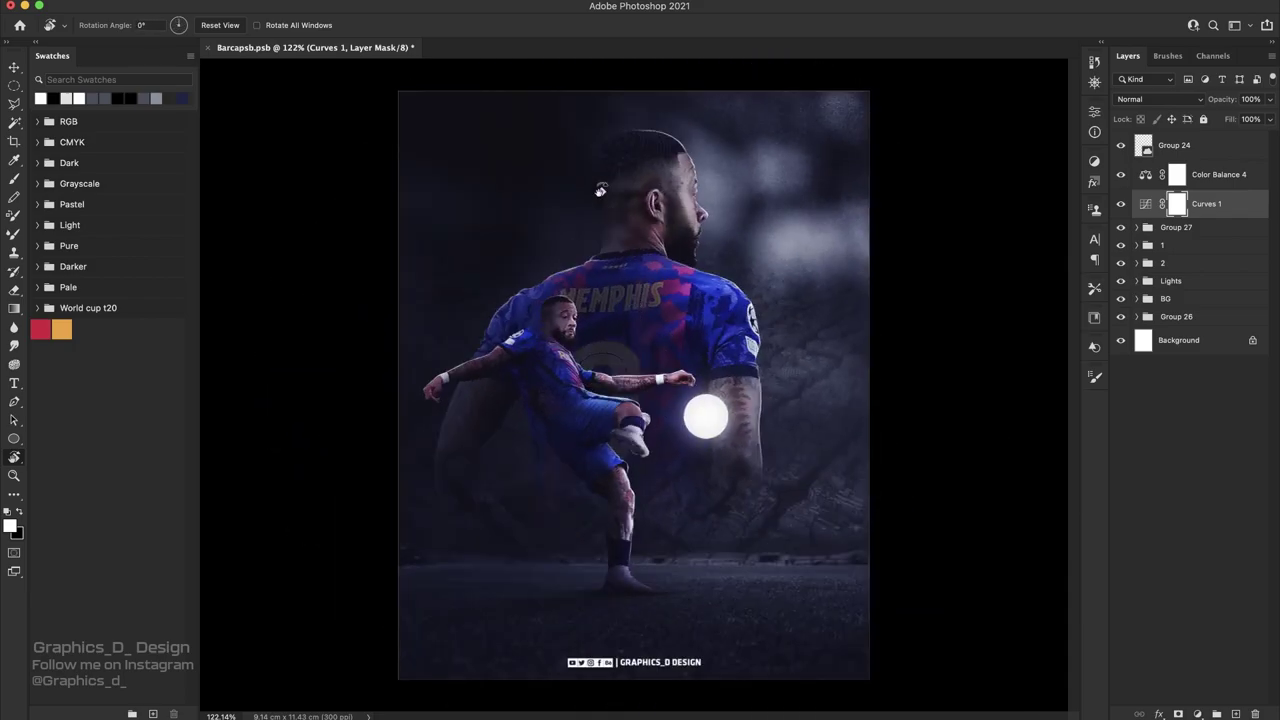
- Create Layer 22 above the Lights group and load a soft brush at 1000 px
click(1187, 284)
click(1235, 714)
key(b)
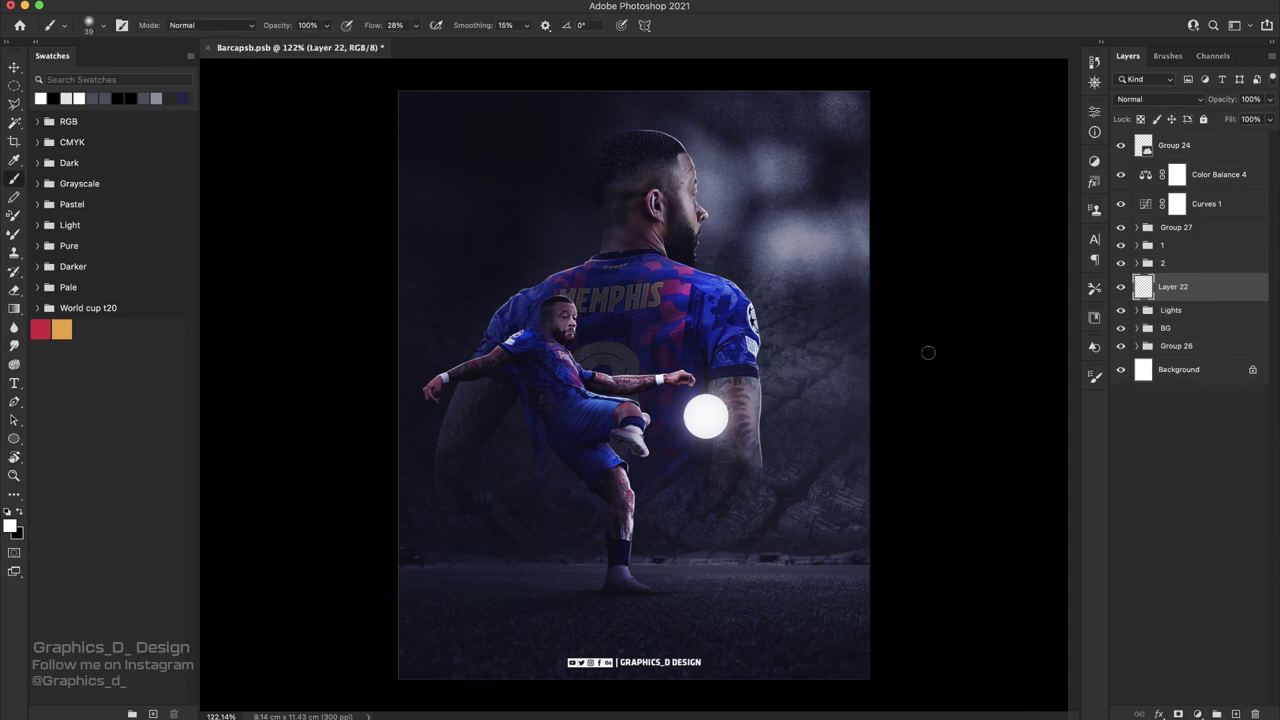
right_click(702, 328)
click(793, 418)
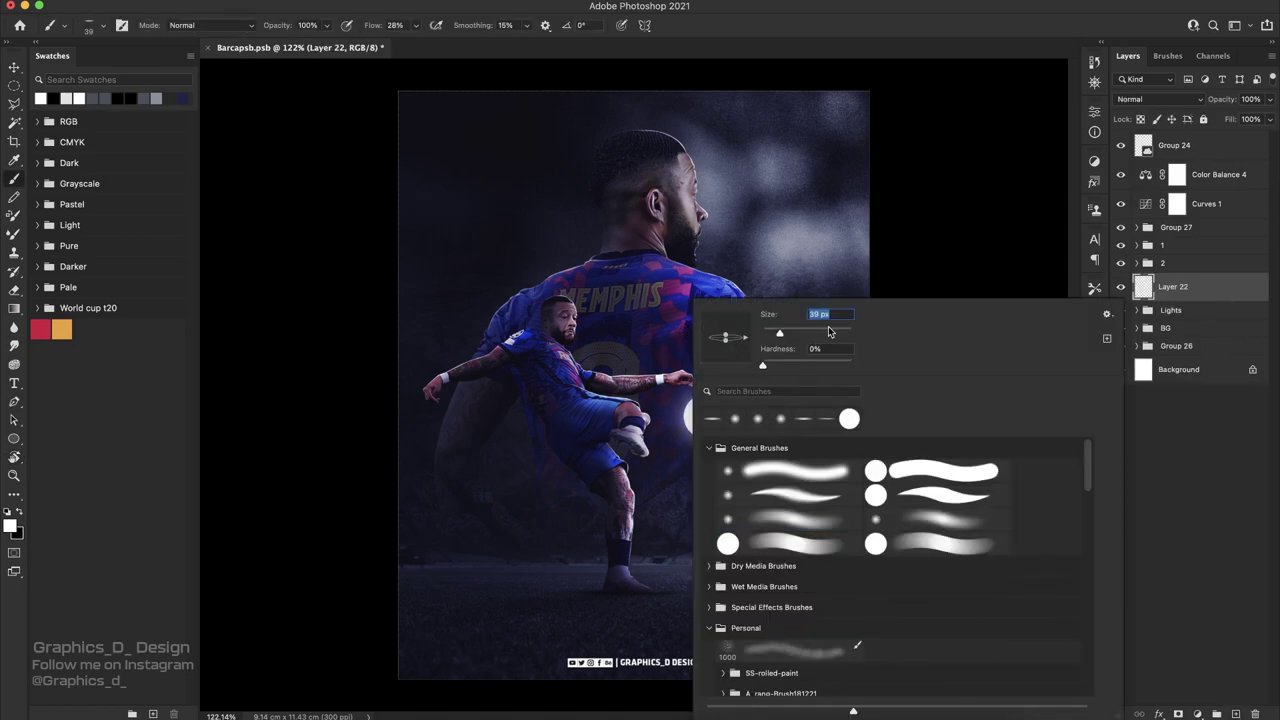
key(Return)
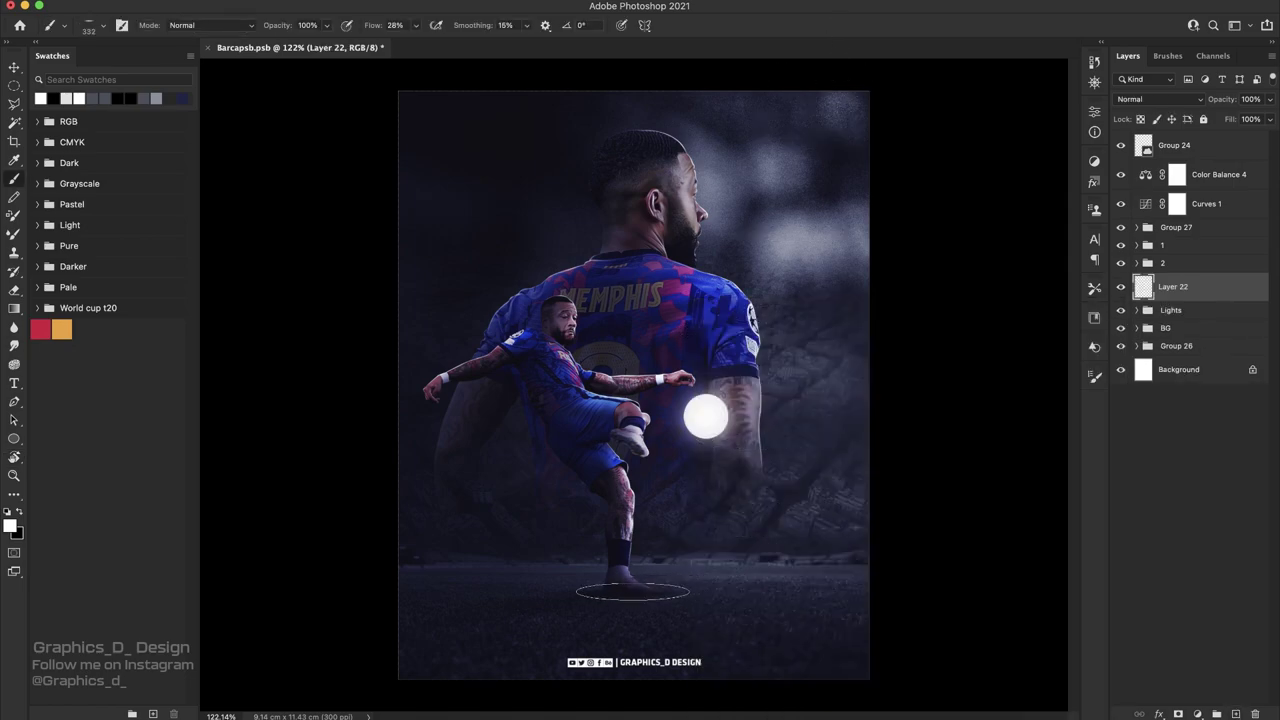
key(bracketright)
key(bracketright)
key(bracketright)
key(bracketright)
key(bracketright)
key(bracketright)
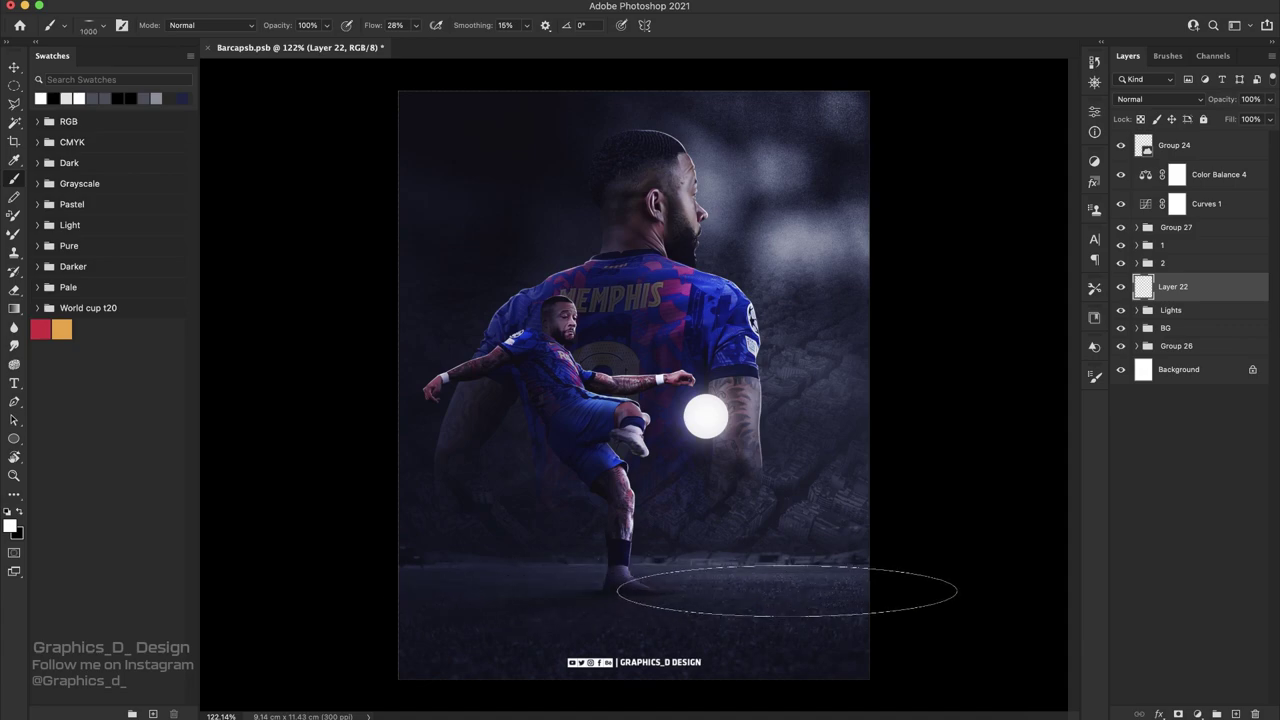
right_click(730, 517)
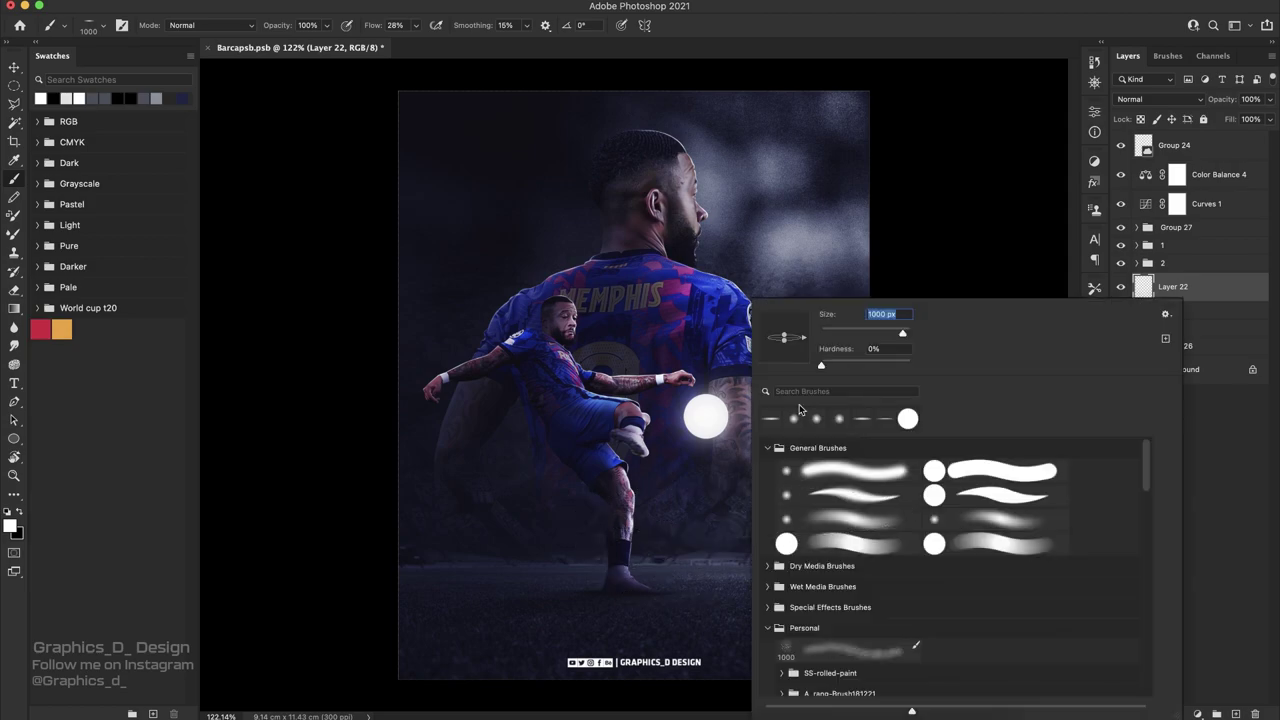
click(760, 585)
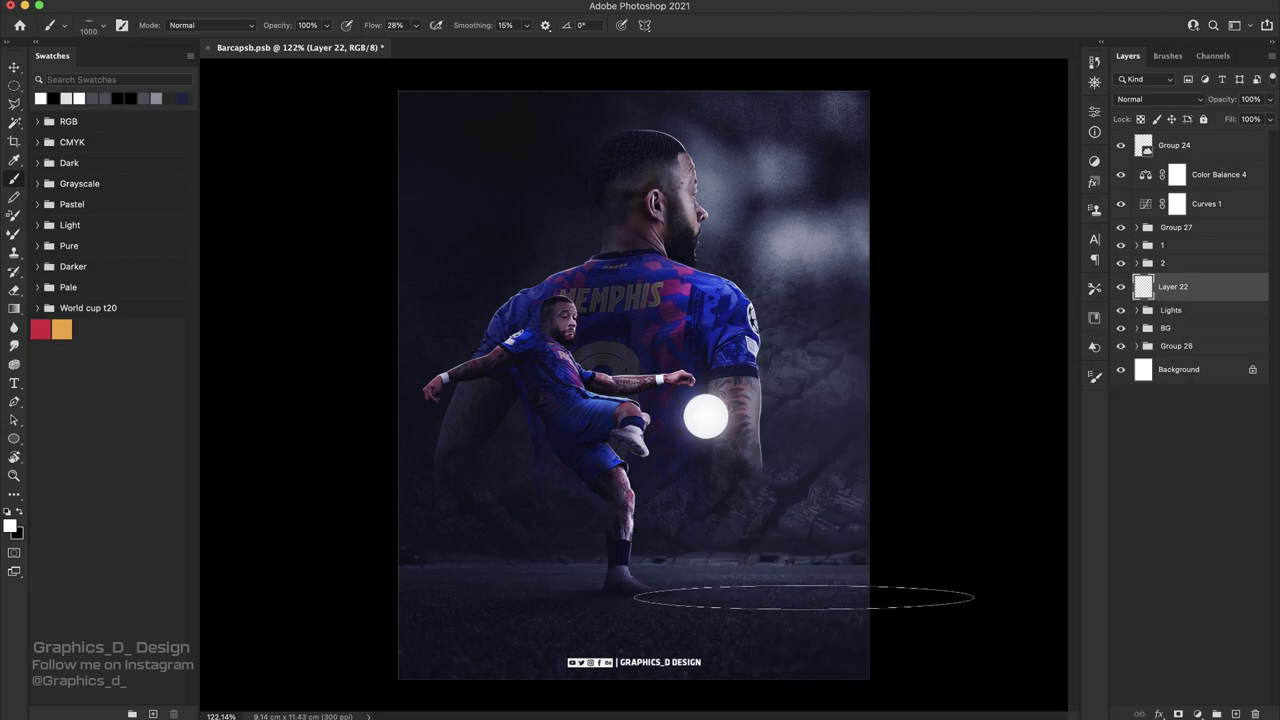
- Set Layer 22's blend mode to Overlay
click(1150, 99)
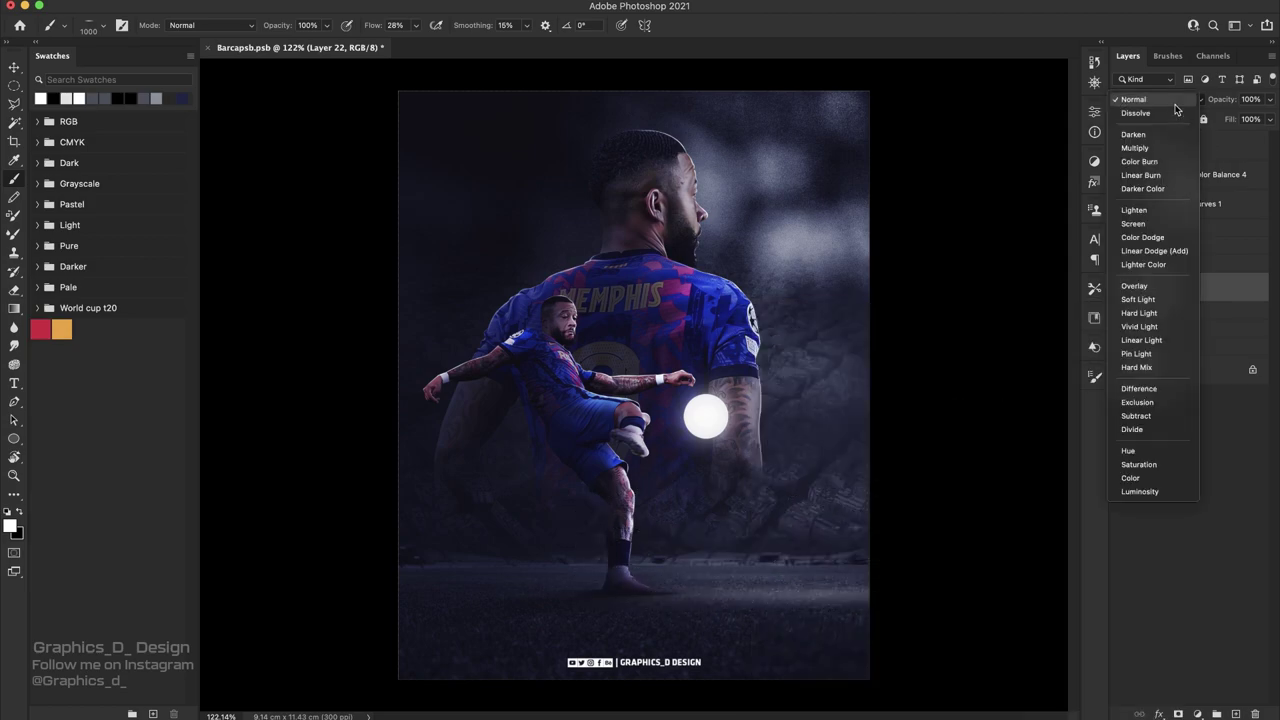
click(1160, 287)
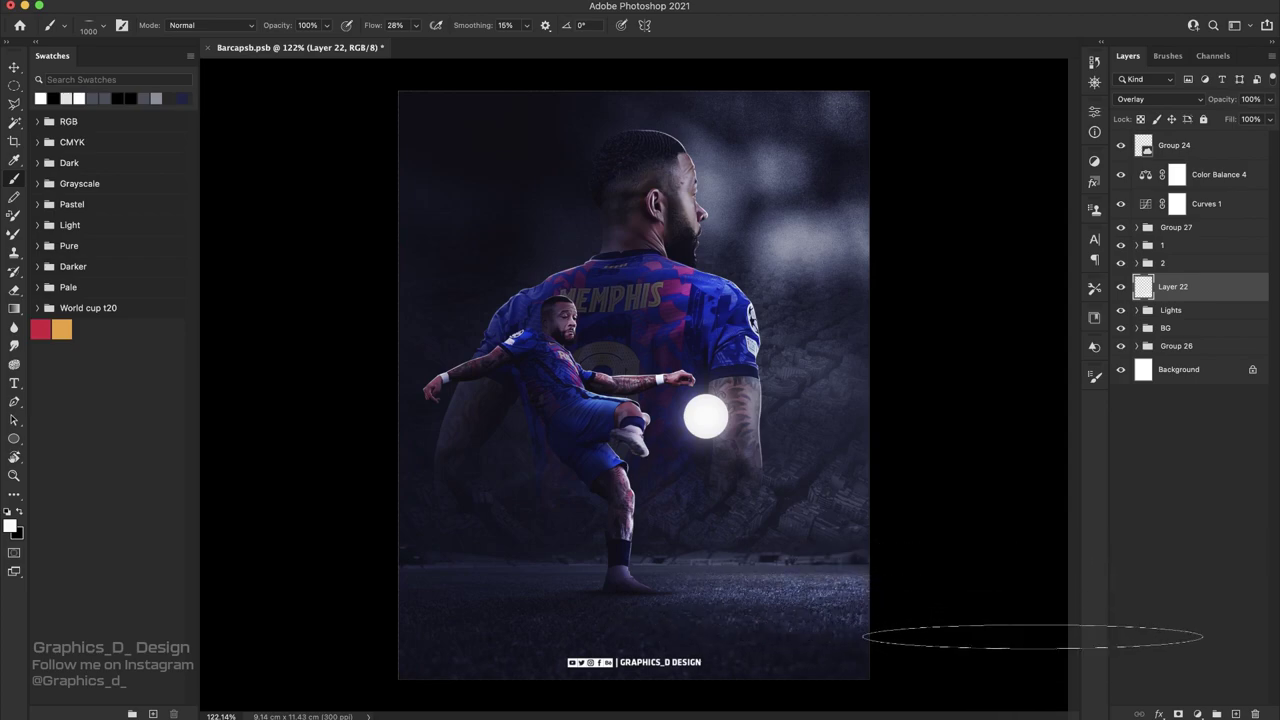
key(r)
mouse_move(590, 197)
mouse_down()
mouse_move(678, 571)
mouse_move(650, 322)
mouse_up()
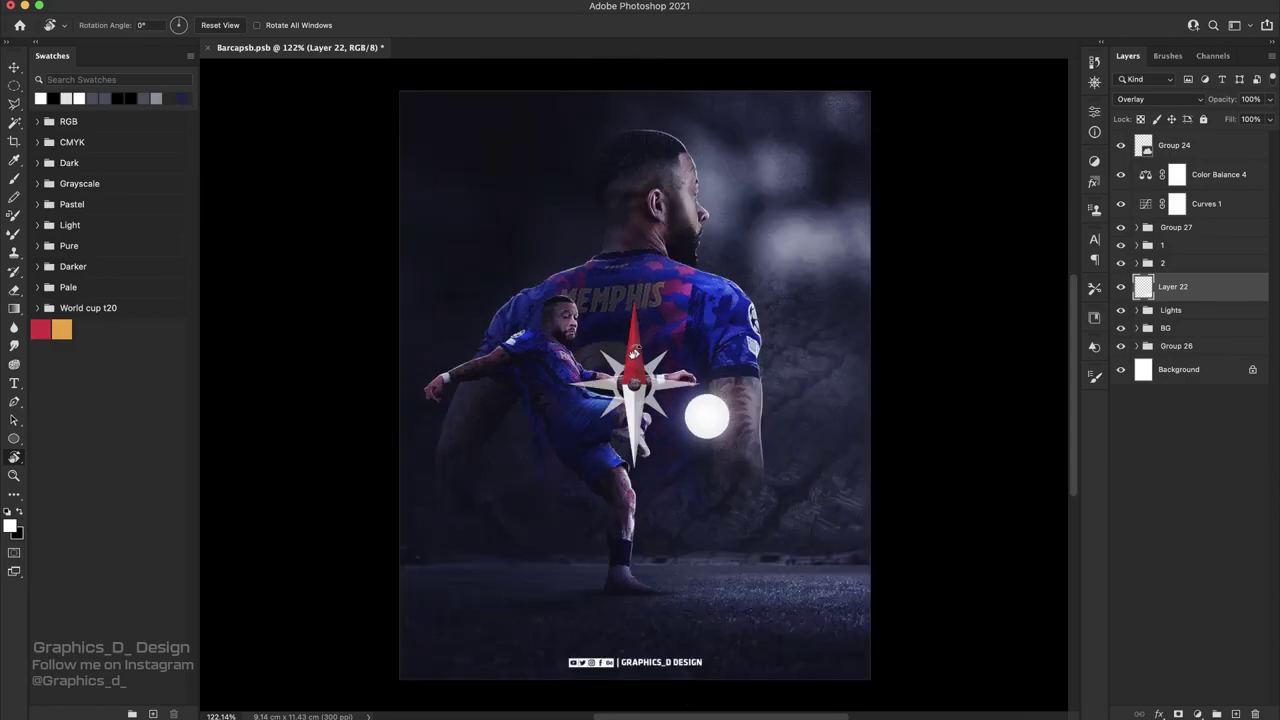
drag(650, 322, 631, 345)
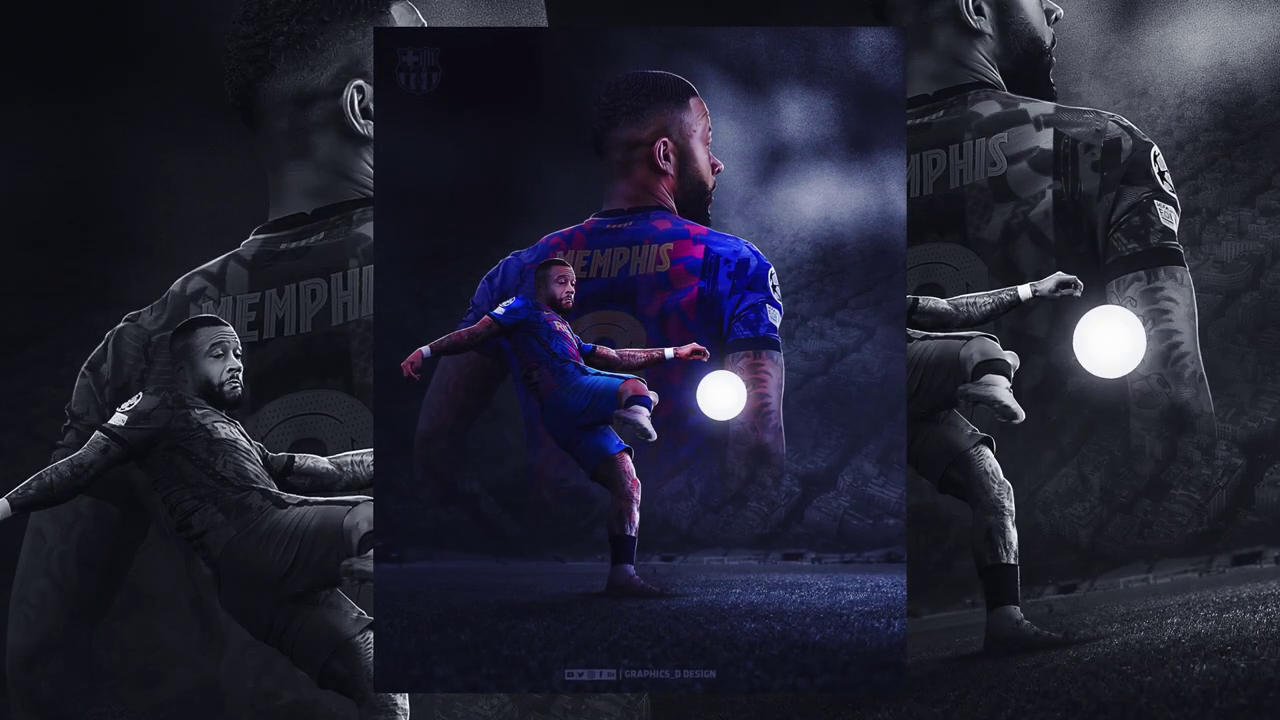